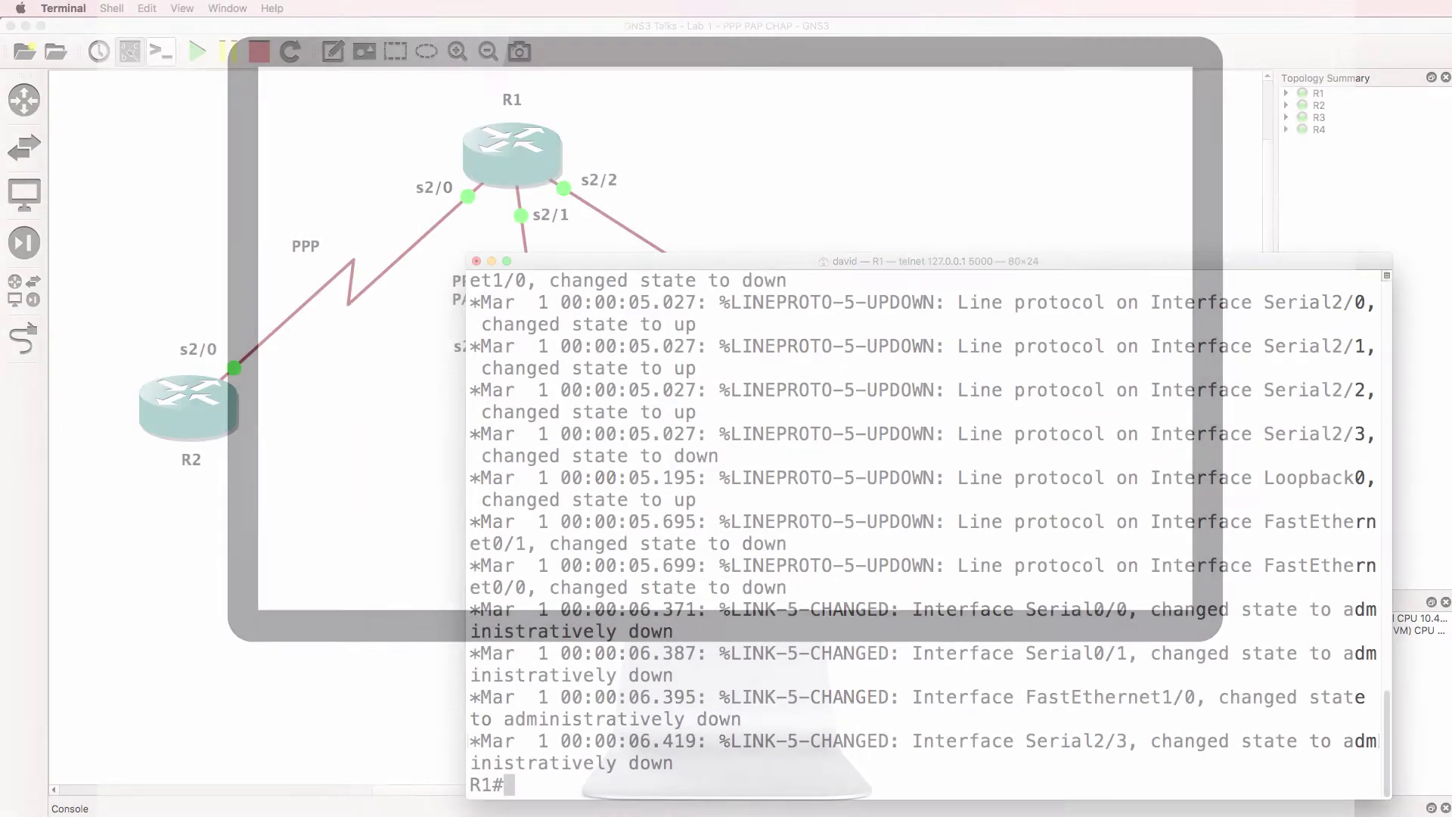
Run 'show ip interface brief' on R1 and highlight its up serial interfaces and Loopback0 1.1.1.1.
type("sh ip int brief")
key("Return")
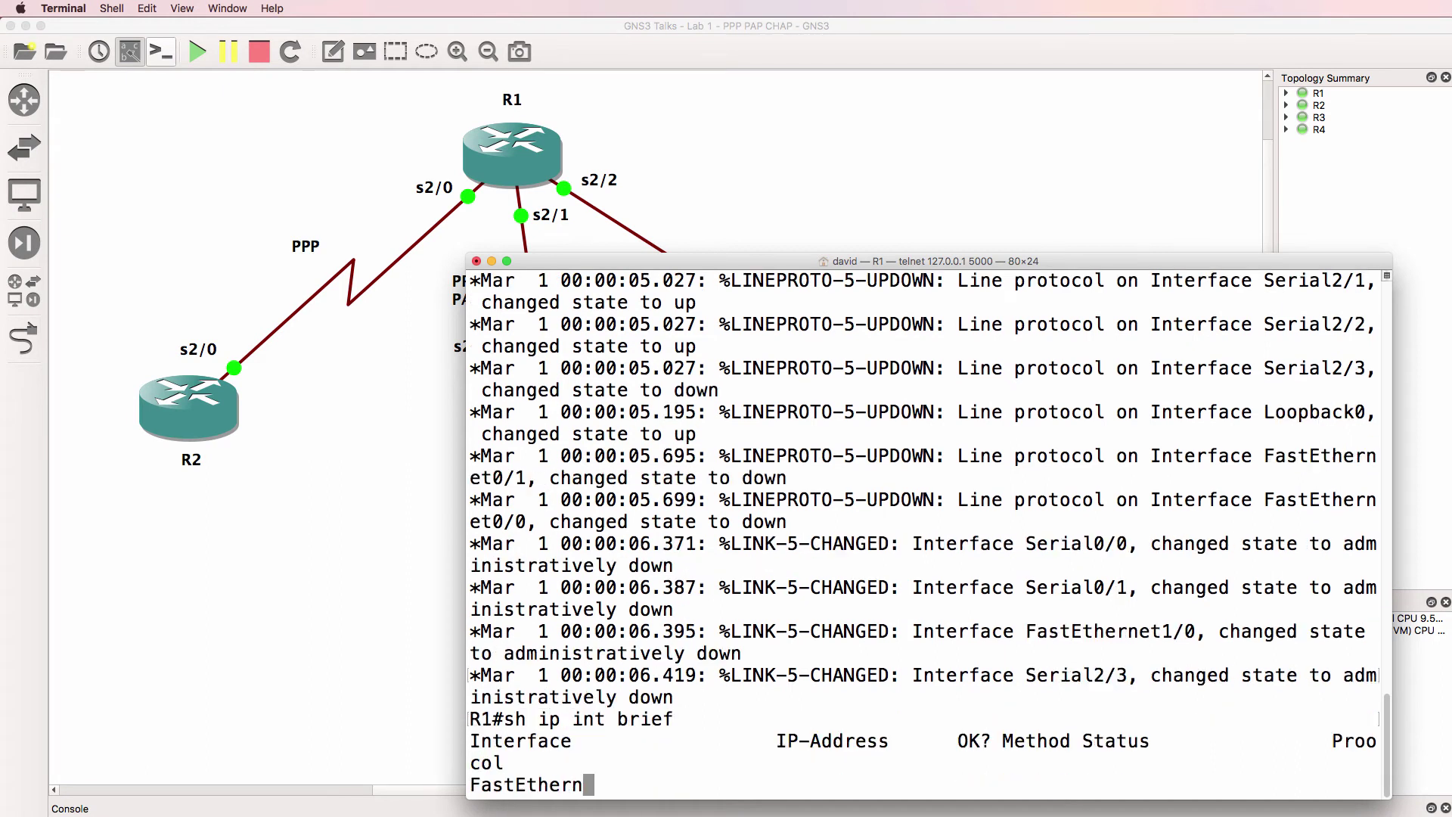
left_click_drag(471, 560, 1313, 655)
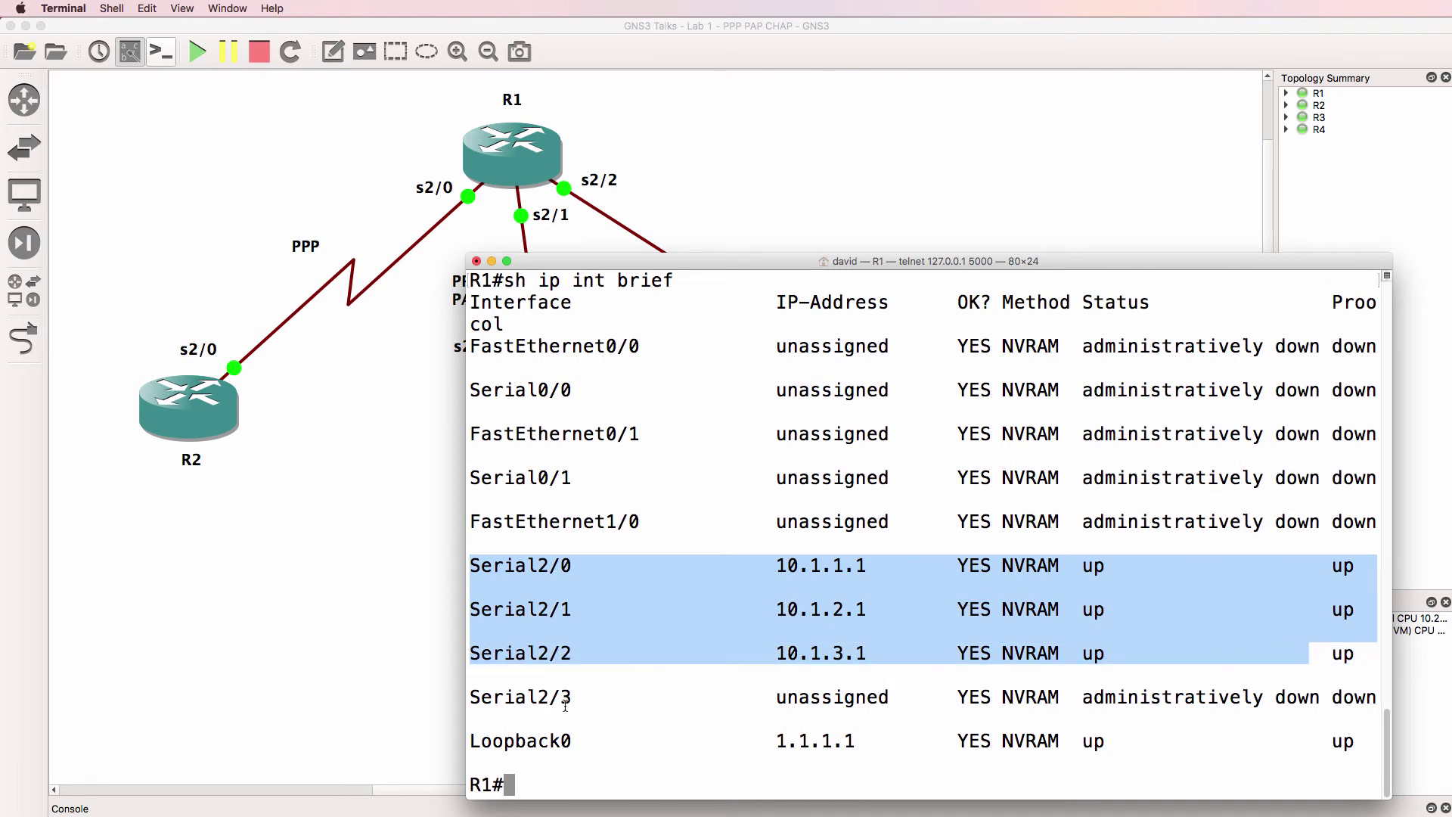
triple_click(482, 742)
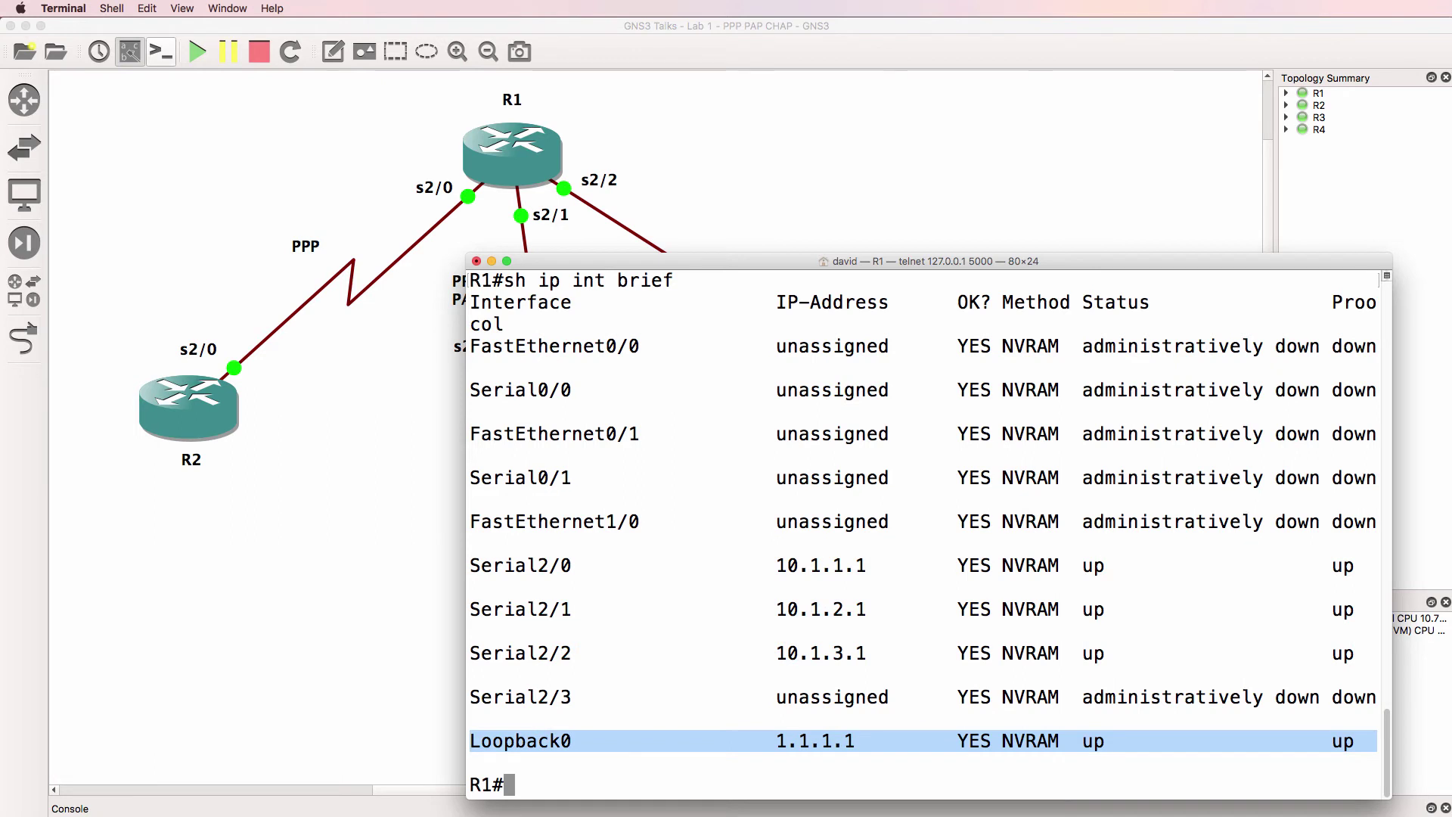
Run 'show ip interface brief' on R2 and highlight Serial2/0 10.1.1.2 and loopback 2.2.2.2.
key("super+grave")
type("sh ")
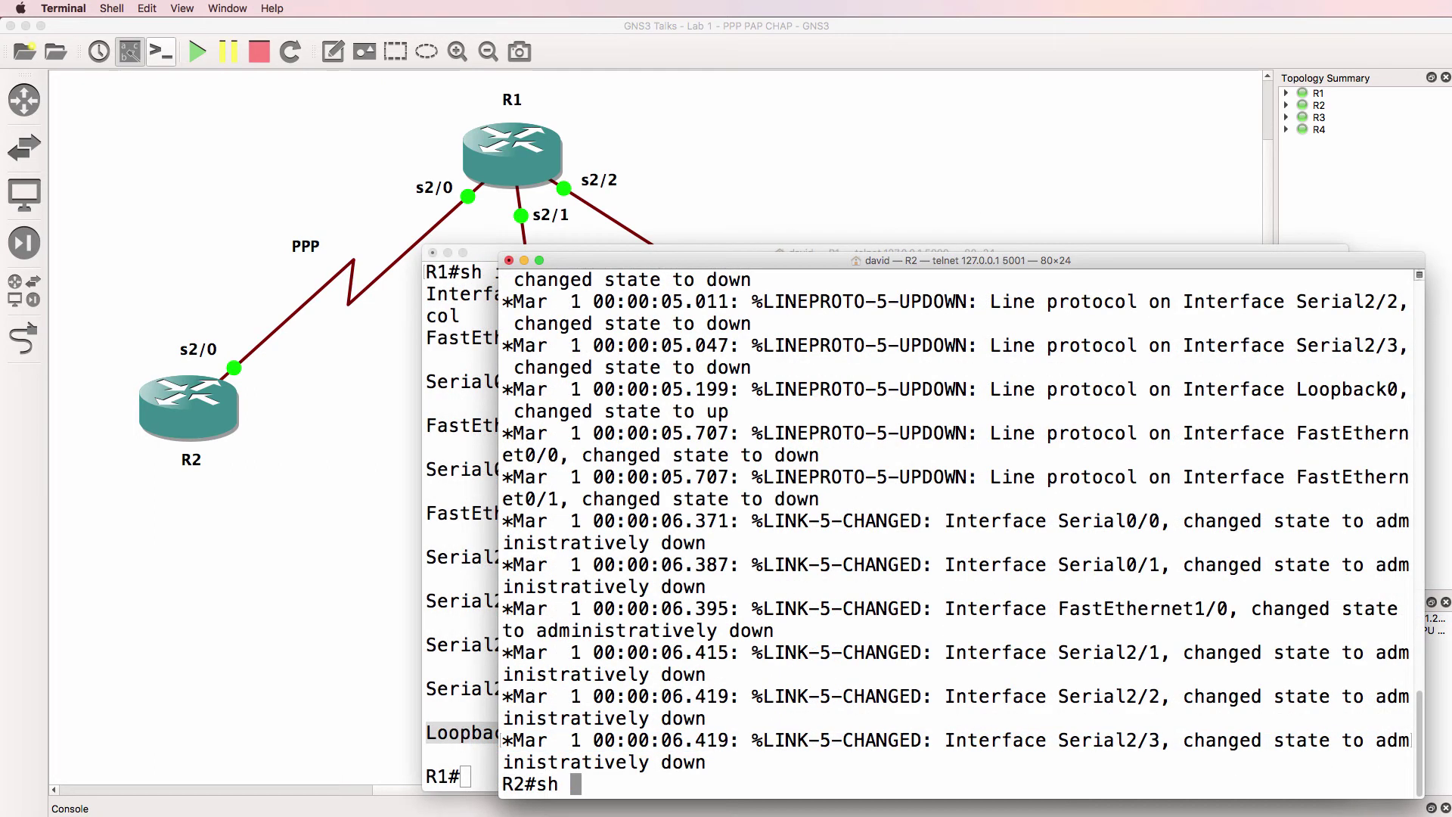
type("ip int brief")
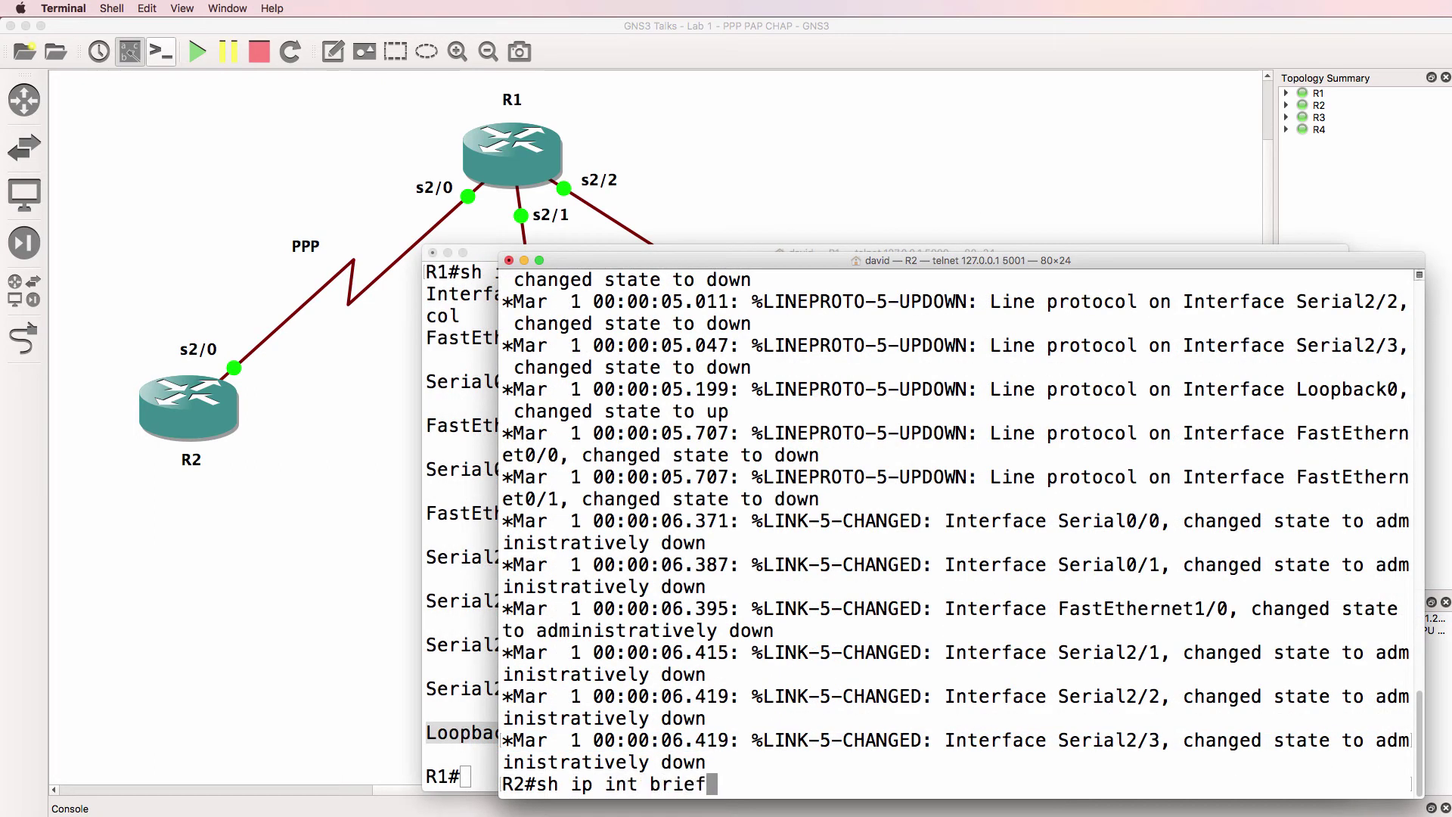
key("Return")
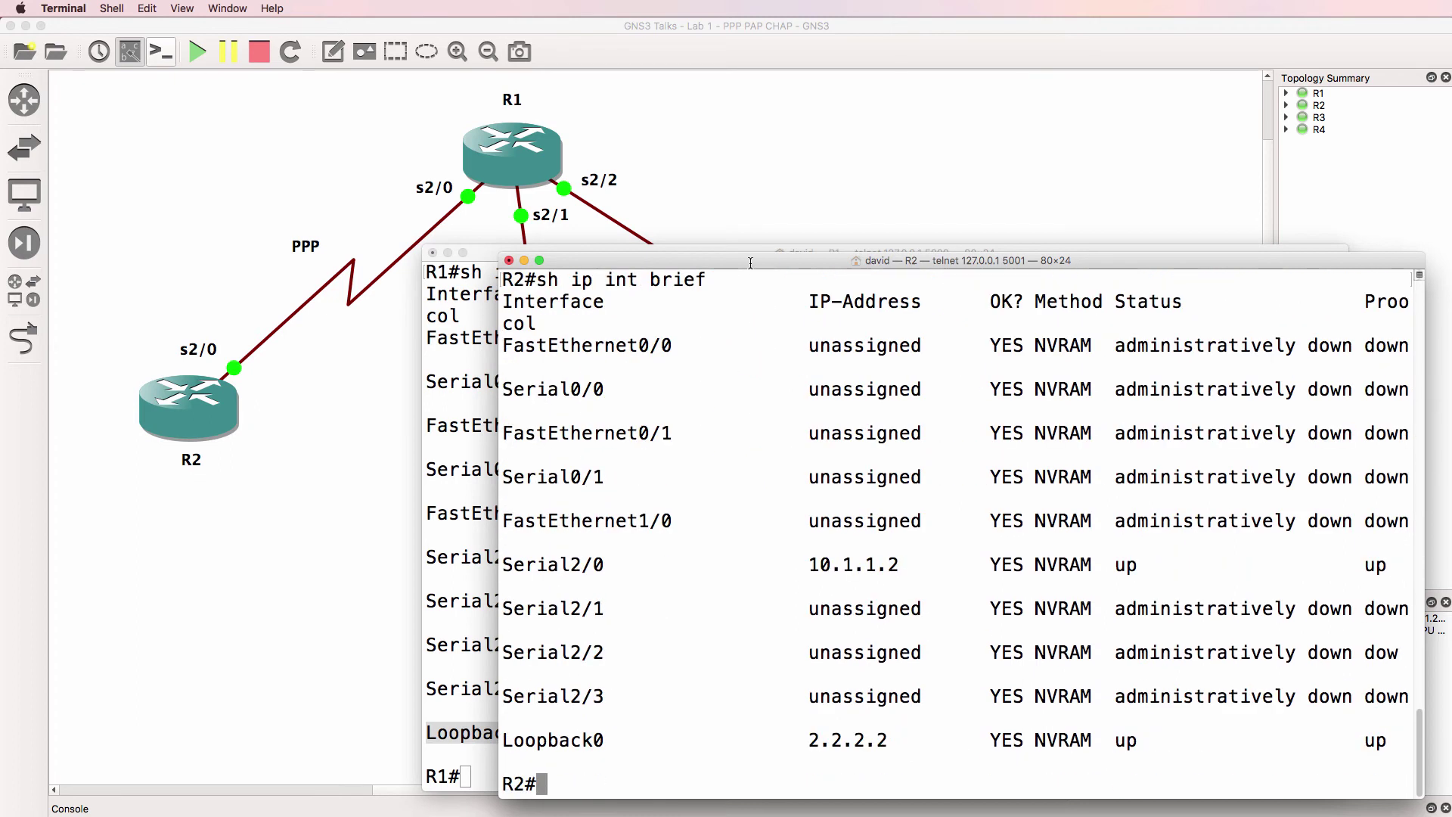
triple_click(804, 564)
left_click_drag(802, 565, 938, 566)
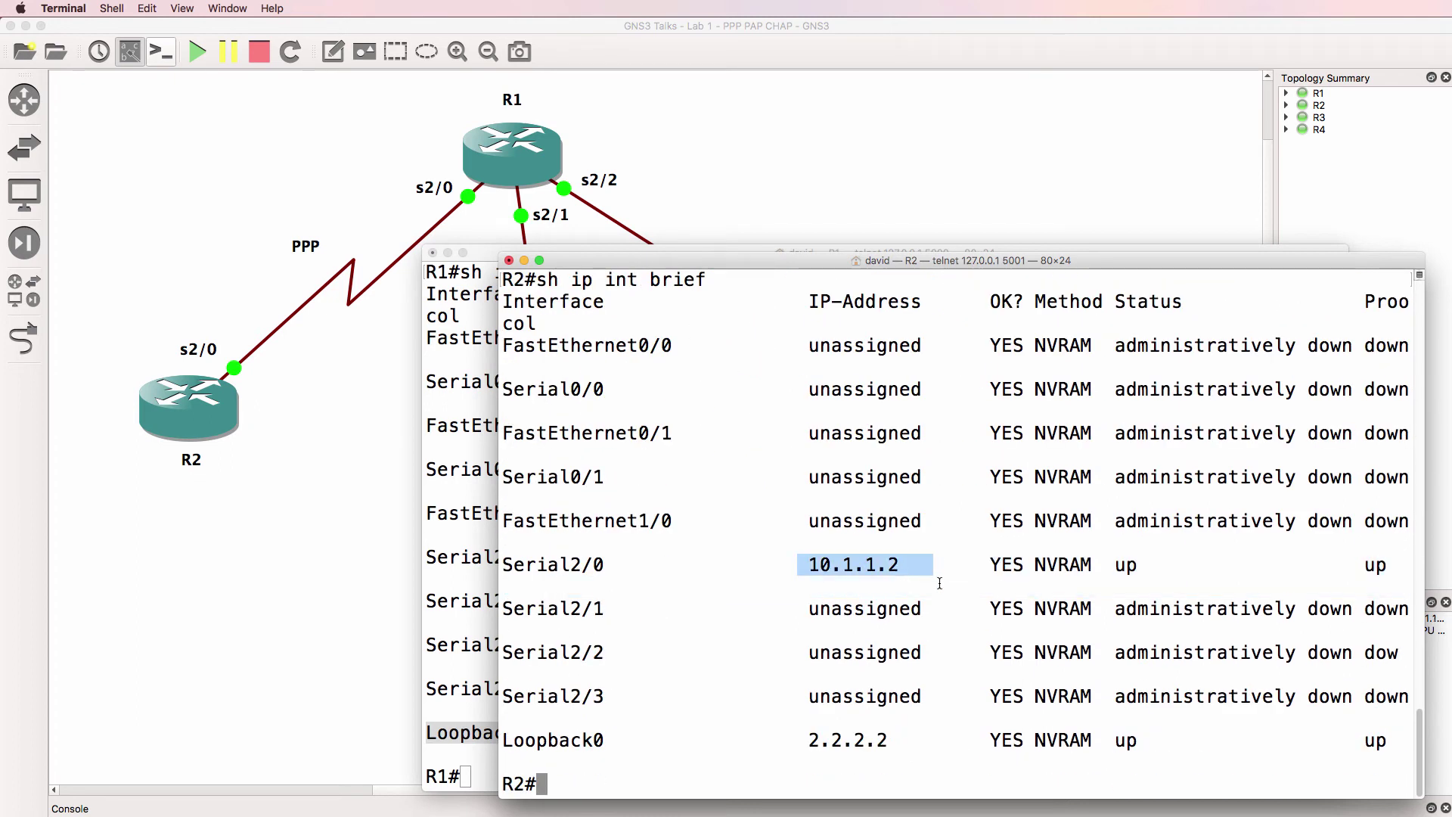
left_click_drag(787, 741, 957, 743)
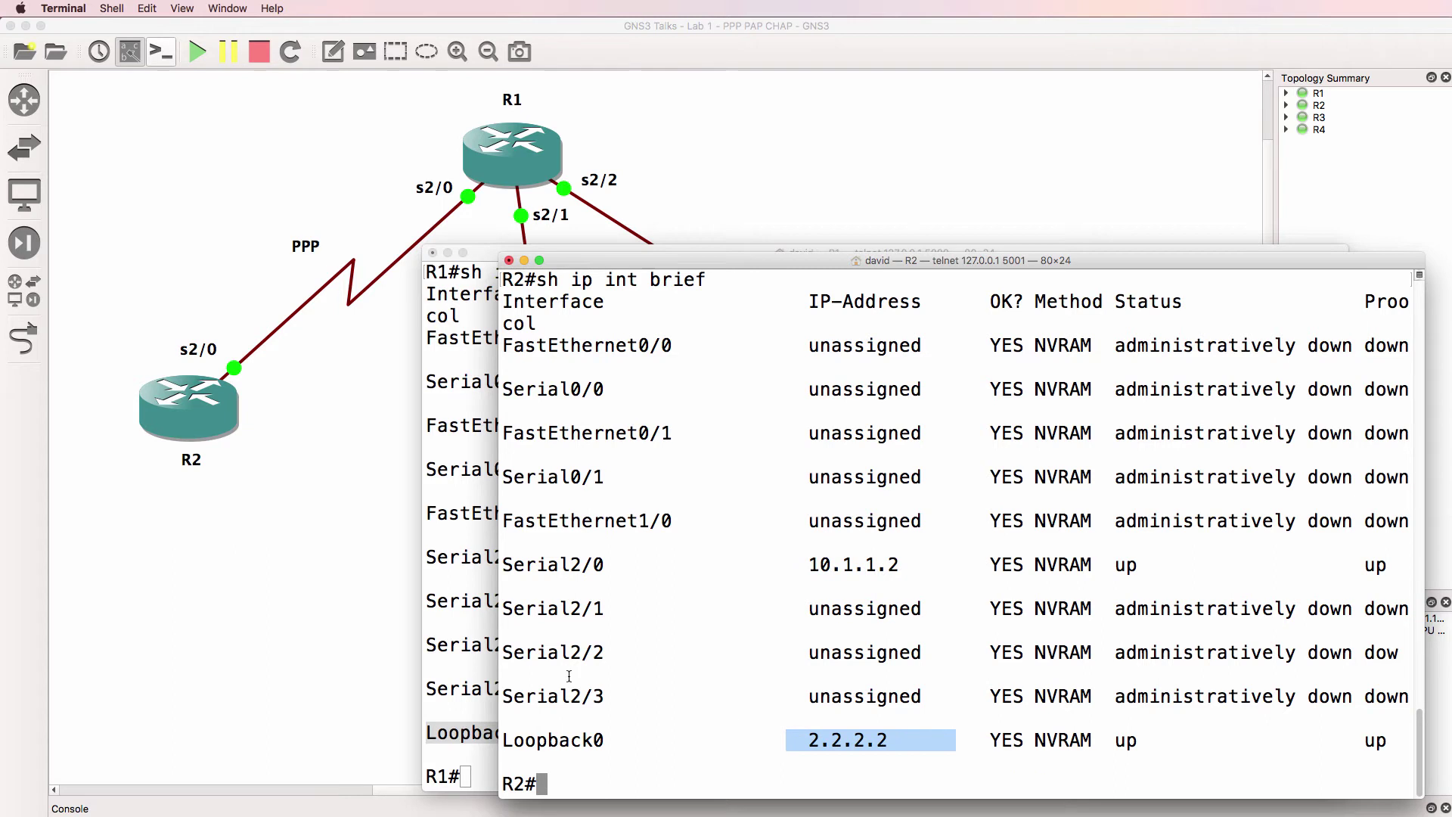
Ping R2 at 10.1.1.2 from R1.
left_click(443, 545)
type("ping 10.1.1.2")
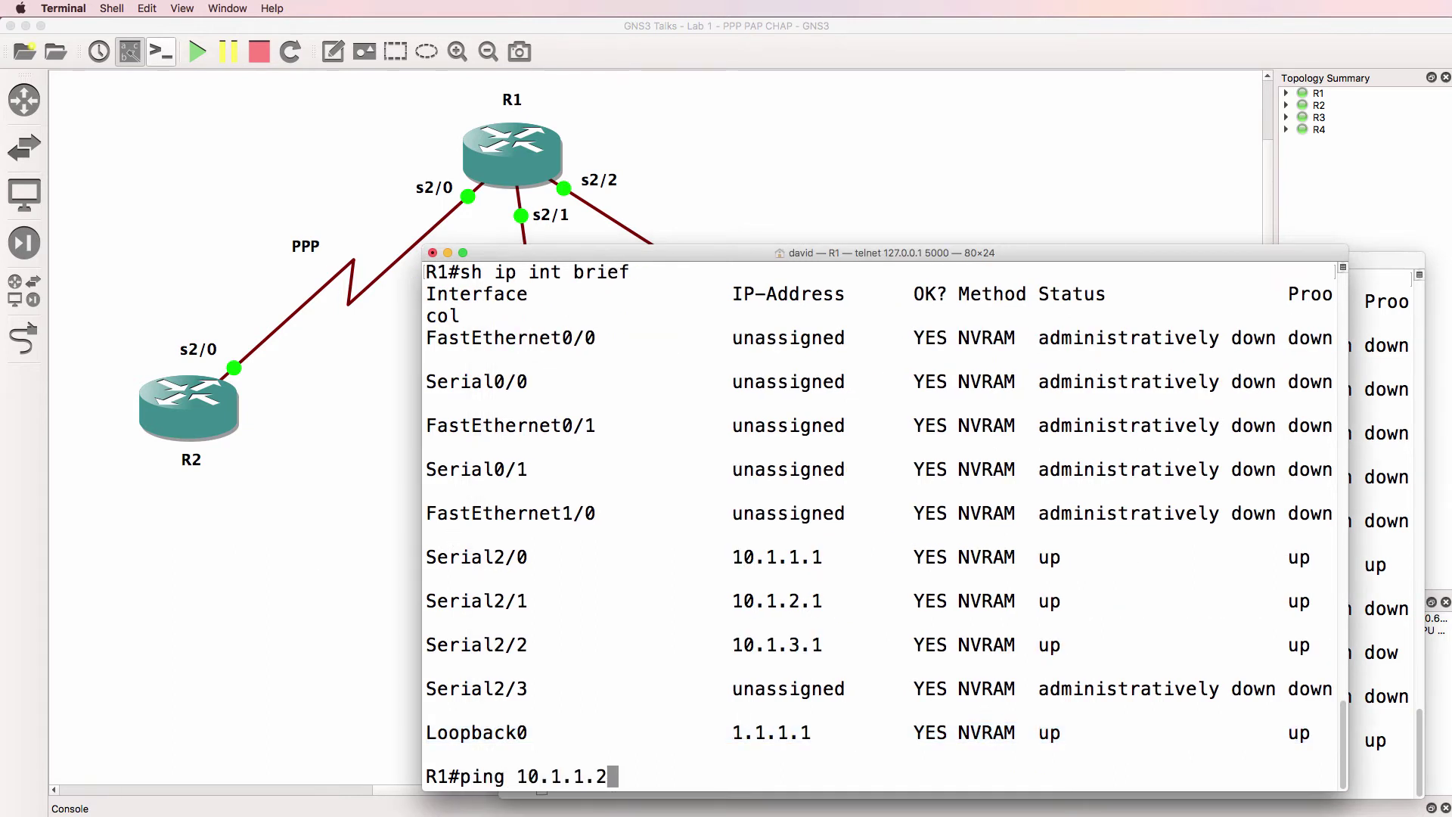
key("Return")
Show Serial2/0 details on R1 and R2, highlighting Encapsulation HDLC on each.
type("sh int s2/0")
key("Return")
left_click_drag(446, 388, 669, 387)
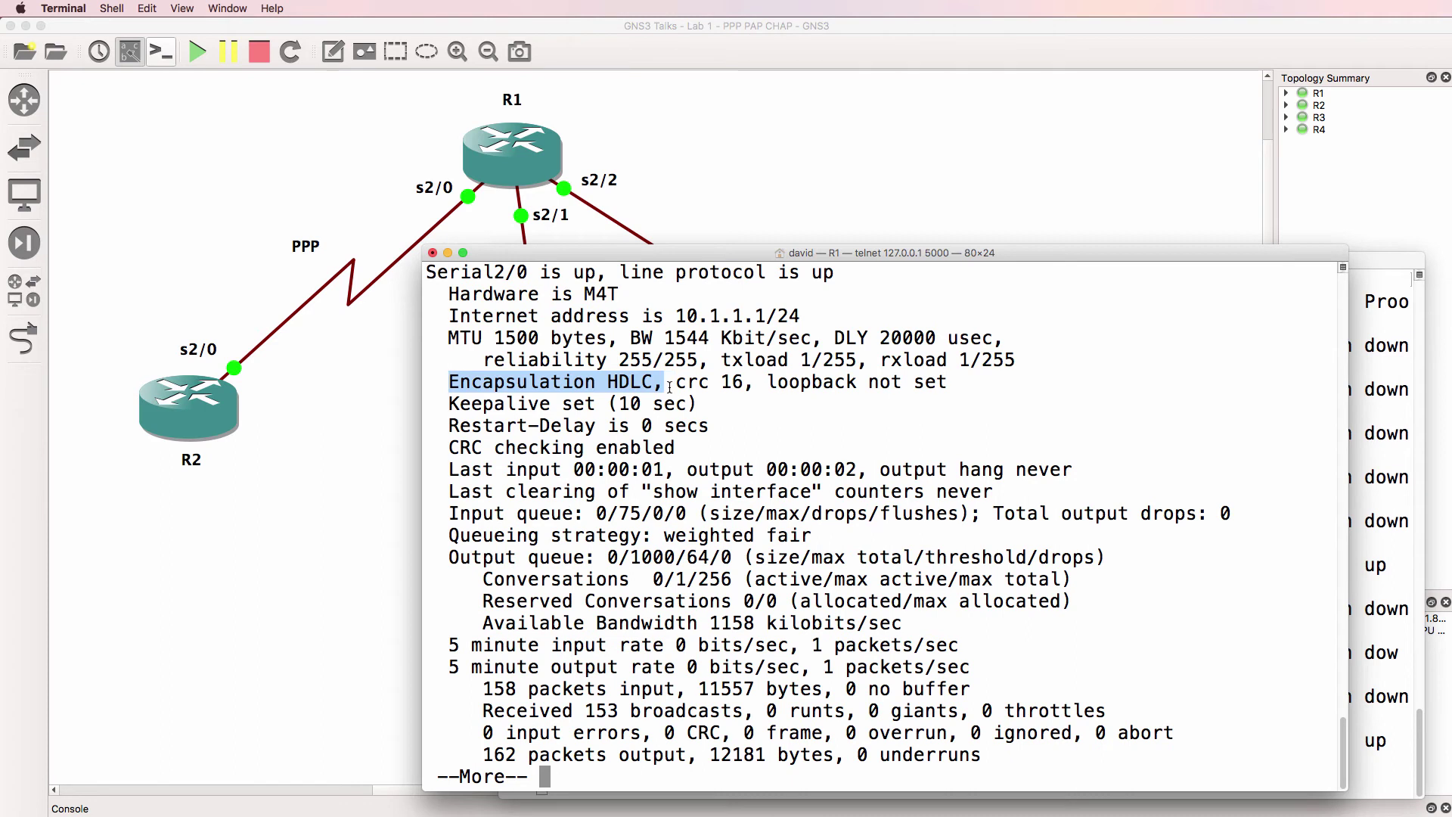
left_click(1374, 346)
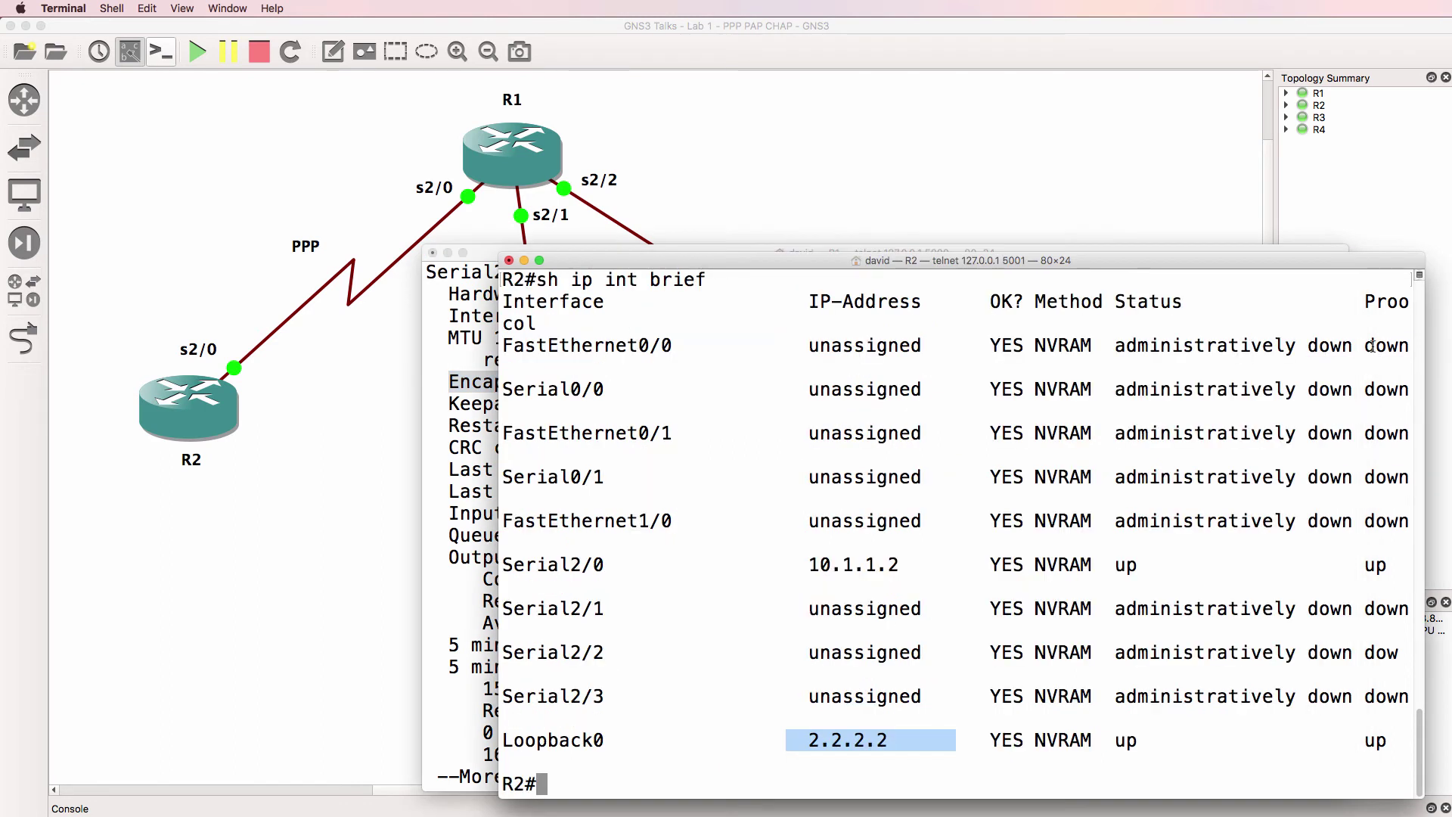
type("sh int s2/0")
key("Return")
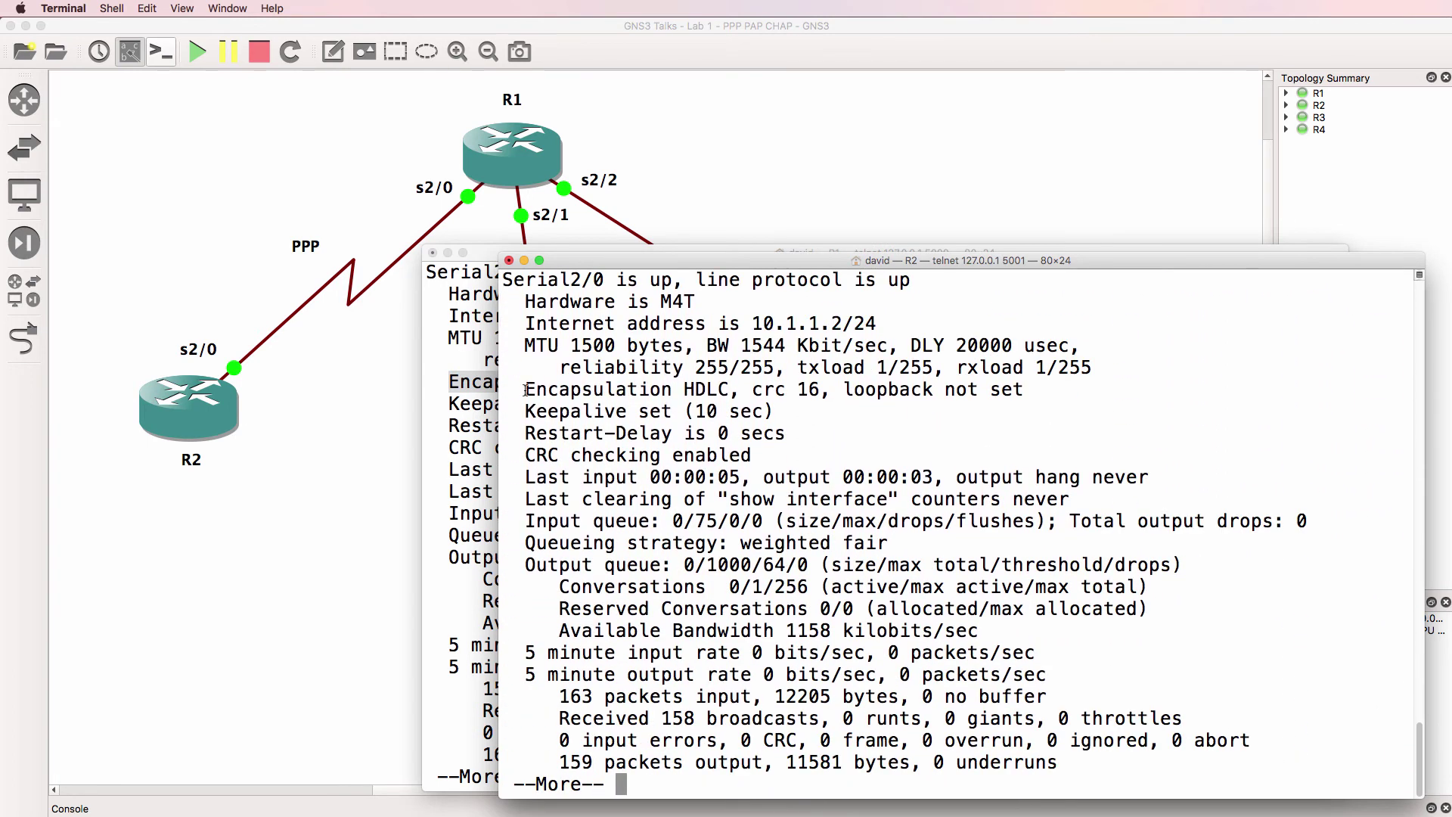
left_click_drag(525, 390, 730, 391)
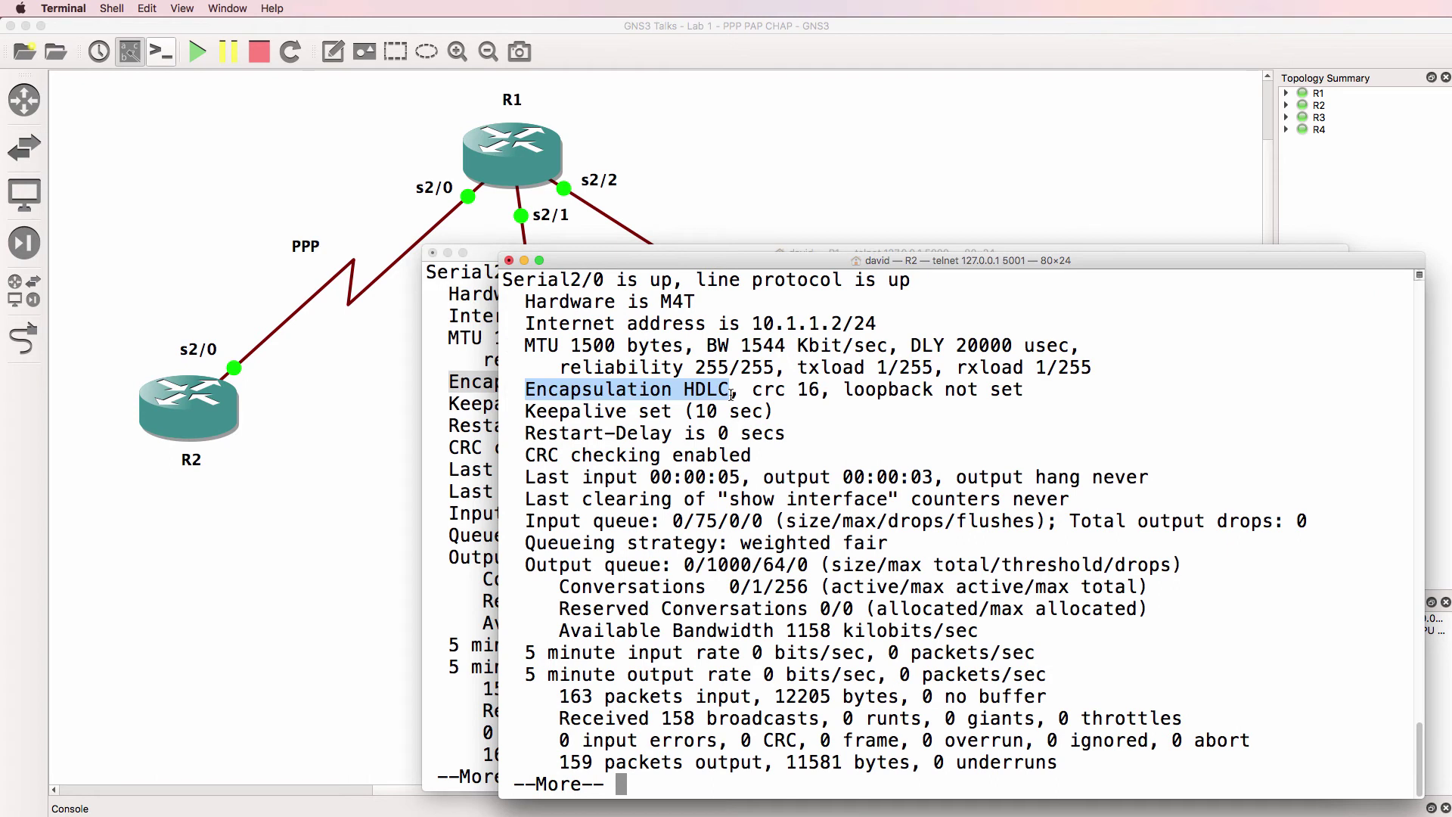
Put R1 into global configuration mode with 'conf t' and begin 'int s2/0'.
key("super+grave")
type("qconf t")
key("Return")
type("int s2/0")
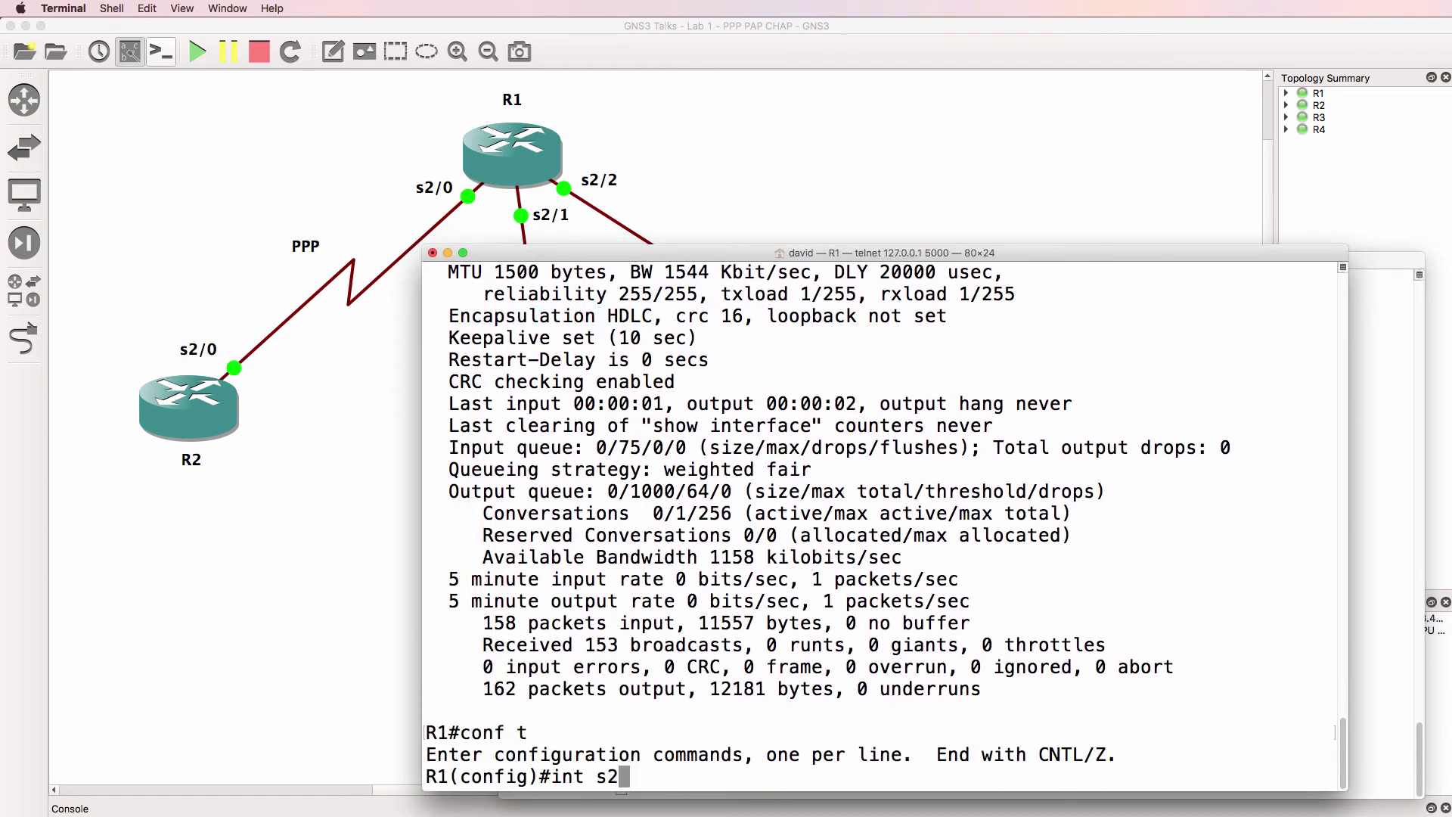
Set encapsulation ppp on R1's Serial2/0.
key("Return")
type("enc")
key("Tab")
type("ppp")
key("Return")
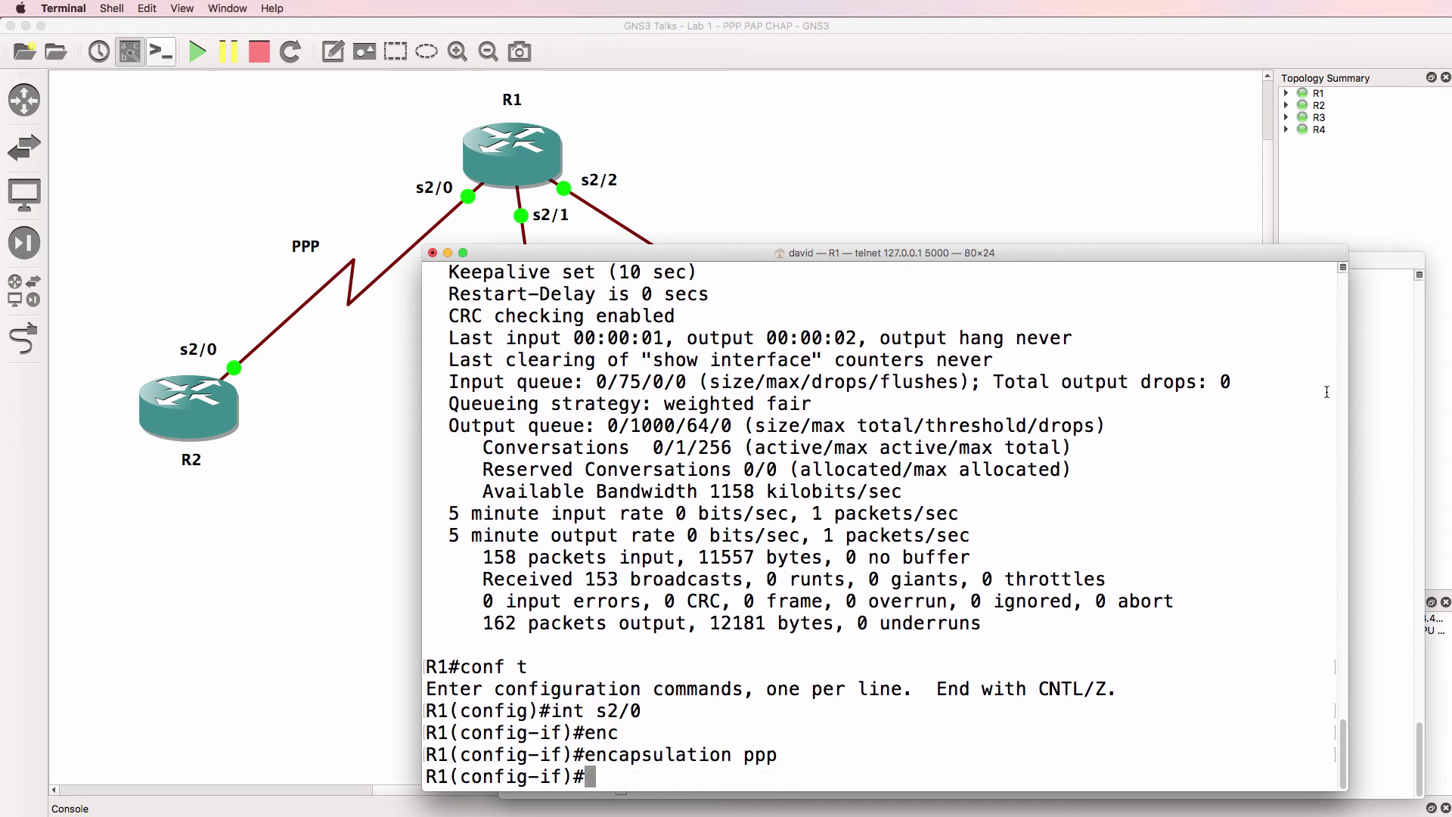
Enter Serial2/0 configuration on R2 and note R1's log that Serial2/0 went down.
key("super+grave")
type("qconf t")
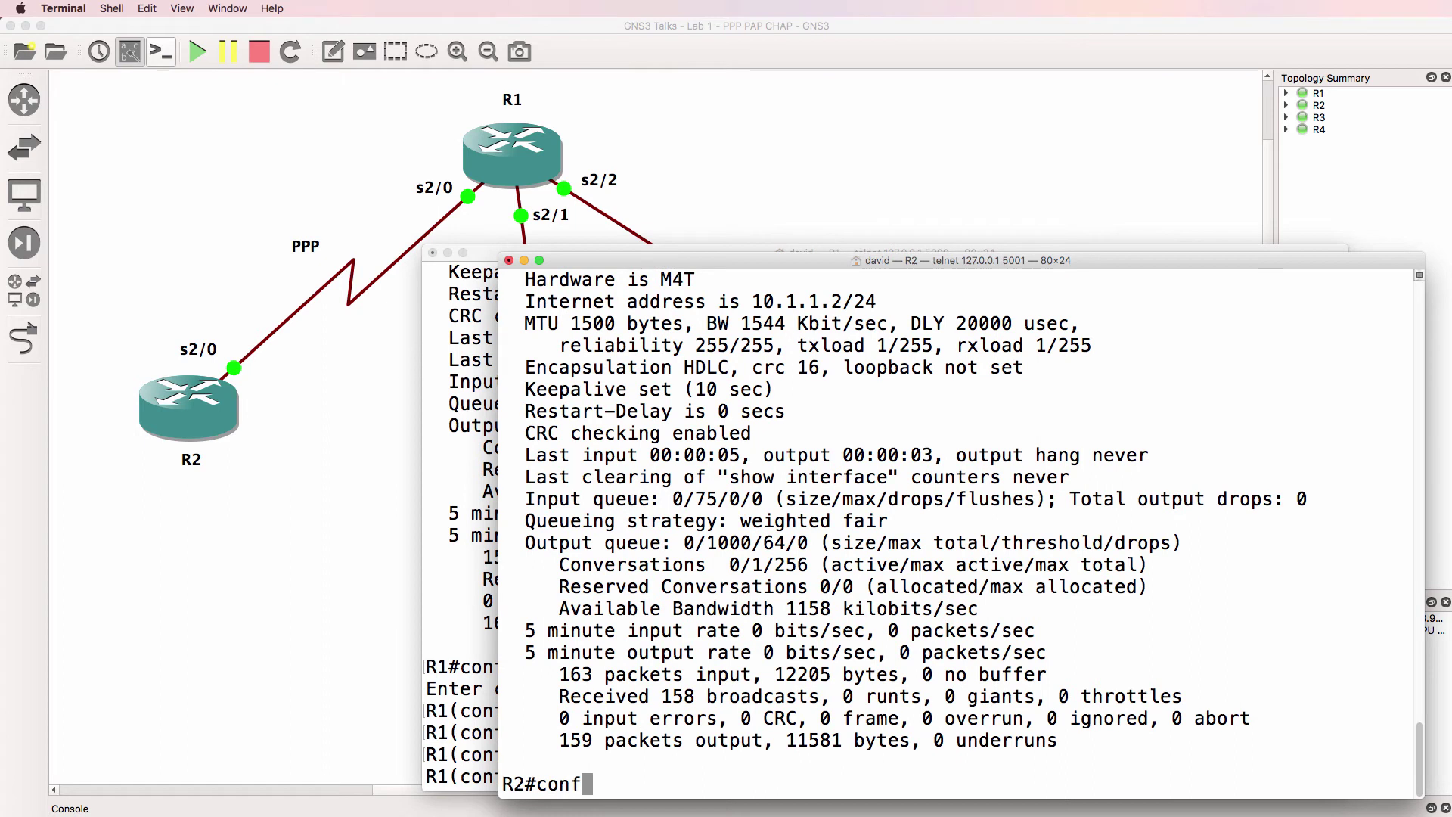
key("Return")
type("int s2/0")
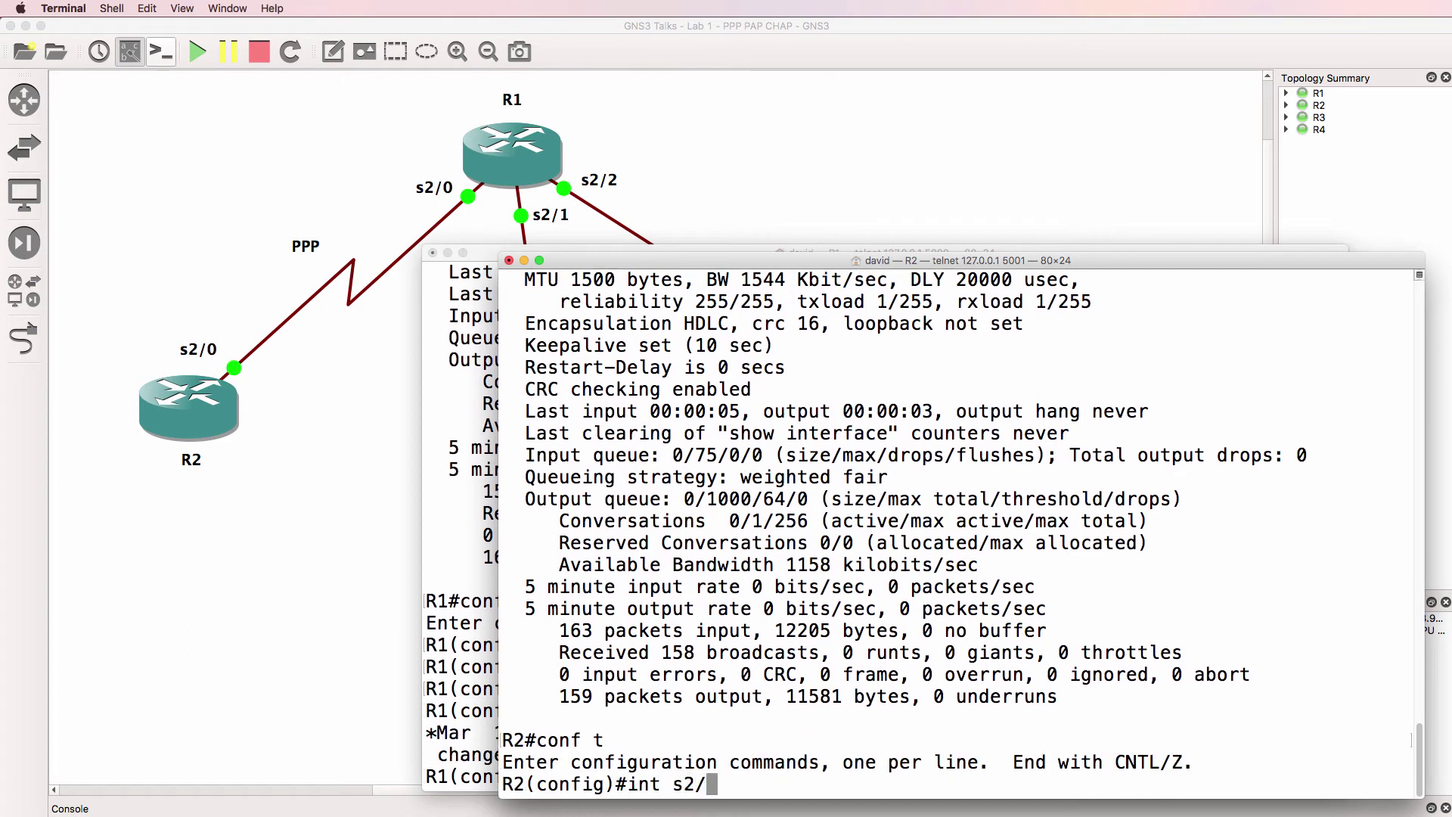
key("Return")
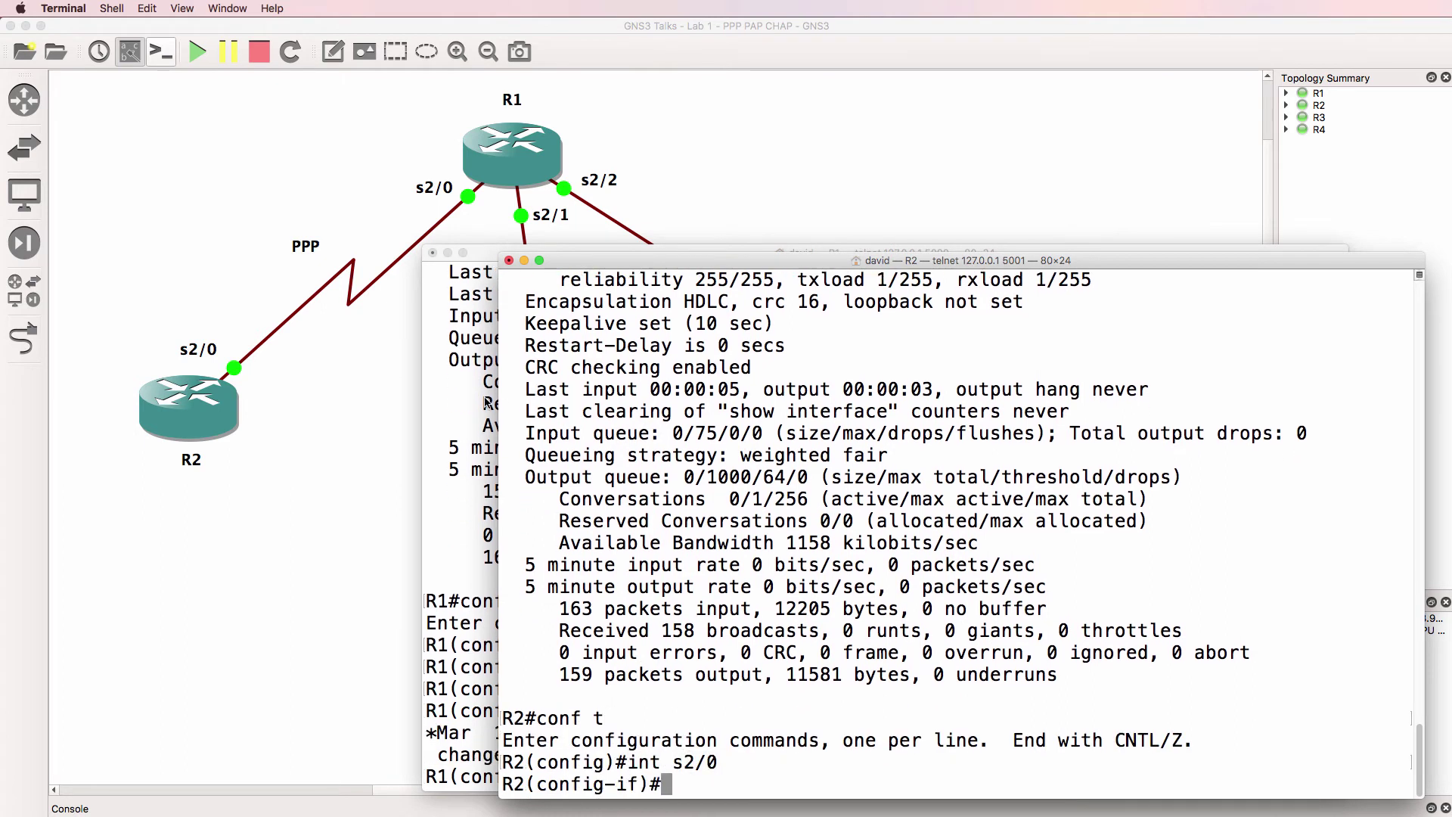
left_click(486, 401)
left_click_drag(675, 755, 435, 730)
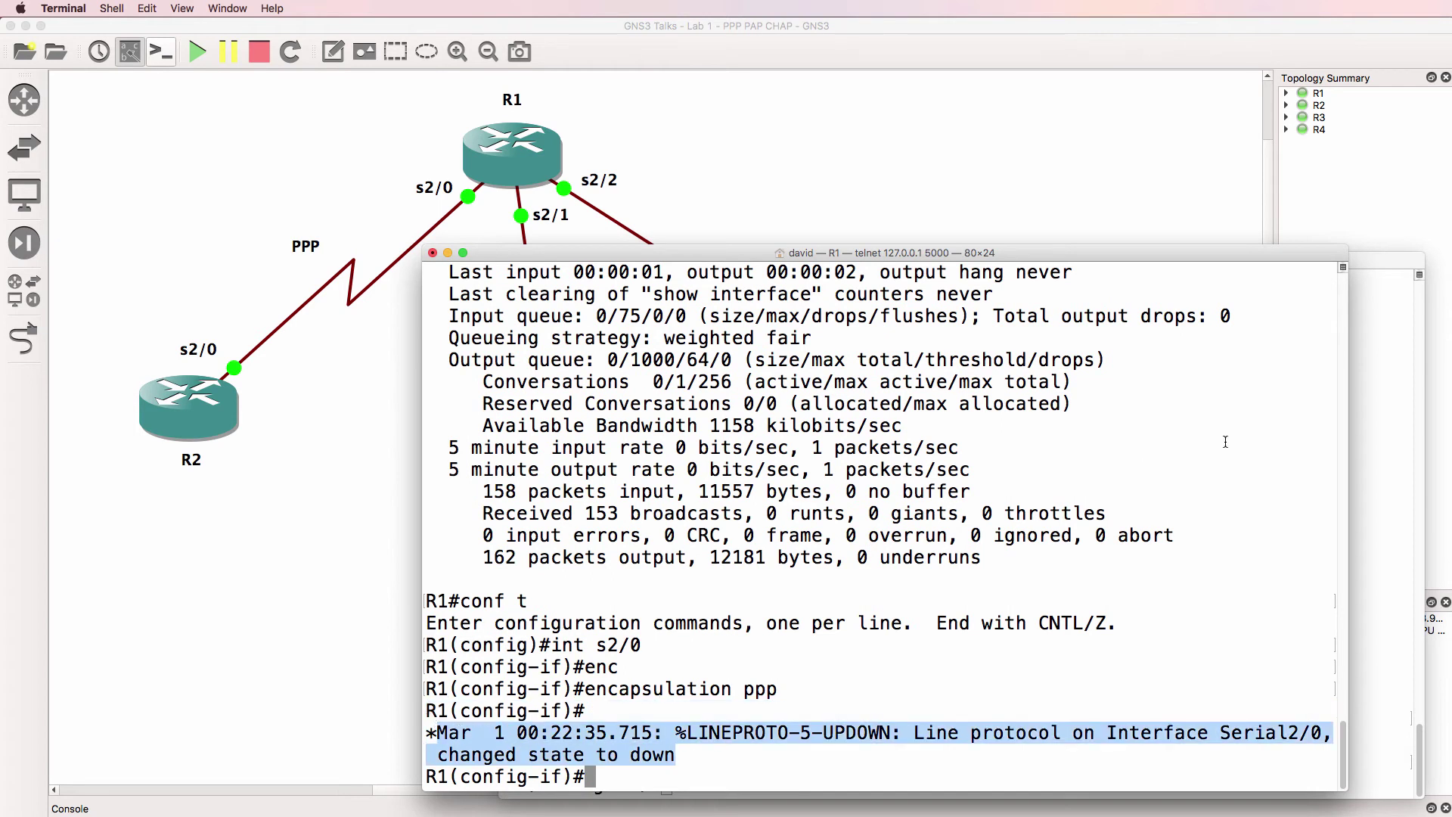
Set encapsulation ppp on R2's Serial2/0, exit with 'end', and confirm R1's link came up.
left_click(1391, 406)
type("encp")
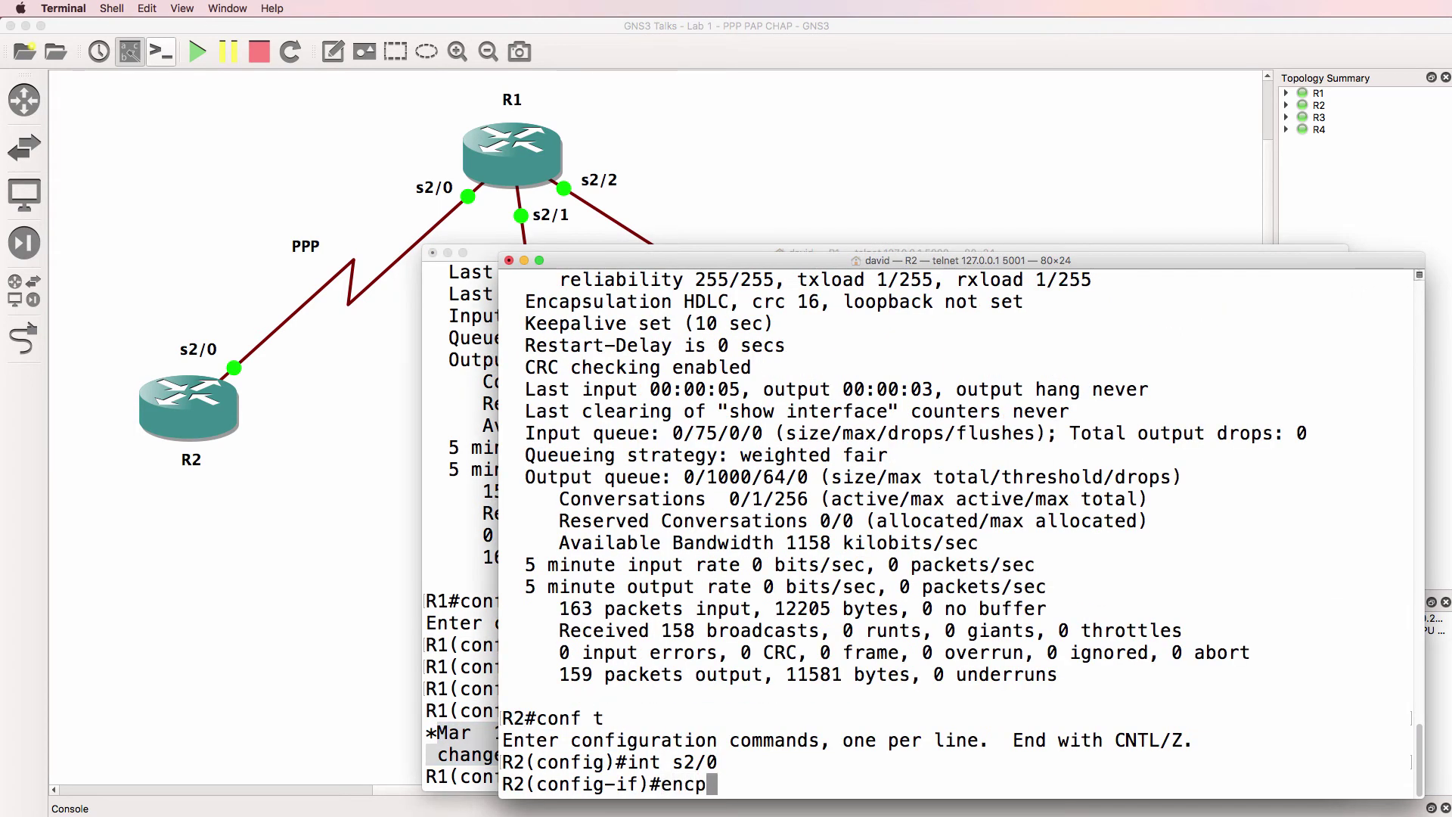
key("Tab")
key("BackSpace")
type("apsulation pp")
key("Tab")
type("ppp")
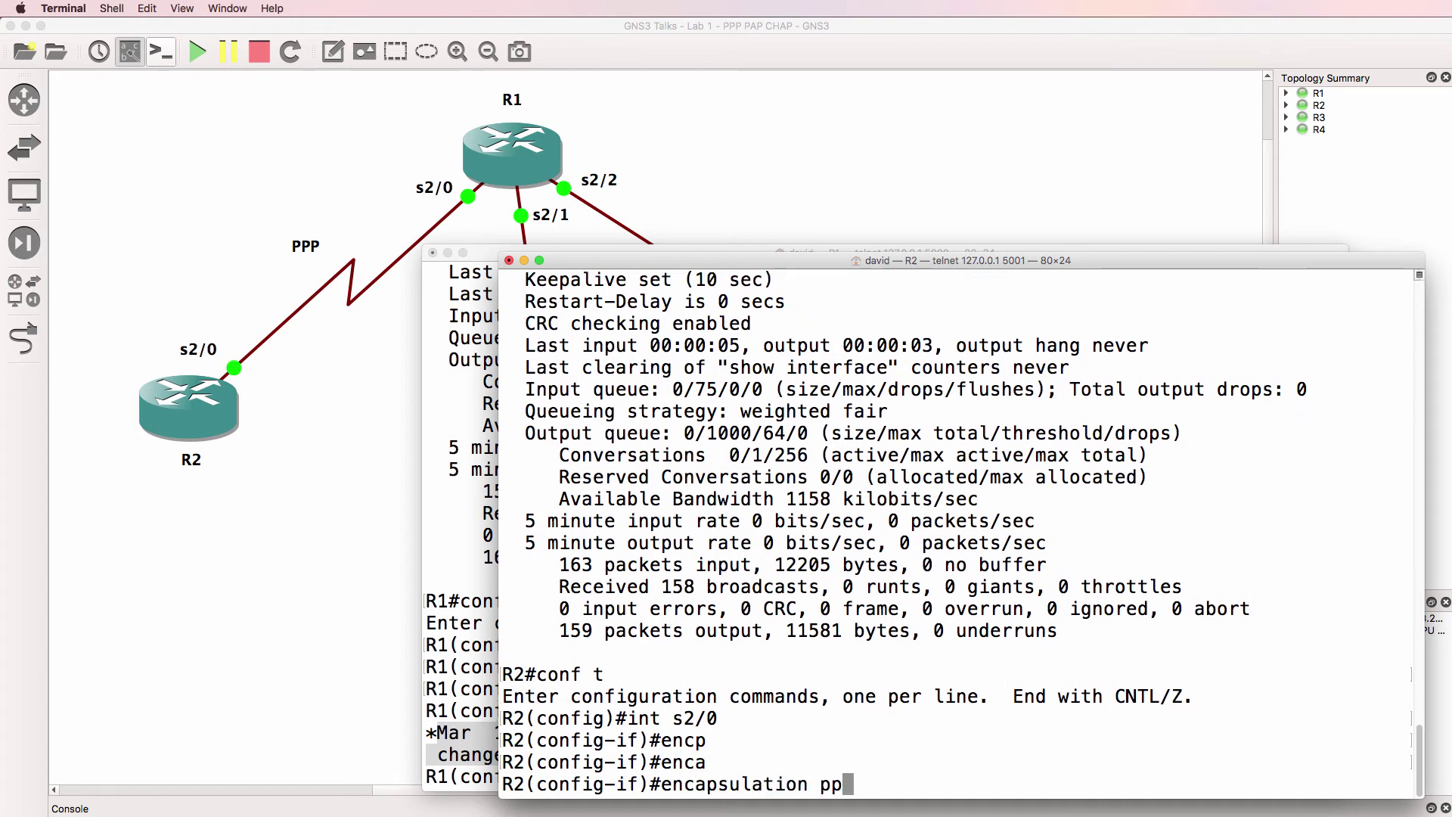
key("Return")
type("end")
key("Return")
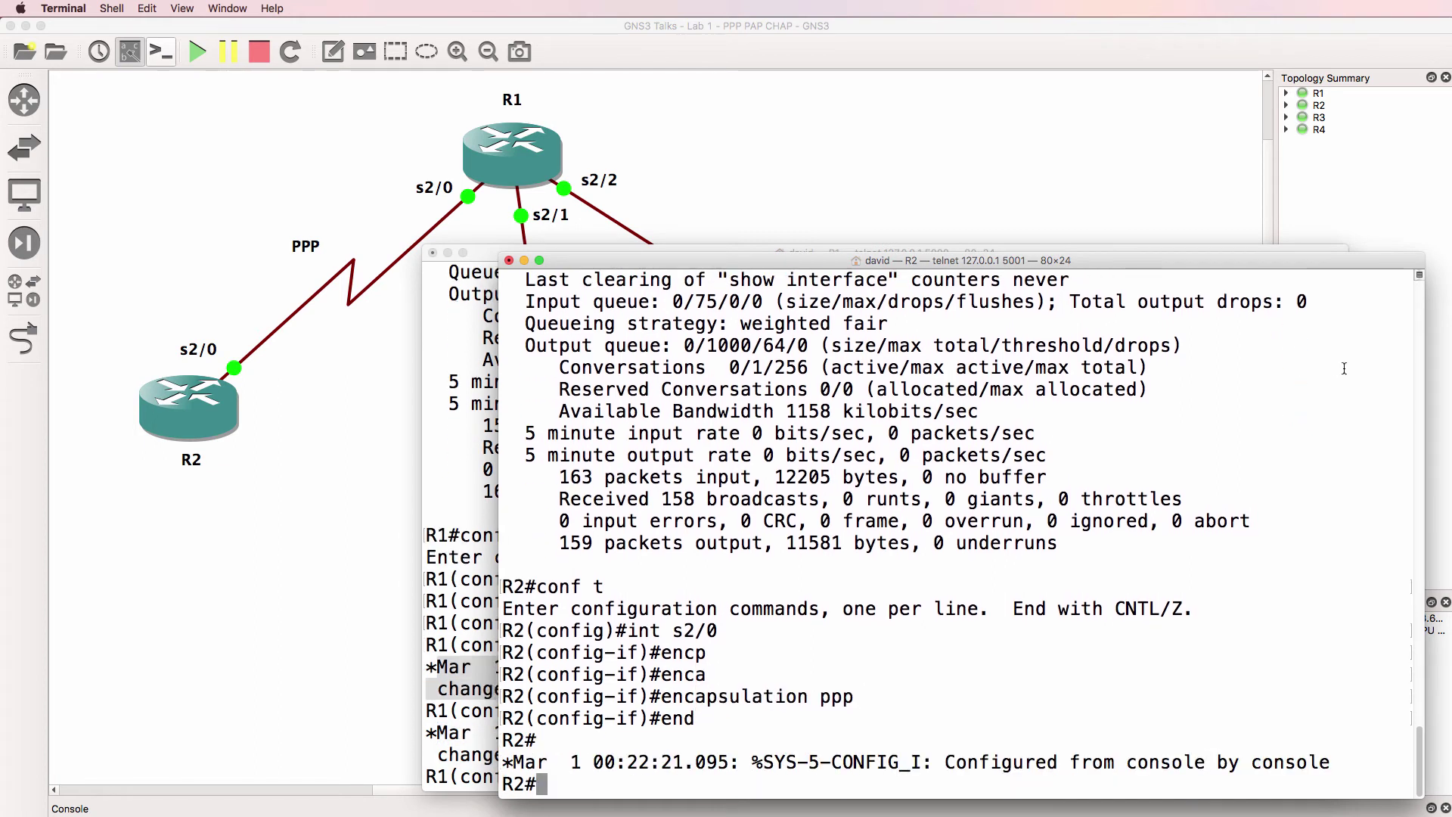
left_click(481, 382)
left_click_drag(685, 767, 339, 711)
Leave configuration mode on R1 and ping 10.1.1.2 over the PPP link.
type("end")
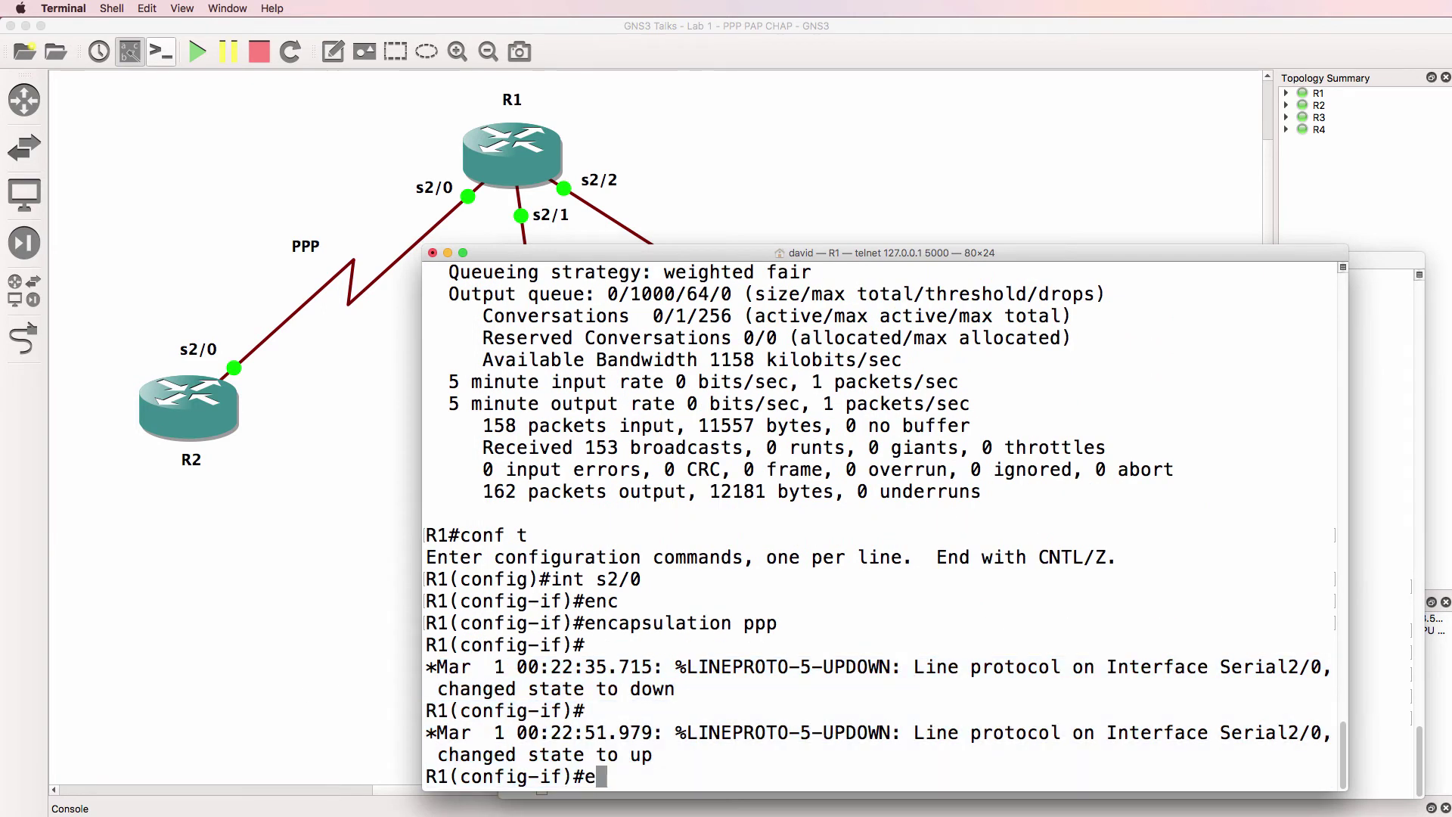
key("Return")
type("sh int s2/0")
key("BackSpace")
key("BackSpace")
key("BackSpace")
key("BackSpace")
key("BackSpace")
key("BackSpace")
key("BackSpace")
key("BackSpace")
key("BackSpace")
key("BackSpace")
key("BackSpace")
type("ping 10.1.1.2")
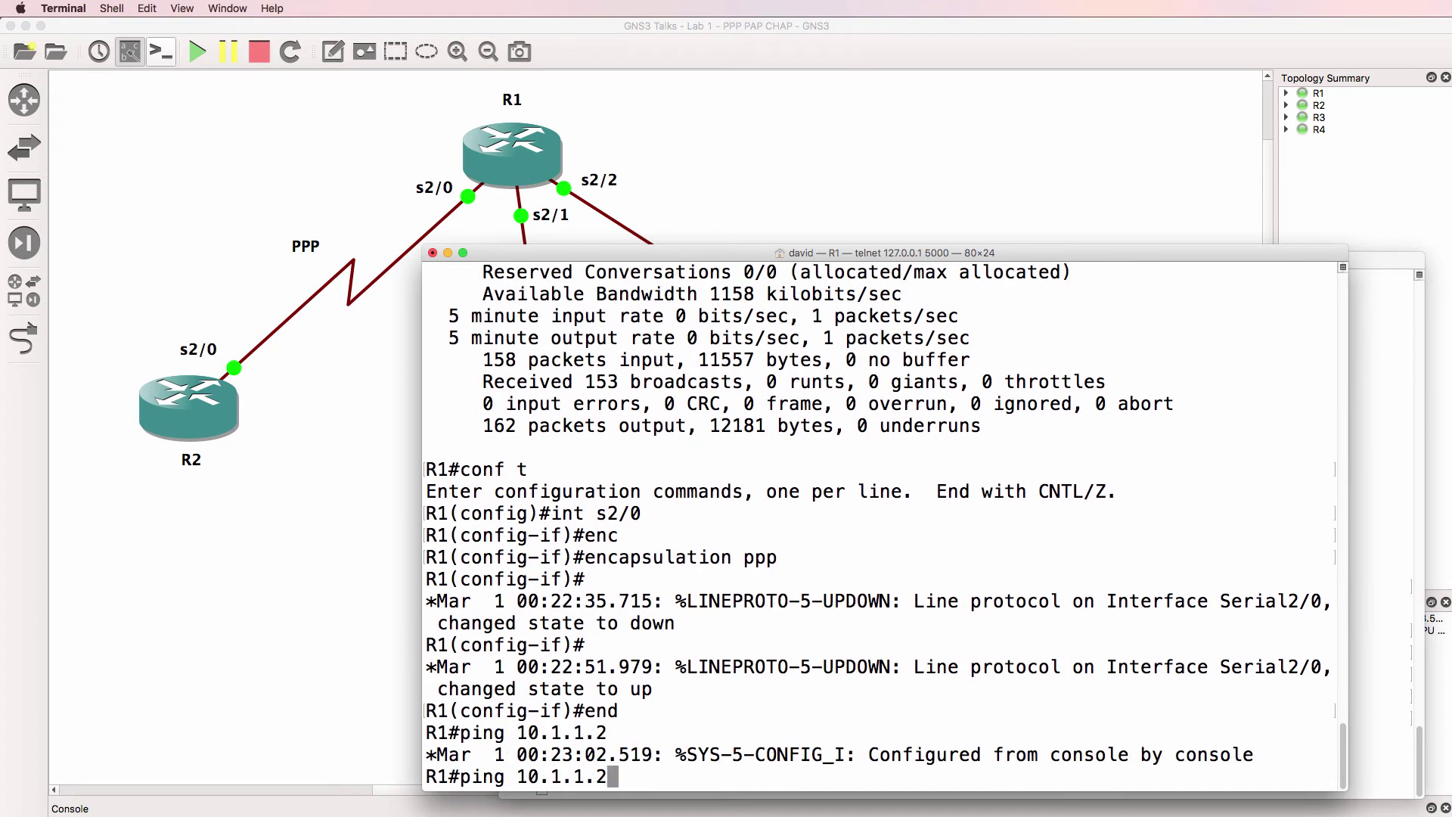
key("Return")
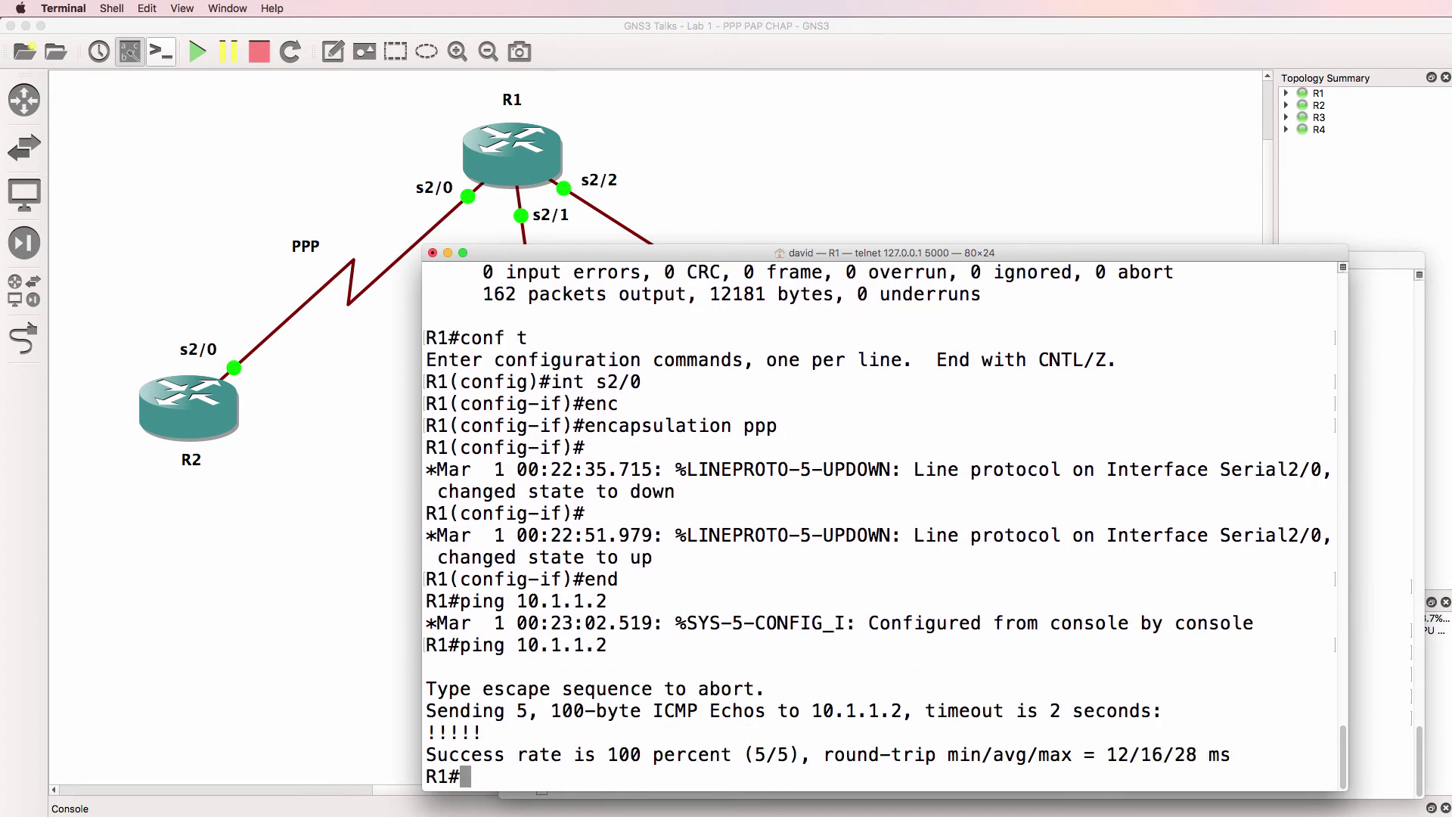
Enable 'debug ip icmp' on R2, repeat R1's ping, and highlight R2's echo reply logs.
left_click(1370, 382)
type("debug ip icmp")
key("Return")
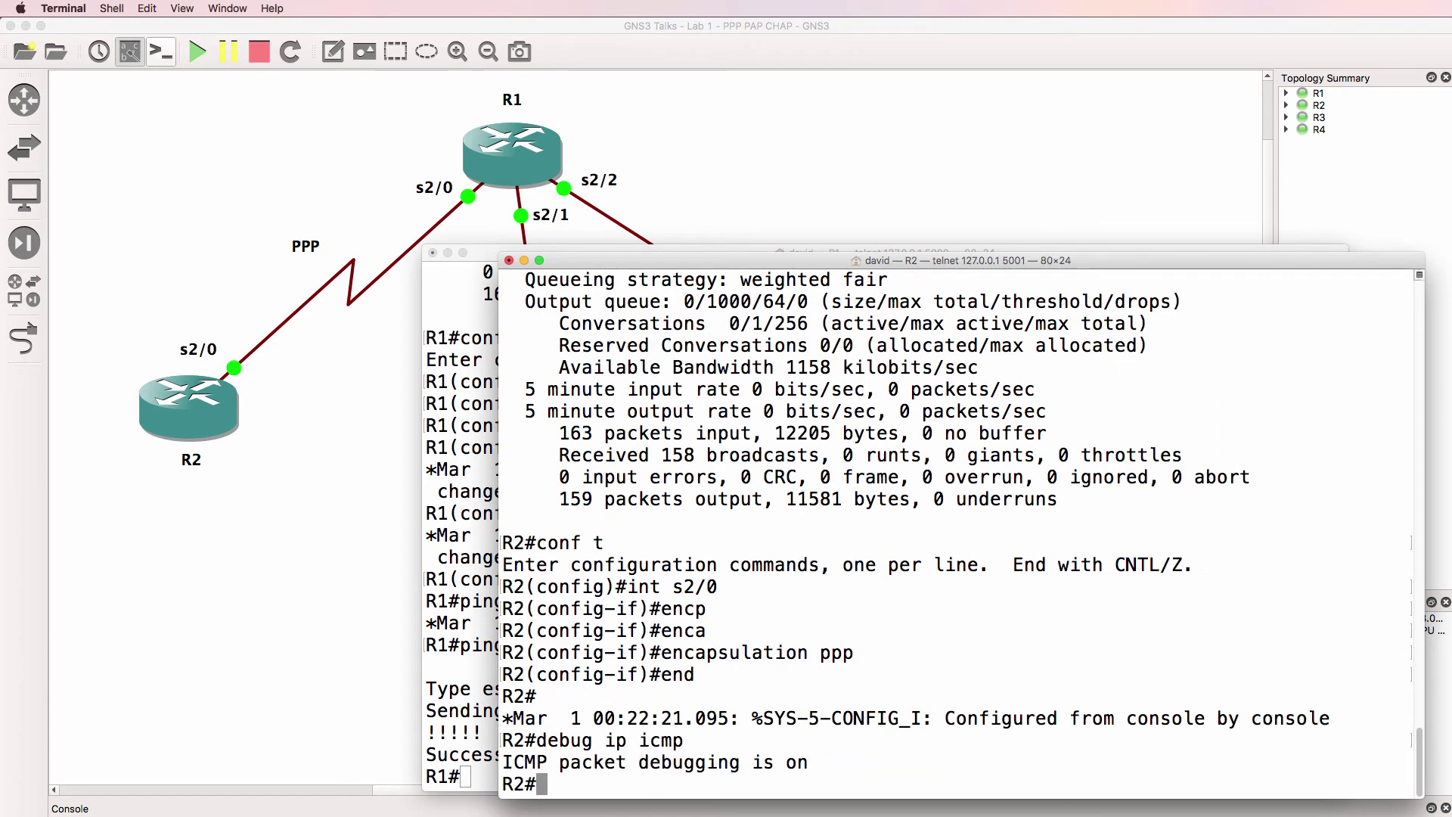
left_click(448, 434)
key("Up")
key("Return")
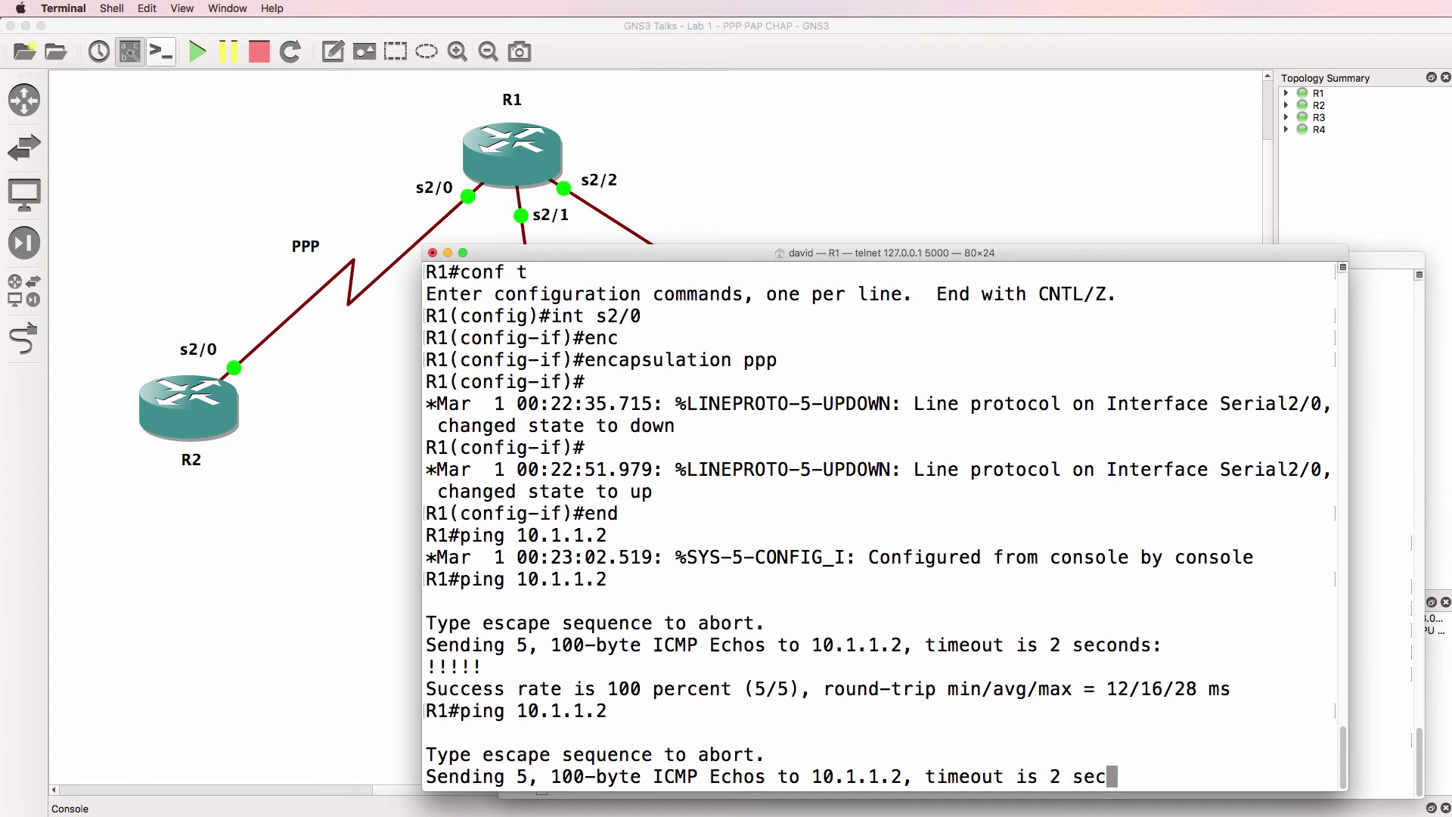
left_click(1371, 367)
left_click_drag(758, 656, 813, 762)
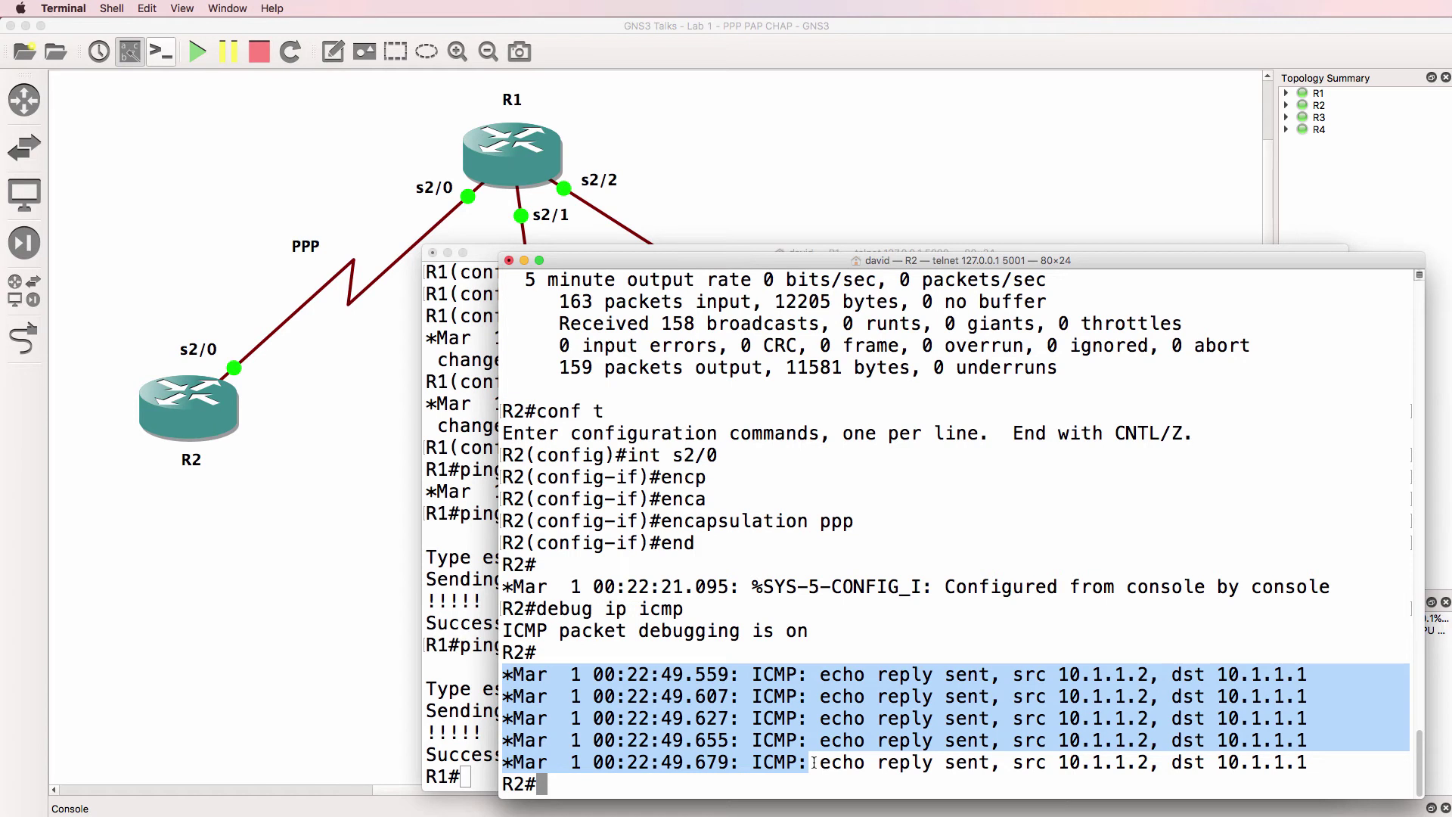
Resize the R2 and R1 console windows smaller to expose the topology.
left_click_drag(779, 255, 779, 438)
left_click(772, 252)
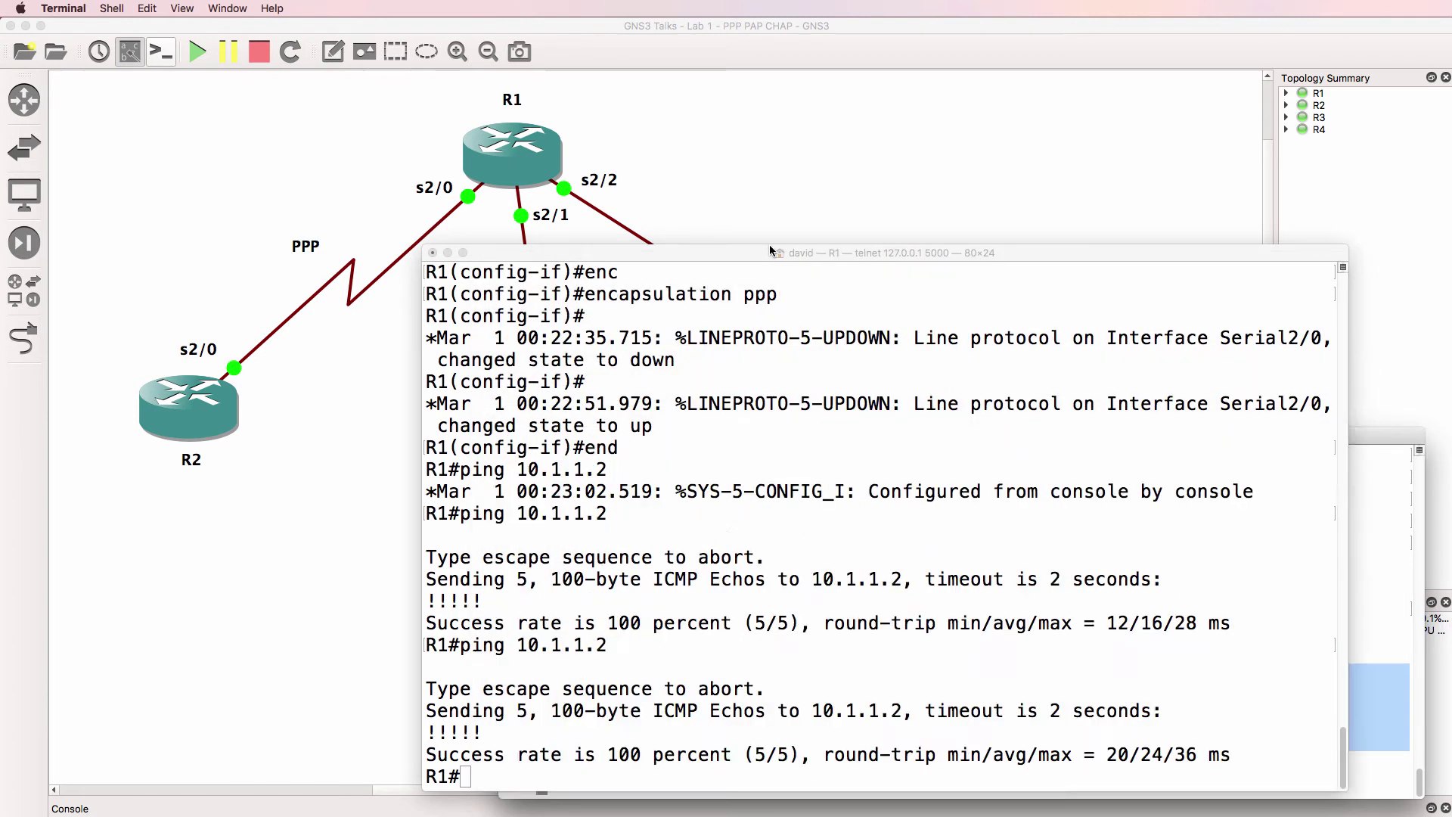
left_click_drag(772, 246, 415, 459)
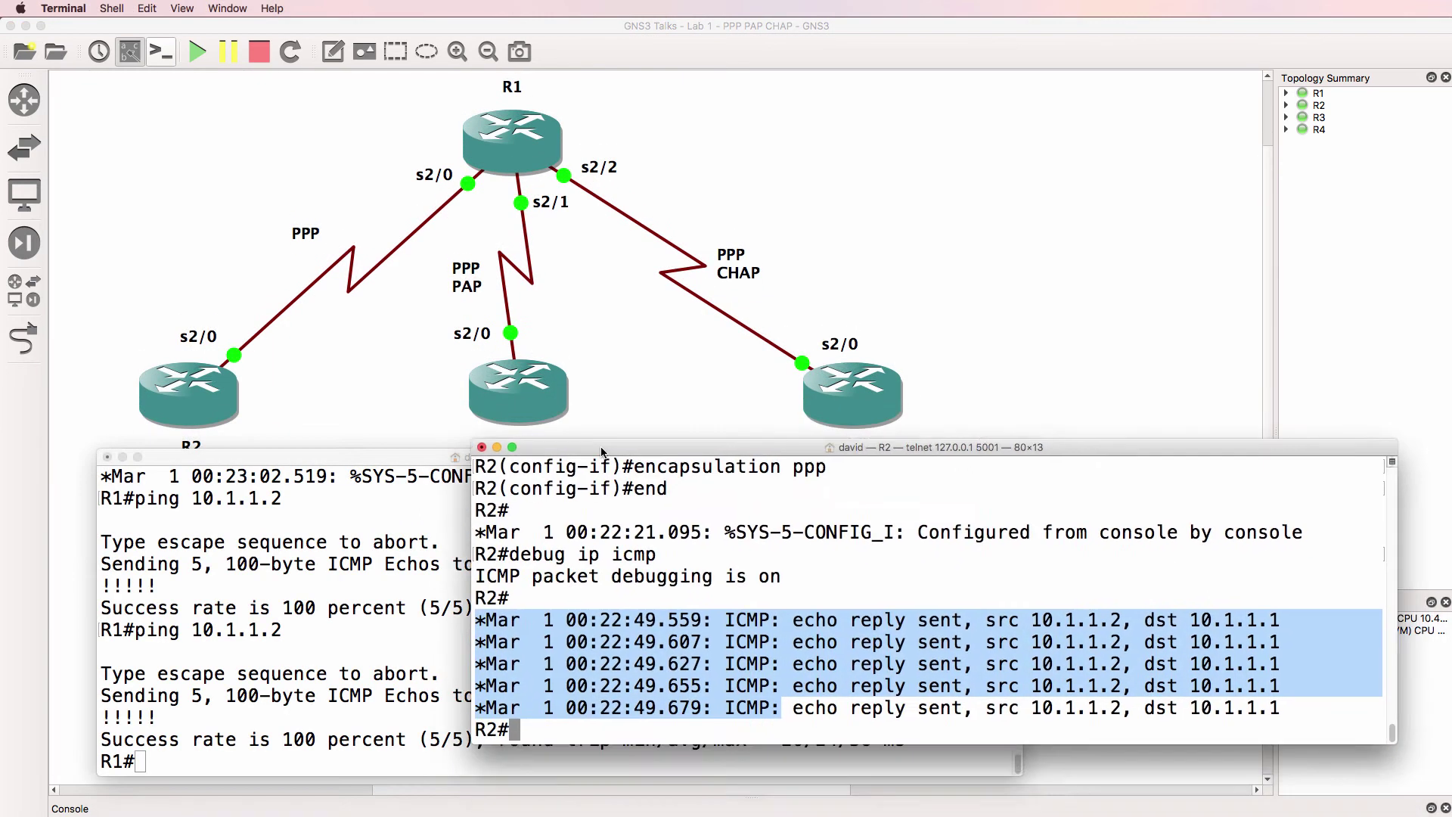
left_click_drag(603, 452, 595, 457)
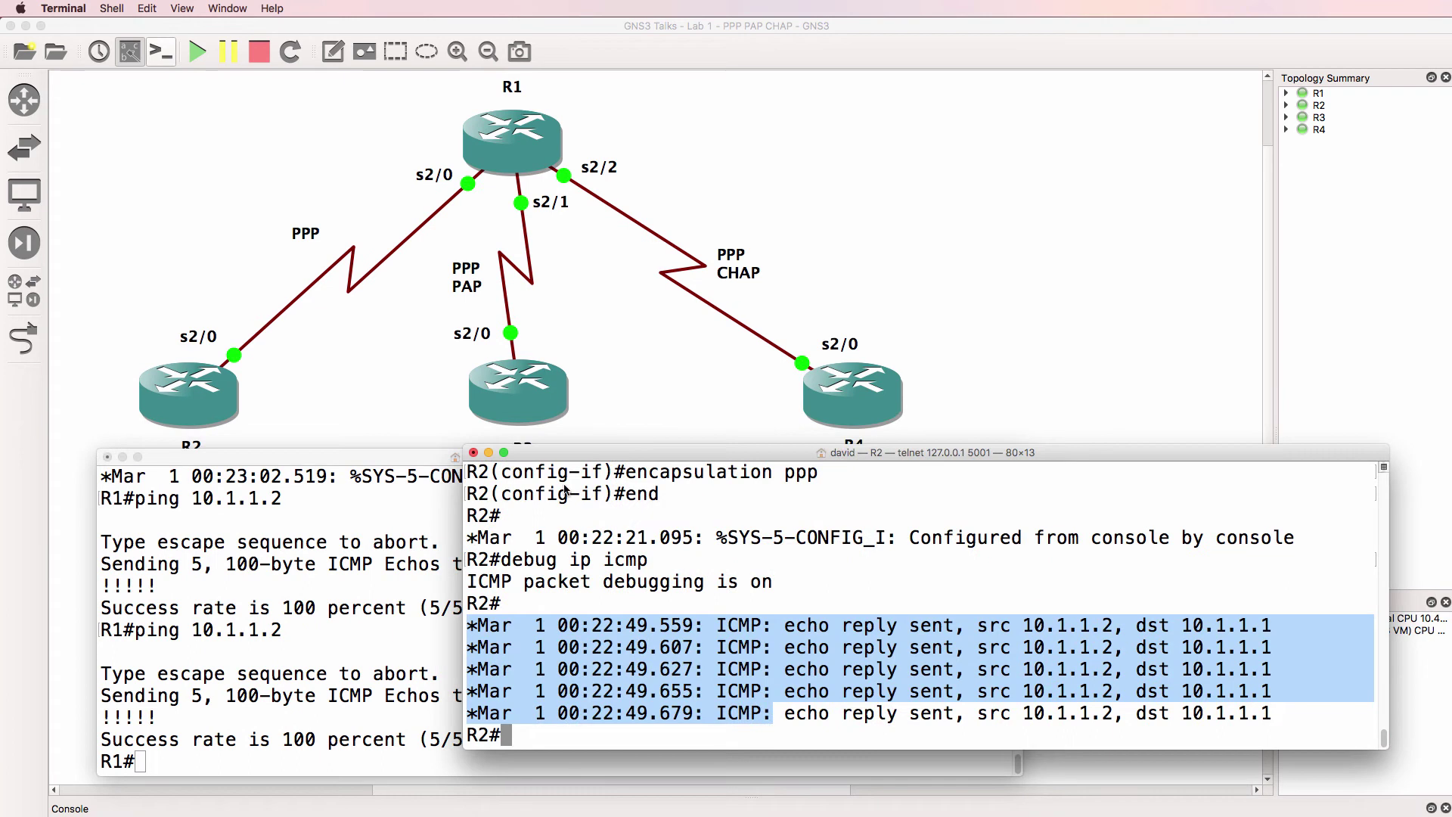
left_click(258, 493)
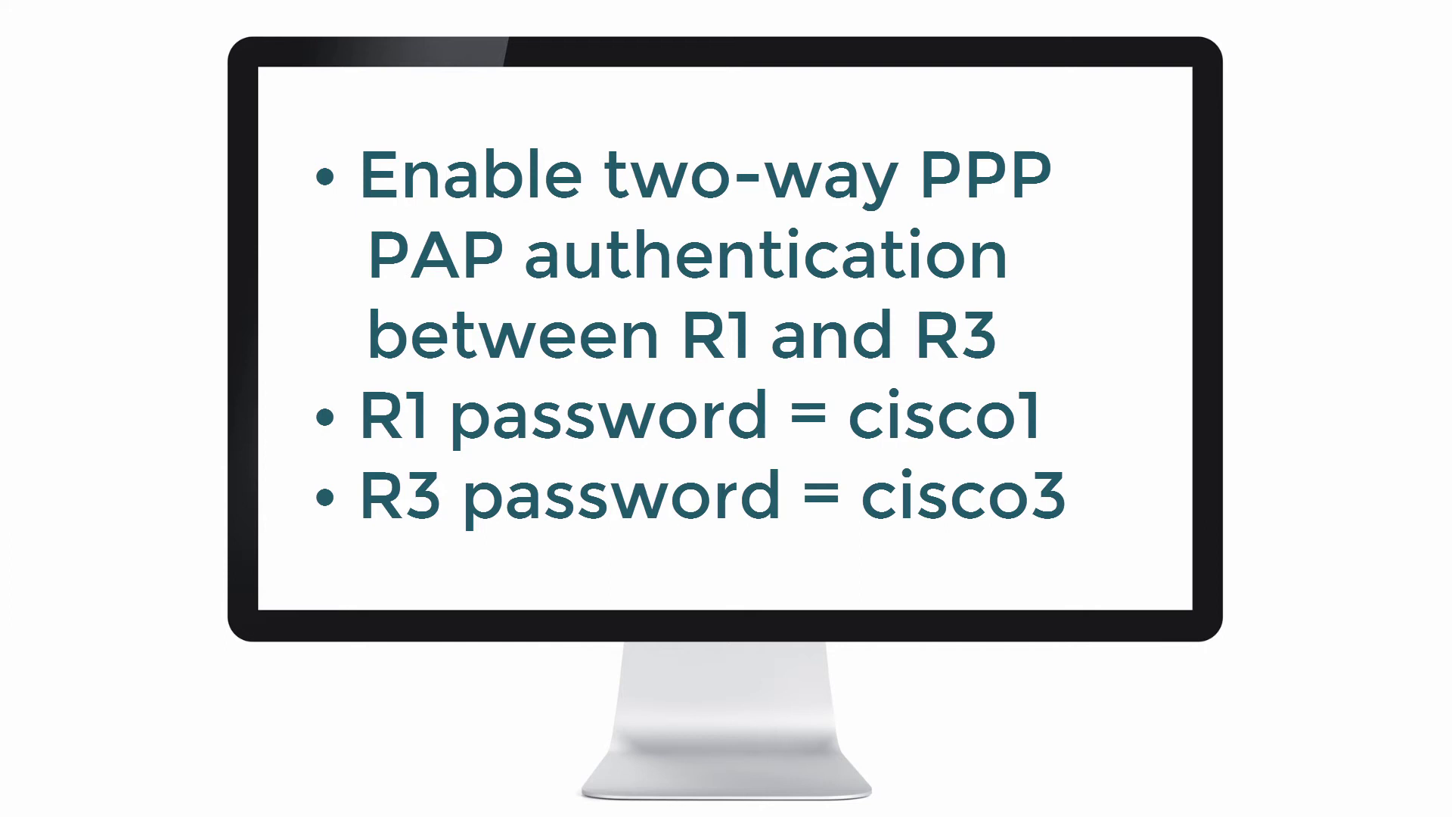
In global configuration on R1, create username R3 with R3's password.
type("conf t")
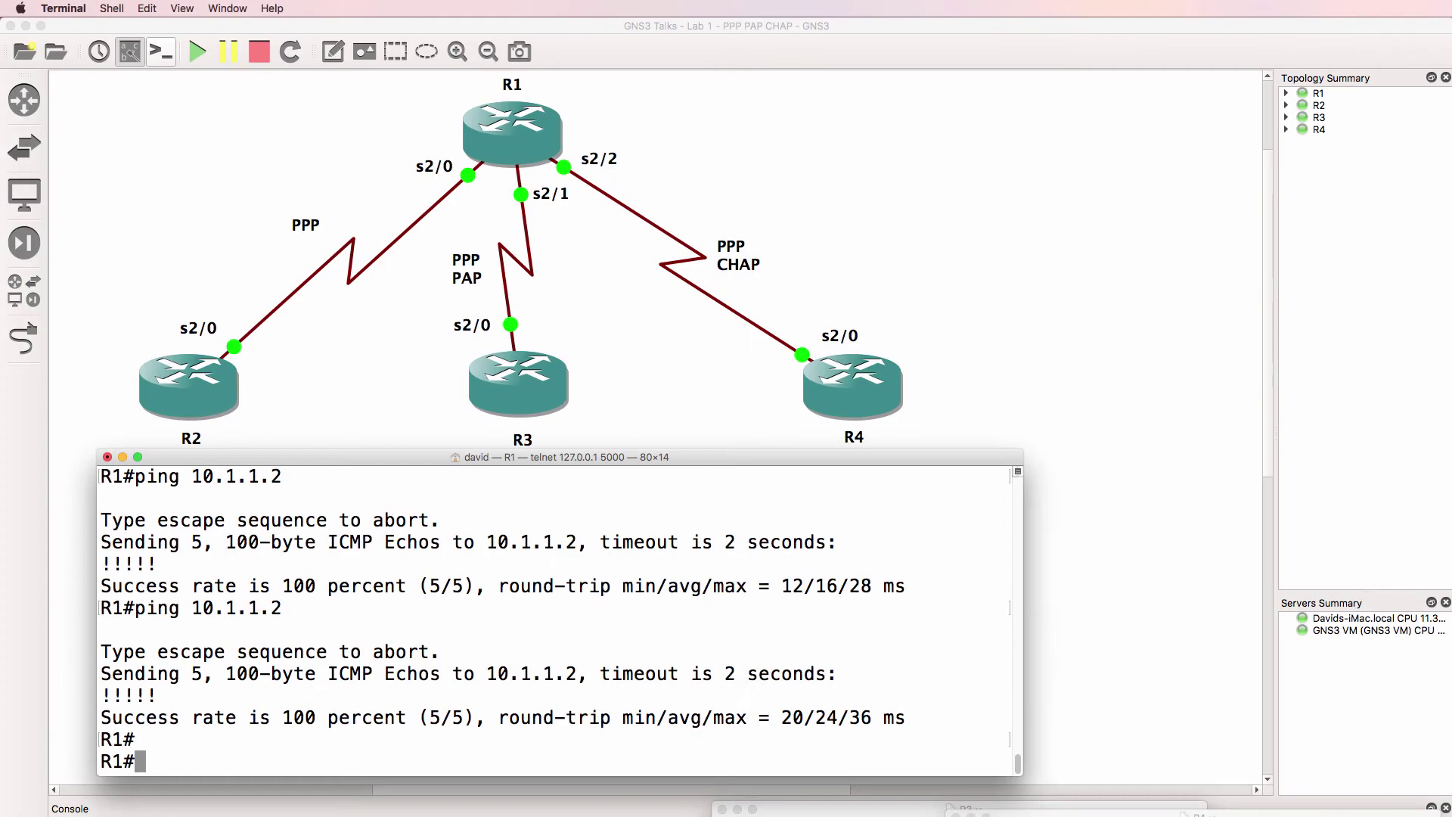
key("Return")
type("usern")
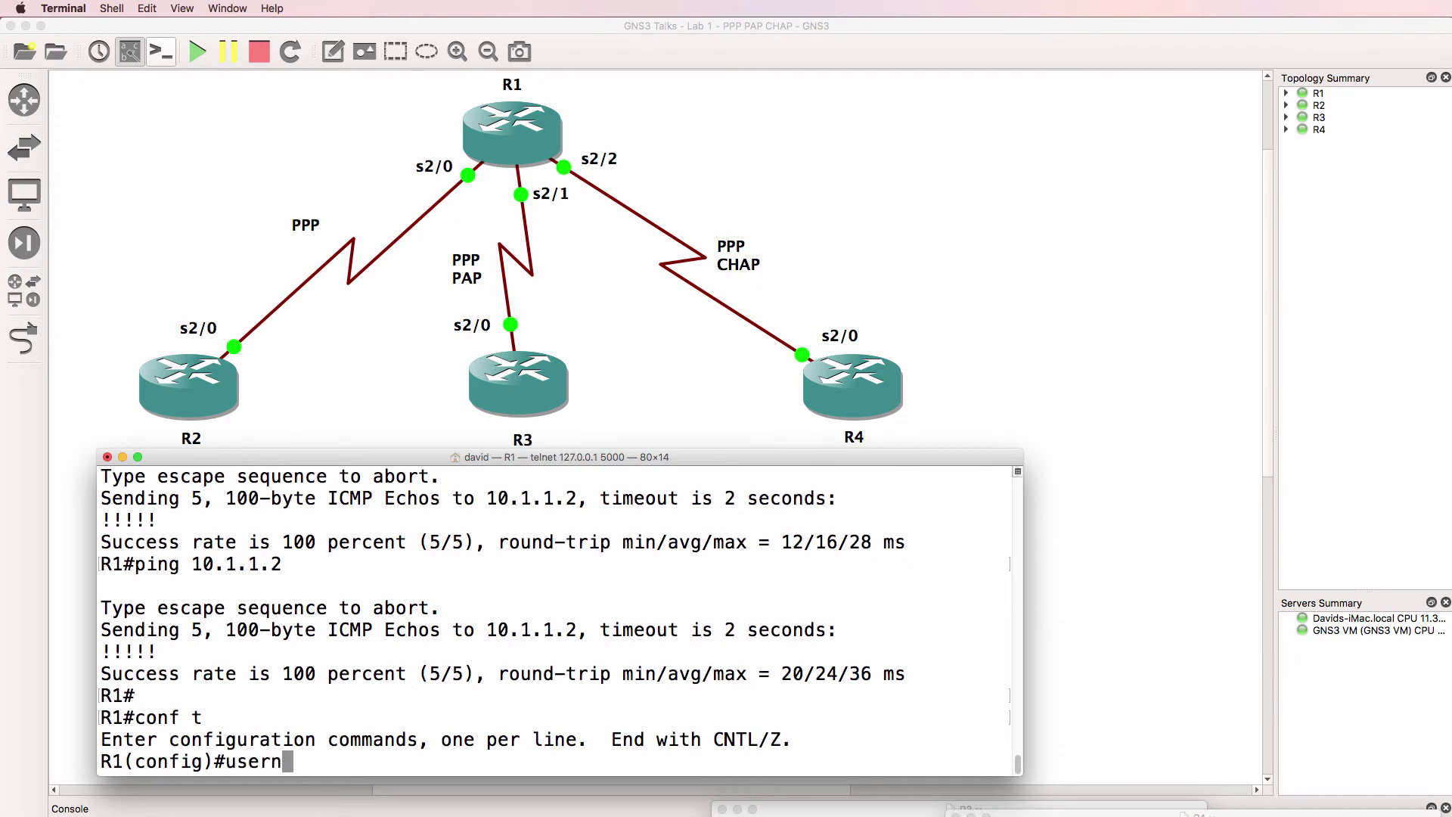
key("Tab")
type("R3 pas")
key("Tab")
type("cisco3")
key("Return")
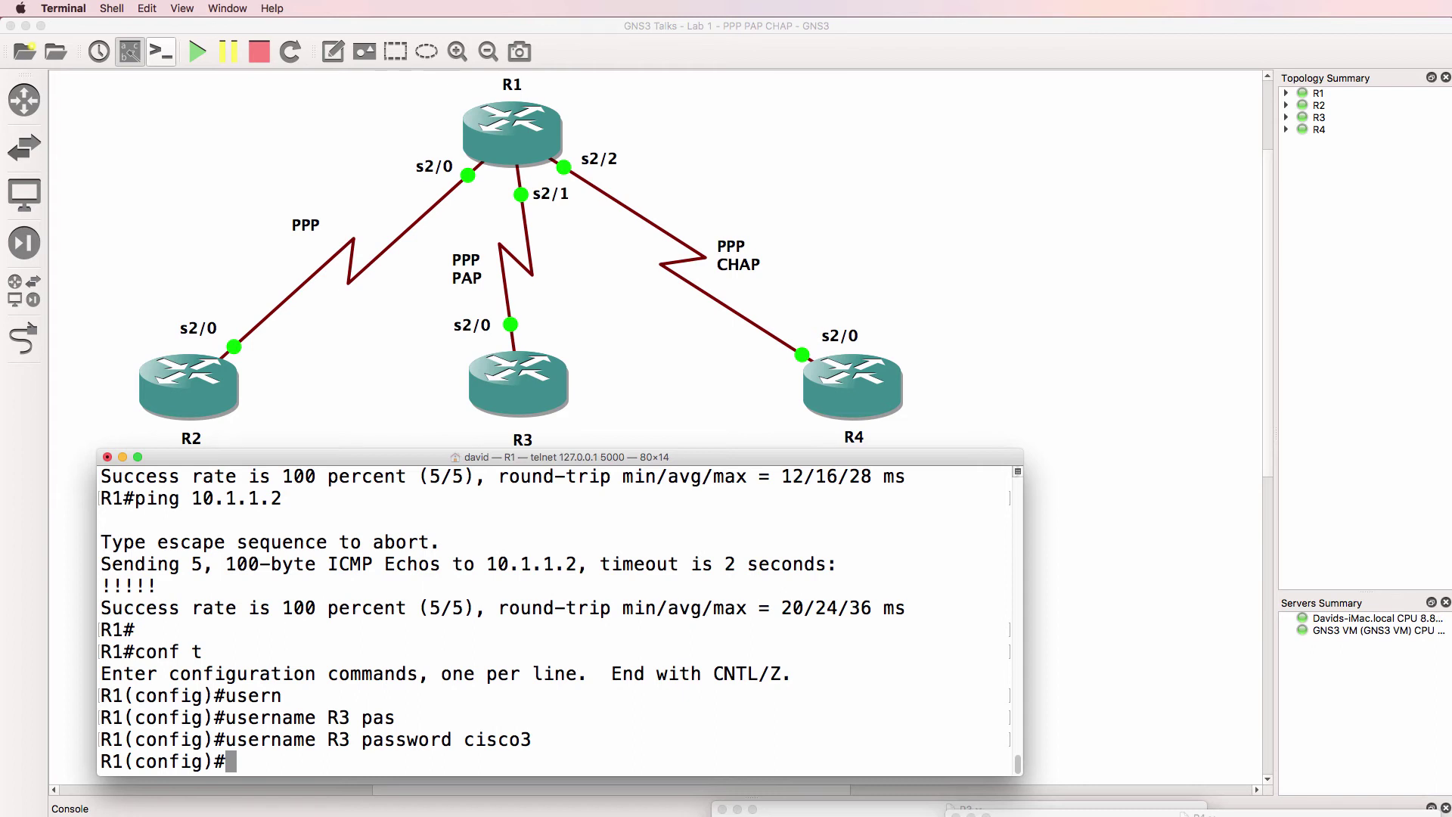
Enter interface configuration for s2/0, then for Serial2/1.
key("super+Tab")
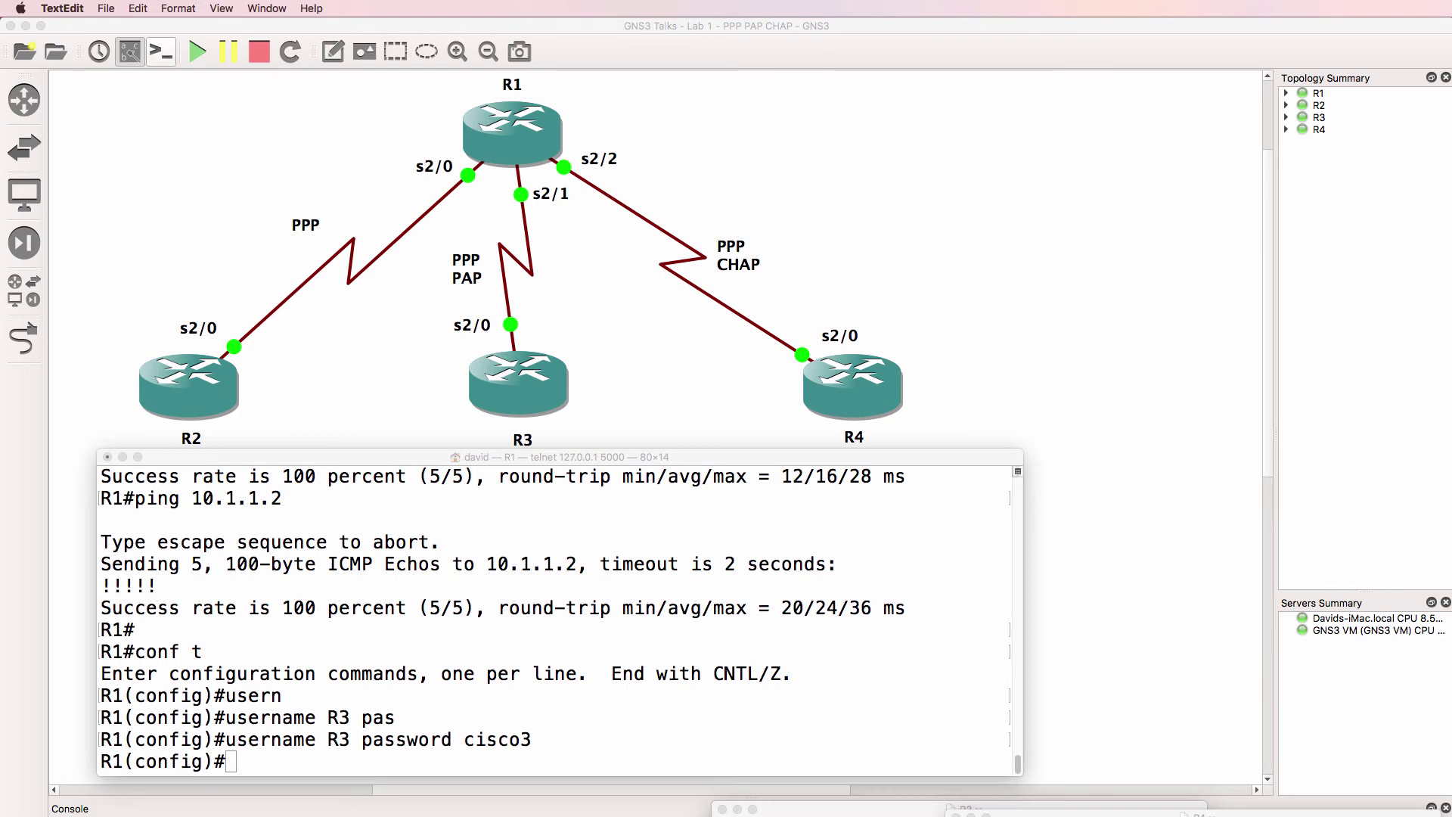
key("super+Tab")
type("int s2/0")
key("Return")
type("int s2/1")
key("Return")
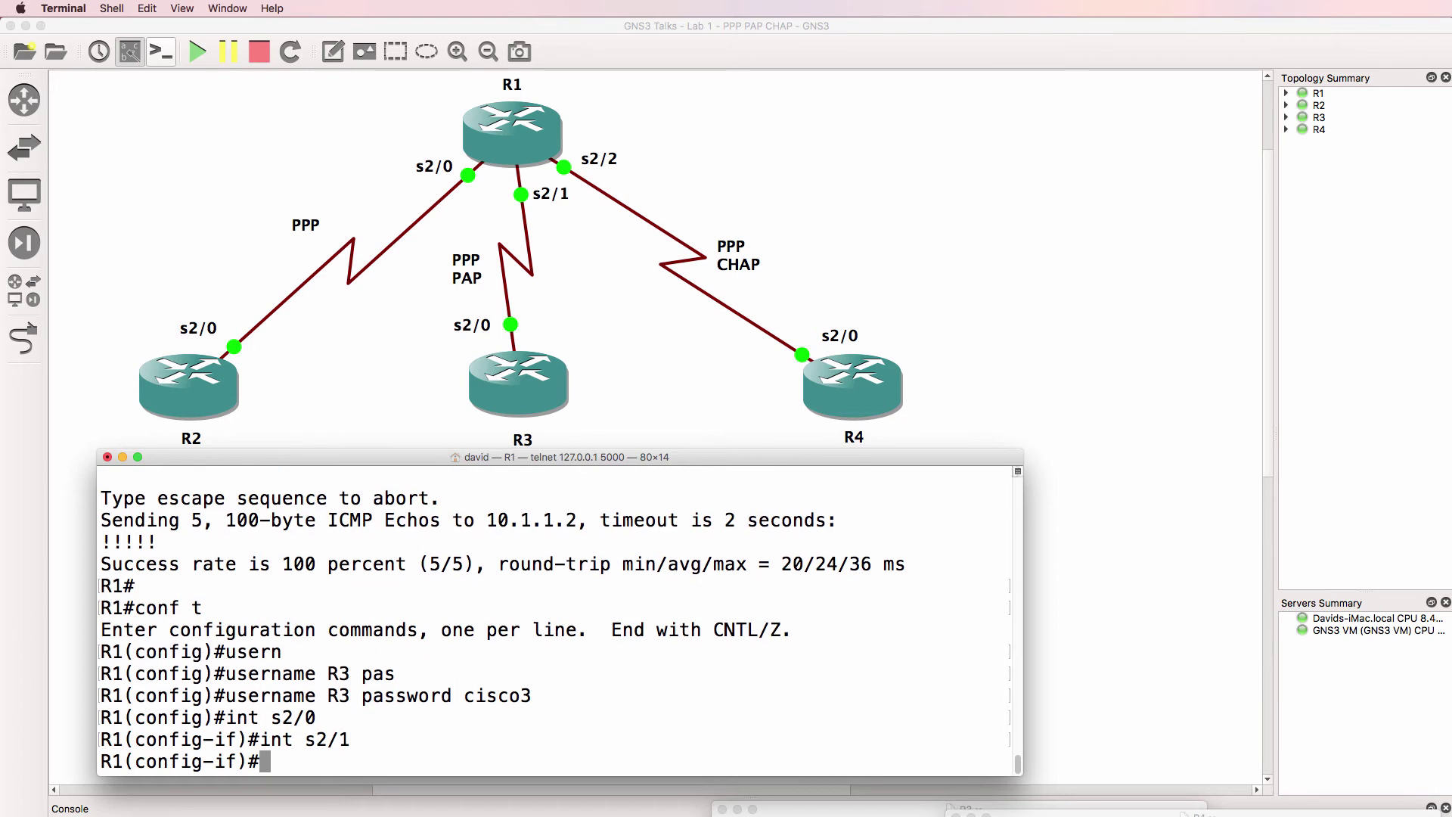
Run 'do sh int s2/1' and highlight its current Encapsulation HDLC.
type("do sh int s2/1")
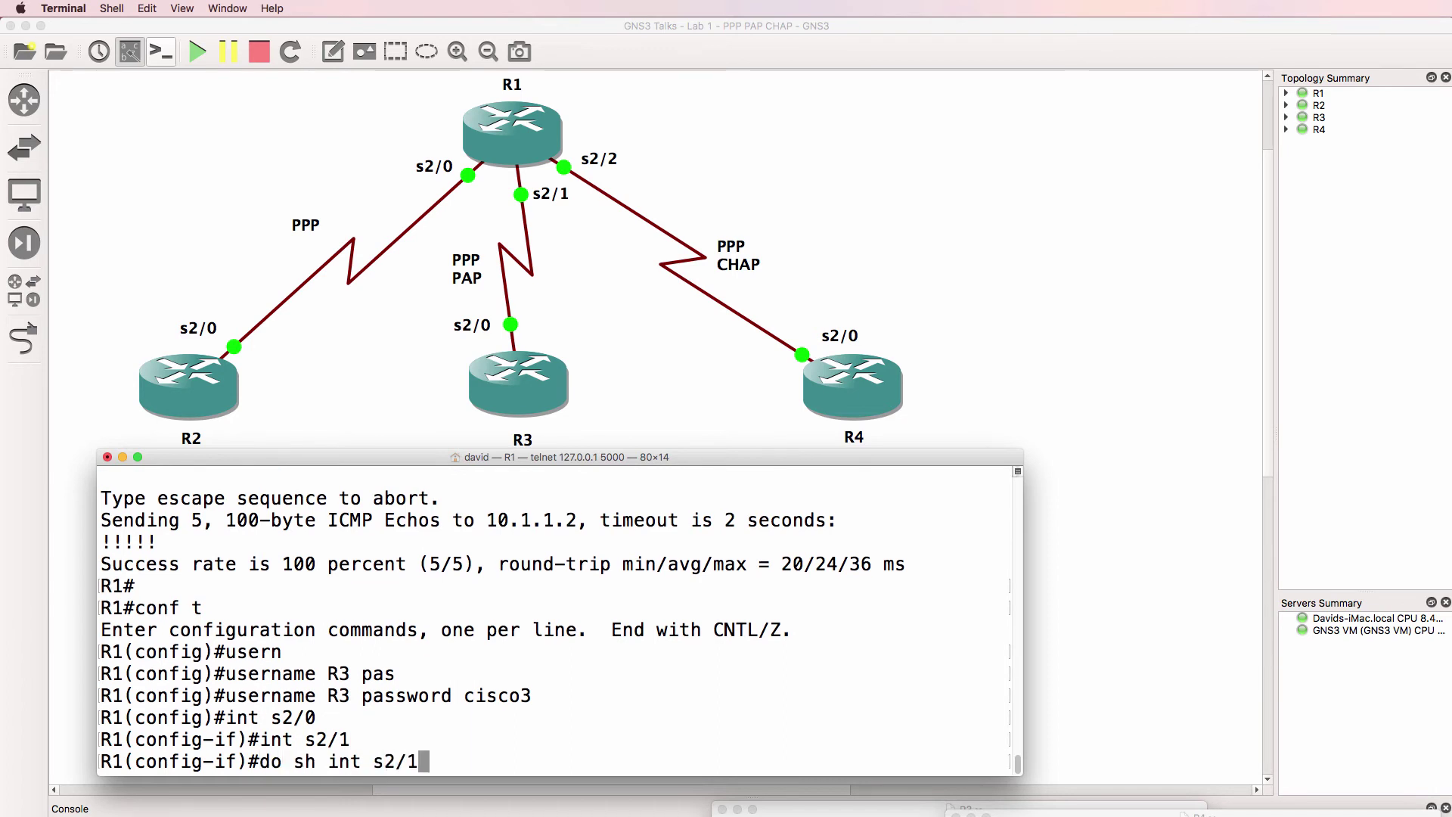
key("Return")
scroll(452, 695, "up", 4)
left_click_drag(332, 631, 85, 629)
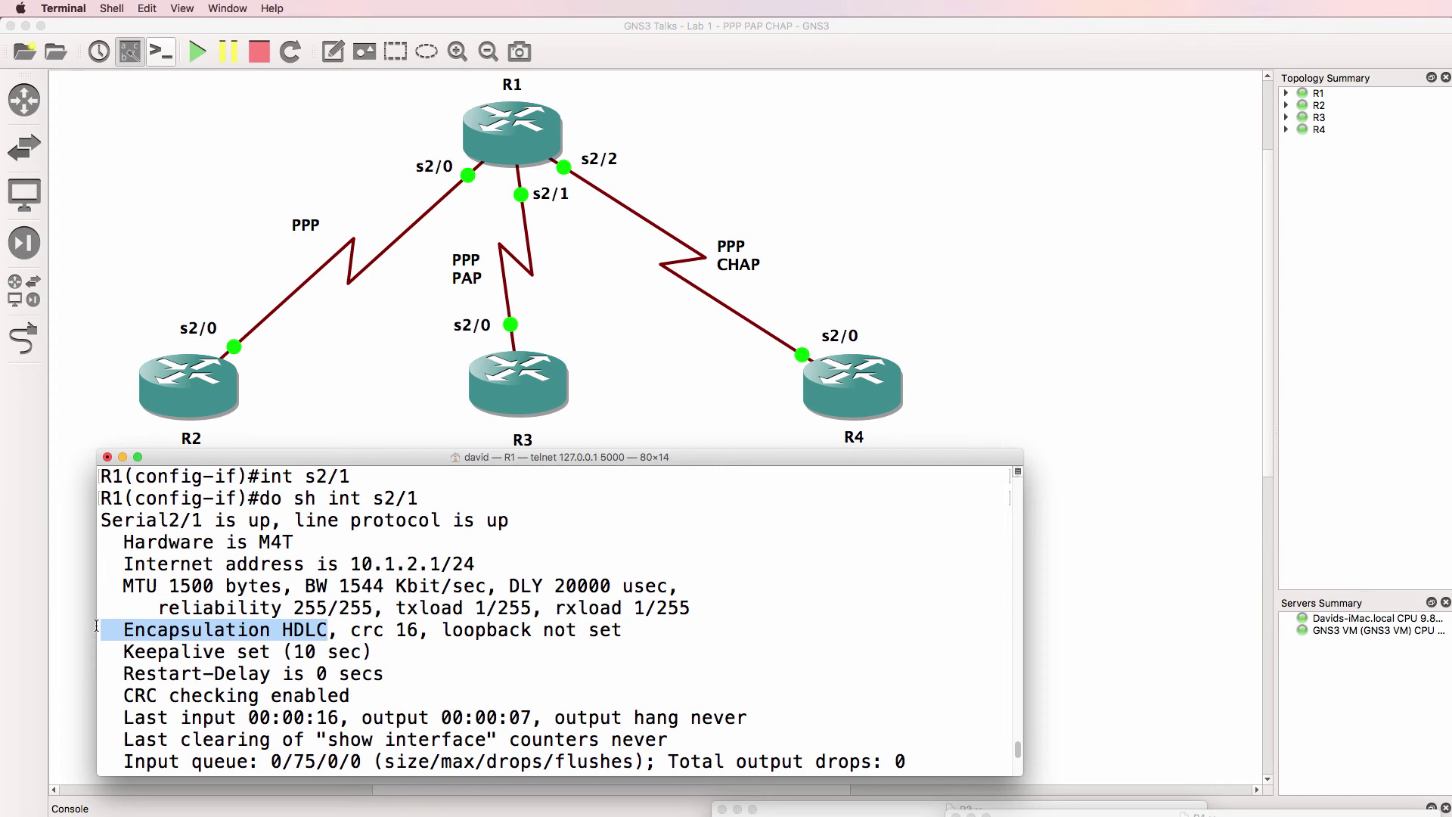
key("Return")
Set encapsulation ppp on Serial2/1 and query the ppp command options.
type("enc")
key("Tab")
type("ppp")
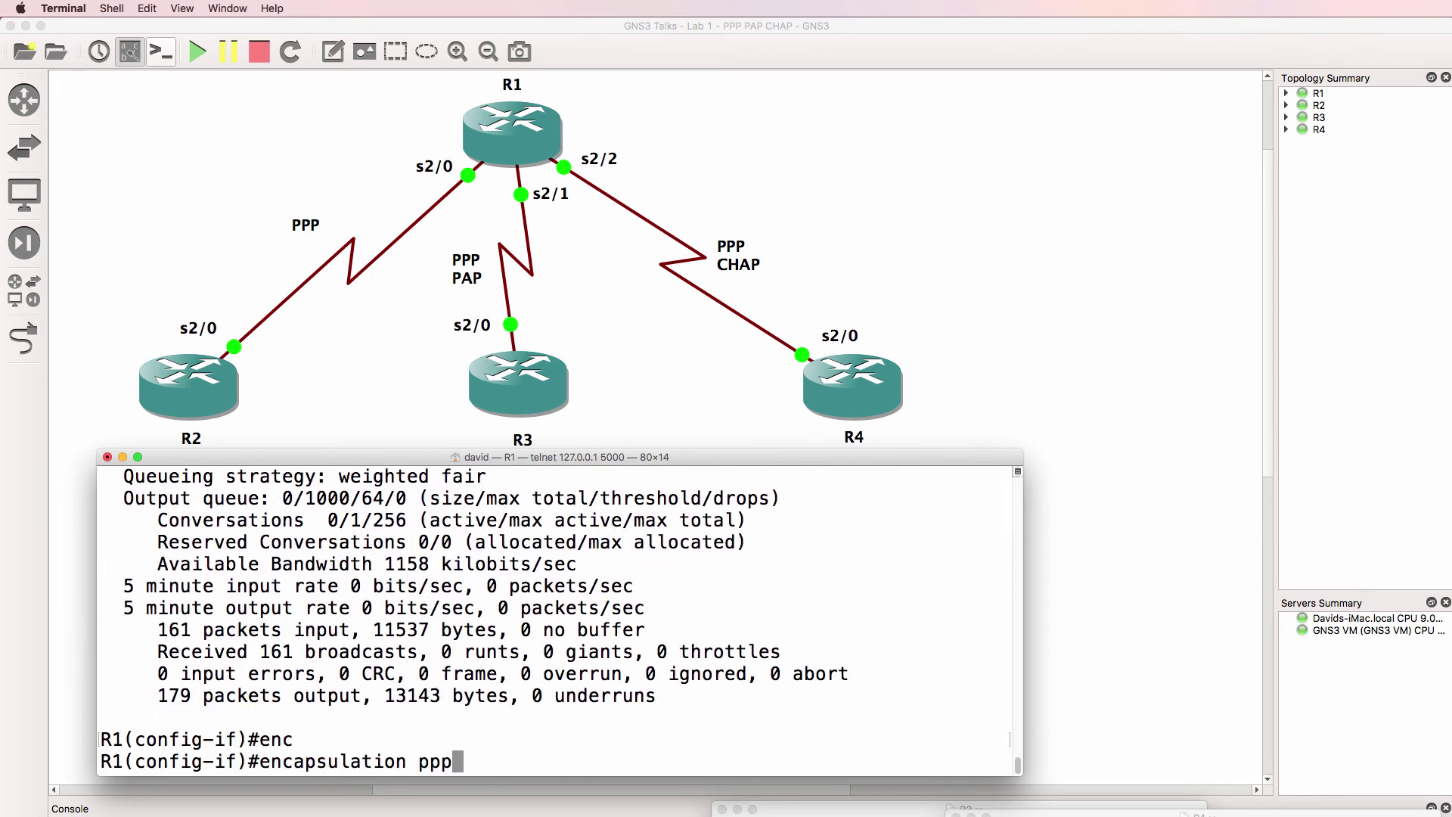
key("Return")
type("ppp ")
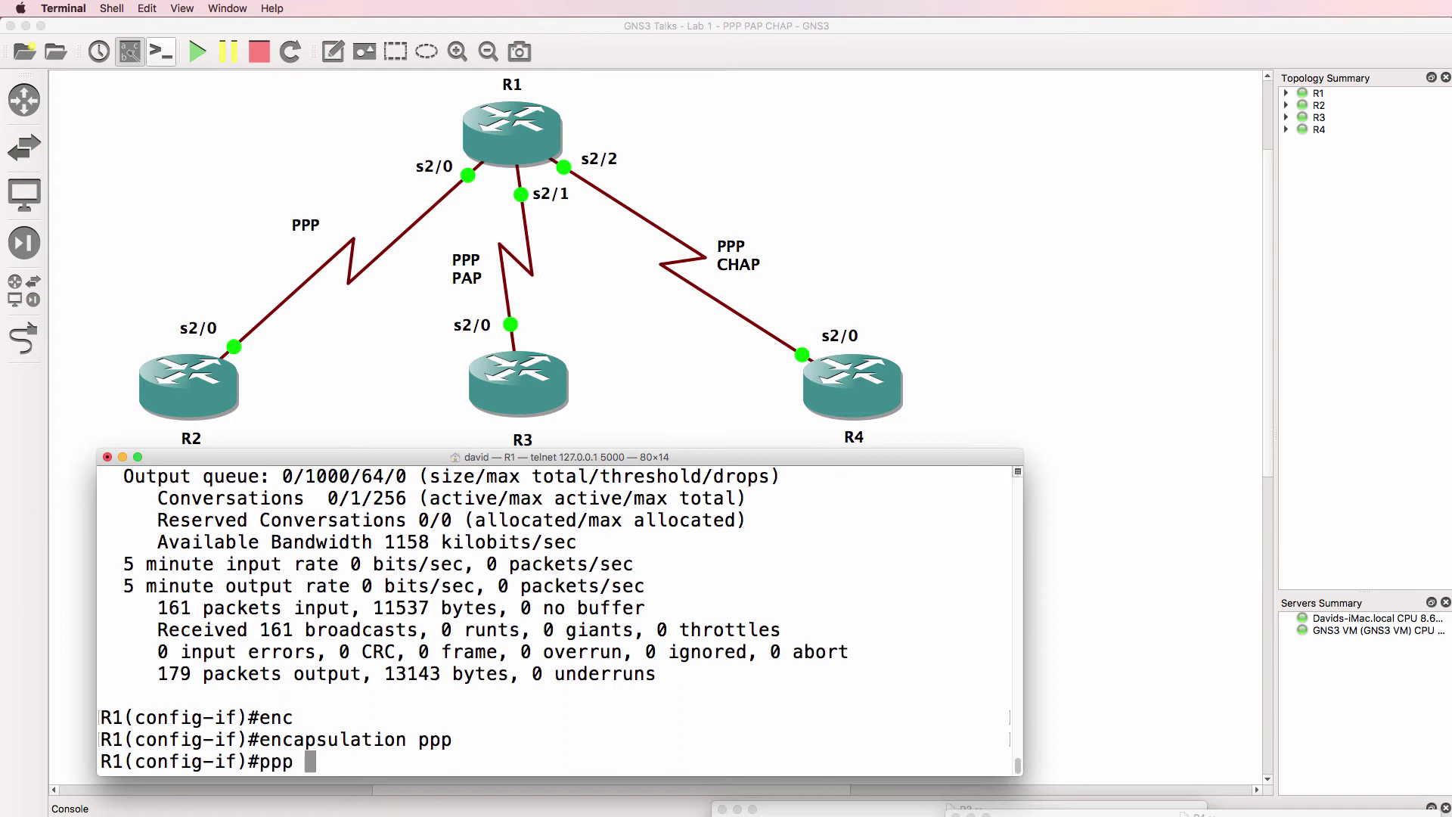
type("?")
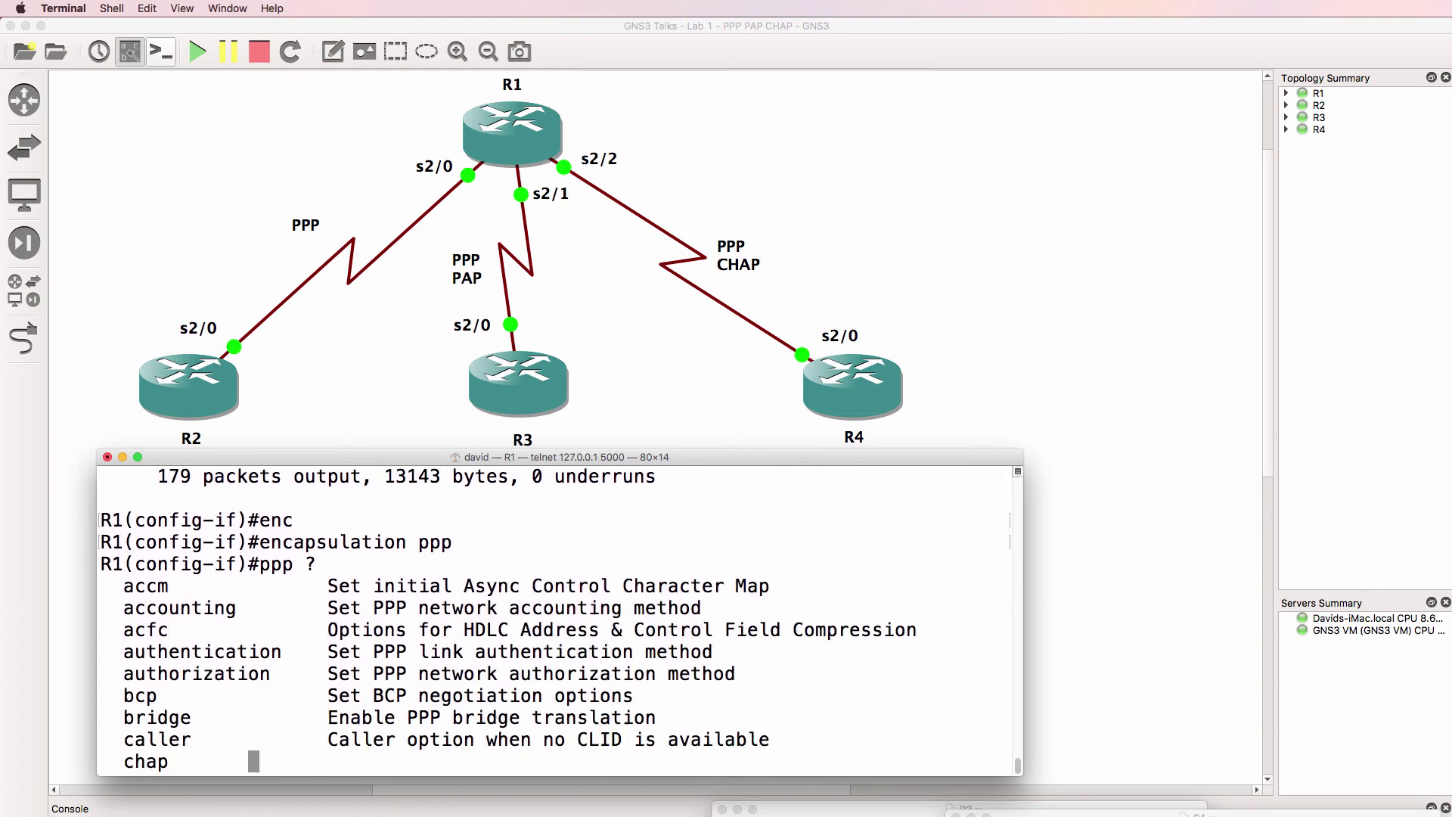
Review the ppp authentication help options, then apply 'ppp authentication pap' on Serial2/1.
left_click_drag(333, 450, 333, 230)
left_click_drag(123, 301, 333, 303)
type("q")
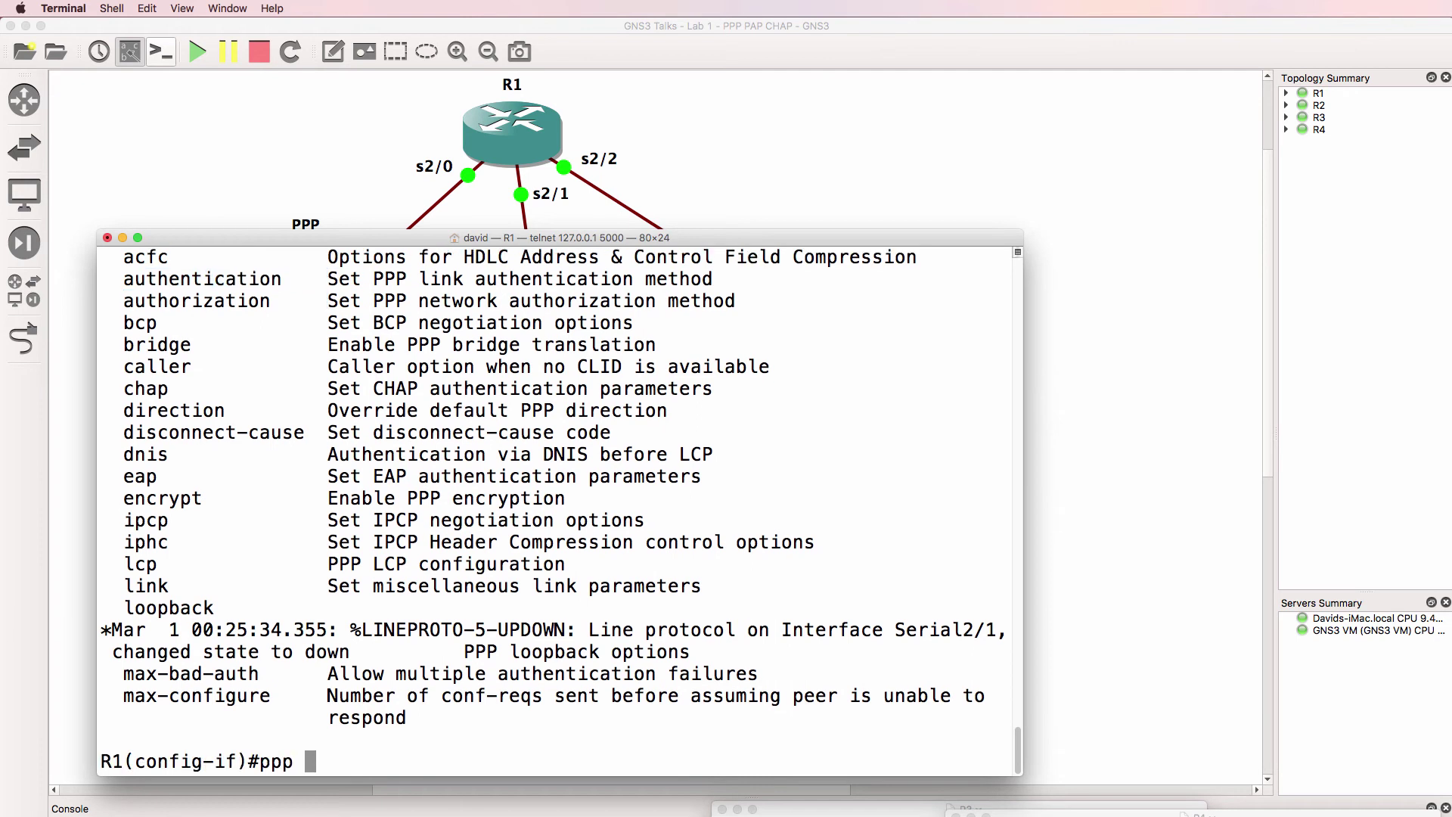
type("au")
key("Tab")
type("the")
key("Tab")
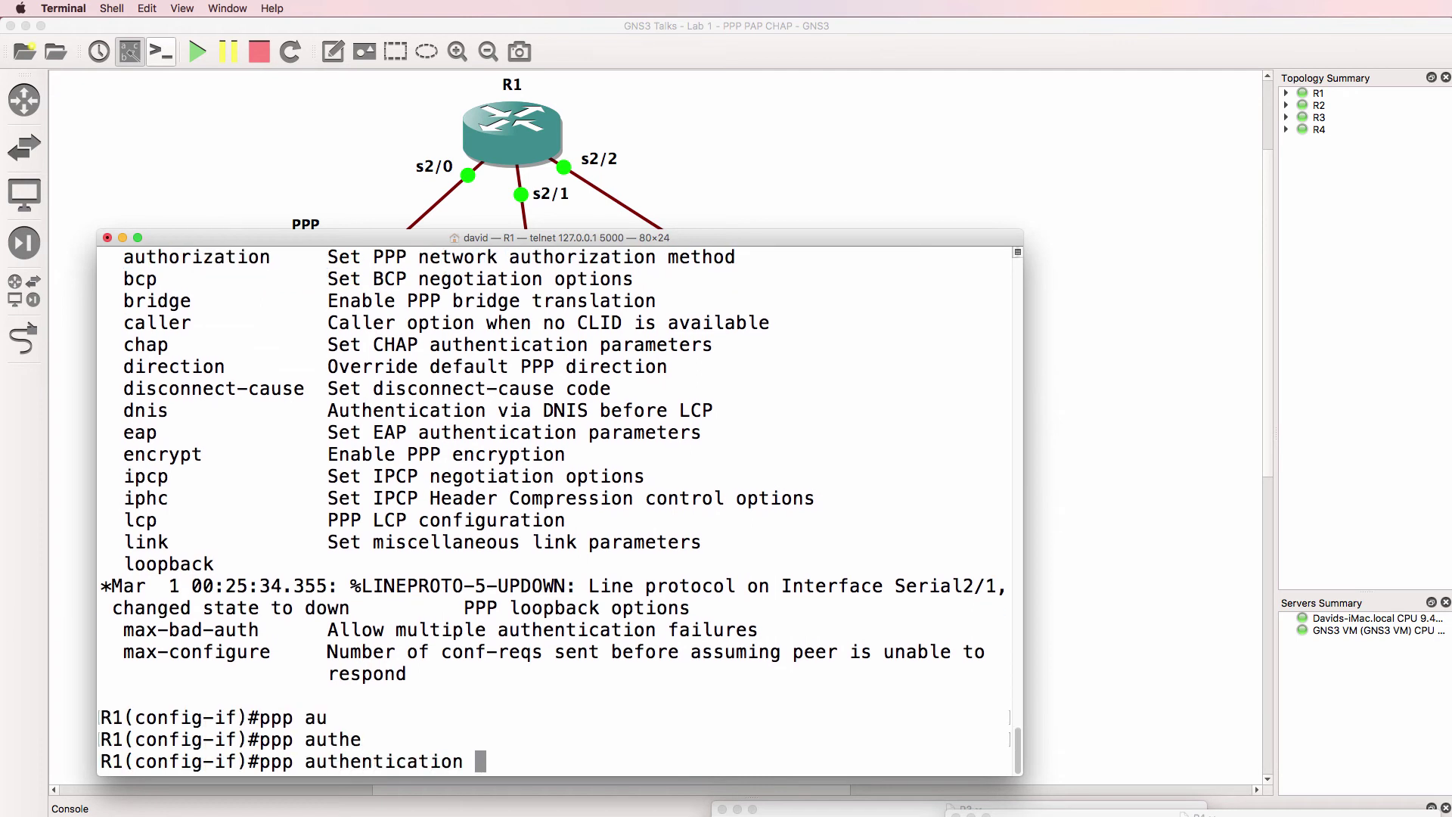
type("?")
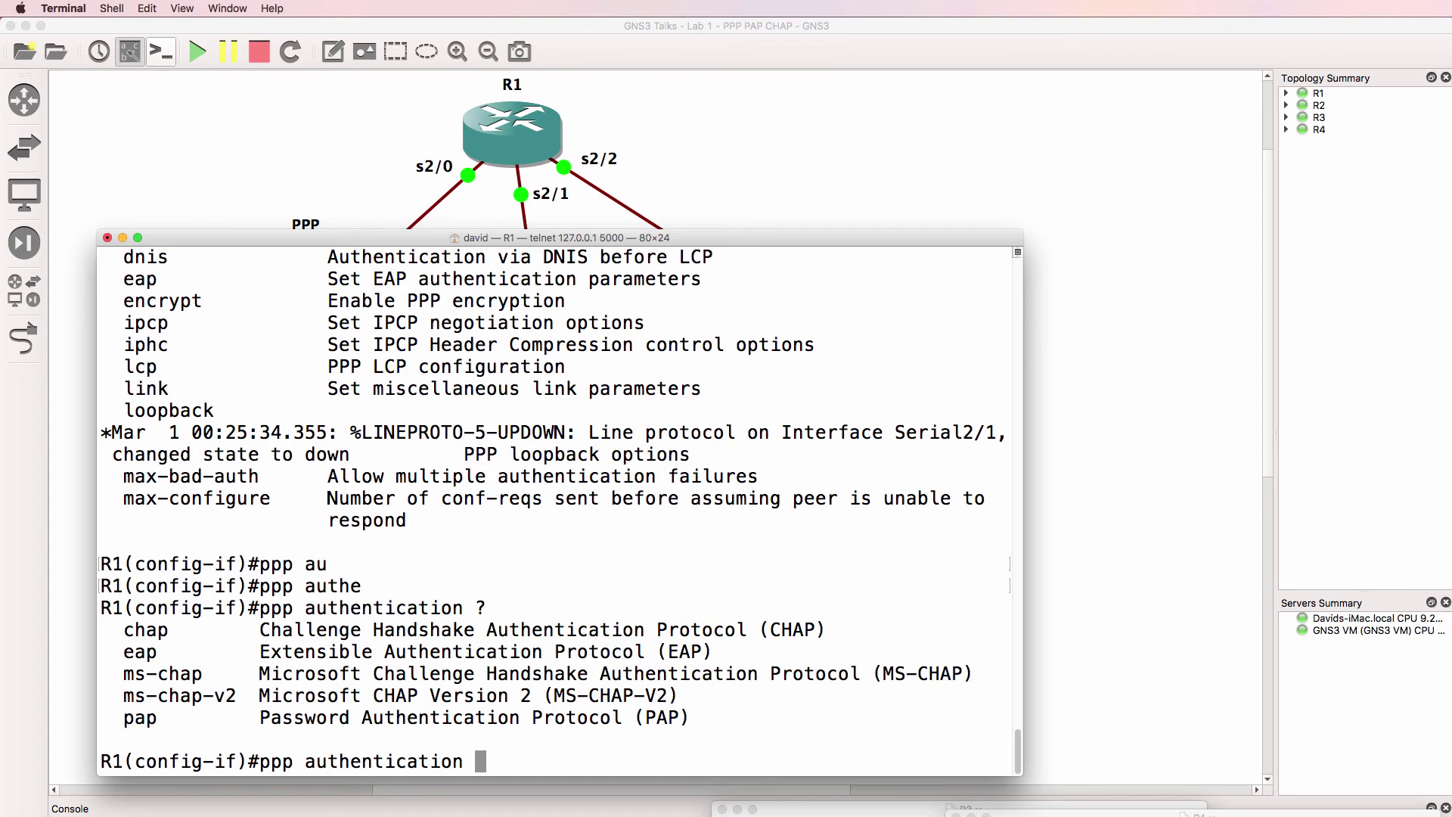
type("pap ?")
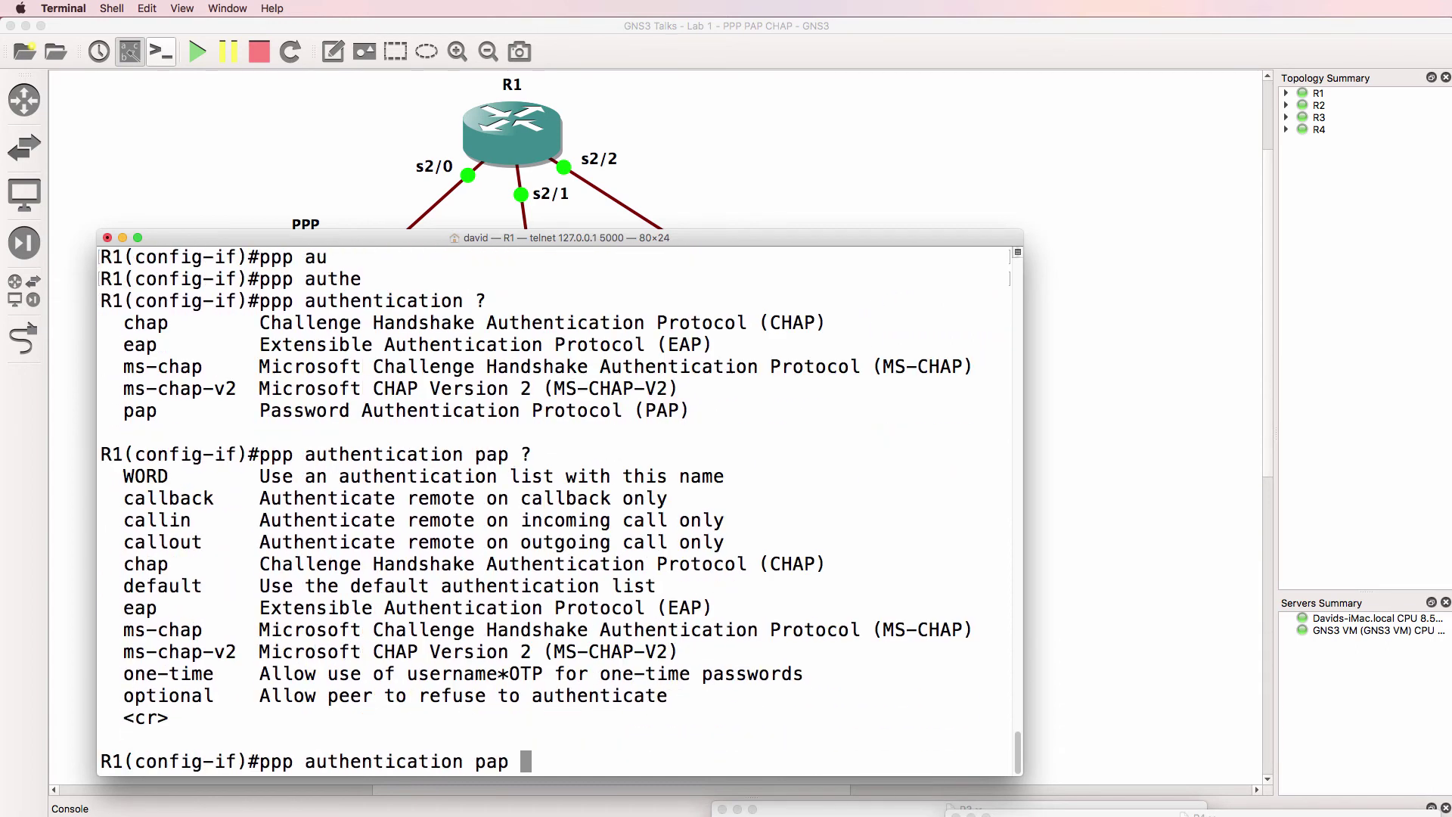
left_click_drag(113, 520, 777, 513)
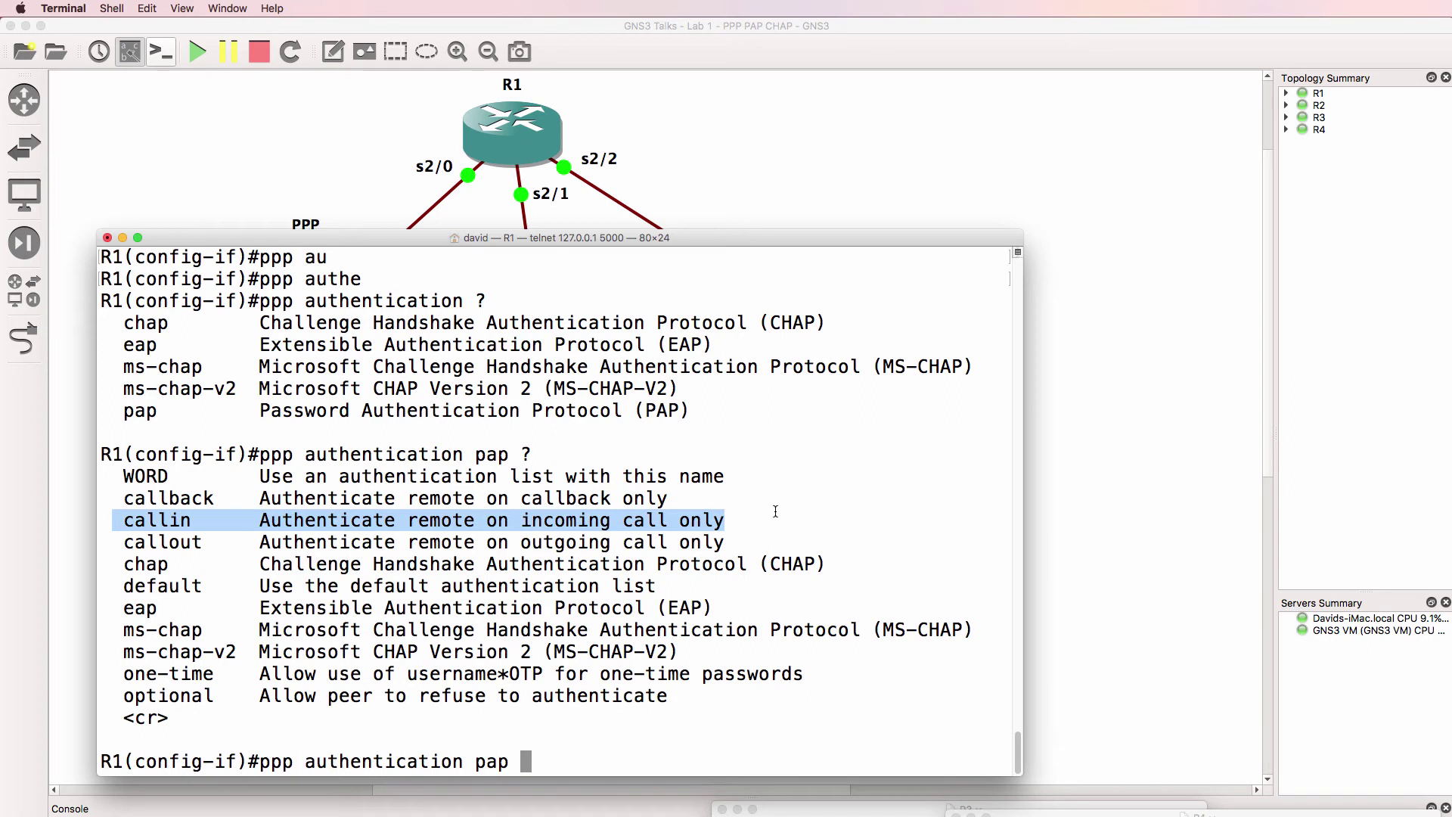
key("Return")
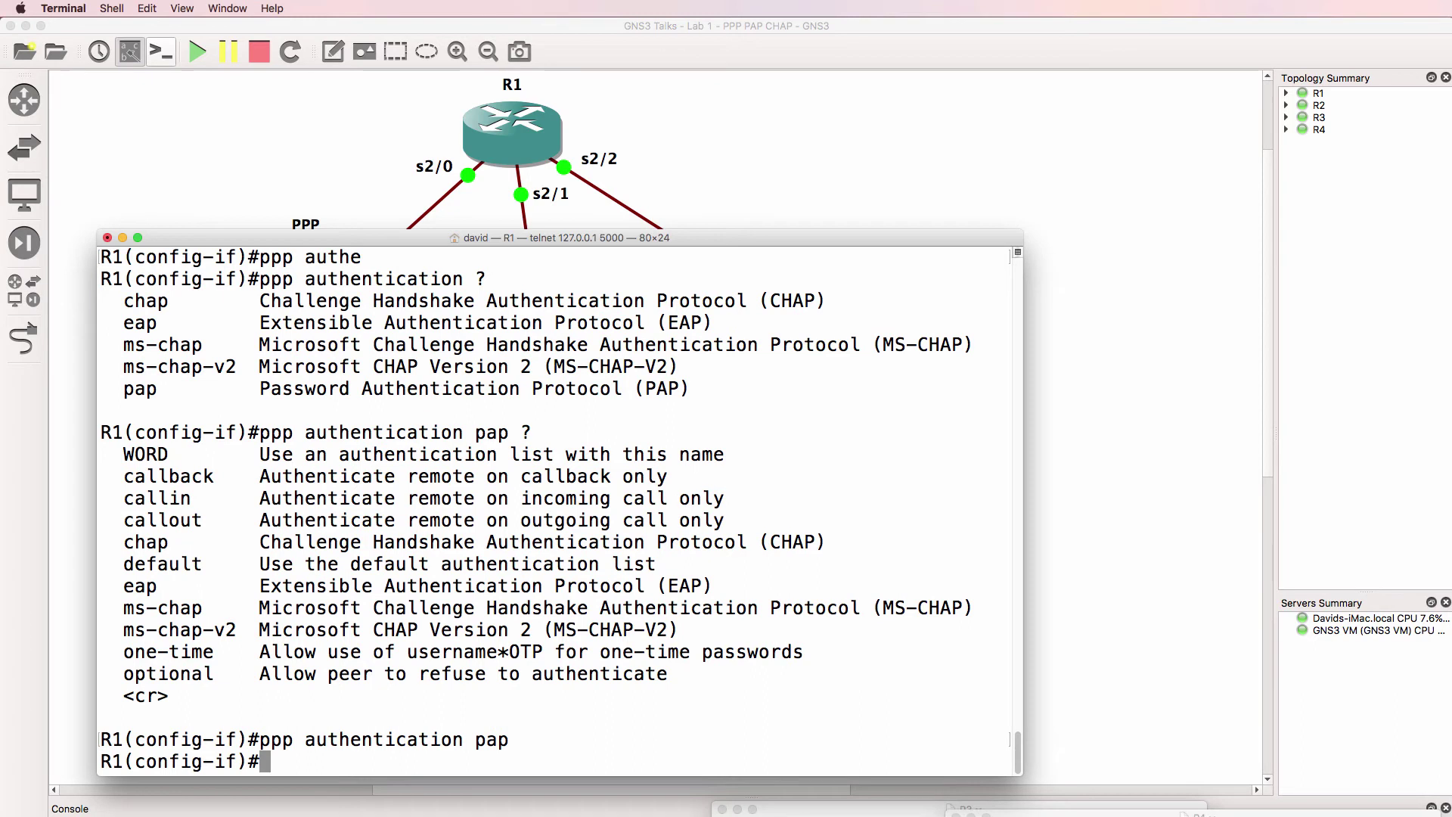
Configure 'ppp pap sent-username R1' with R1's password on Serial2/1.
type("ppp ap")
key("BackSpace")
key("BackSpace")
type("pap ?sent-username R1 pas")
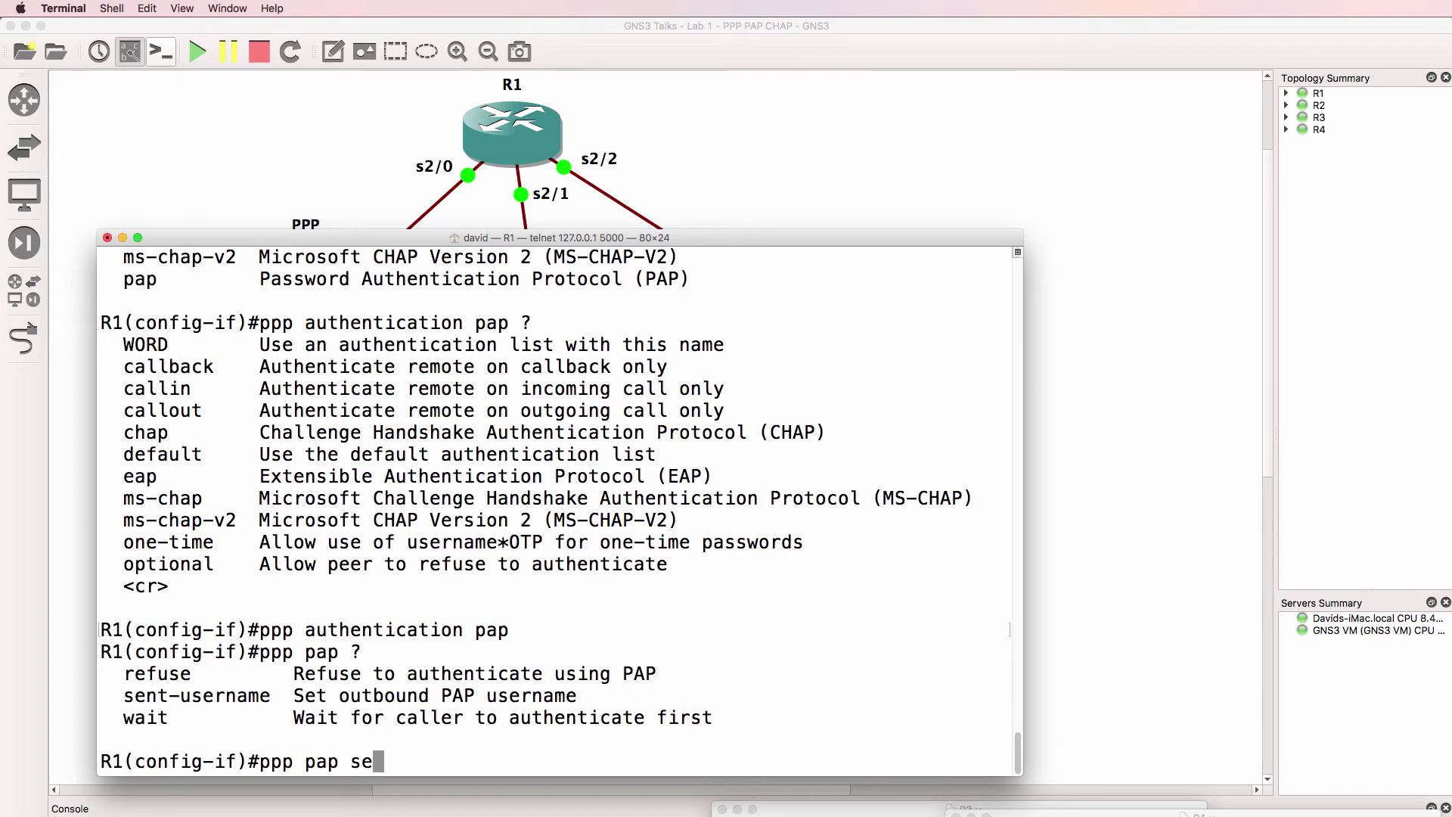
key("Tab")
type("?R1 ?pas")
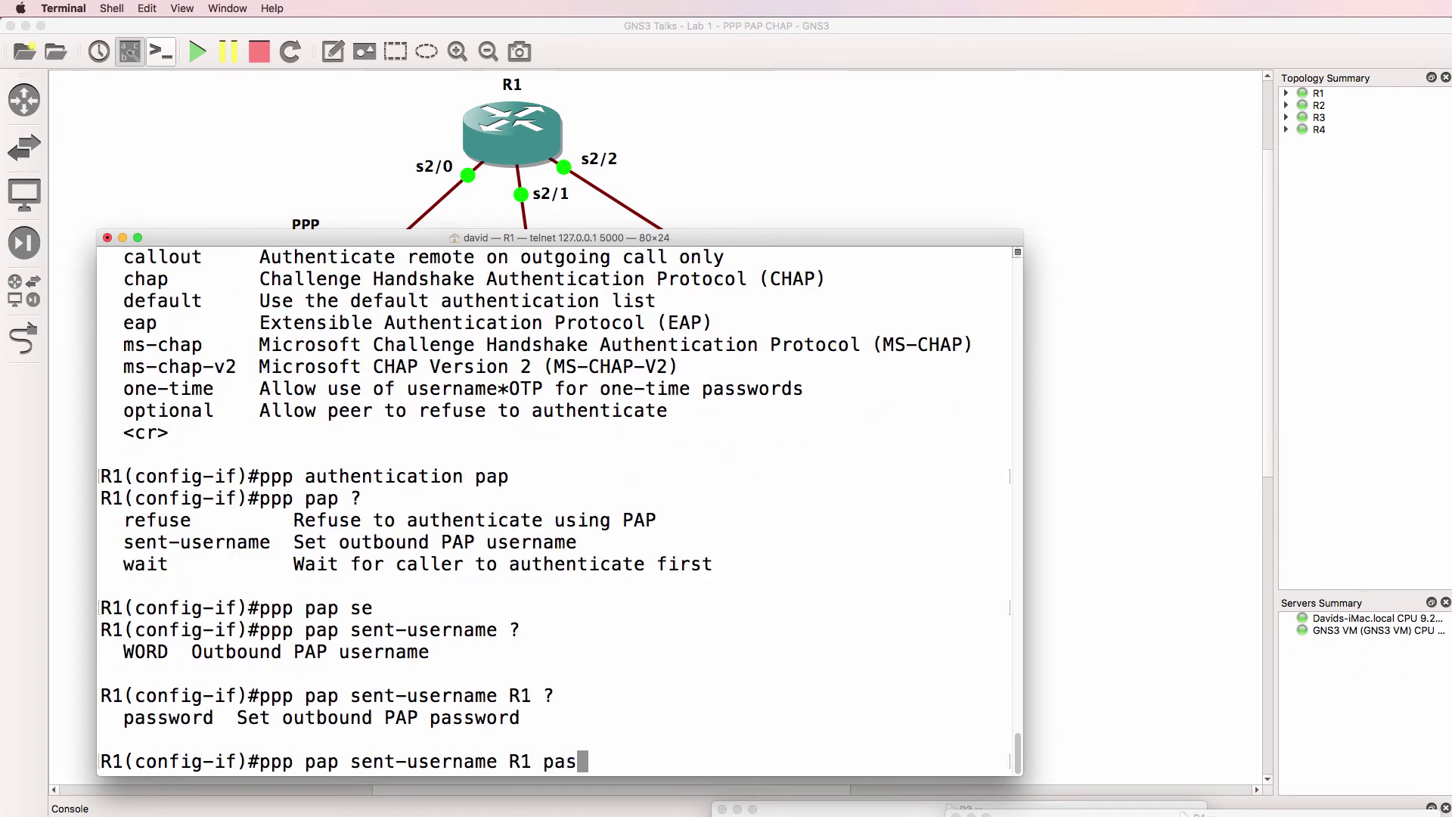
key("Tab")
type("?cisco1 ?")
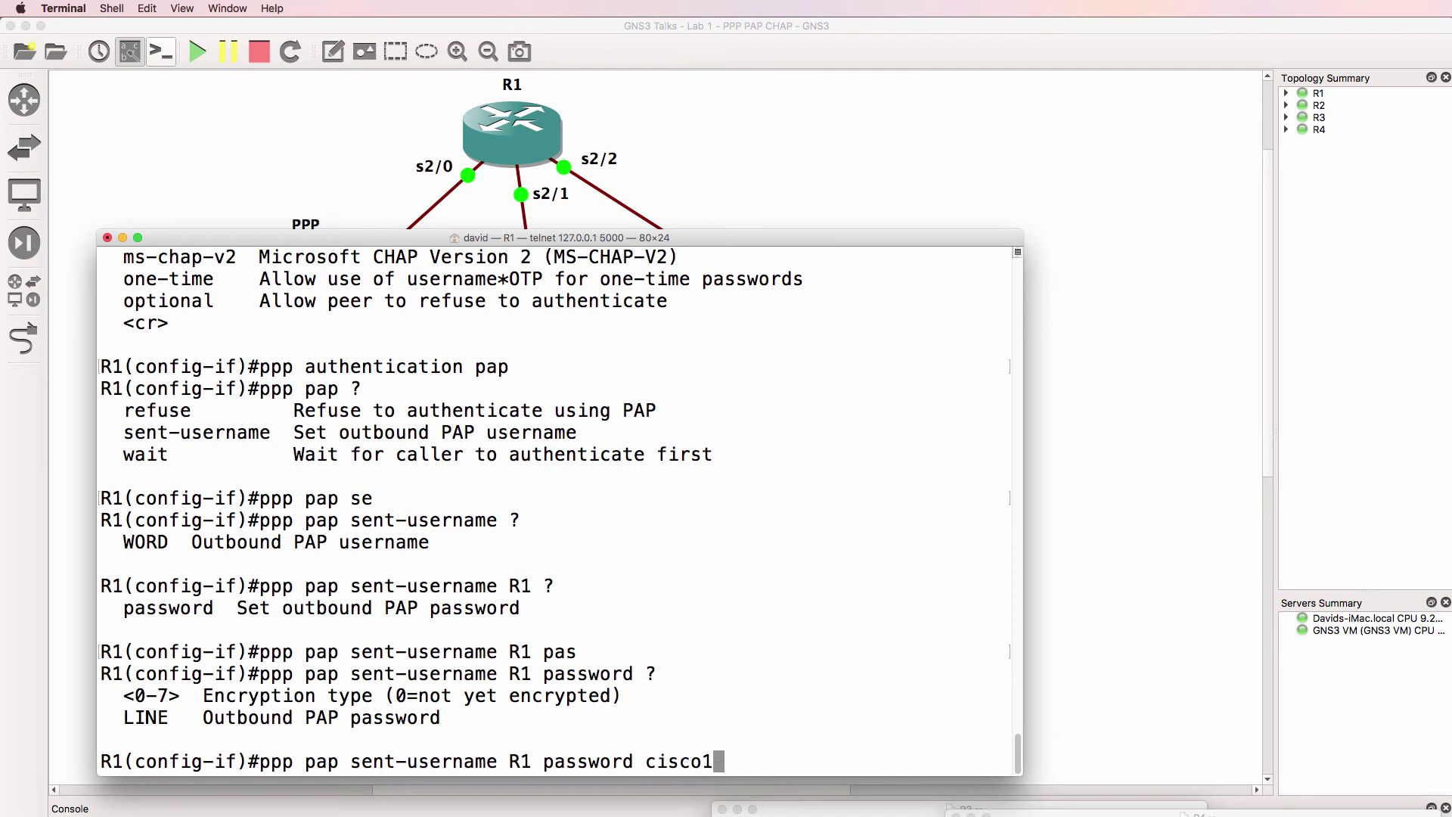
key("BackSpace")
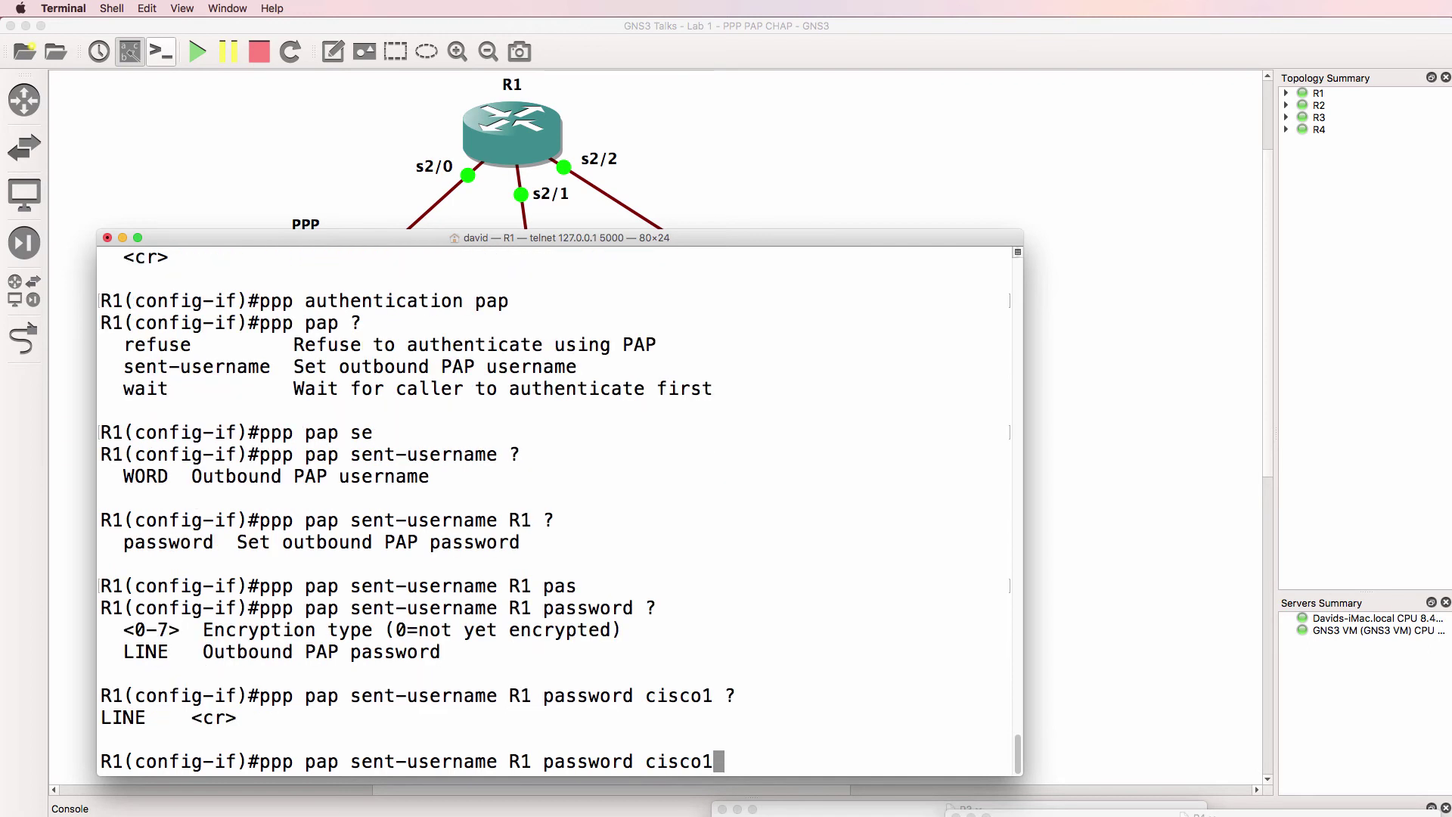
key("Return")
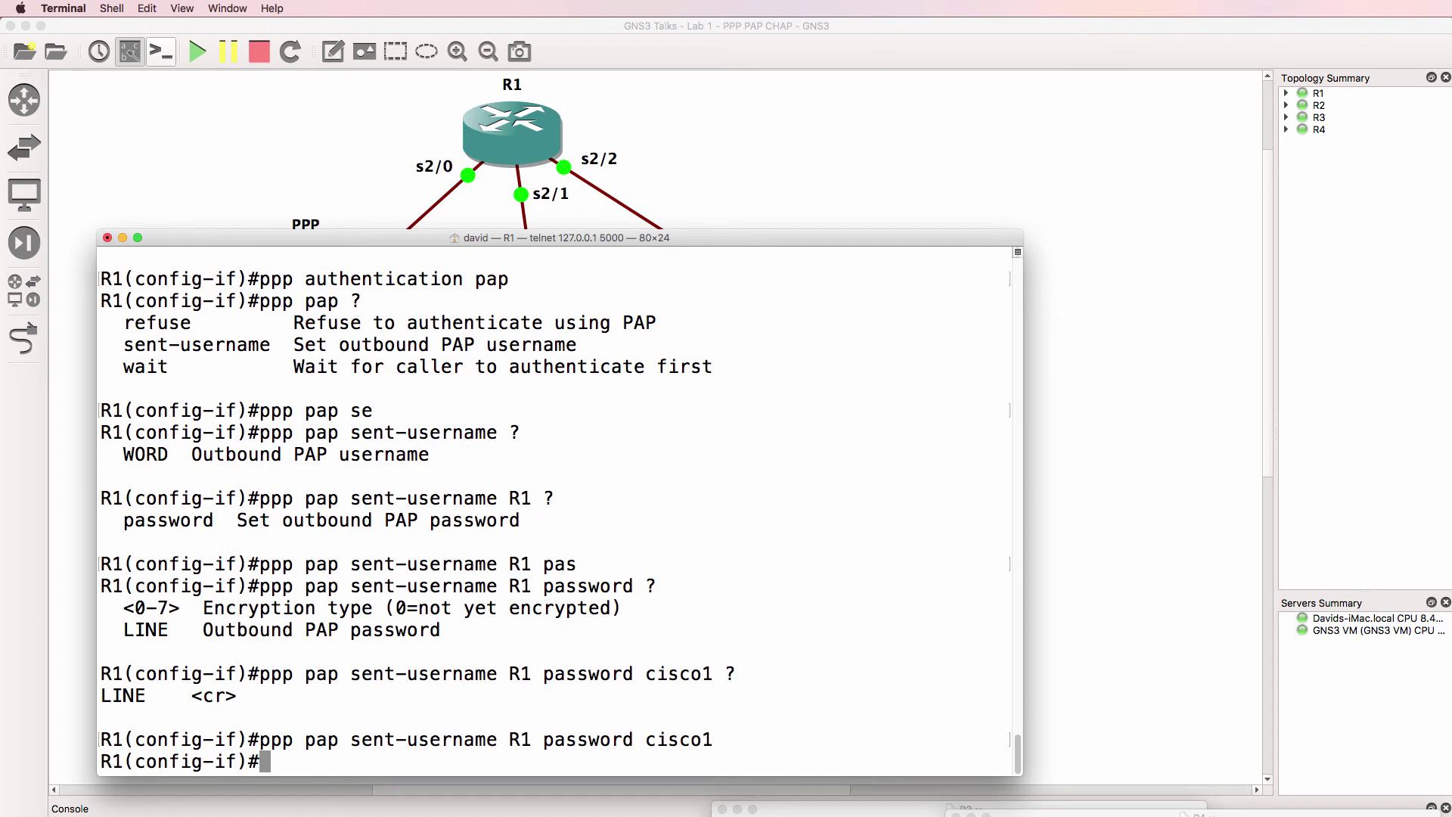
Exit configuration mode and run 'sh run int s2/1' to confirm the PPP settings.
type("end")
key("Return")
type("sh run")
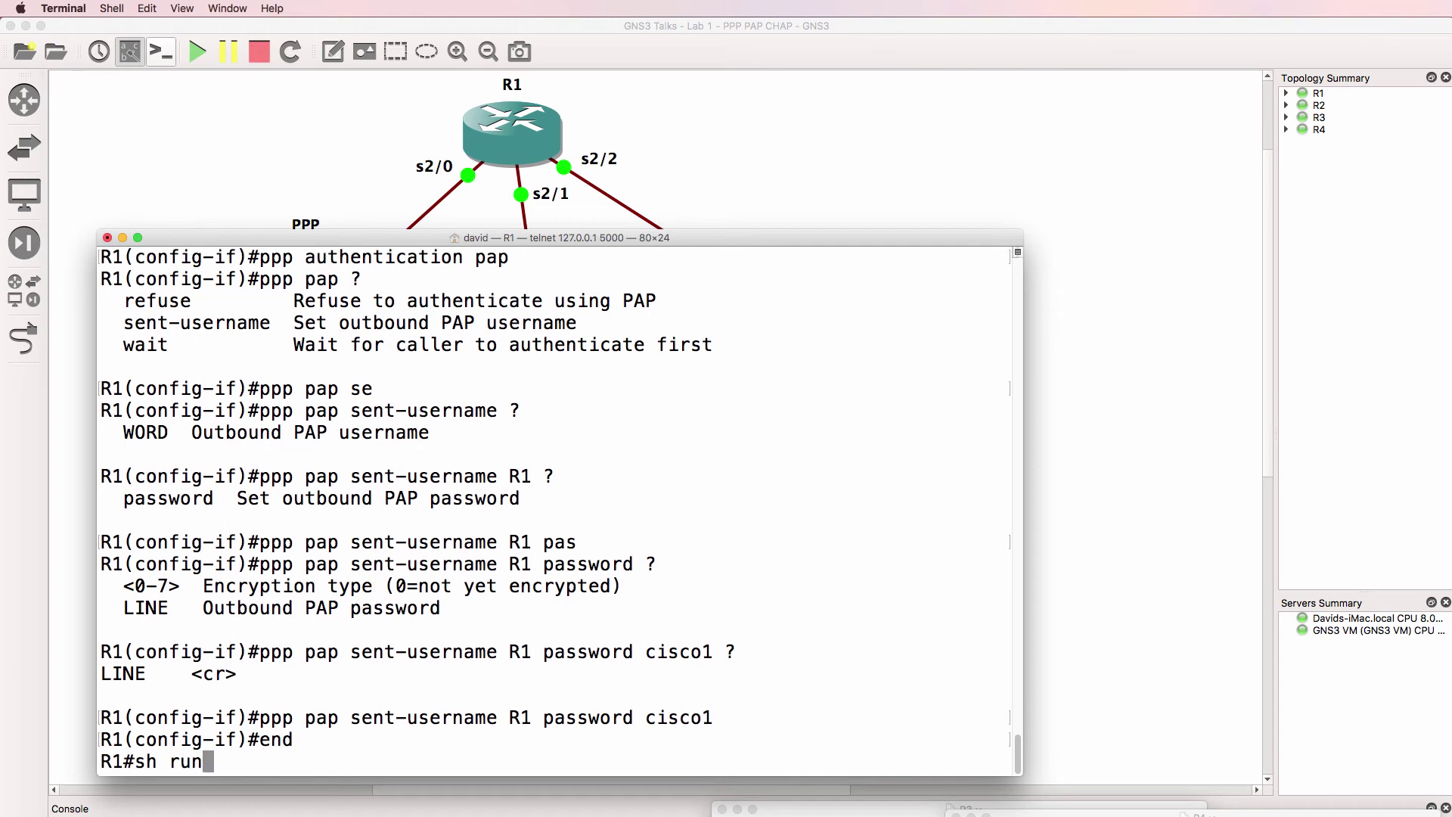
type(" int s2/1")
key("Return")
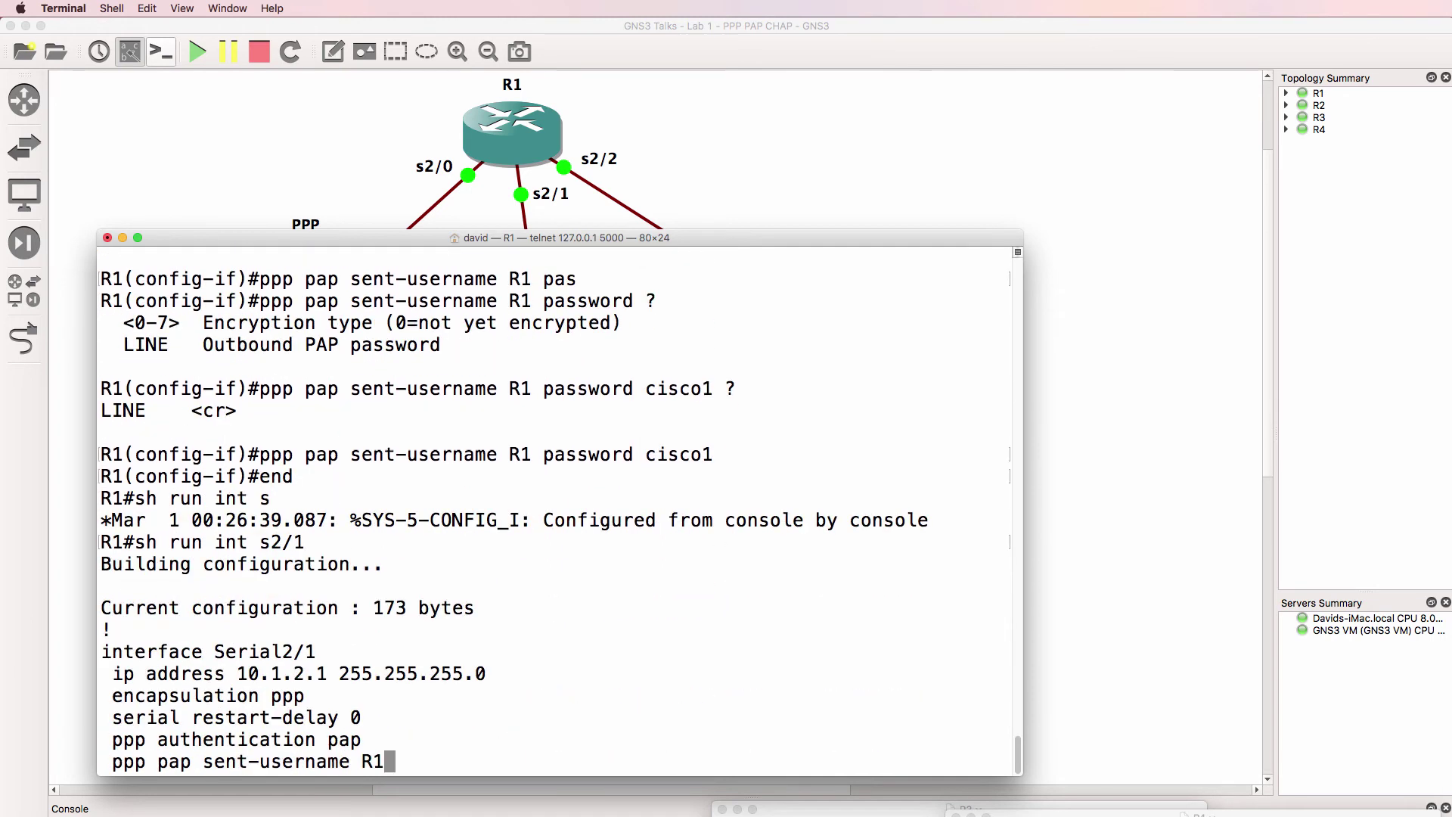
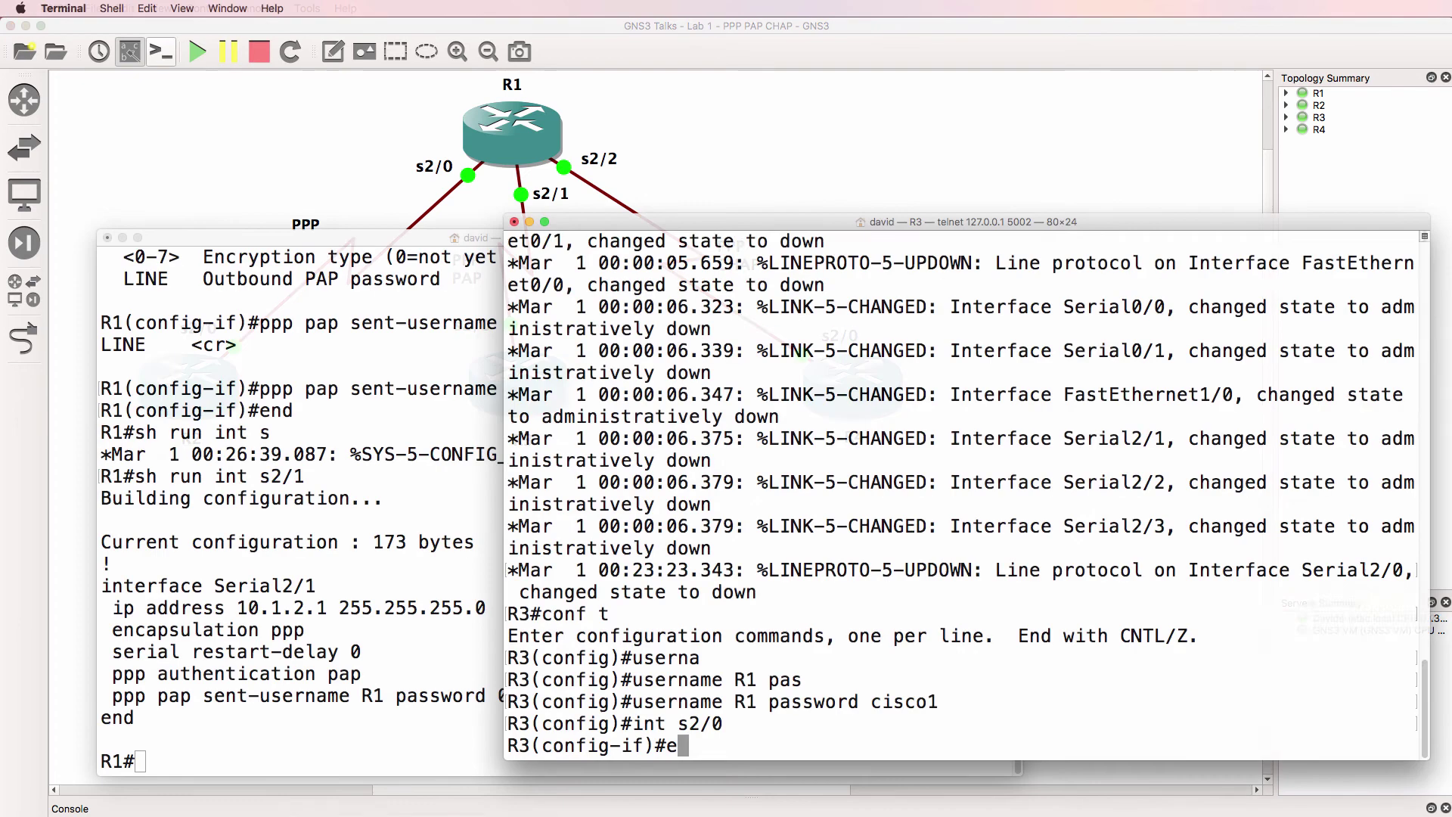
Set R3's Serial2/0 to PPP encapsulation with PAP authentication.
type("en")
key("Tab")
type("ppp")
key("Return")
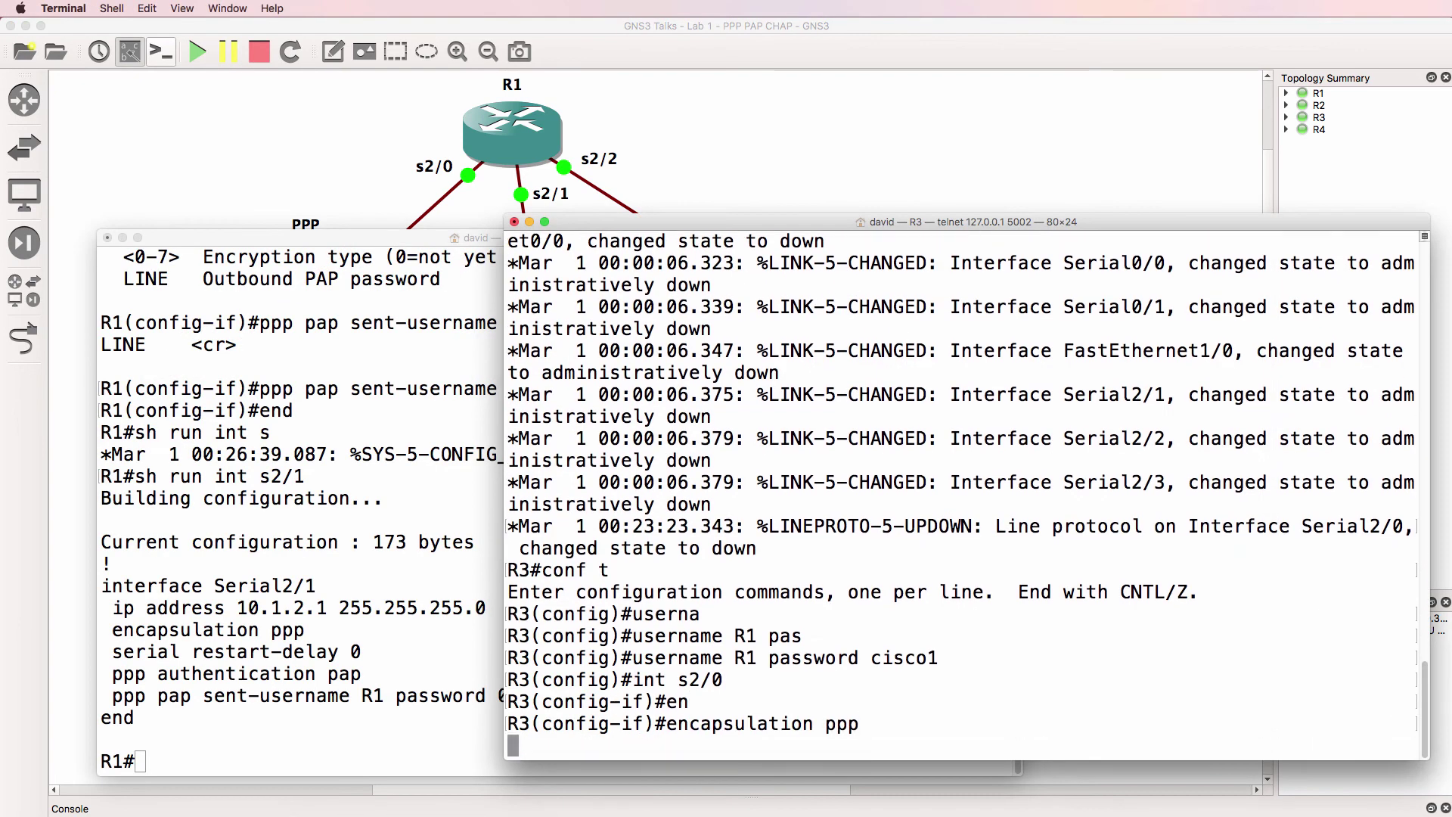
type("ppp au")
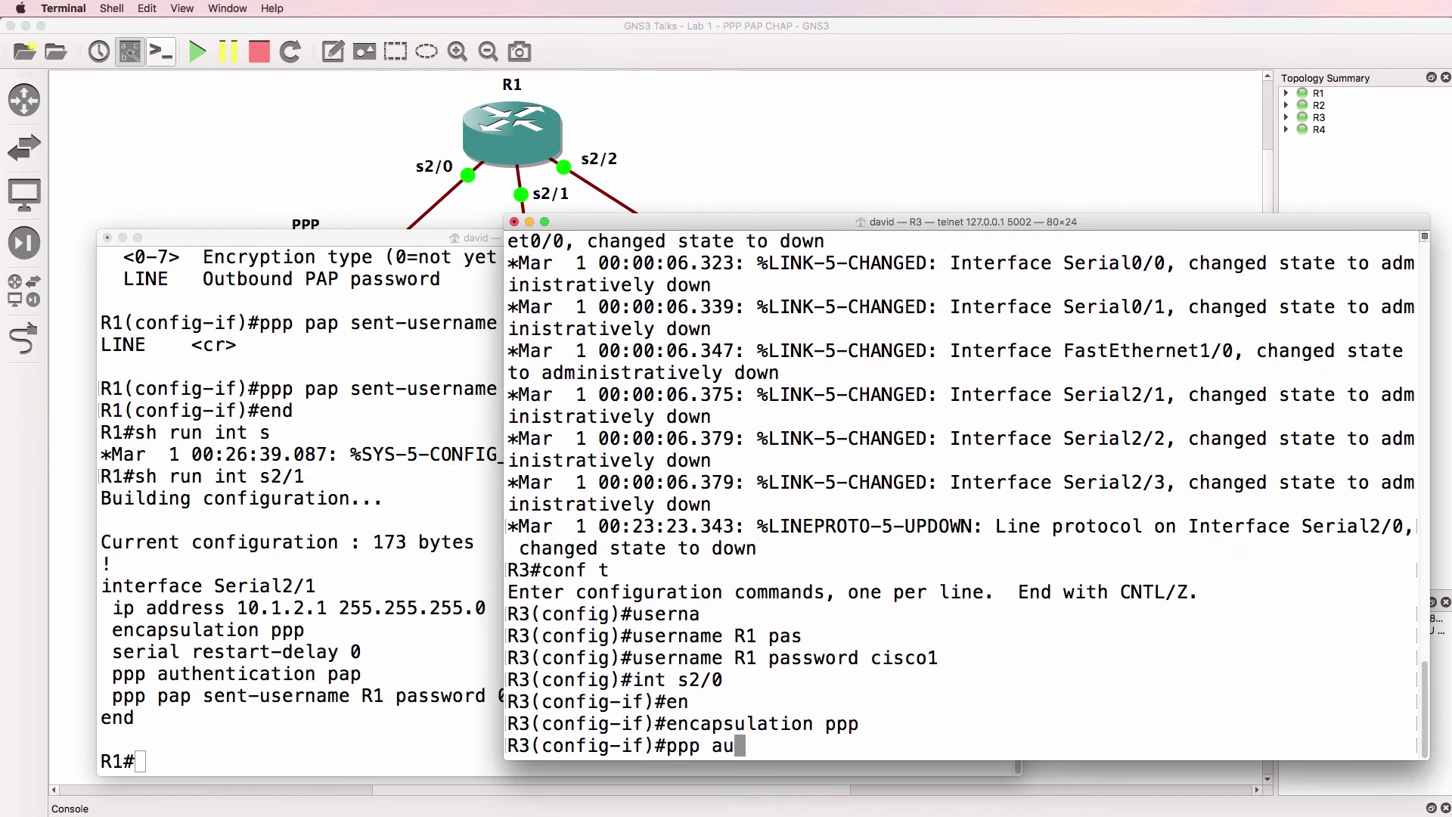
key("Tab")
type("then")
key("Tab")
type("?")
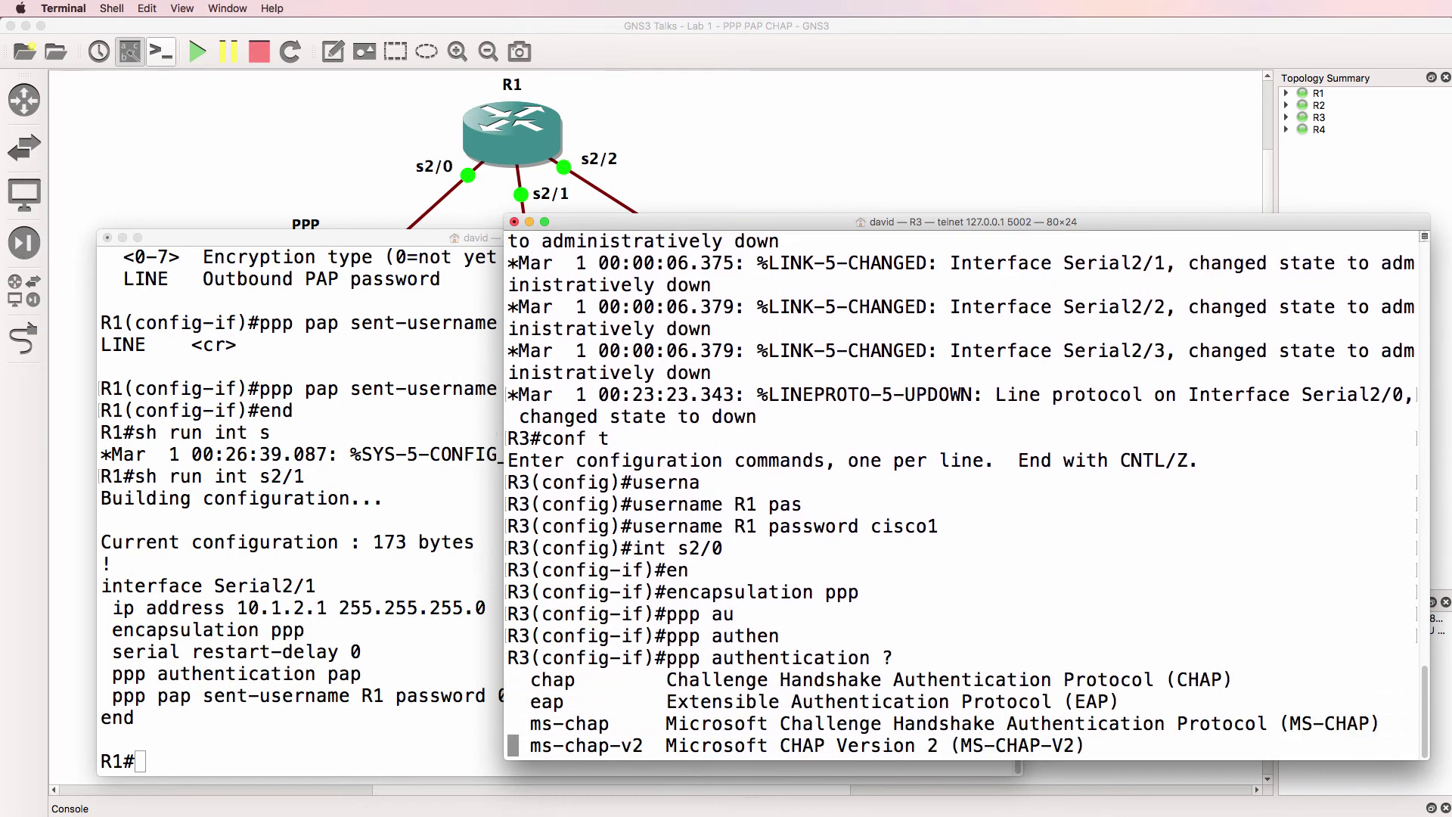
type("pap")
key("Return")
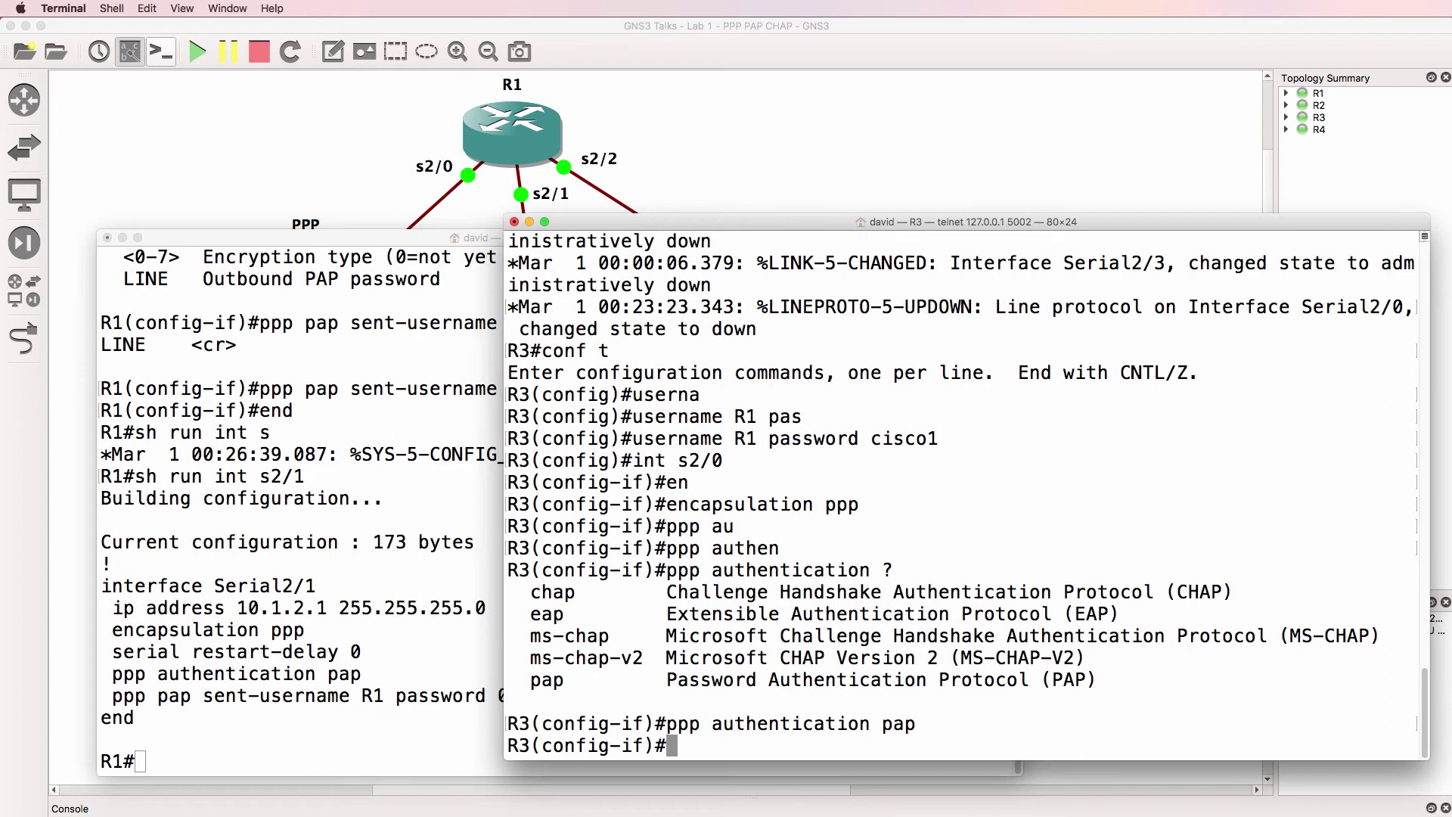
Have R3 send PAP username R3 with its password, then exit configuration mode.
type("ppp pap sen")
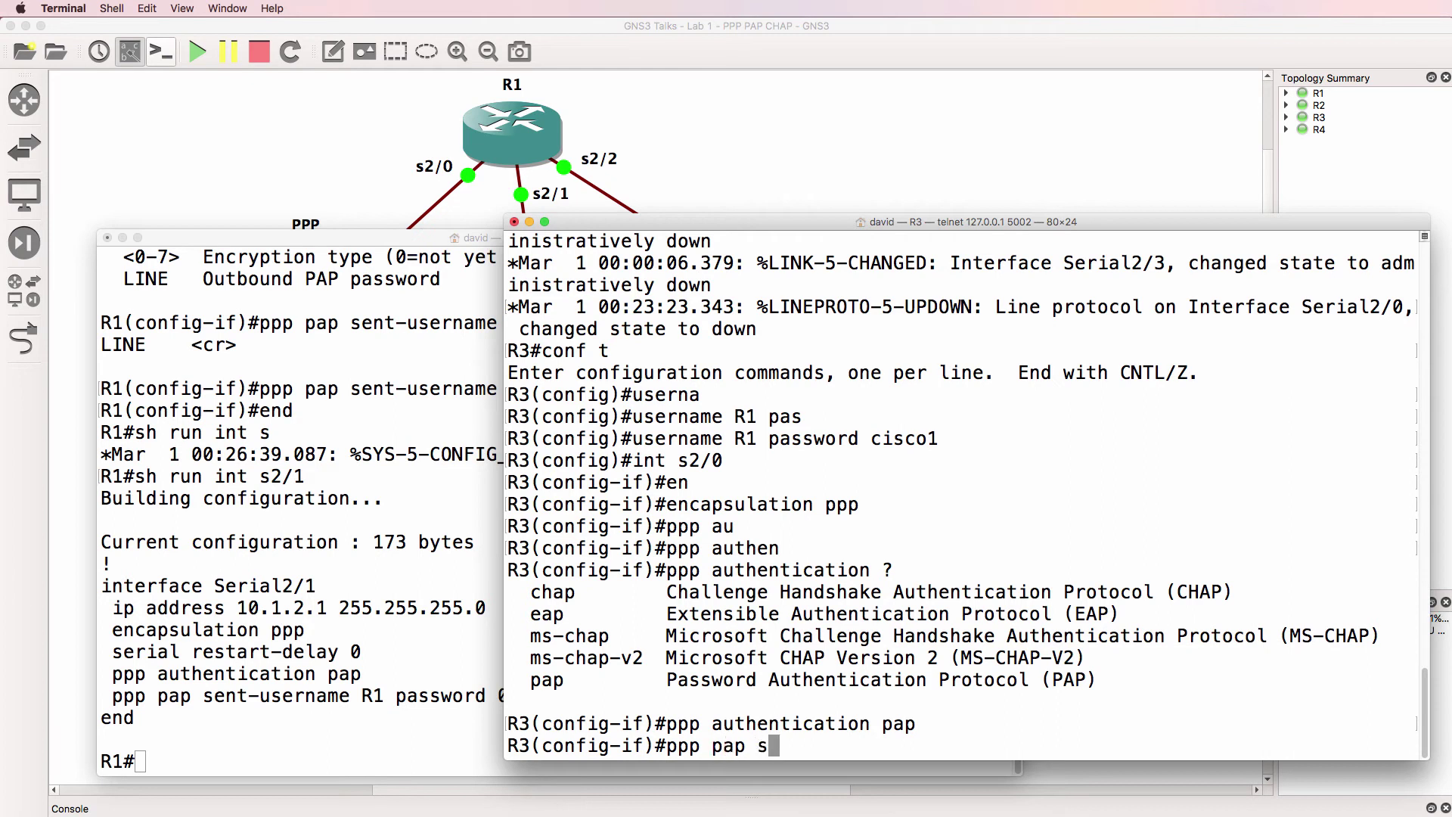
key("Tab")
type("?R3")
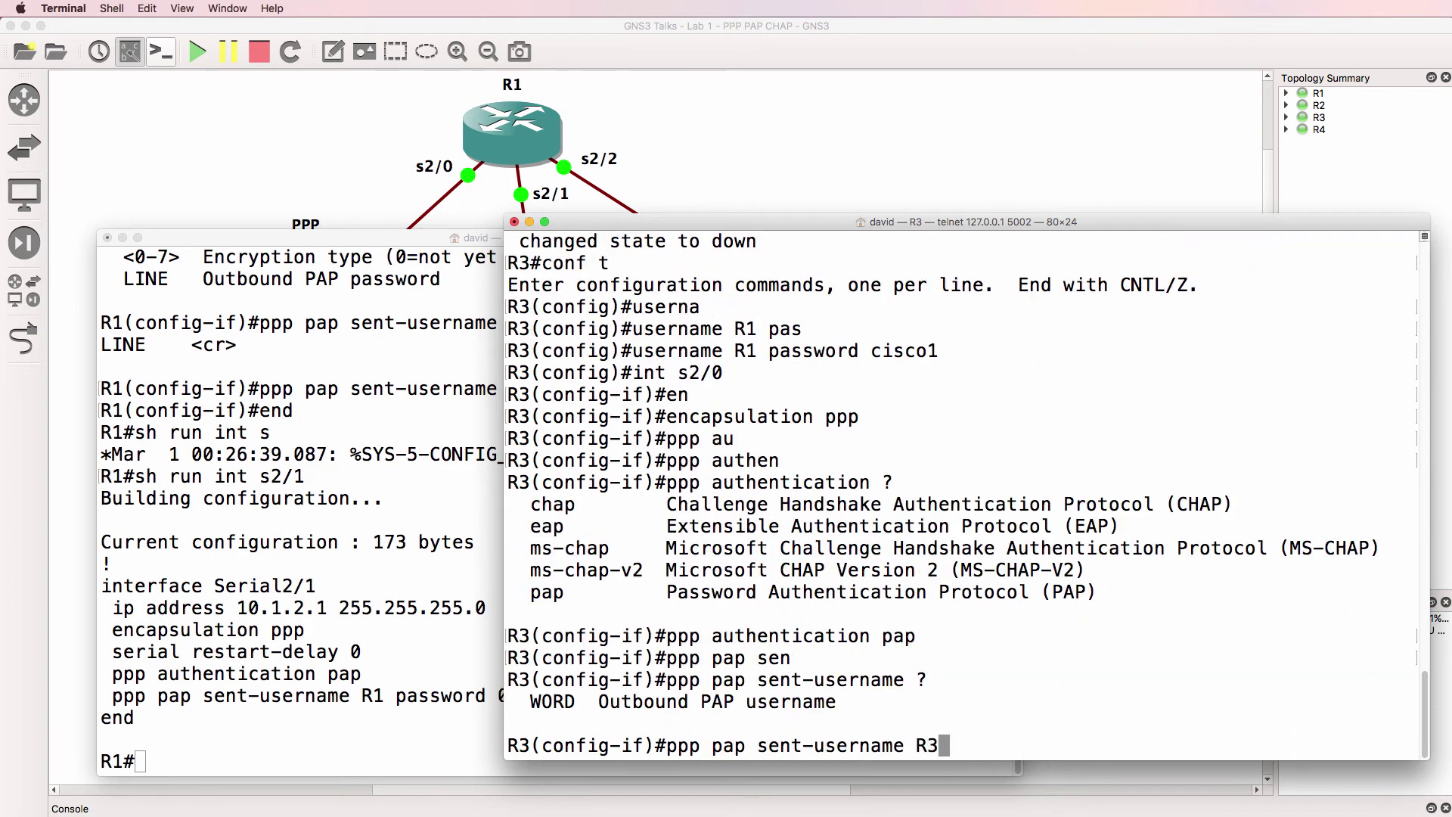
type(" ?pas")
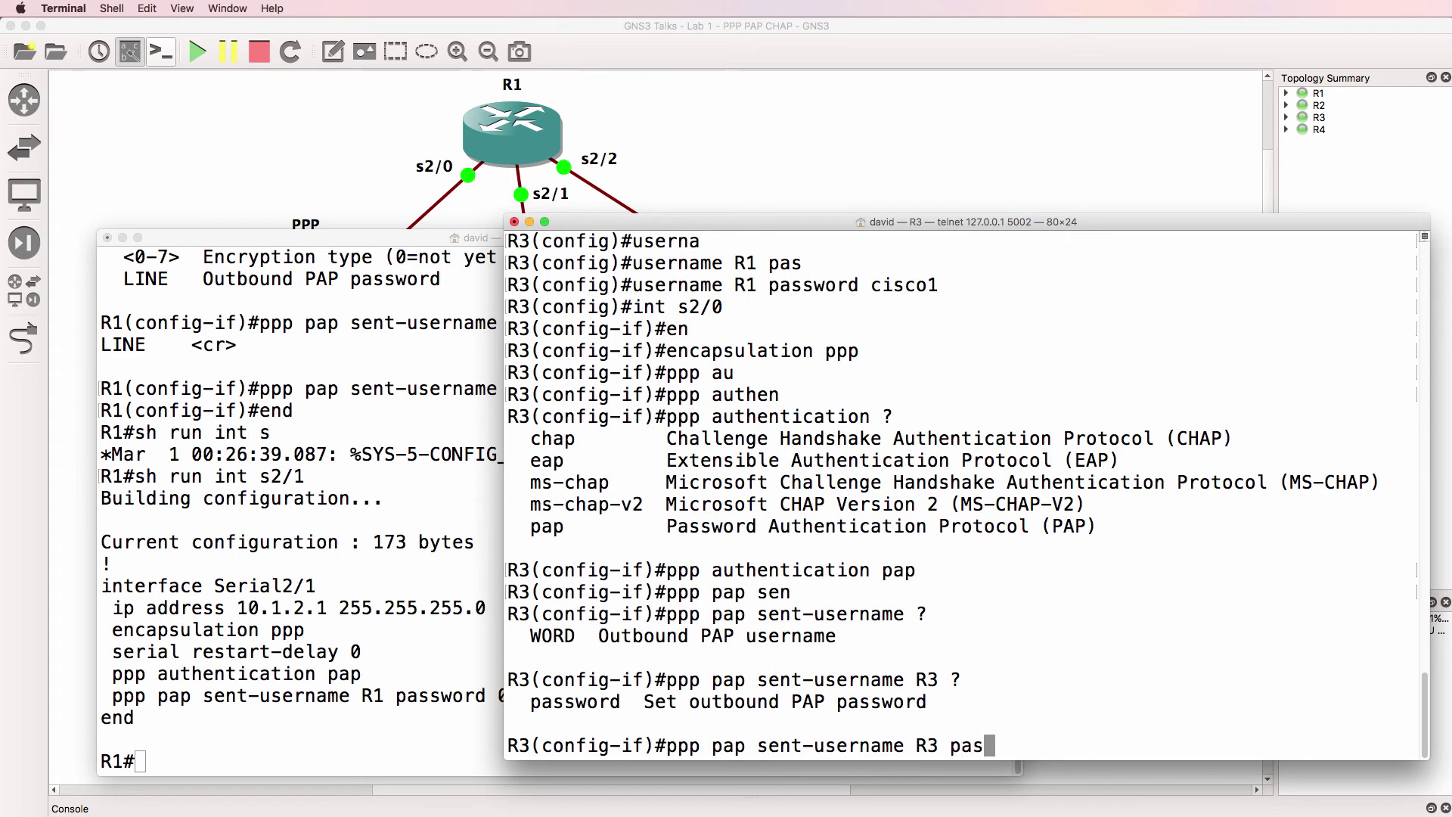
key("Tab")
type("?cisco3 ?")
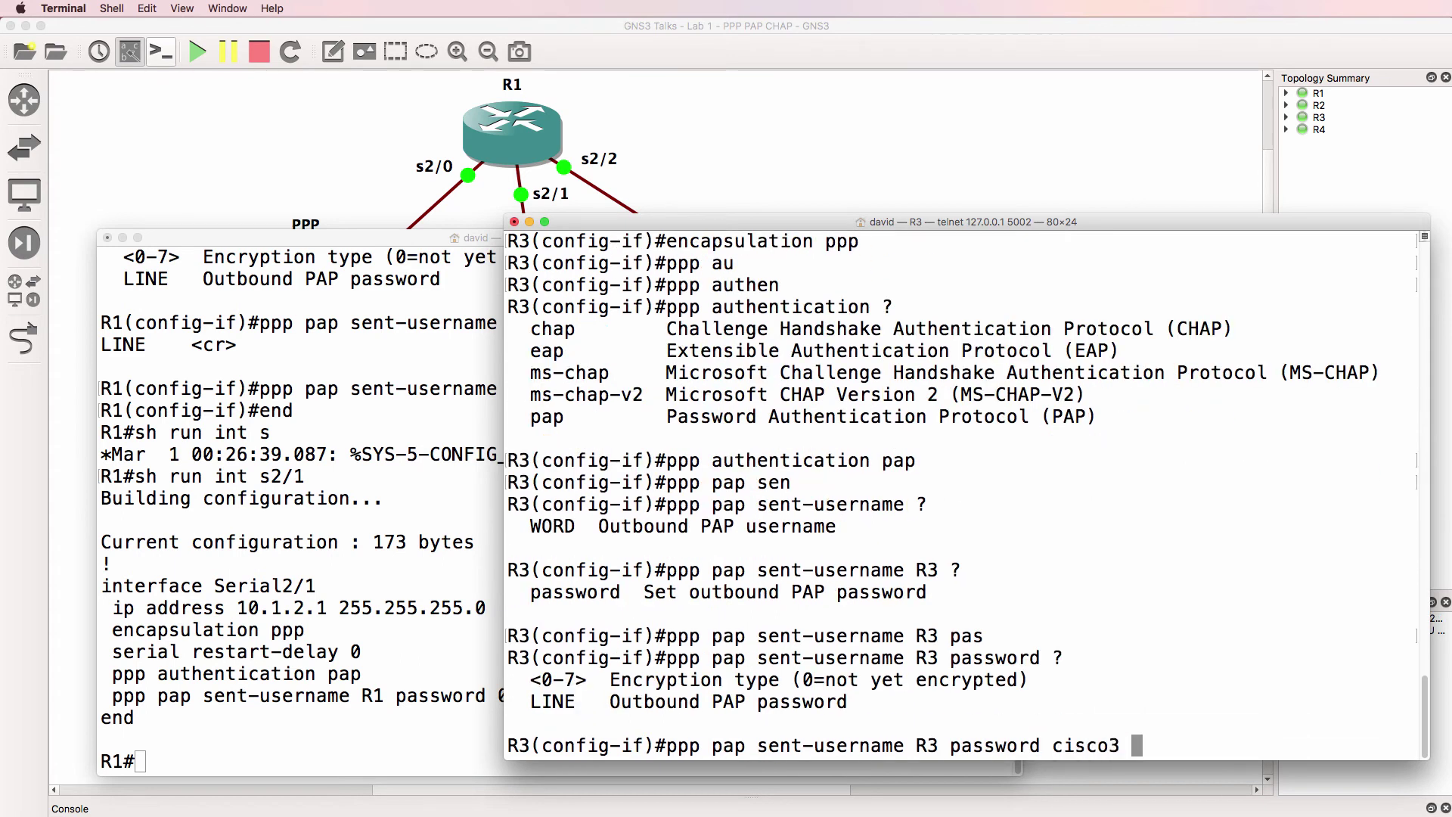
key("BackSpace")
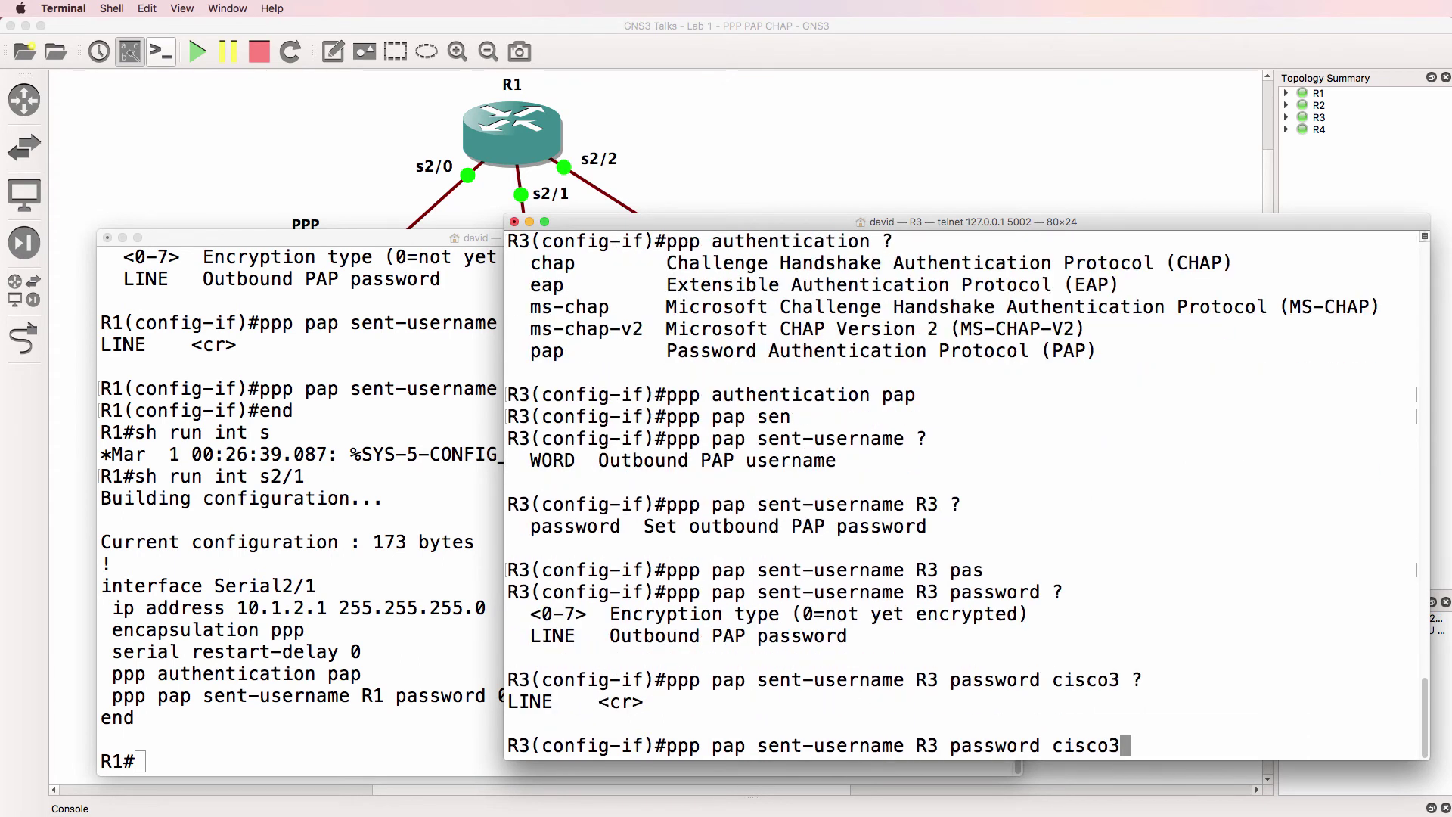
key("Return")
type("end")
key("Return")
type("sh ip int brief")
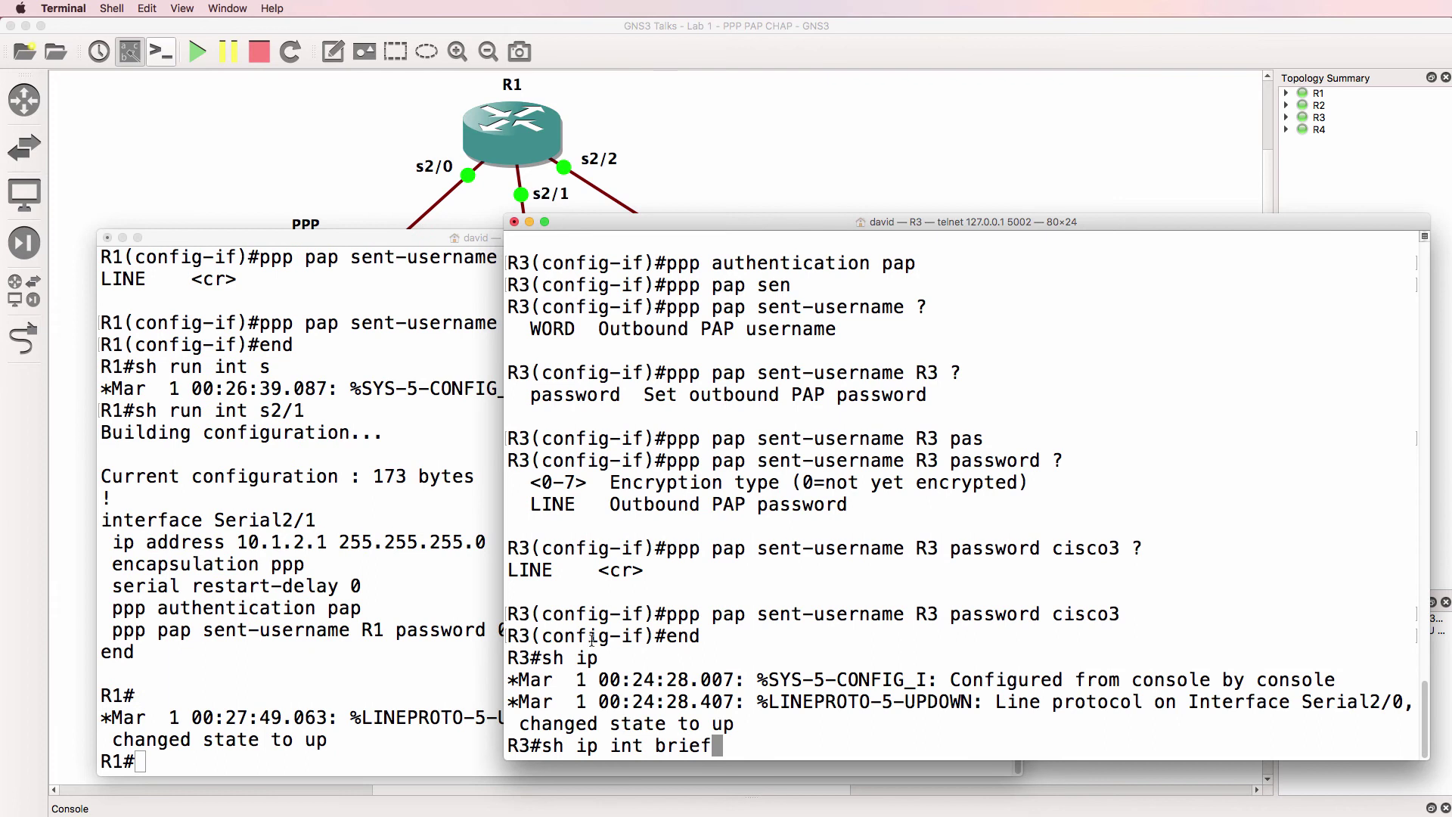
Run the interface summary on R3, showing Serial2/0 up at 10.1.2.2.
left_click_drag(745, 719, 515, 693)
key("Return")
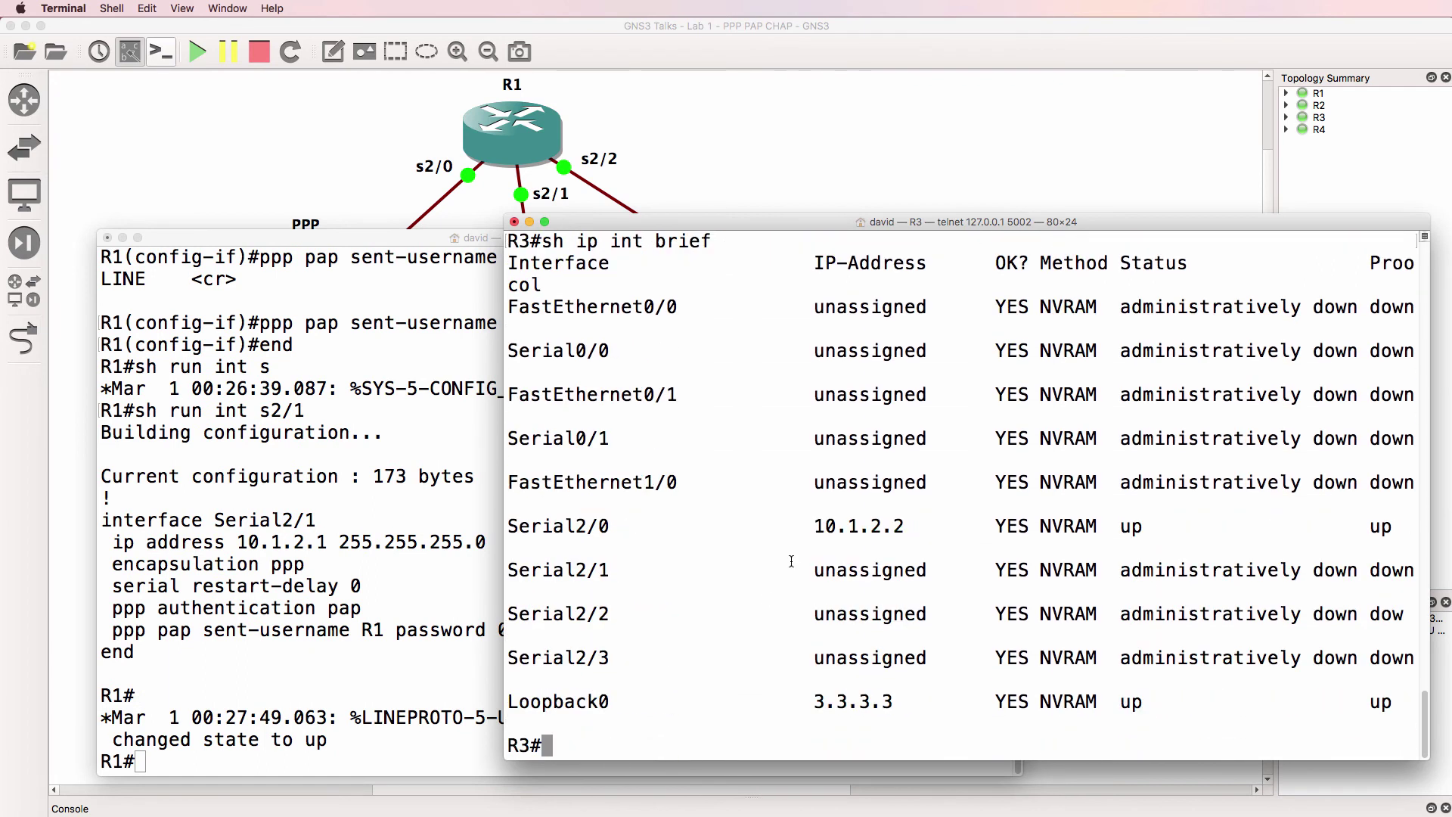
left_click_drag(782, 530, 1408, 529)
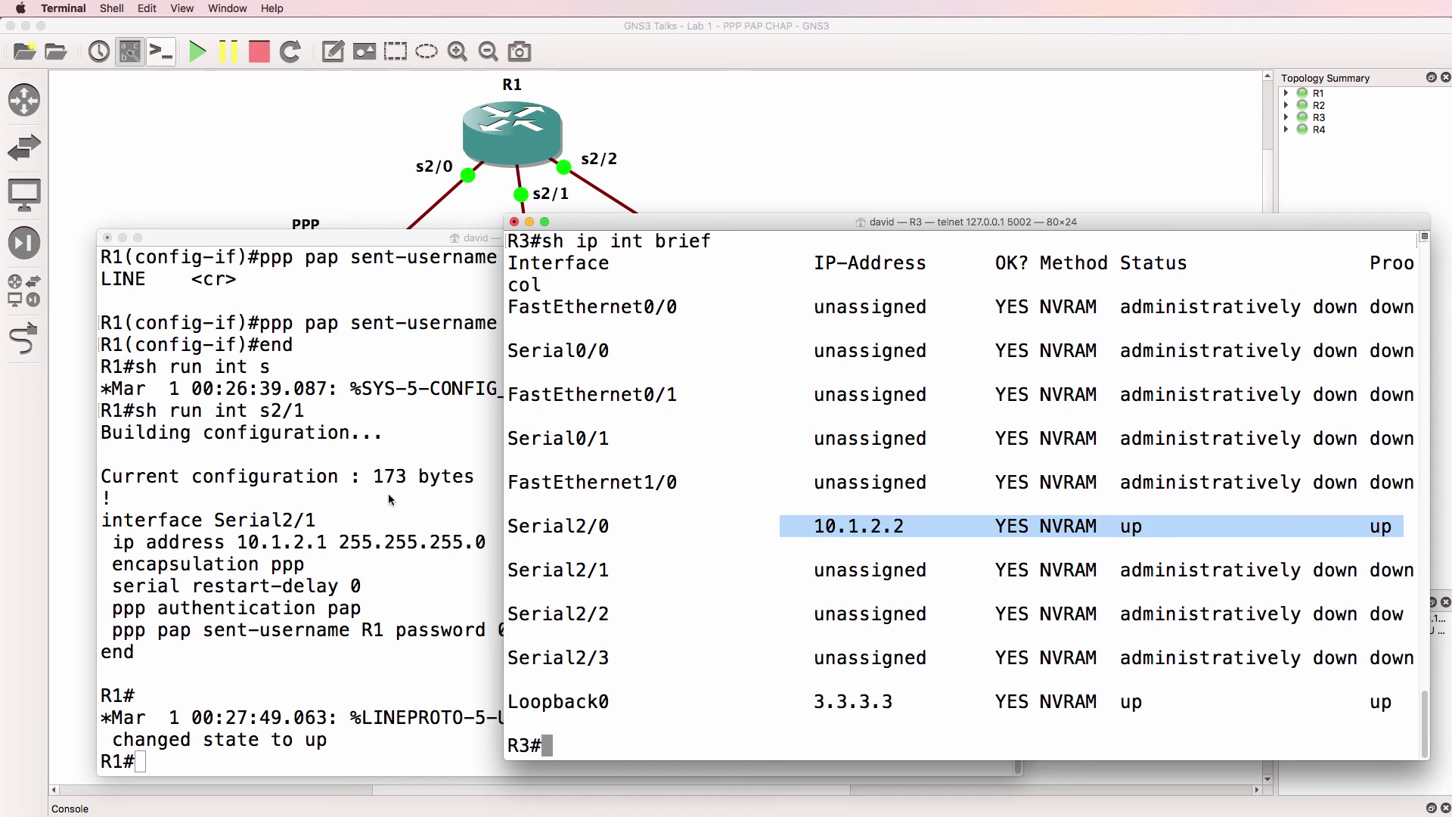
Run the interface summary on R1, showing Serial2/1 at 10.1.2.1.
left_click(236, 532)
type("sh ip int brief")
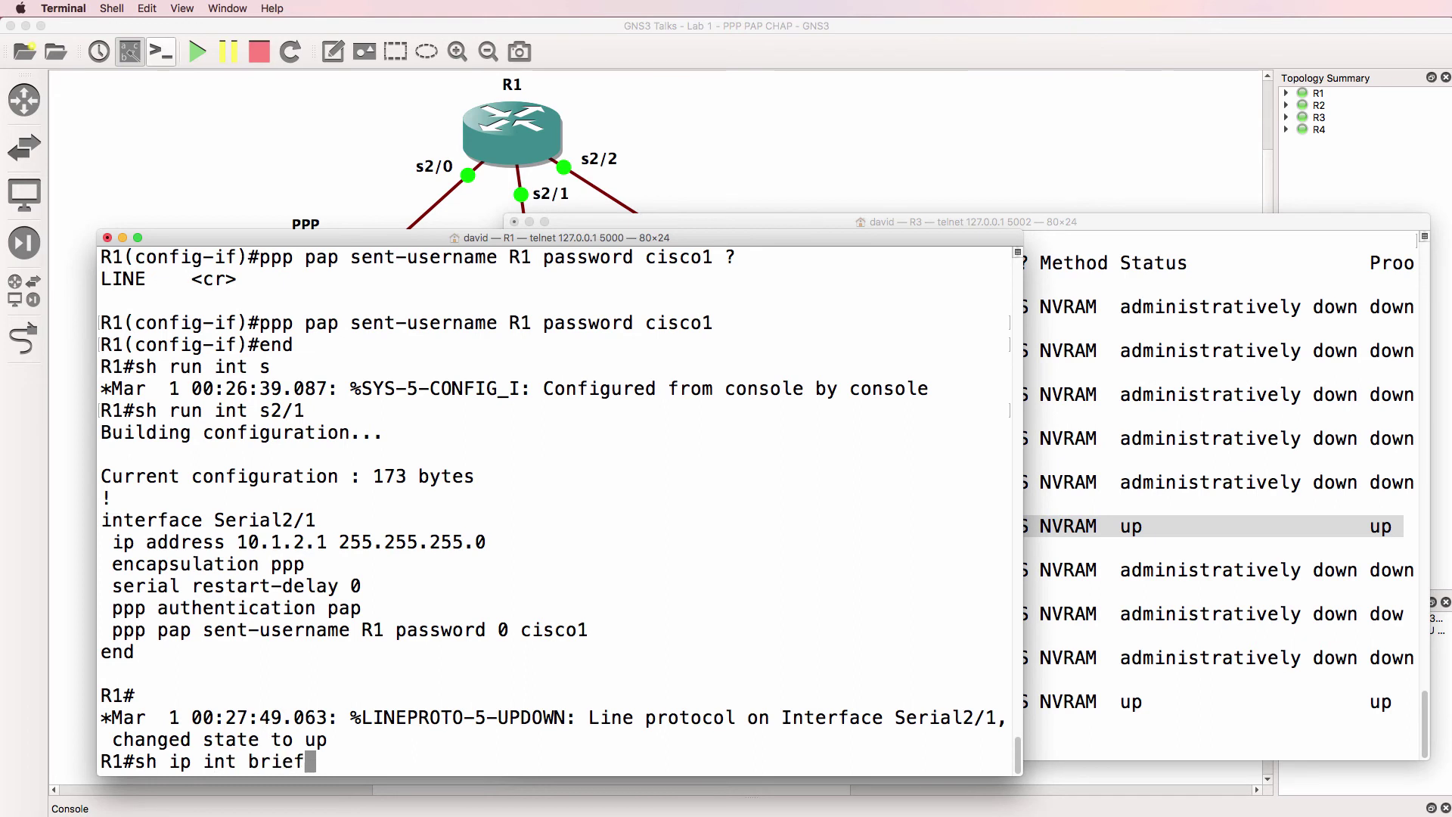
key("Return")
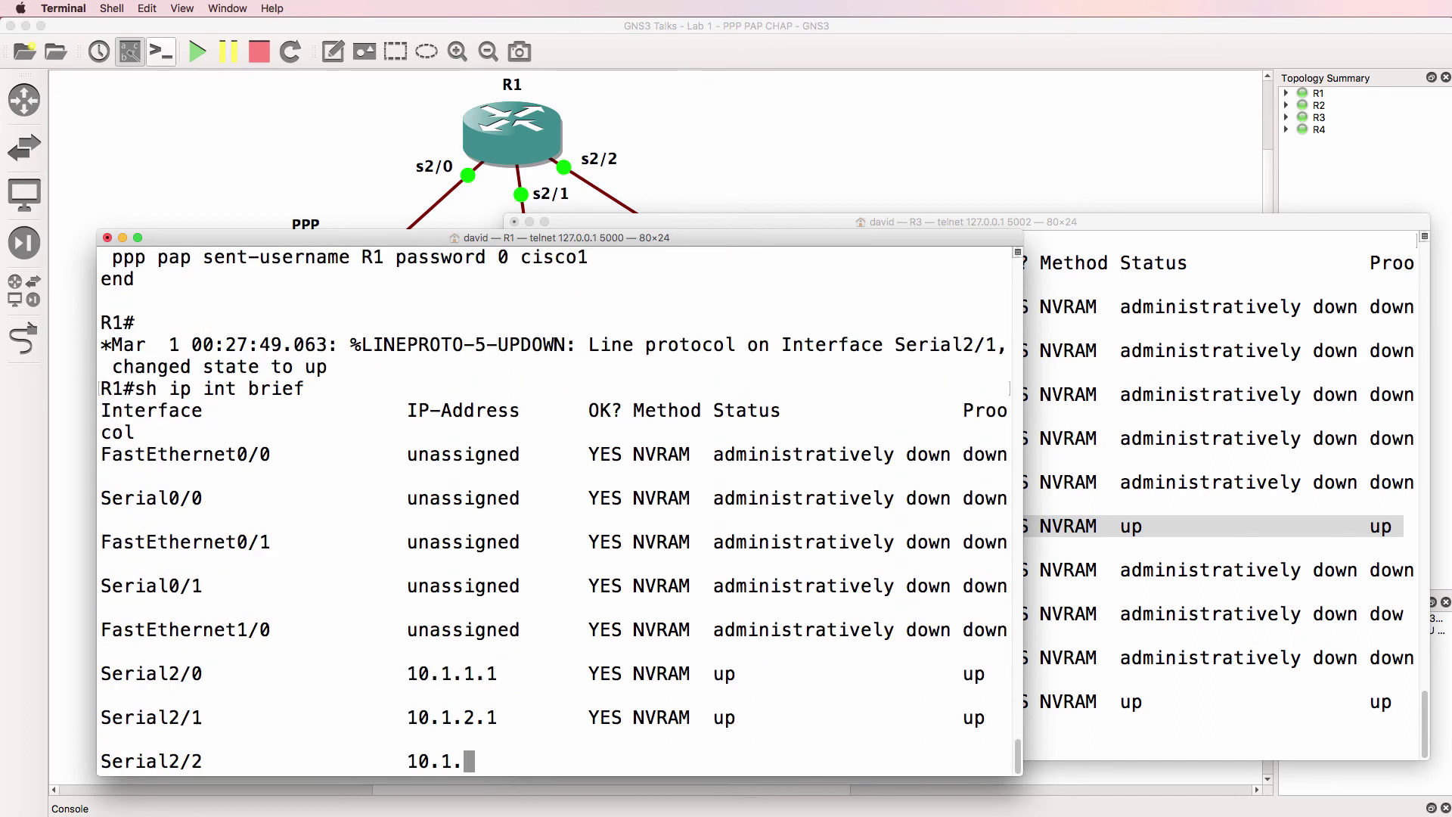
left_click_drag(203, 586, 63, 594)
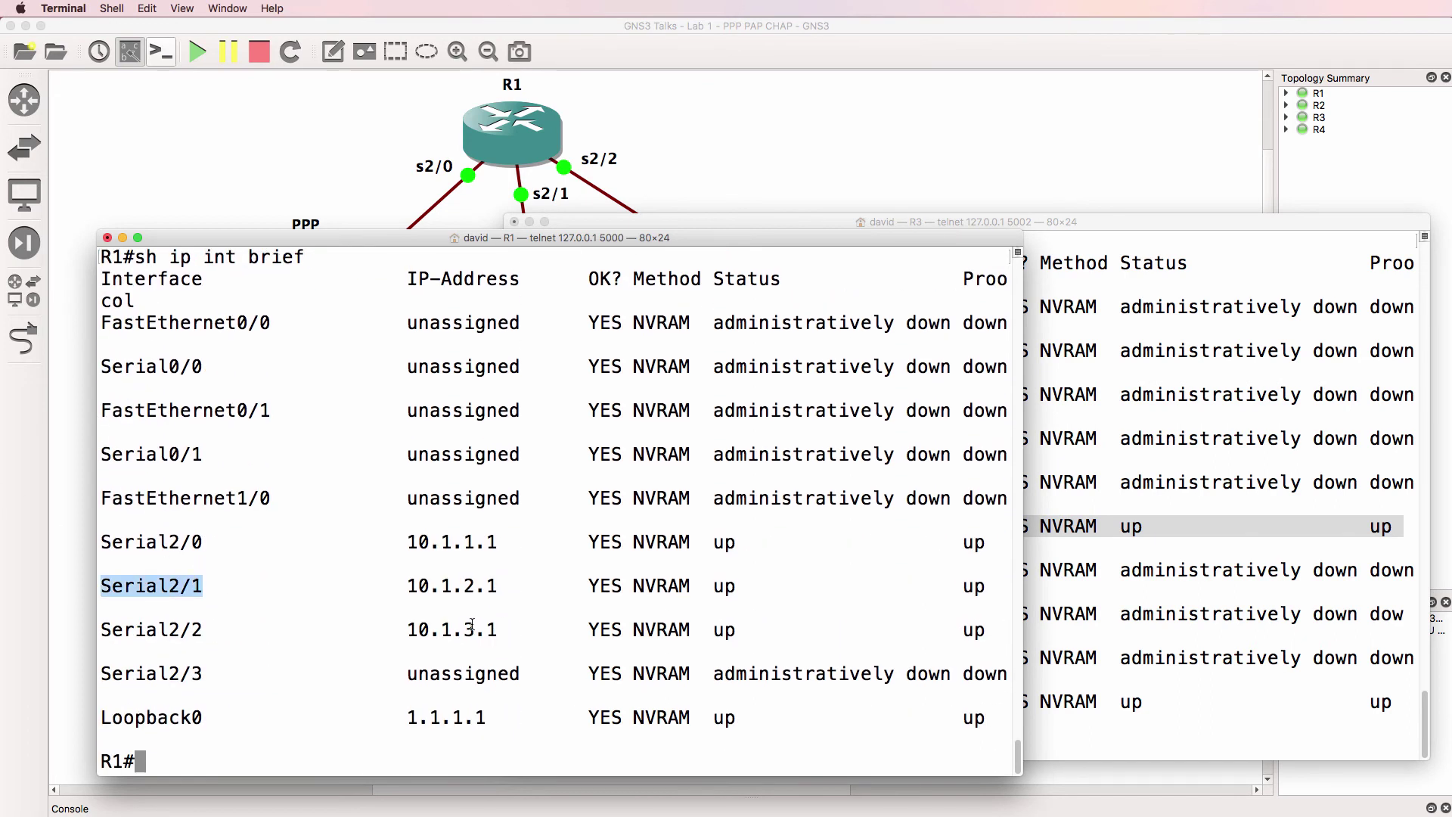
left_click_drag(395, 591, 555, 596)
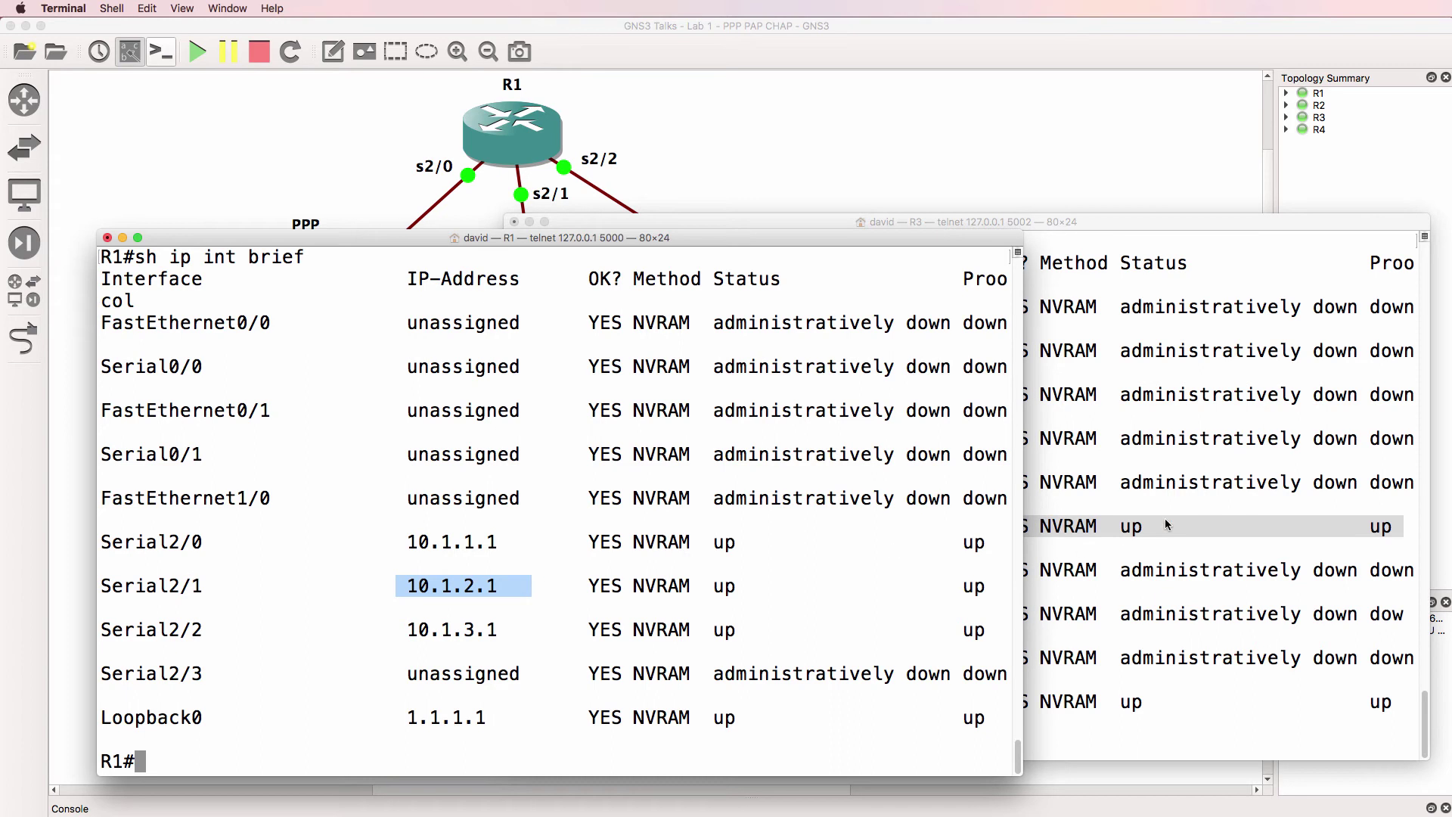
left_click(1163, 519)
Ping 10.1.2.1 from R3.
type("ping 10.1.2.1")
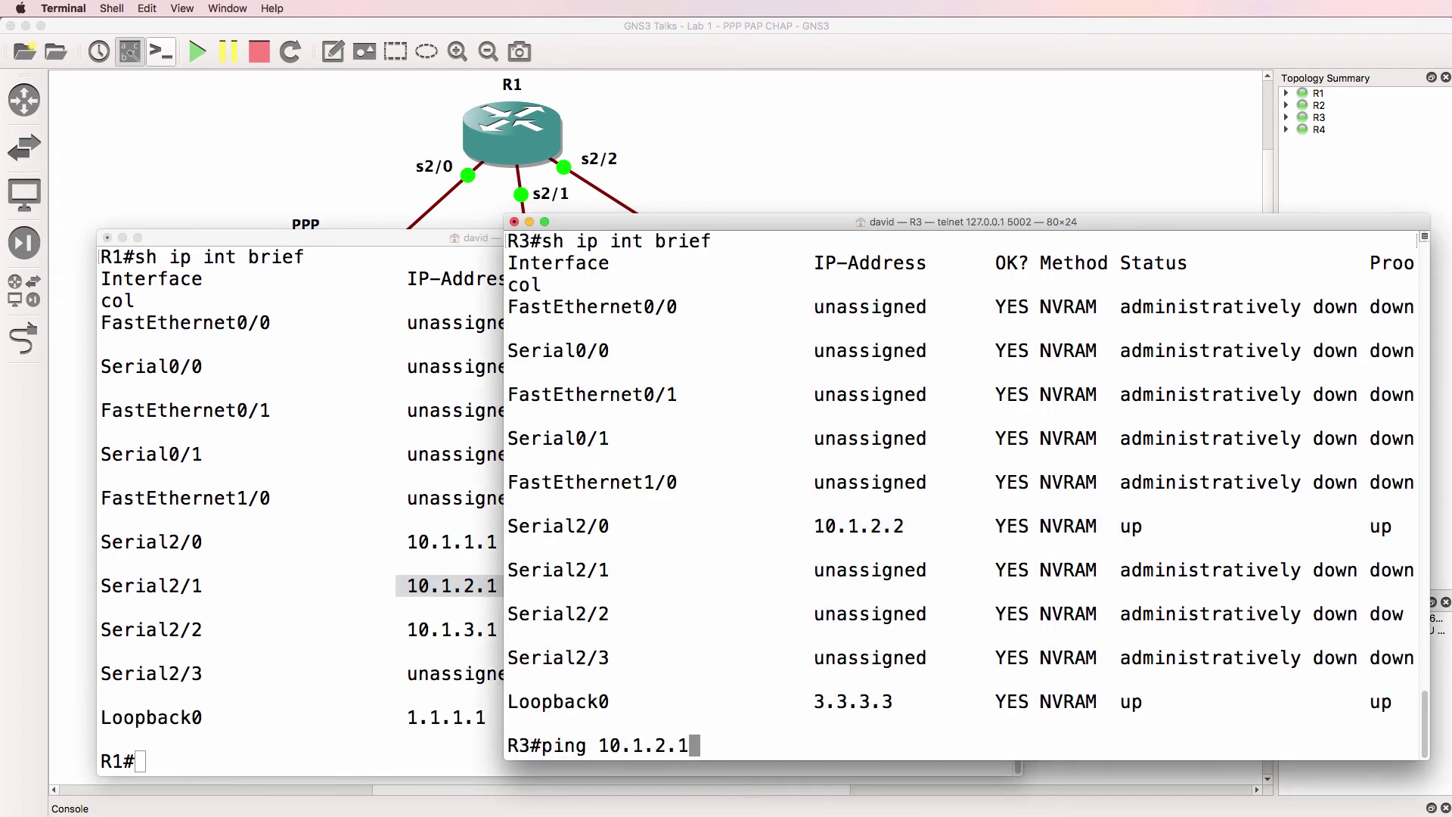
key("Return")
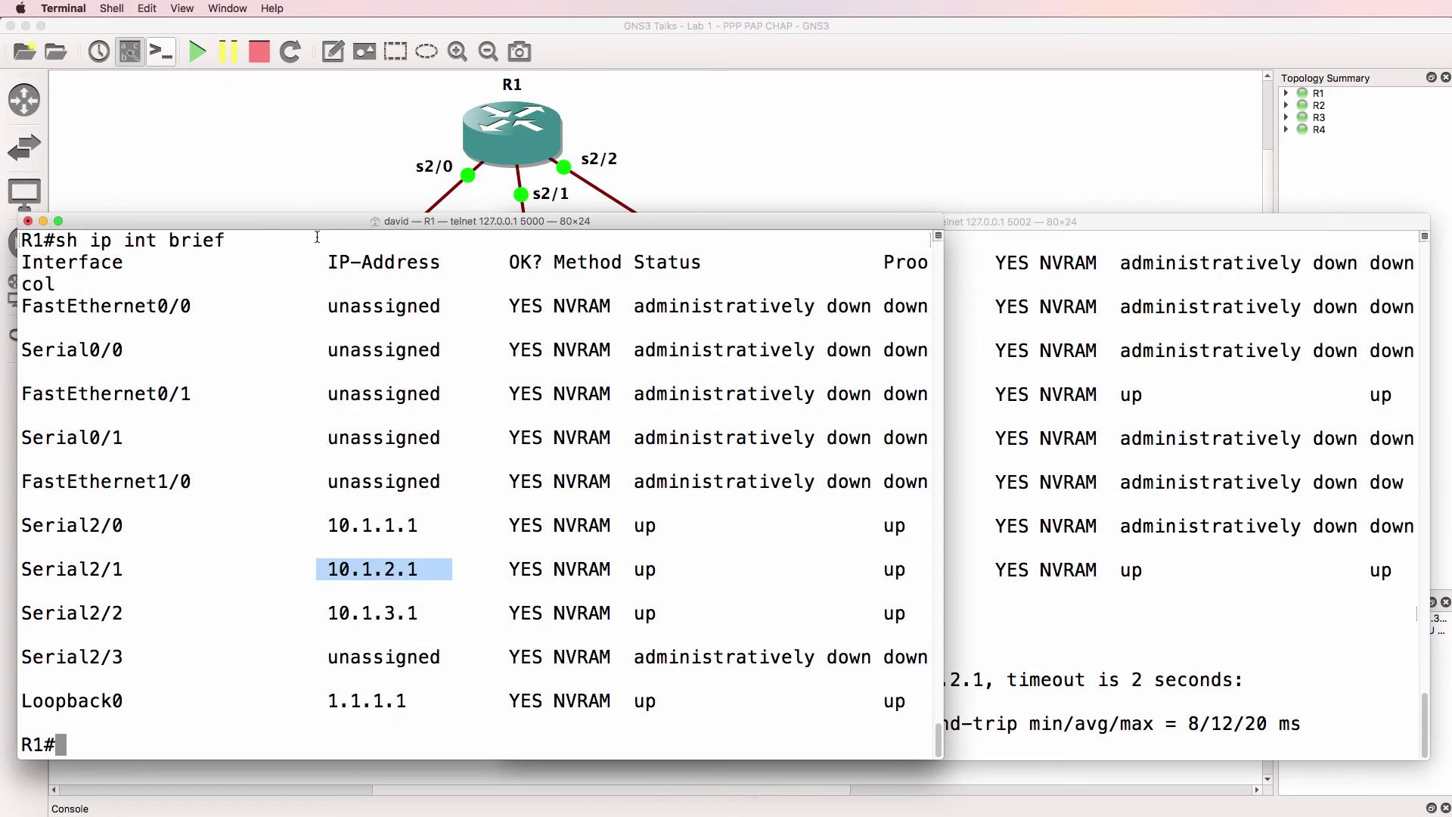
Turn on debug ppp negotiation on R1.
type("debug pppp")
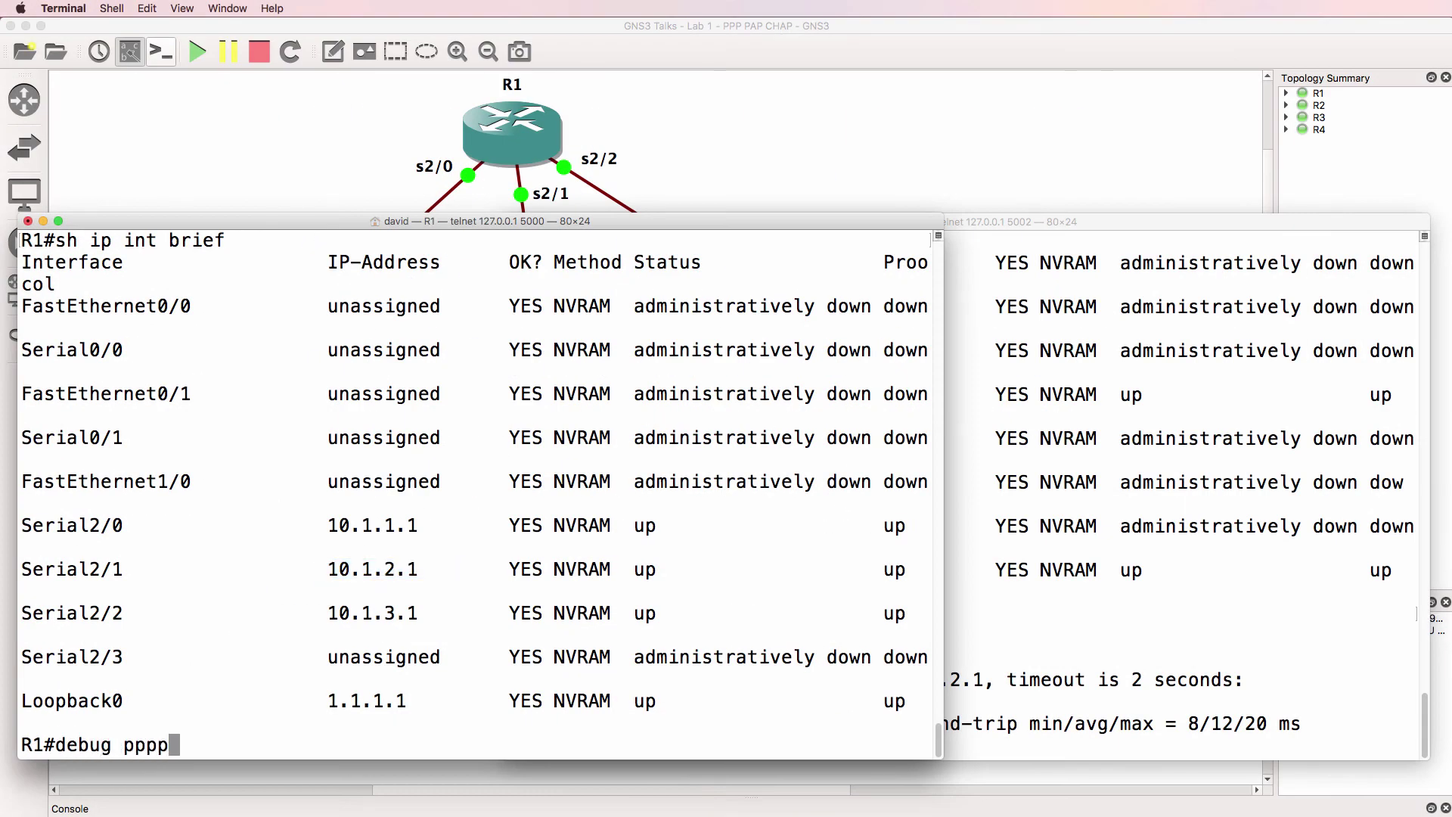
key("BackSpace")
type("?ne")
key("Tab")
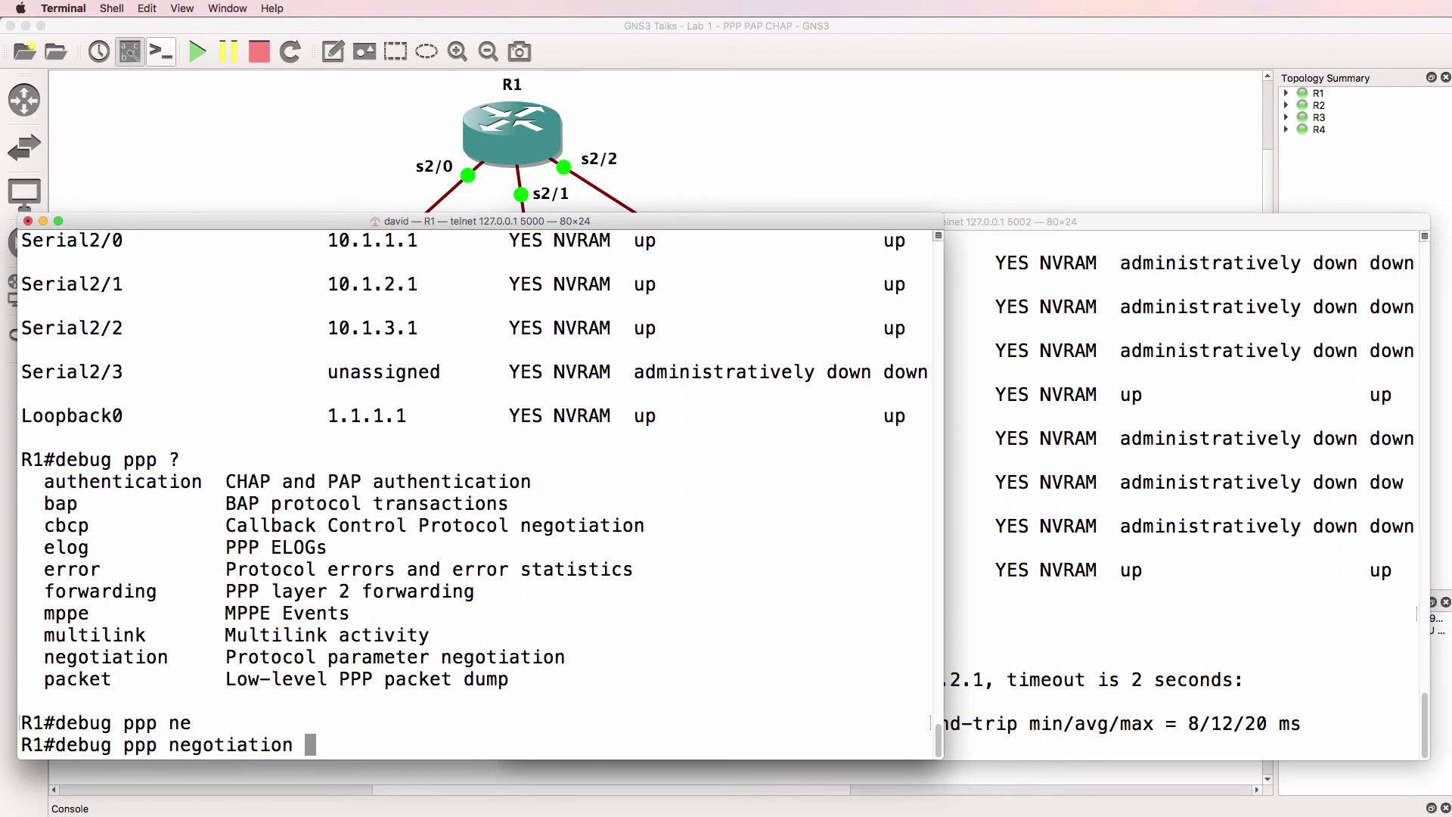
type("?")
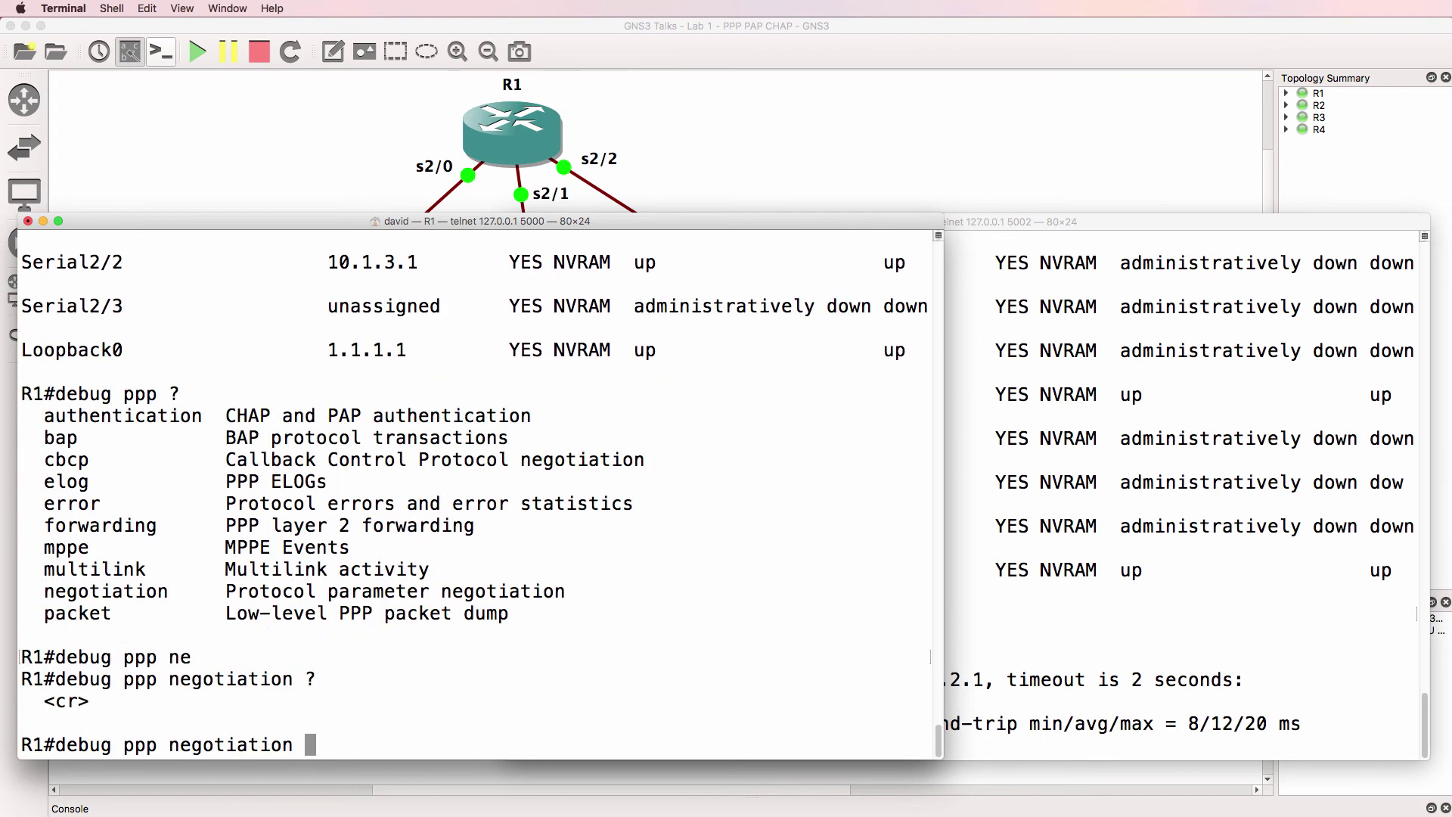
key("Return")
Shut and then re-enable R3's Serial2/0 interface.
left_click(1024, 318)
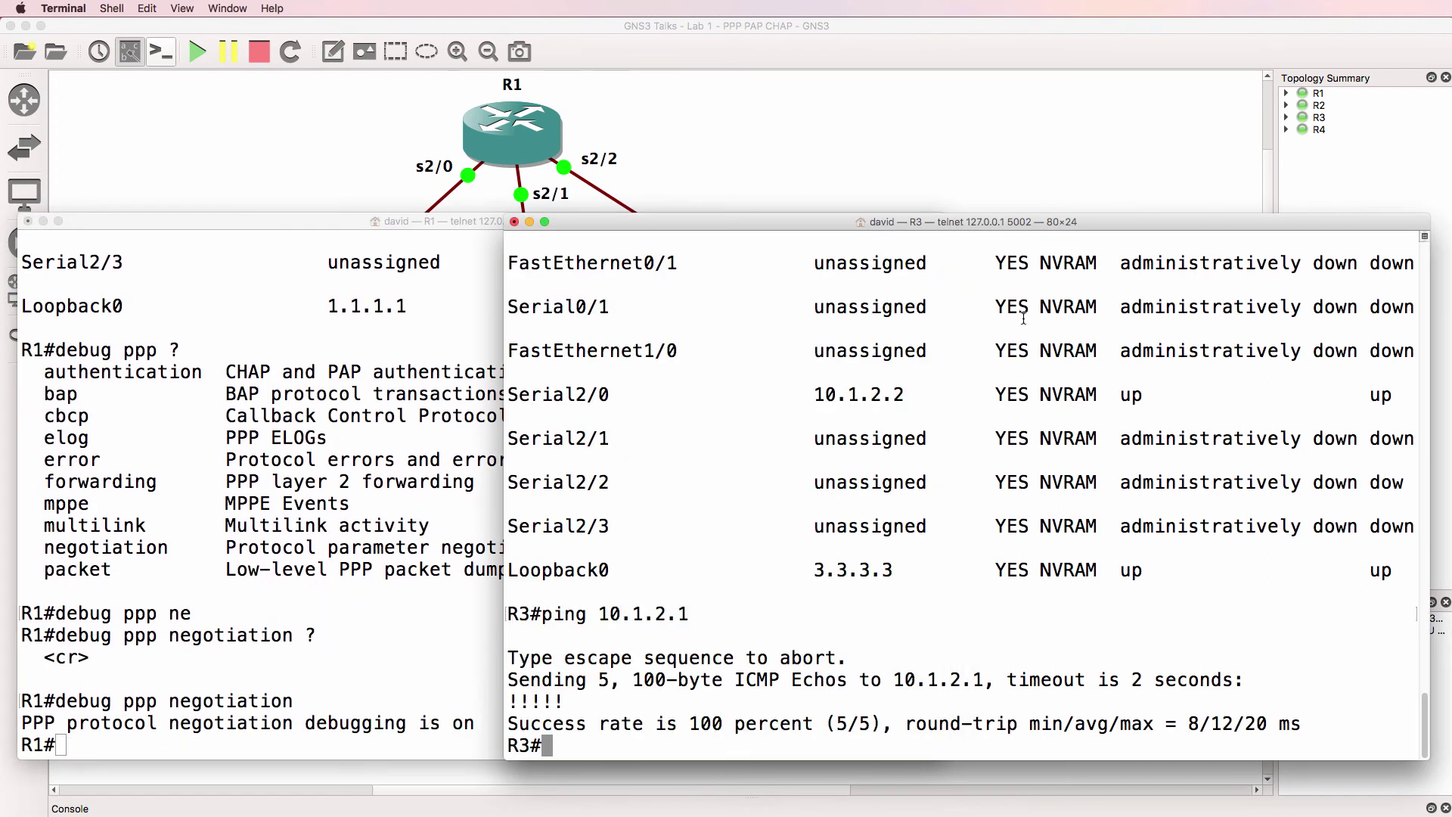
type("conf t")
key("Return")
type("int s")
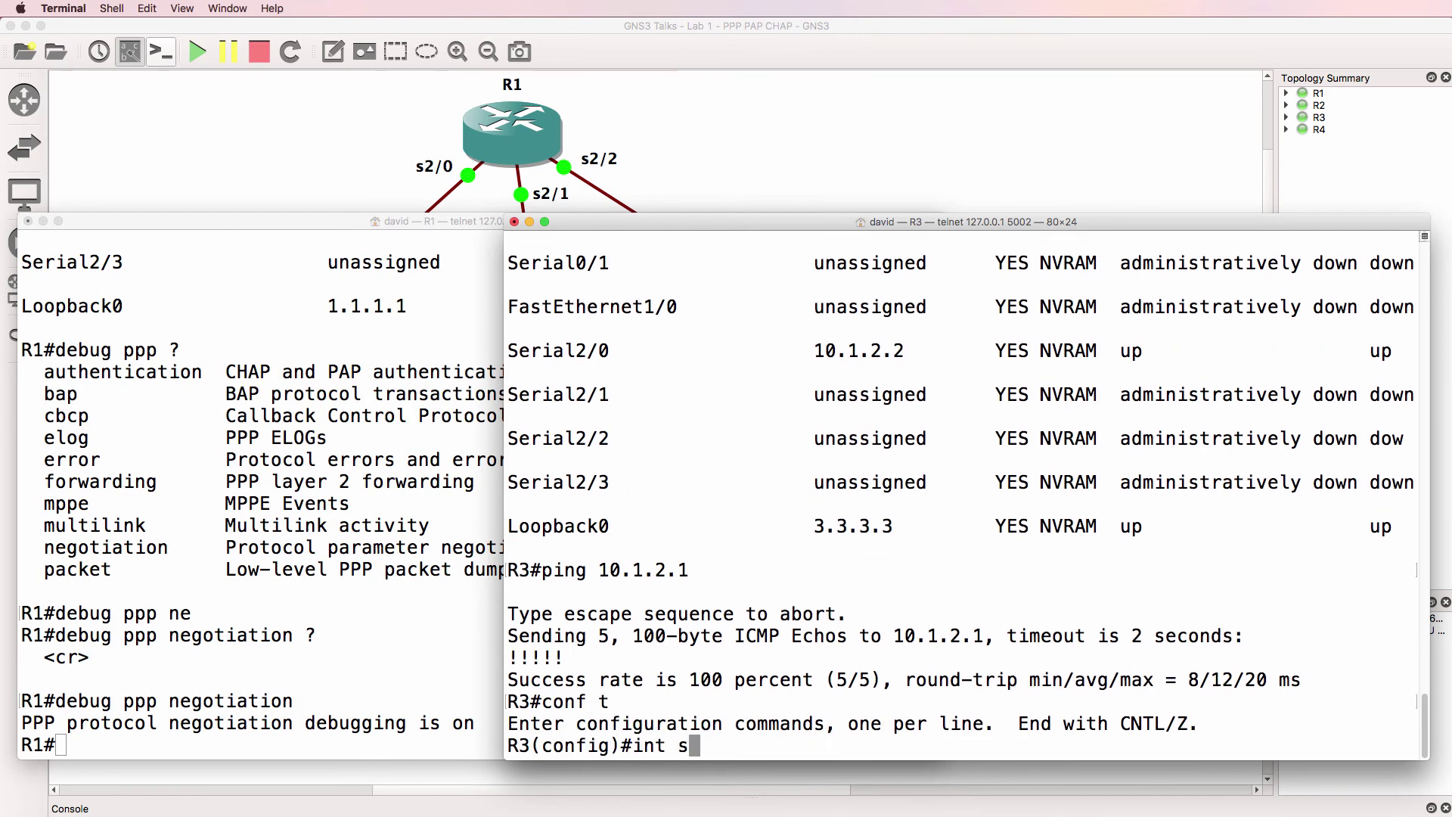
type("2/0")
key("Return")
type("shut")
key("Return")
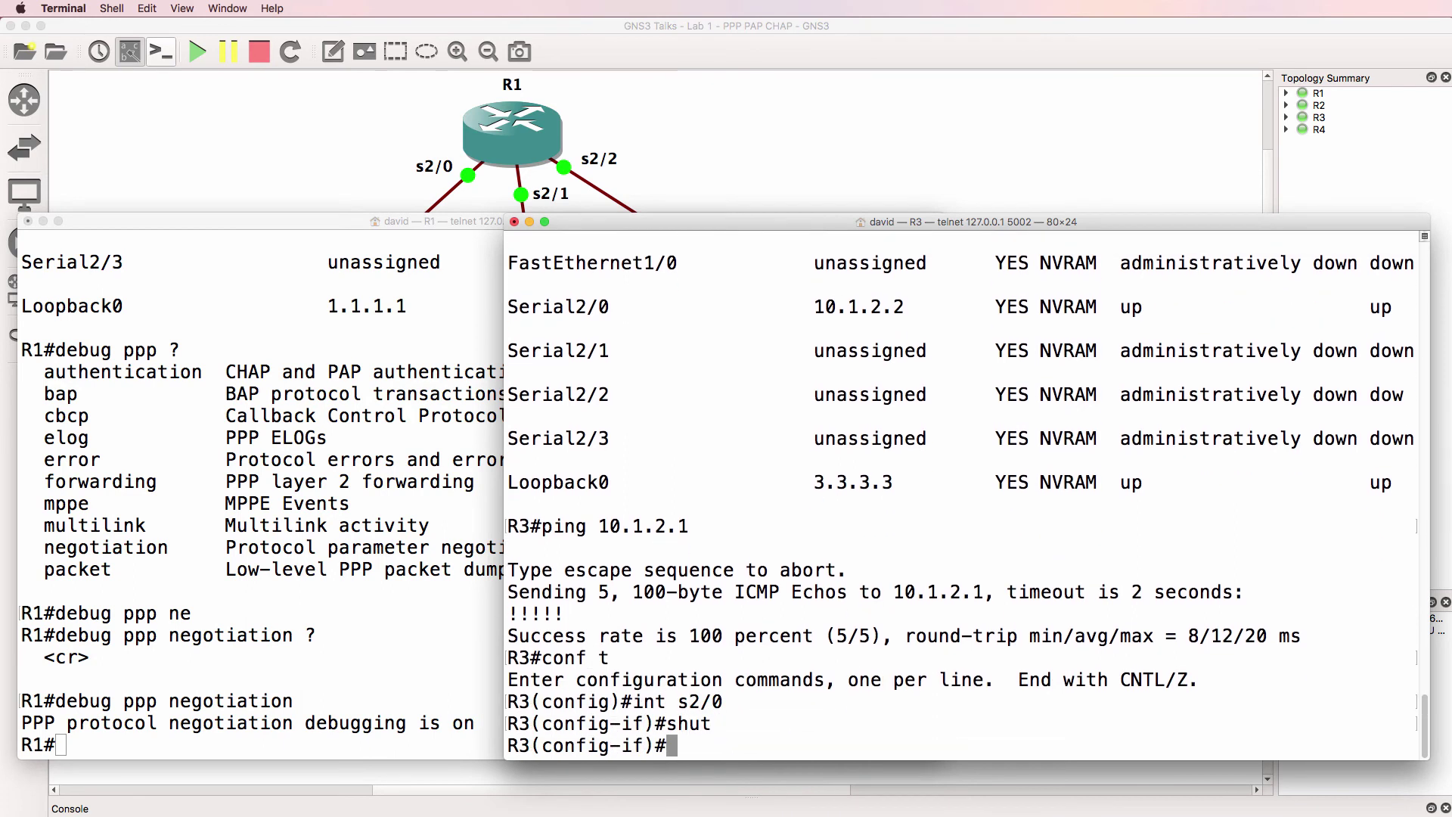
type("no shut")
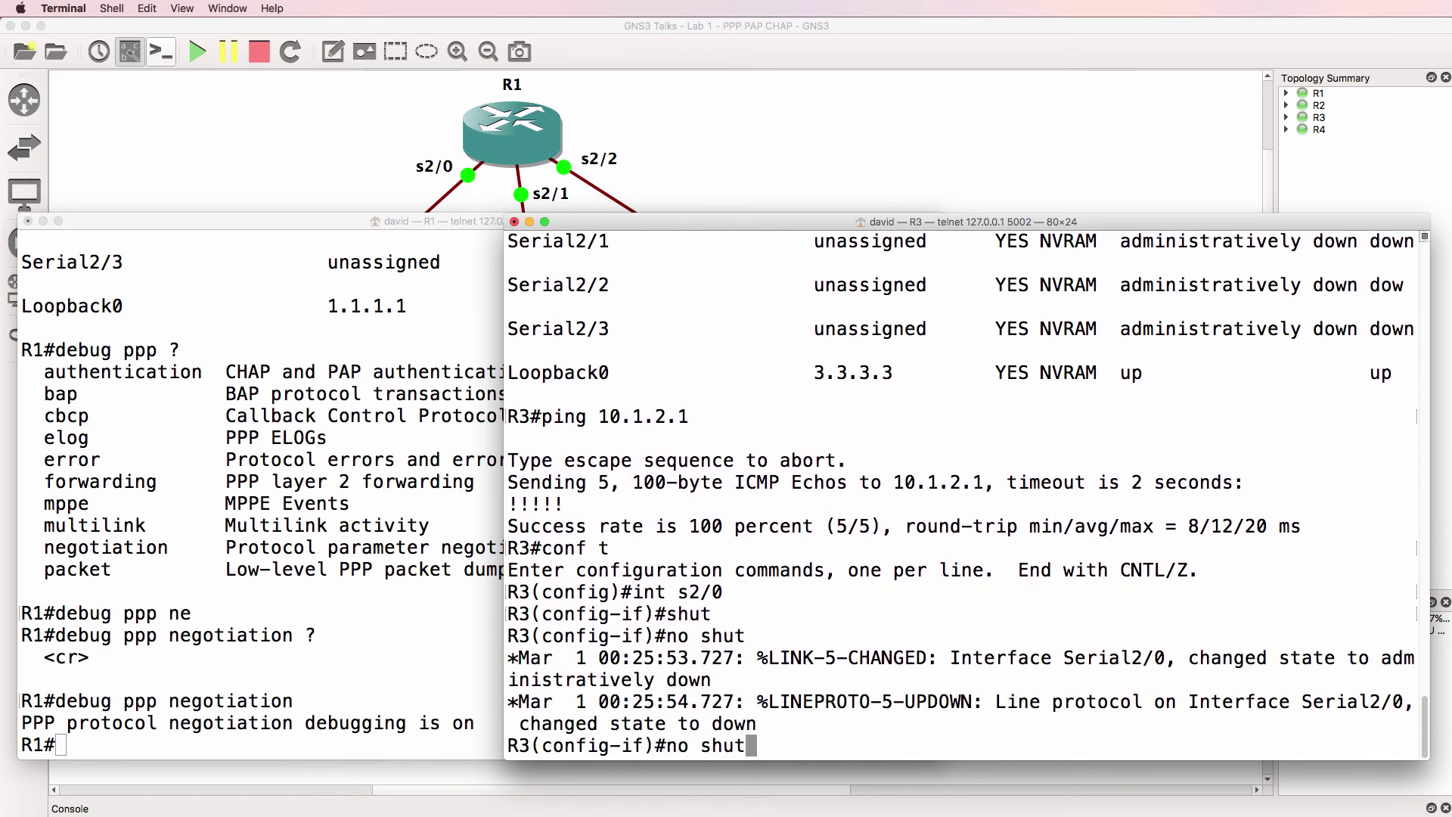
key("Return")
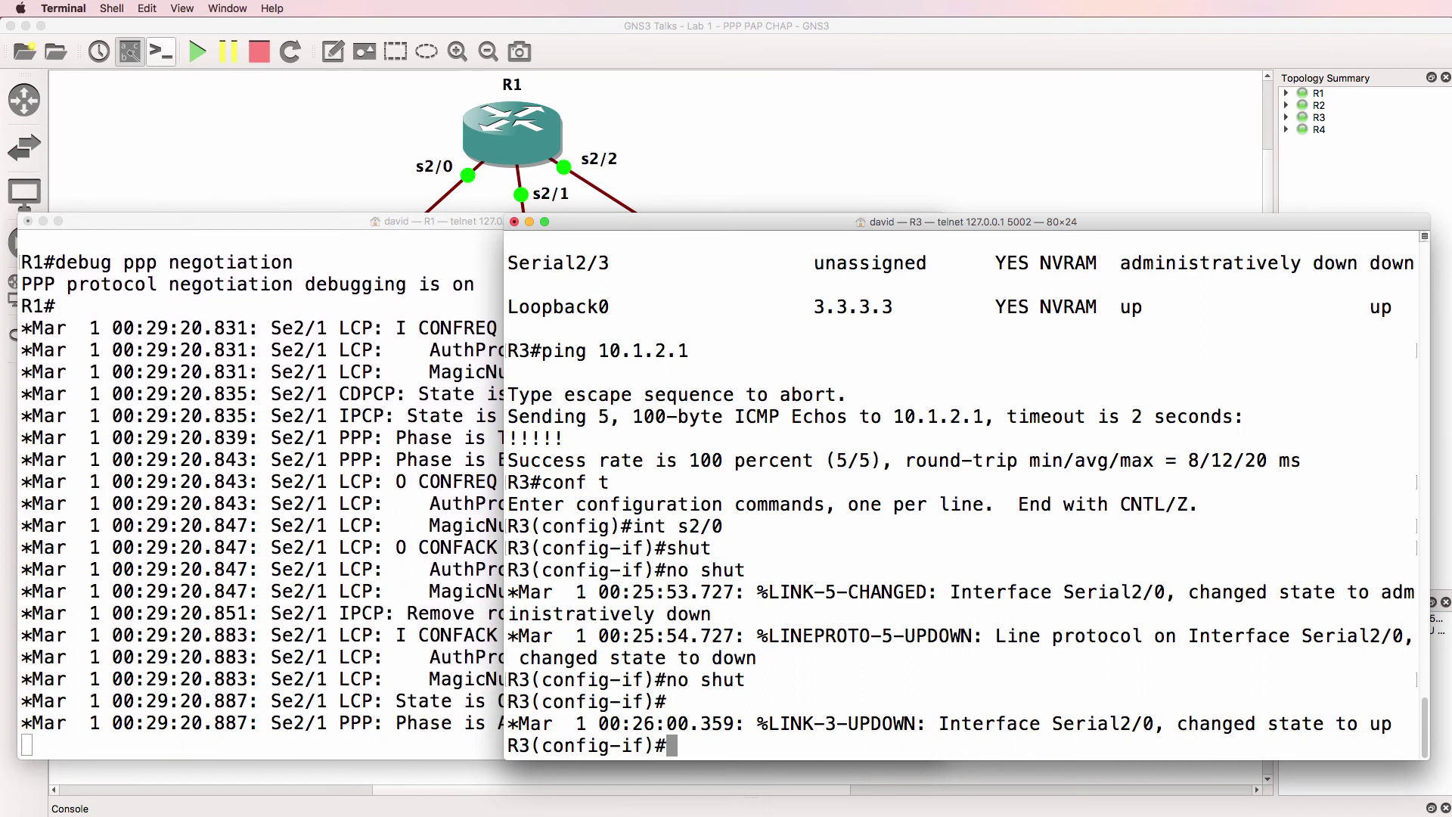
Highlight R1's early debug lines: LCP, AuthProto PAP, and CDPCP/IPCP closed states.
left_click(346, 366)
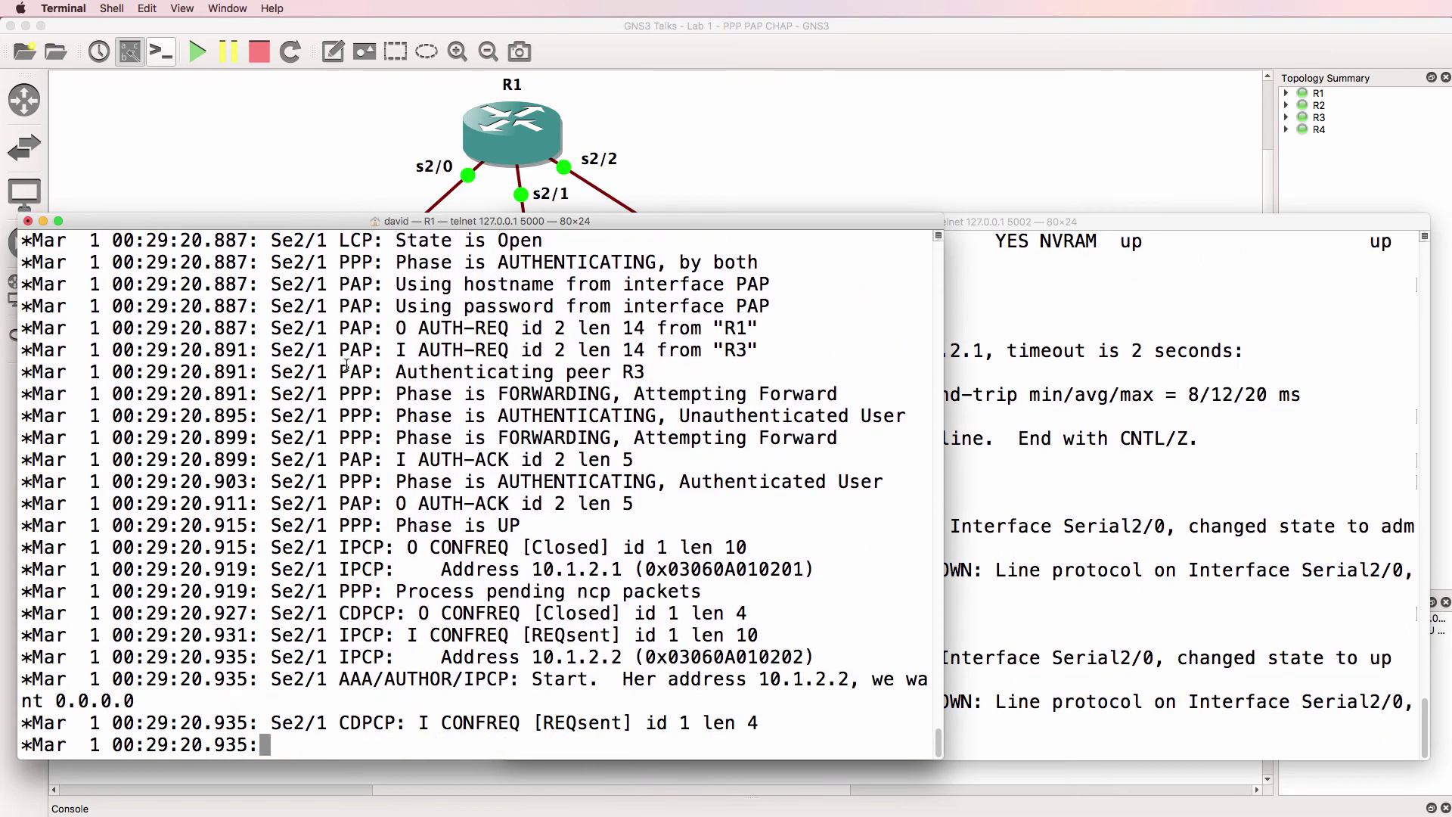
scroll(347, 365, "up", 5)
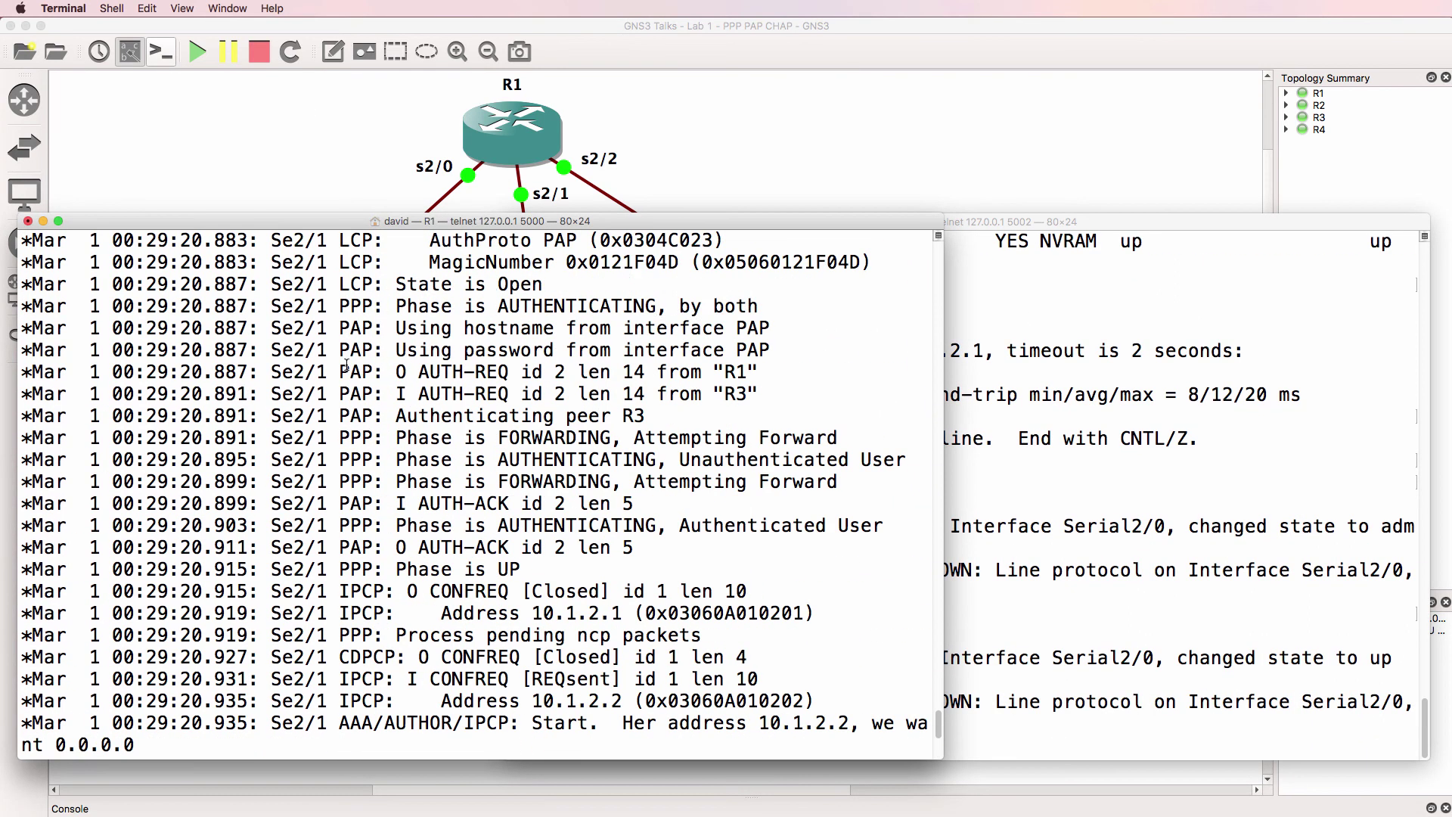
scroll(346, 365, "up", 6)
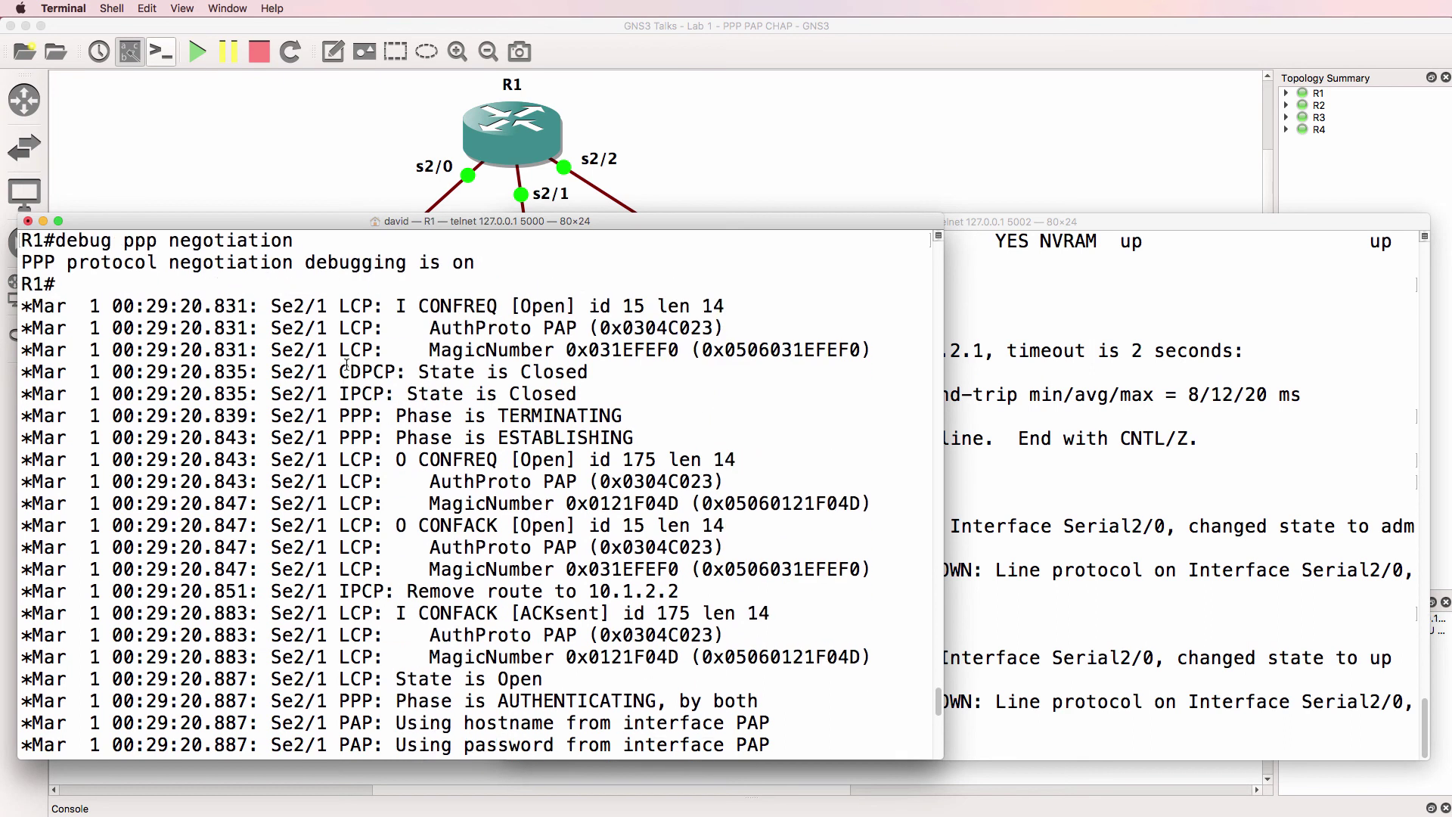
left_click_drag(339, 305, 369, 305)
left_click_drag(350, 330, 579, 335)
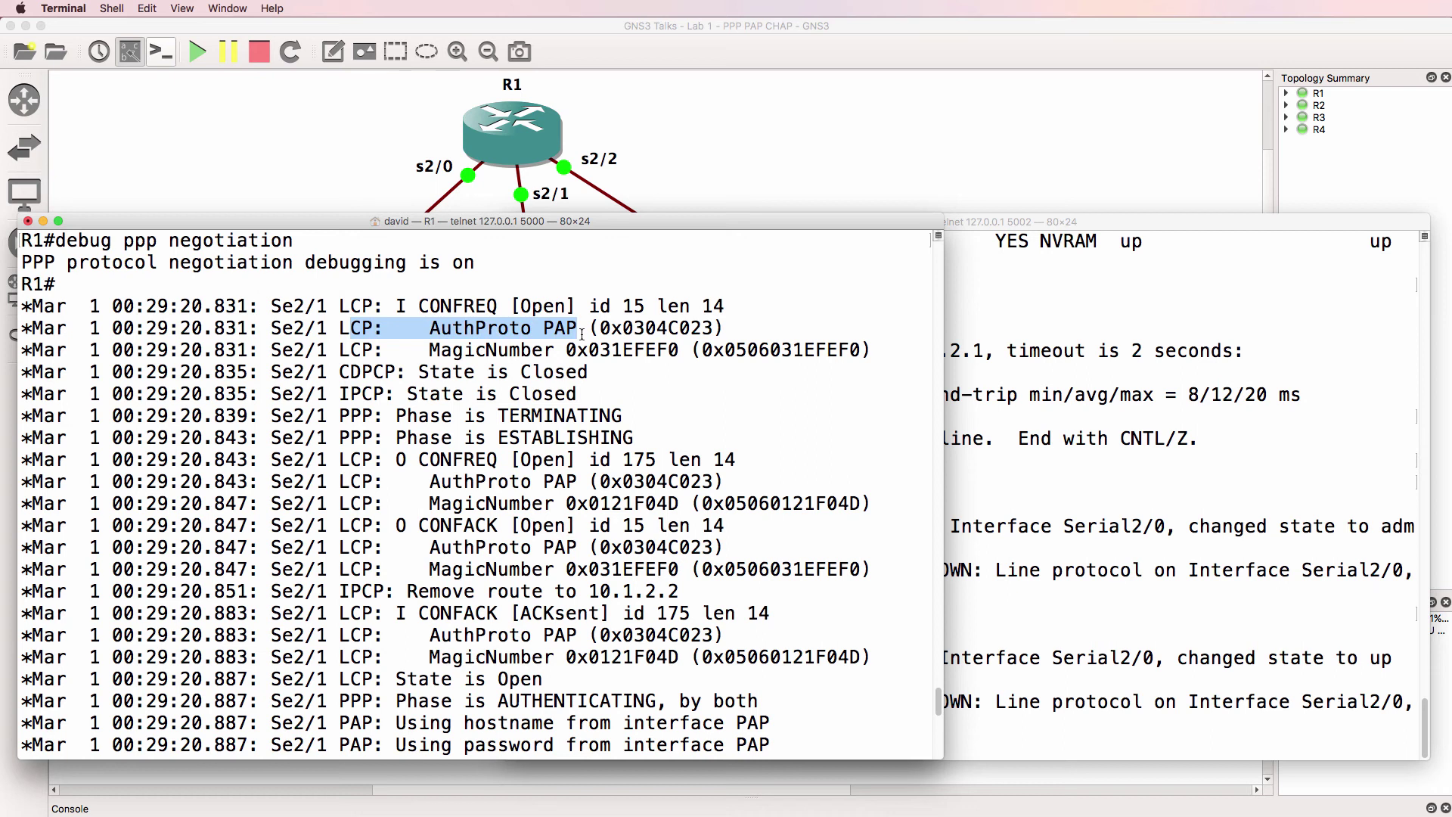
left_click_drag(329, 393, 583, 392)
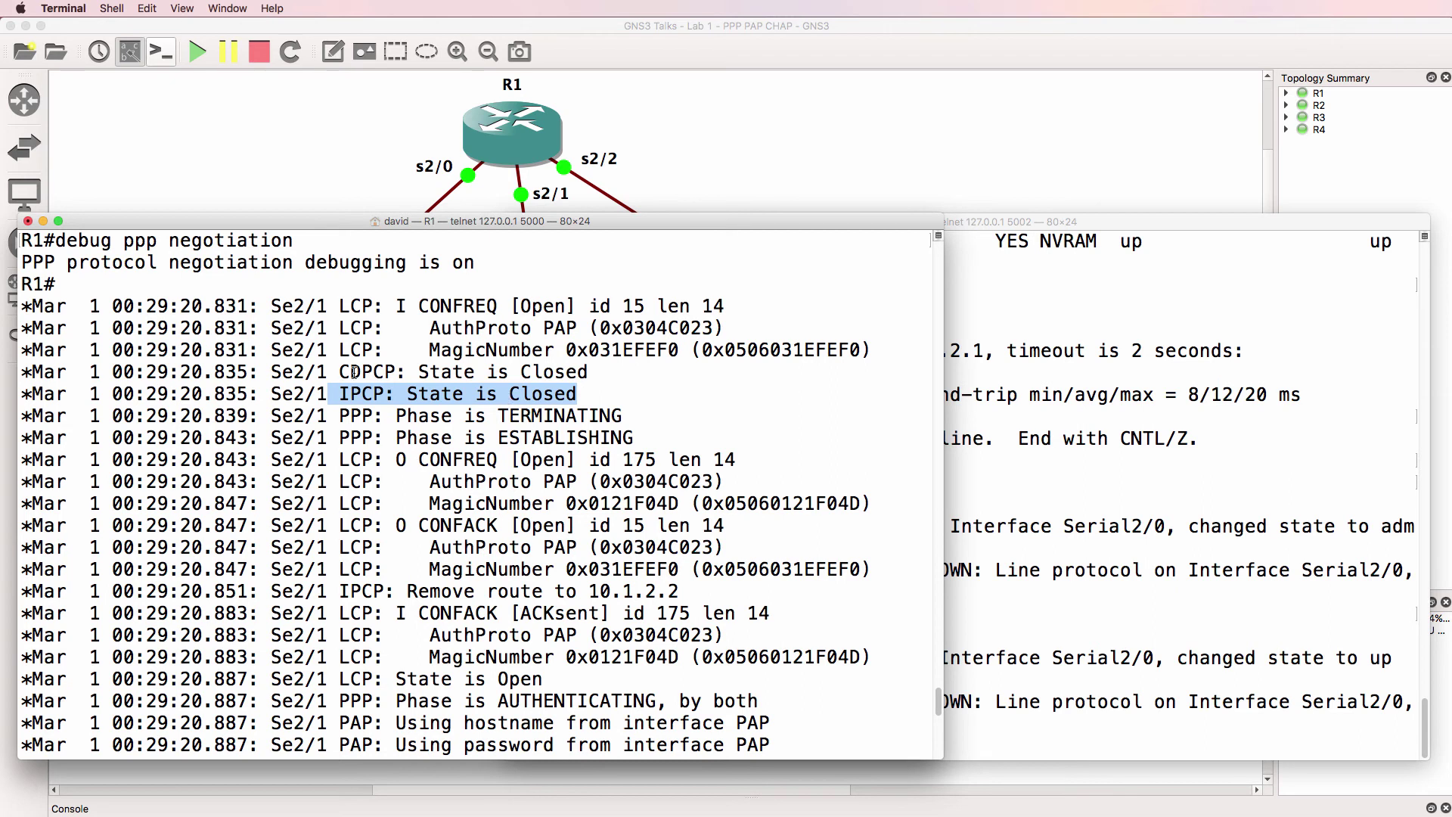
left_click_drag(338, 372, 613, 373)
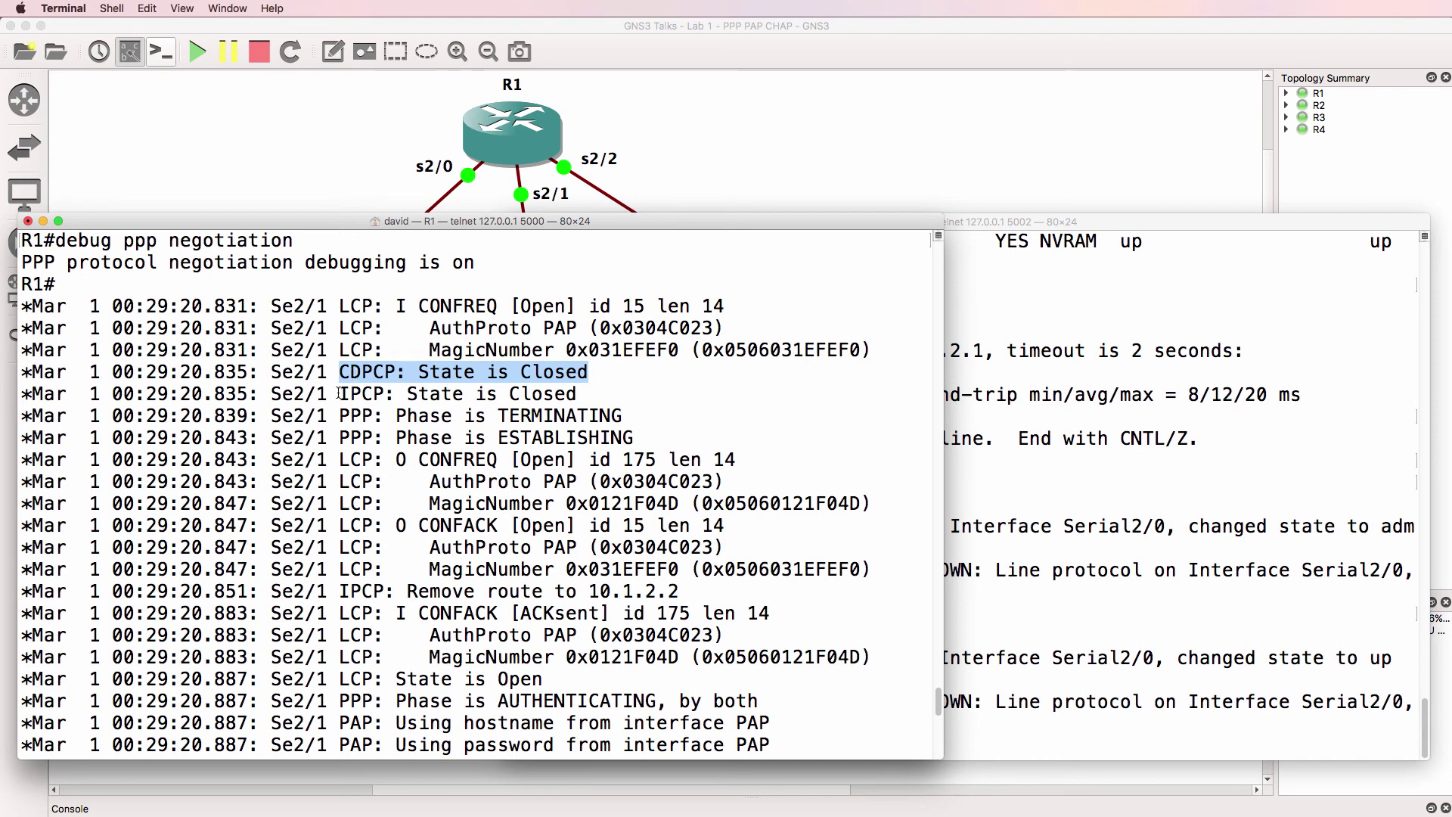
left_click_drag(339, 394, 579, 393)
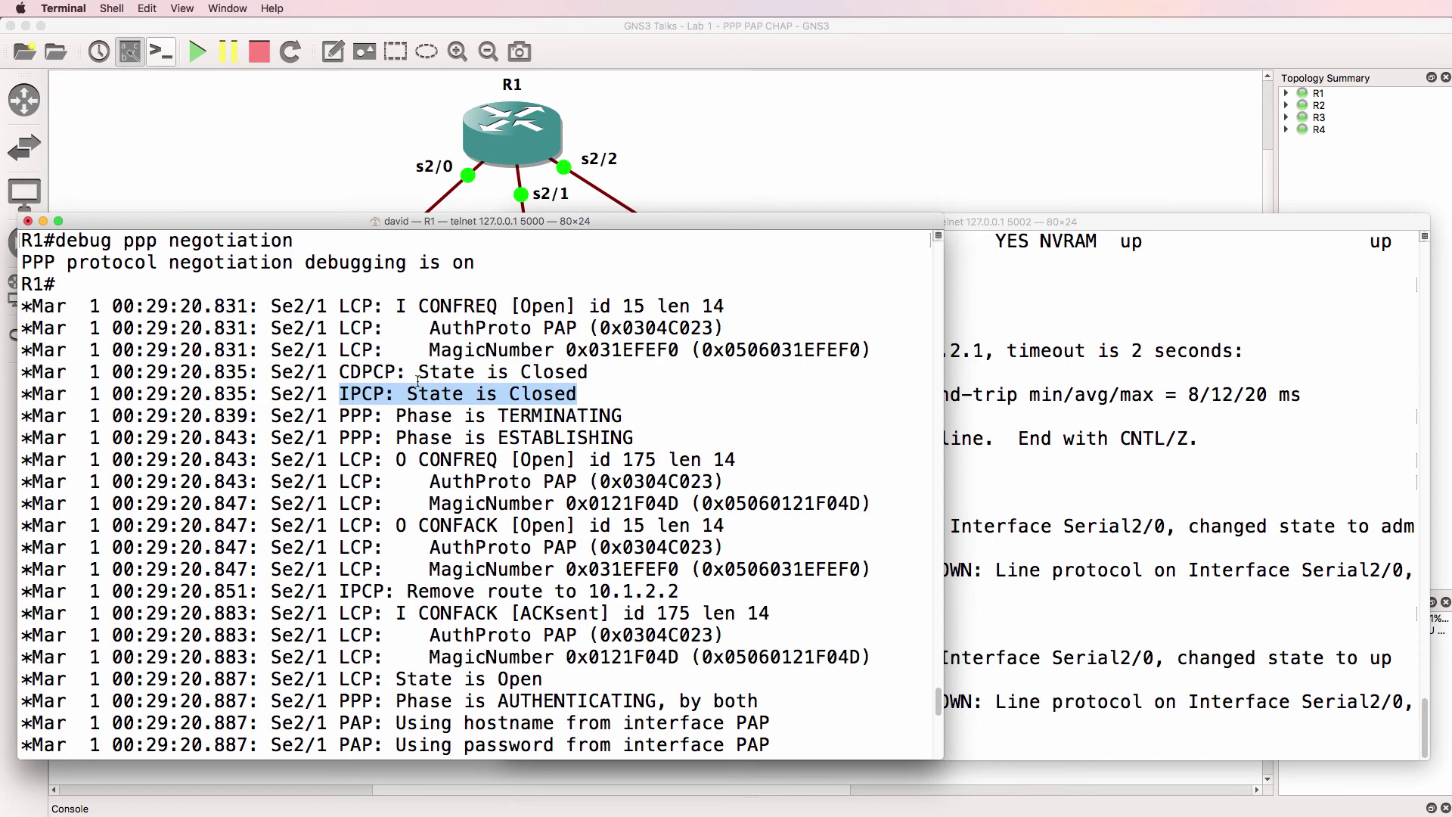
left_click_drag(339, 371, 578, 391)
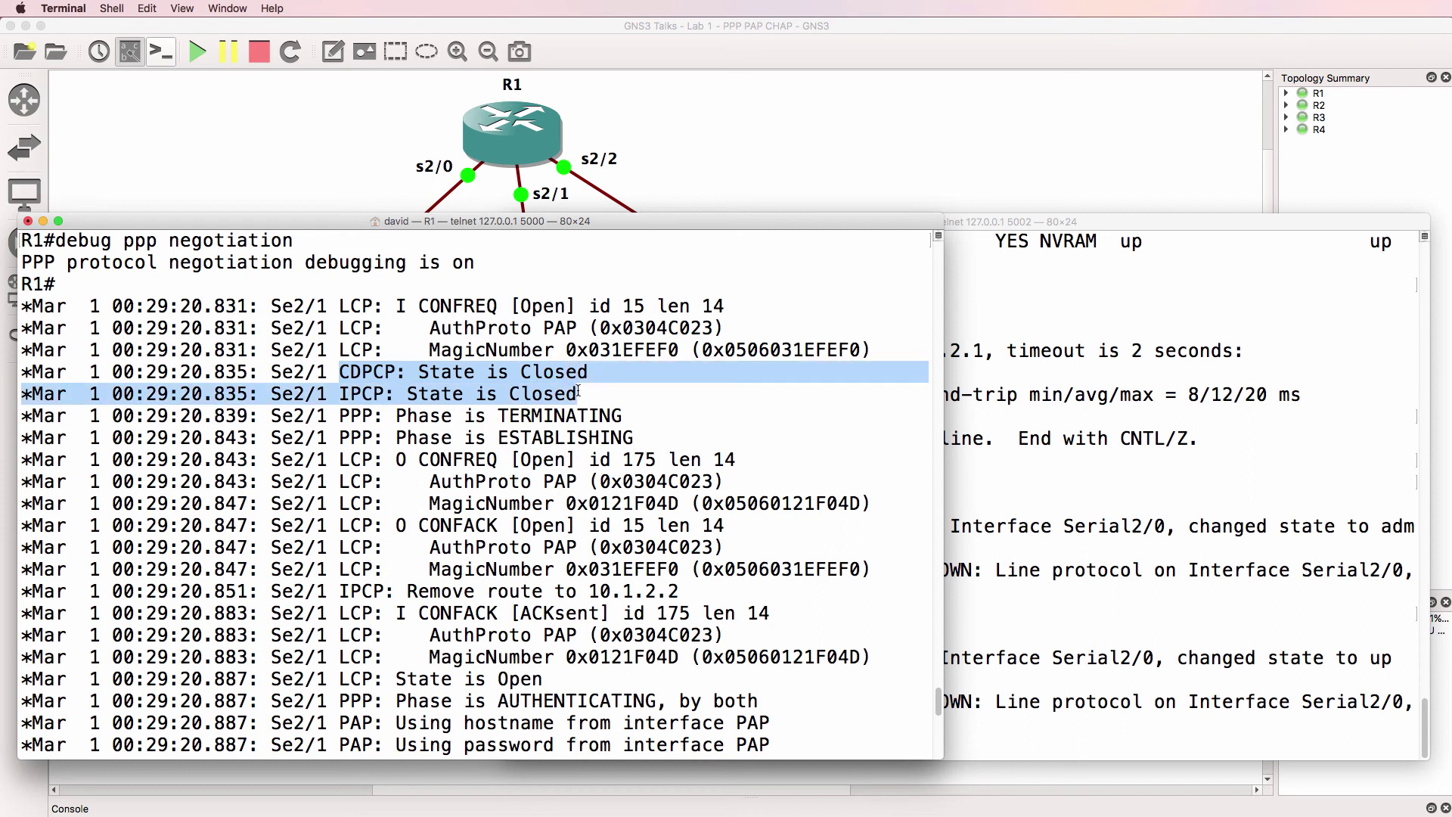
Highlight the PAP exchange: AUTH-REQs from R1 and R3, AUTH-ACK, and Phase UP.
left_click_drag(339, 437, 644, 439)
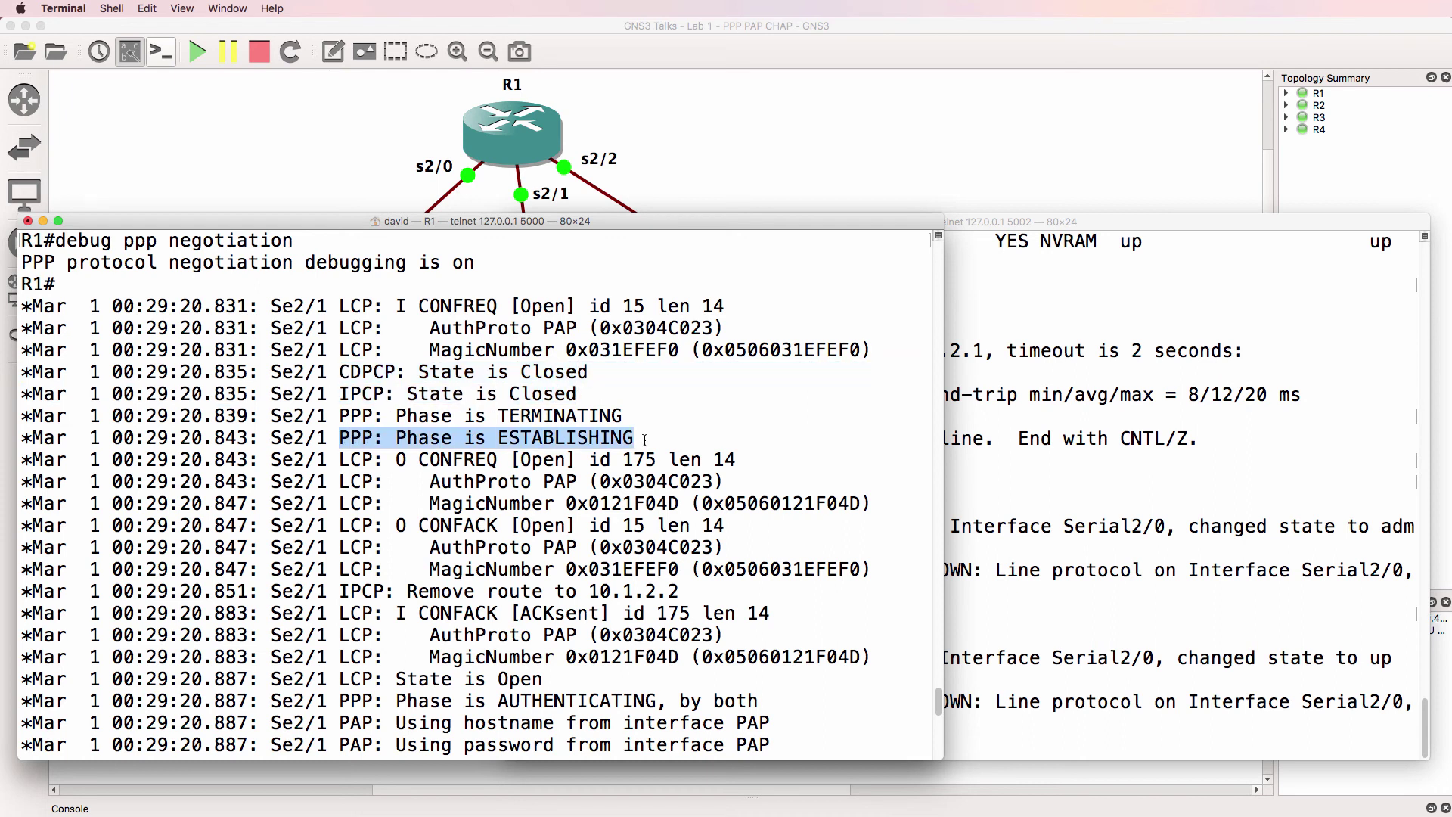
left_click_drag(441, 416, 578, 416)
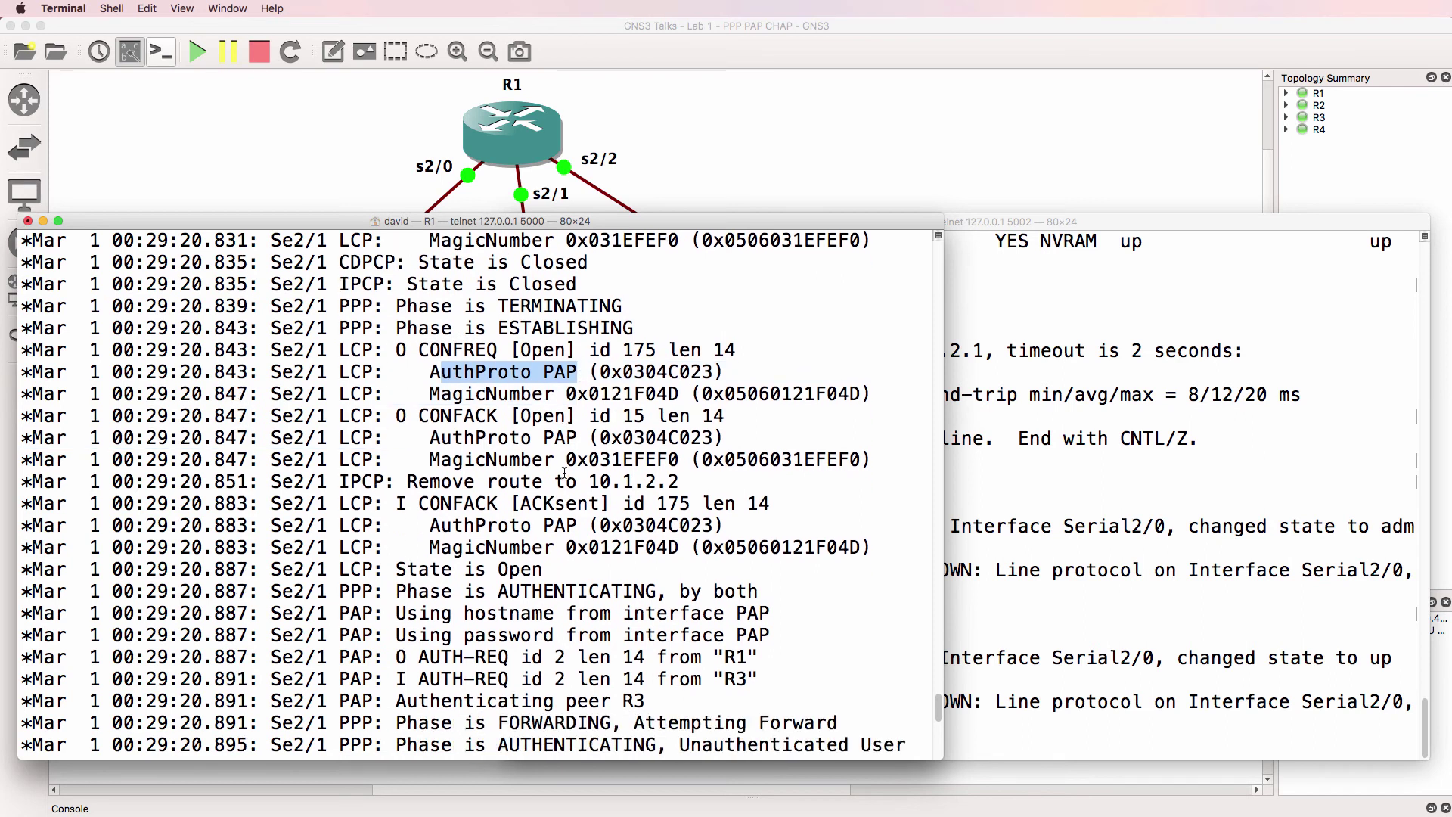
left_click_drag(395, 459, 759, 459)
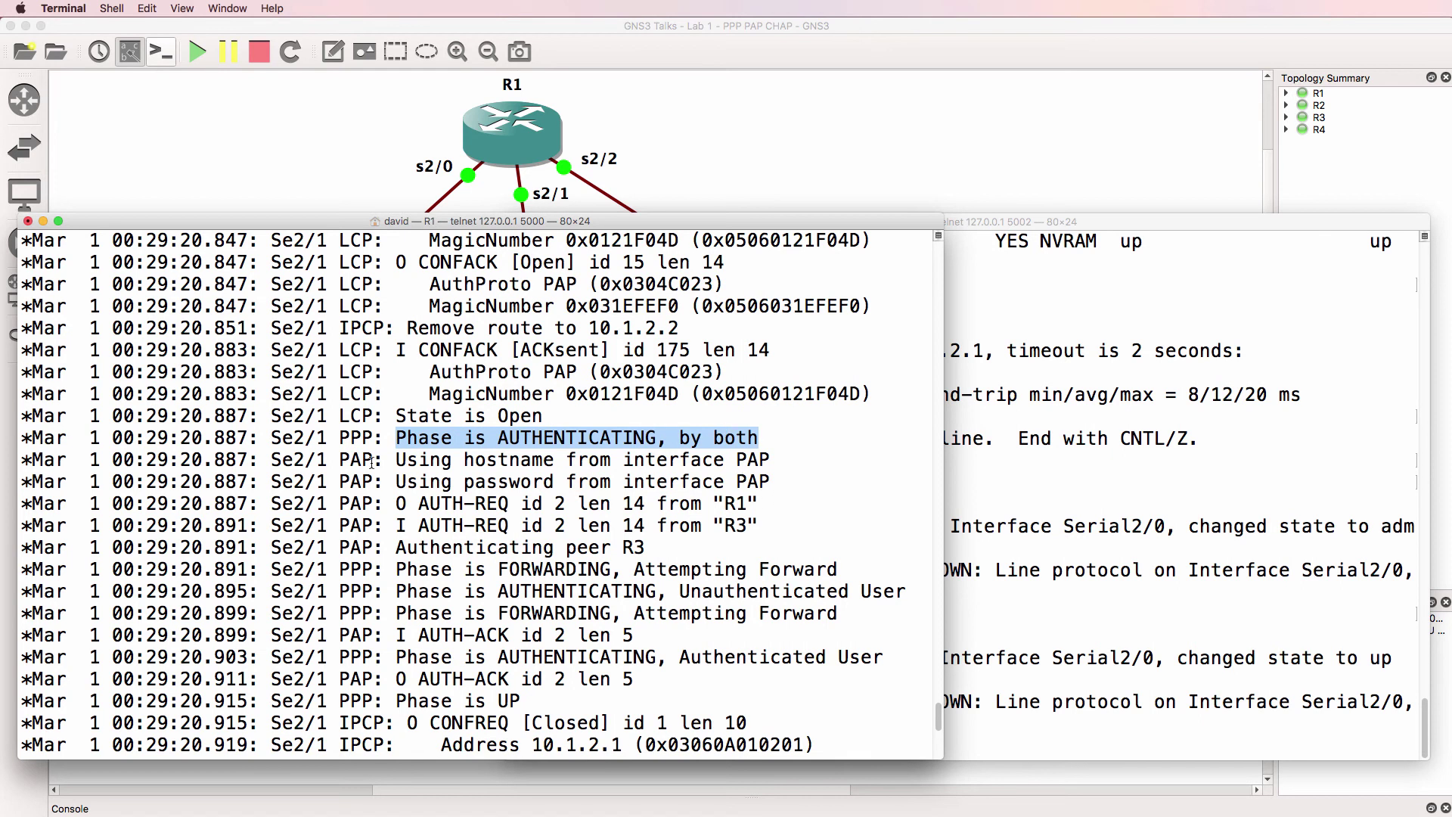
left_click_drag(387, 461, 787, 474)
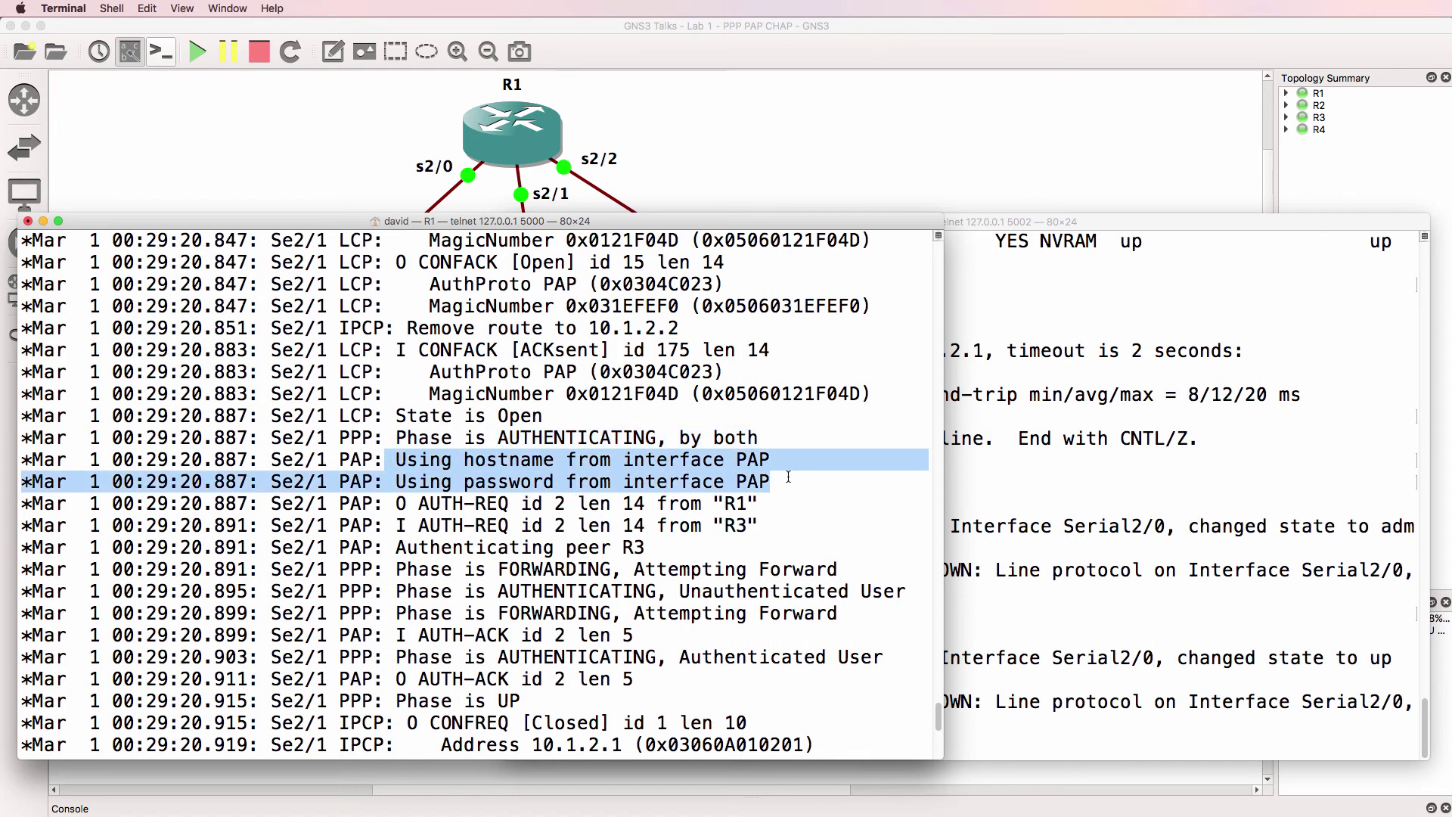
double_click(737, 462)
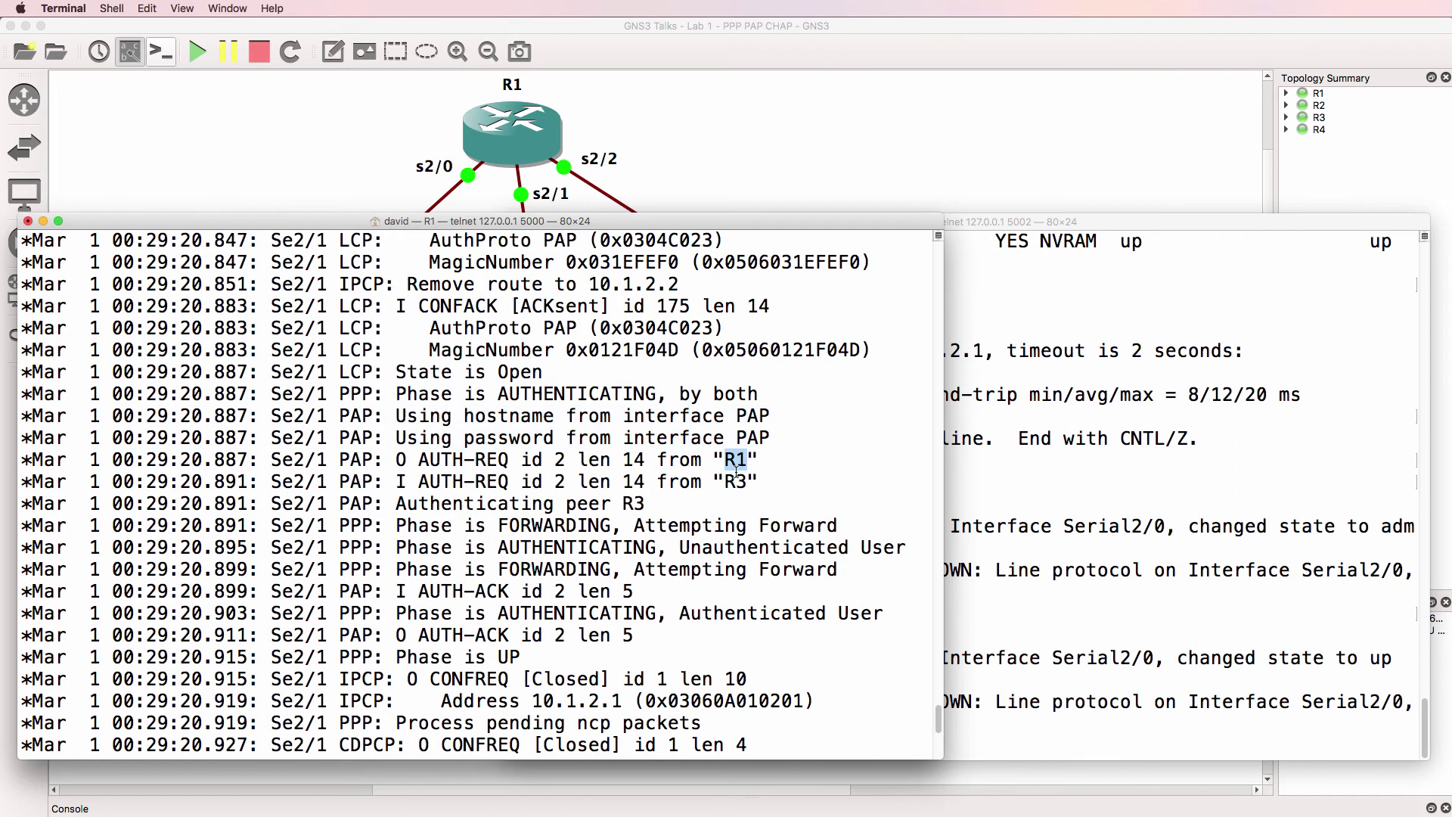
double_click(740, 481)
left_click_drag(396, 459, 756, 459)
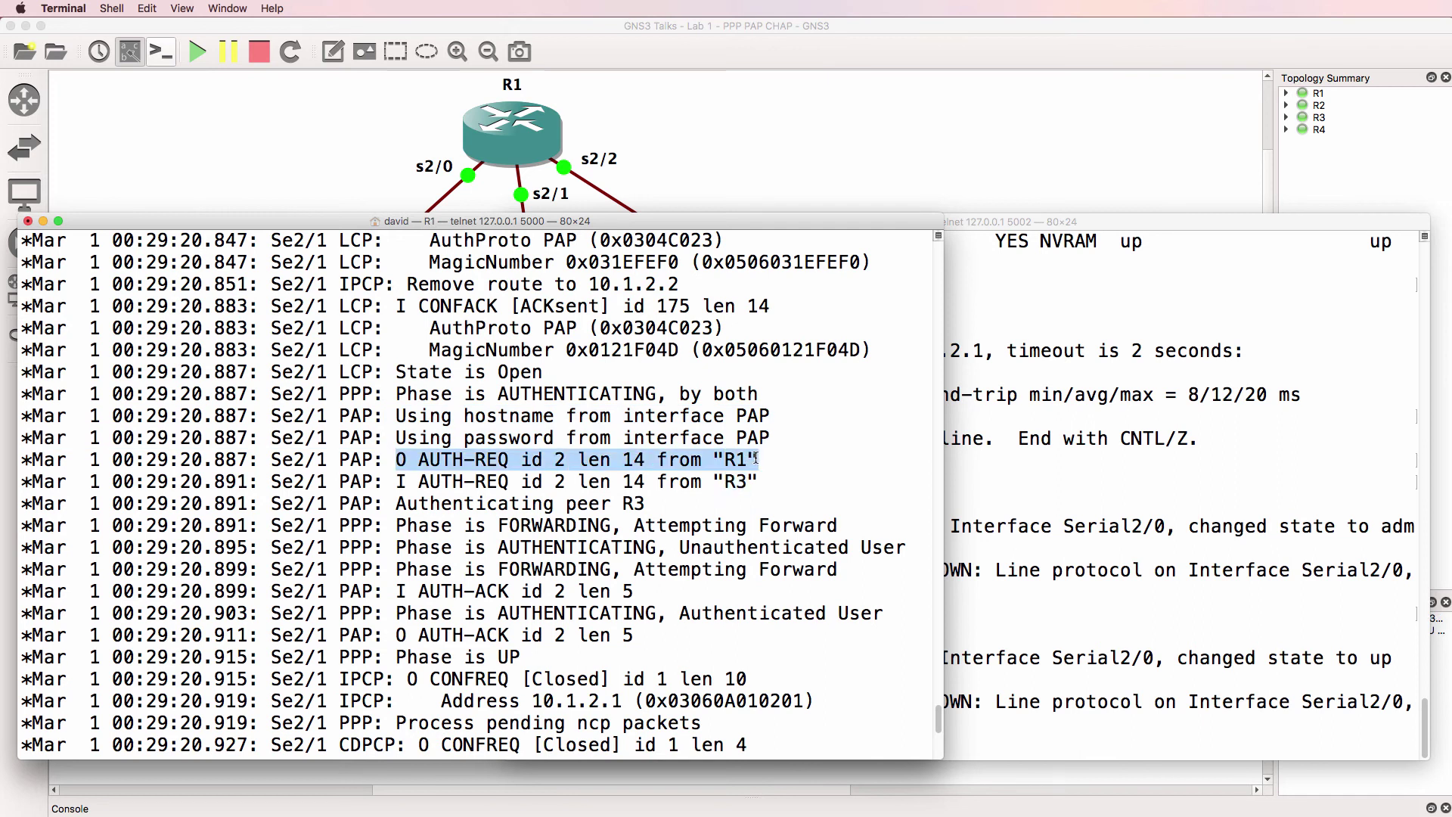
left_click_drag(396, 482, 656, 499)
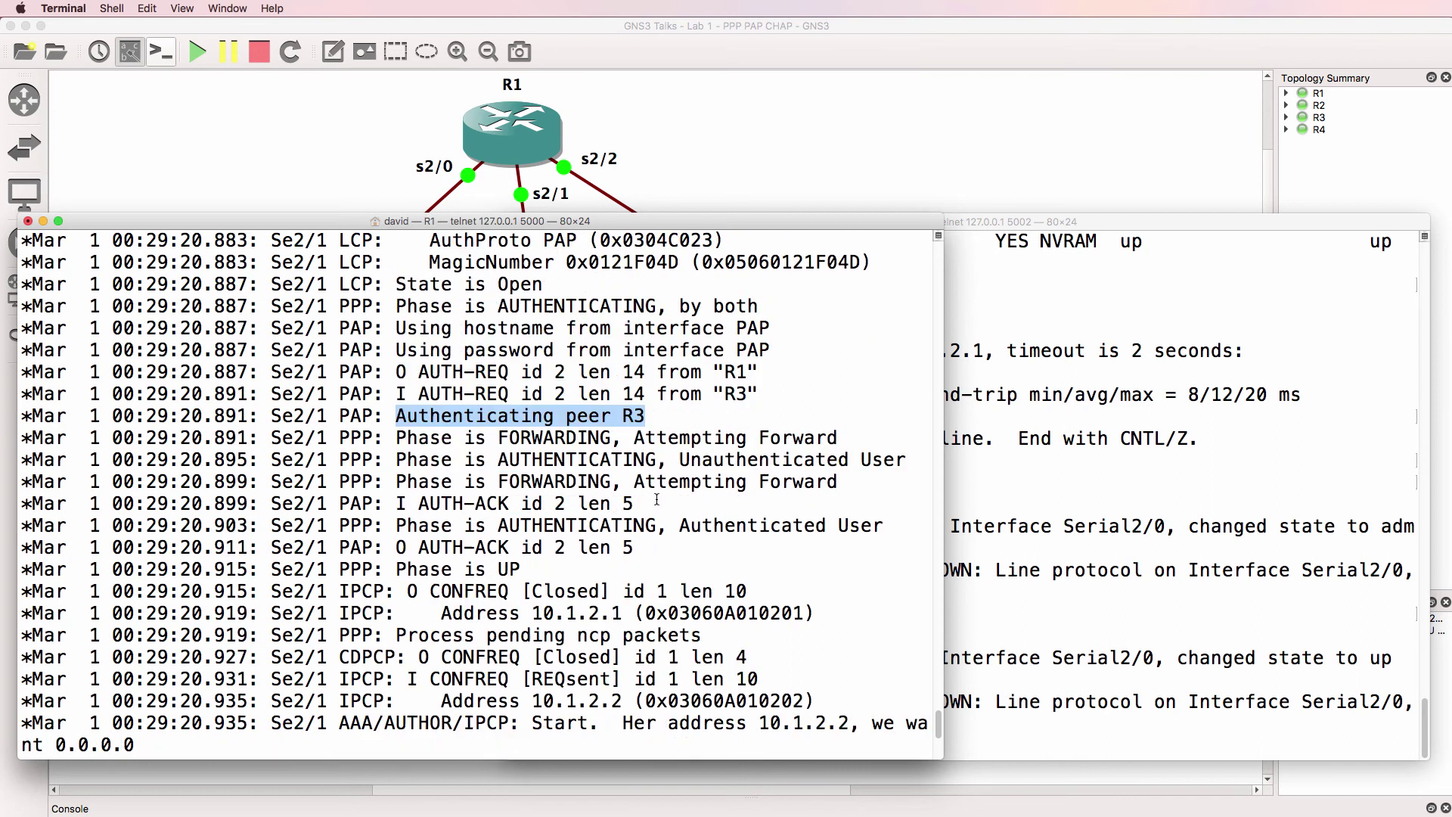
left_click_drag(326, 349, 919, 363)
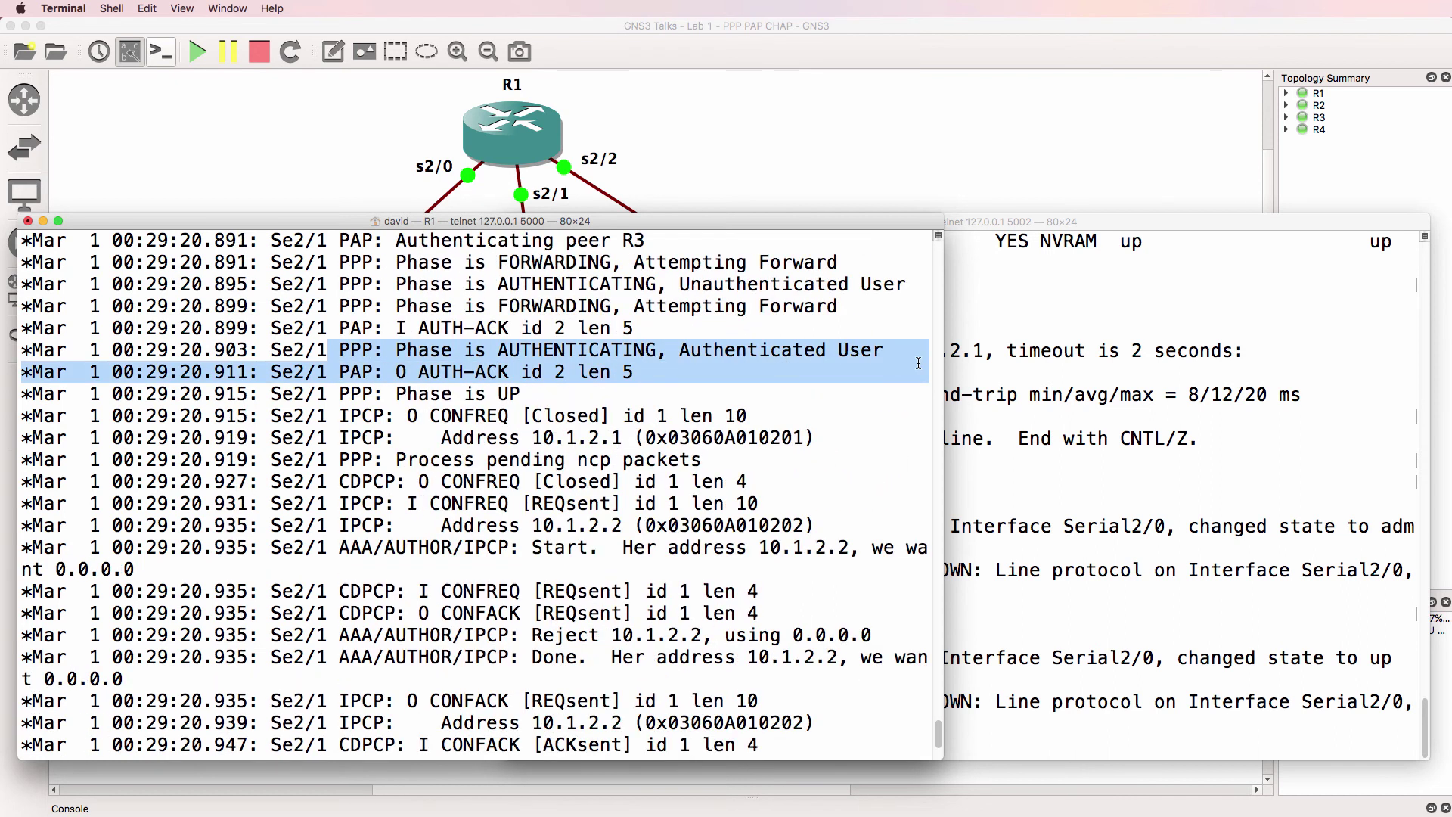
left_click_drag(339, 393, 560, 399)
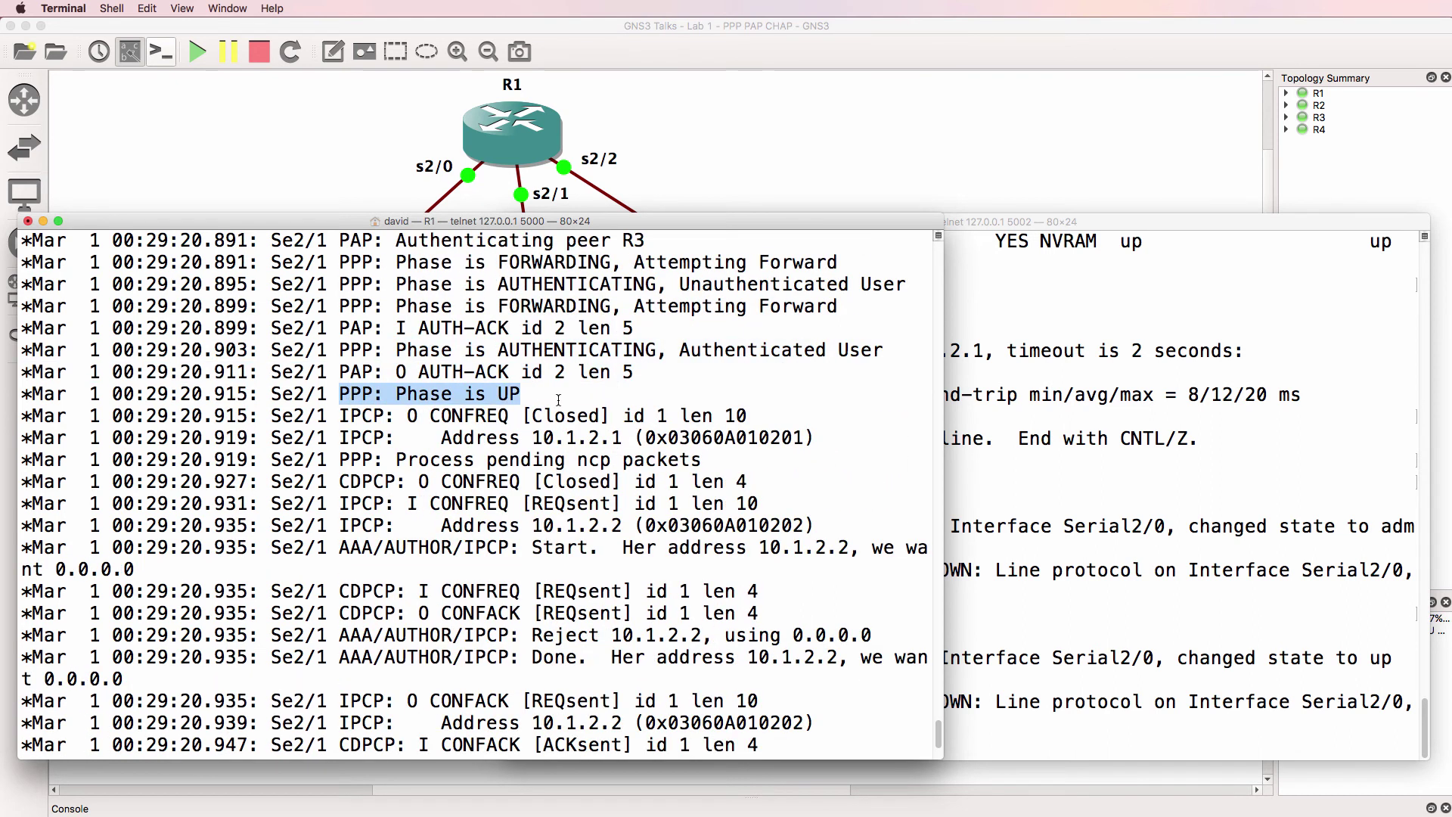
Highlight IPCP addresses 10.1.2.1 and 10.1.2.2, State Open, and the installed route.
left_click(338, 416)
left_click_drag(339, 415, 859, 520)
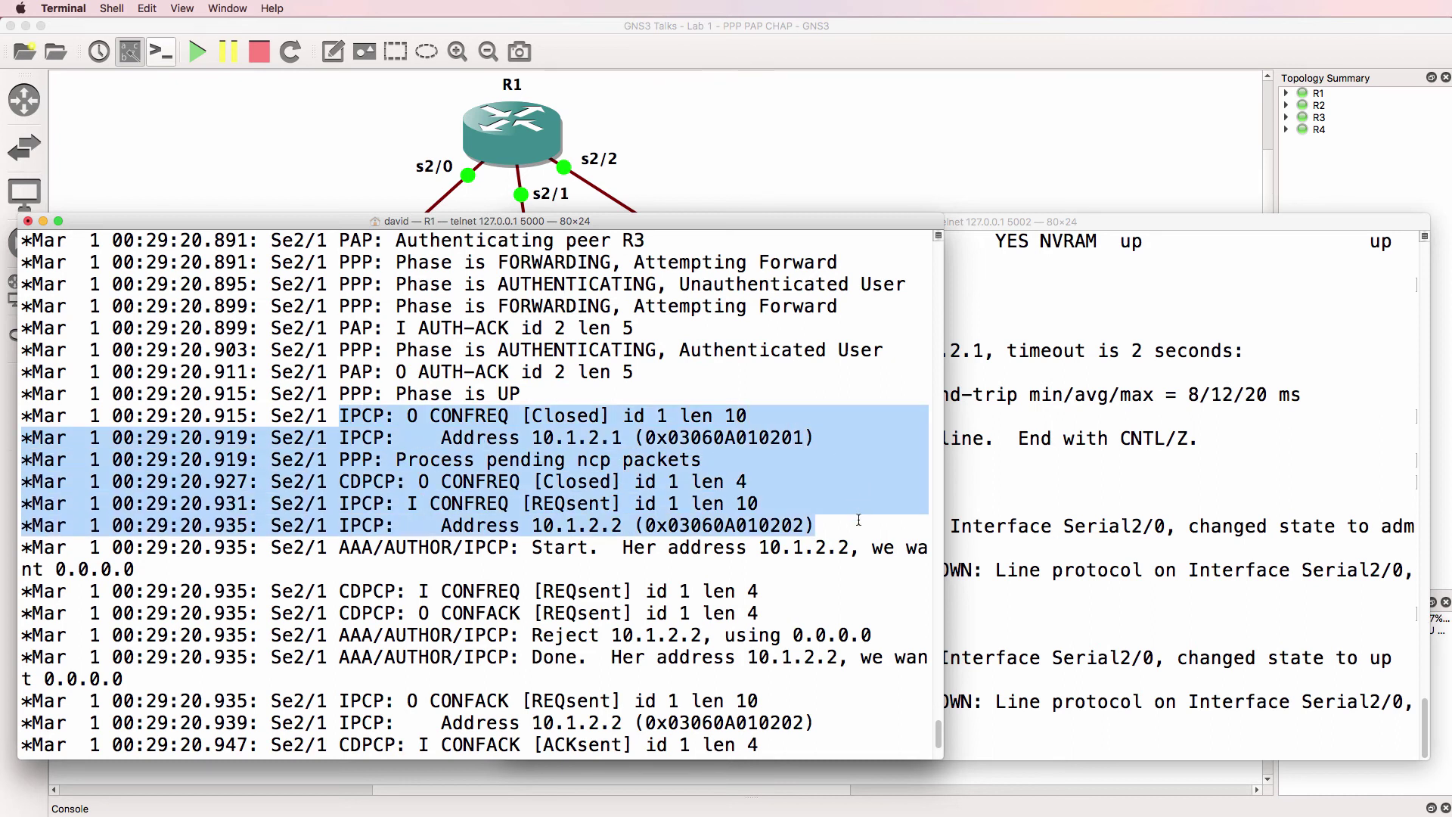
left_click(487, 419)
left_click_drag(432, 437, 622, 437)
left_click_drag(439, 525, 870, 540)
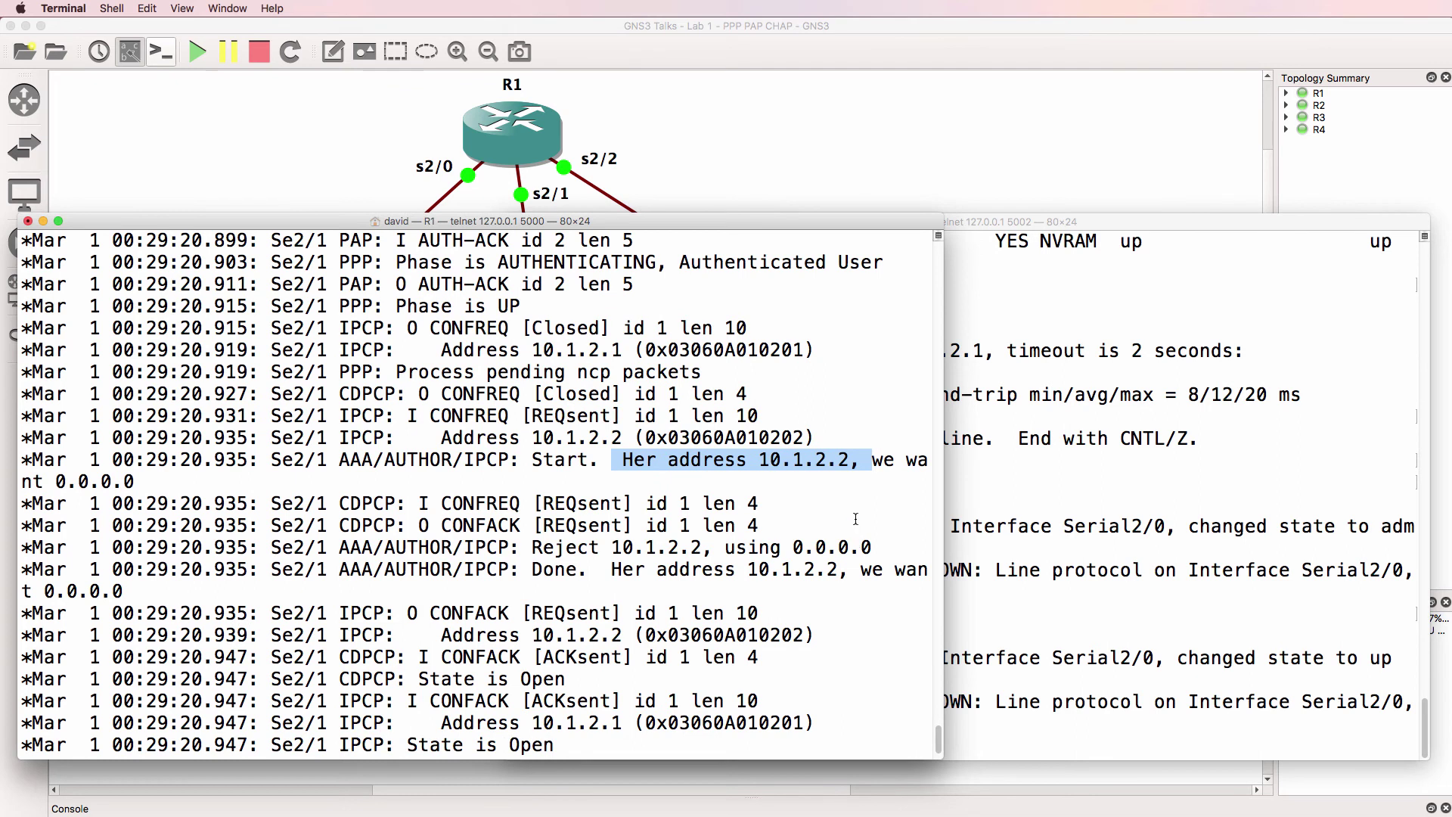
key("Return")
key("Return")
left_click_drag(536, 657, 686, 659)
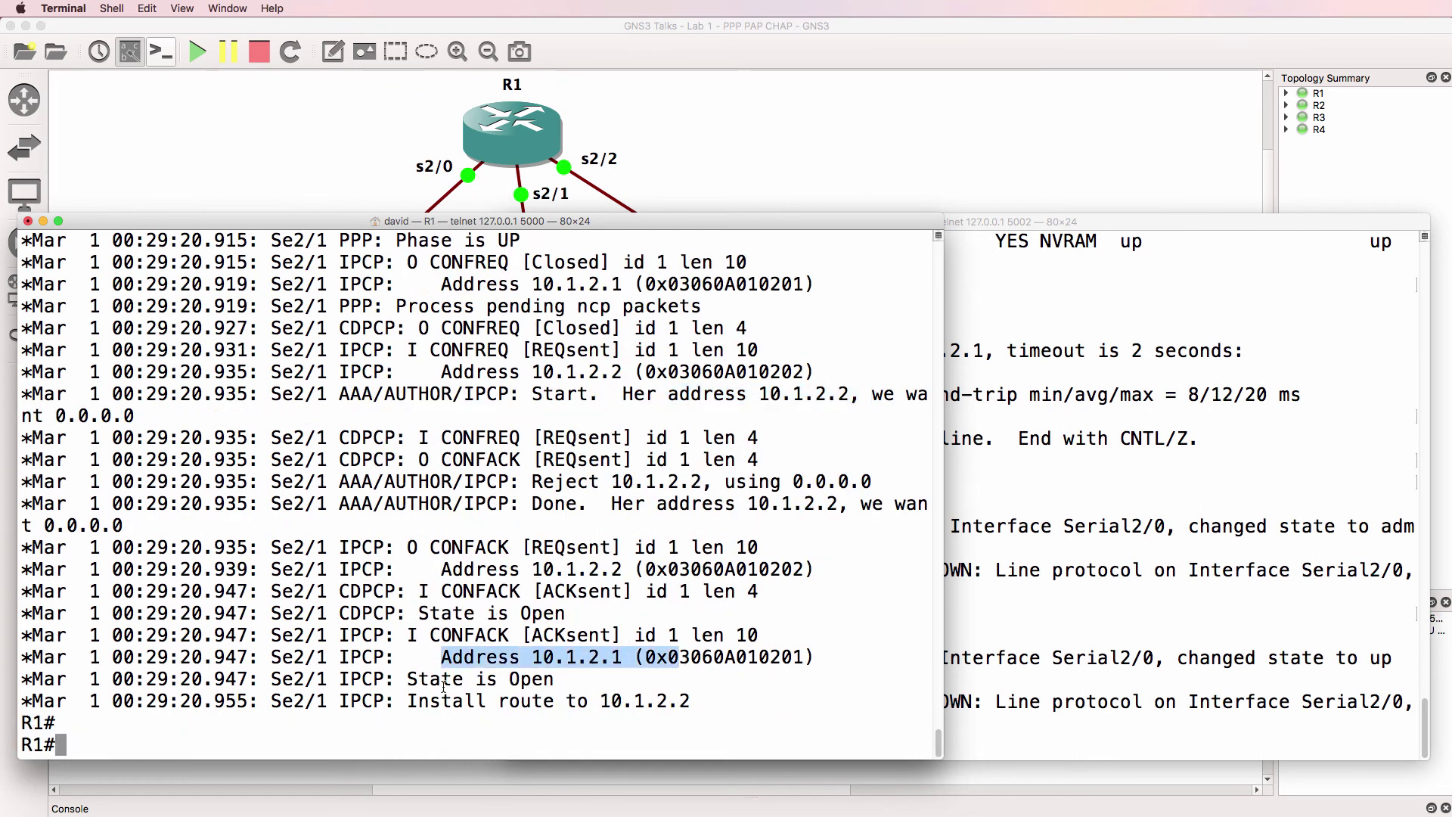
left_click_drag(409, 678, 589, 680)
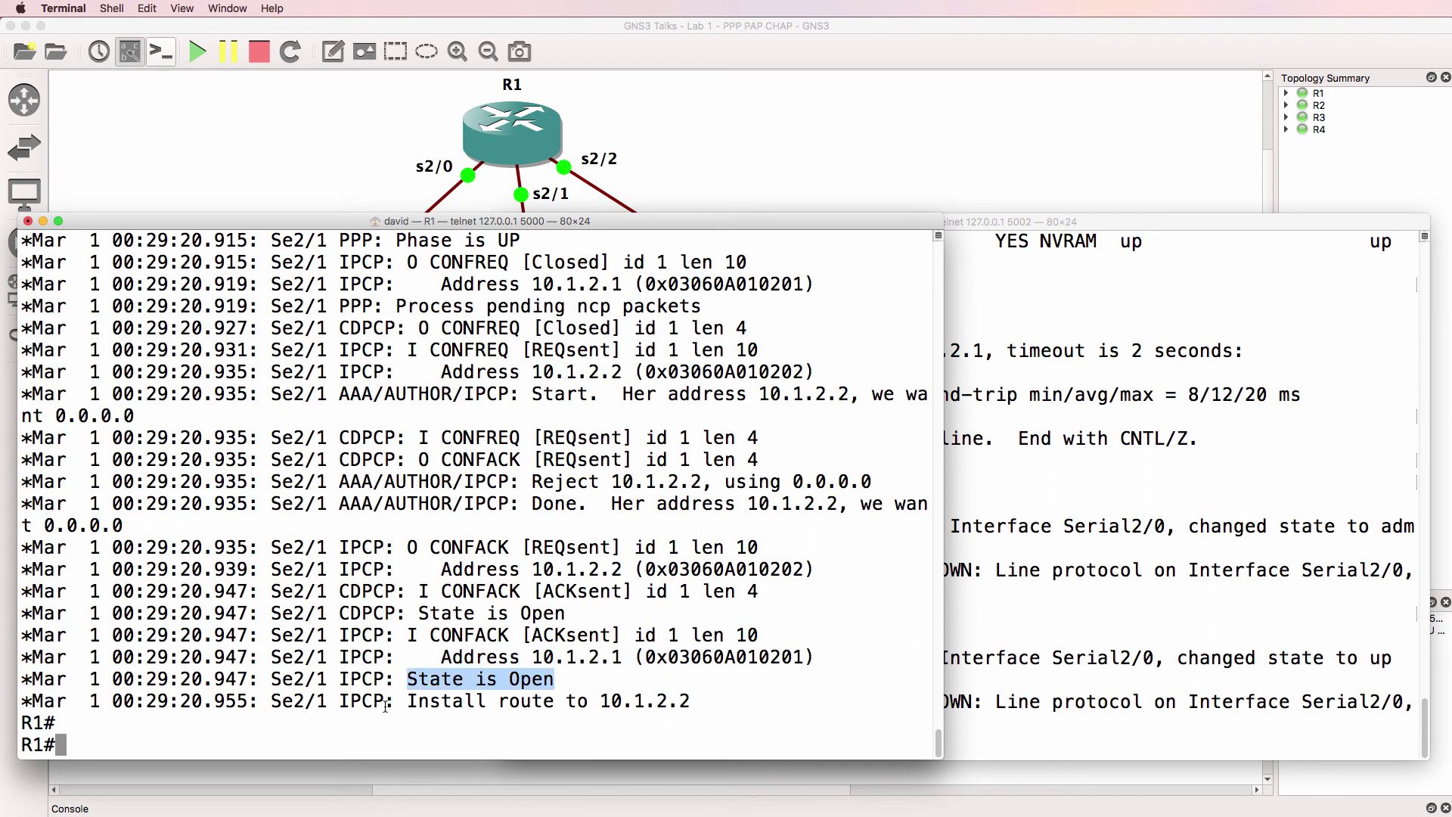
left_click_drag(384, 704, 742, 701)
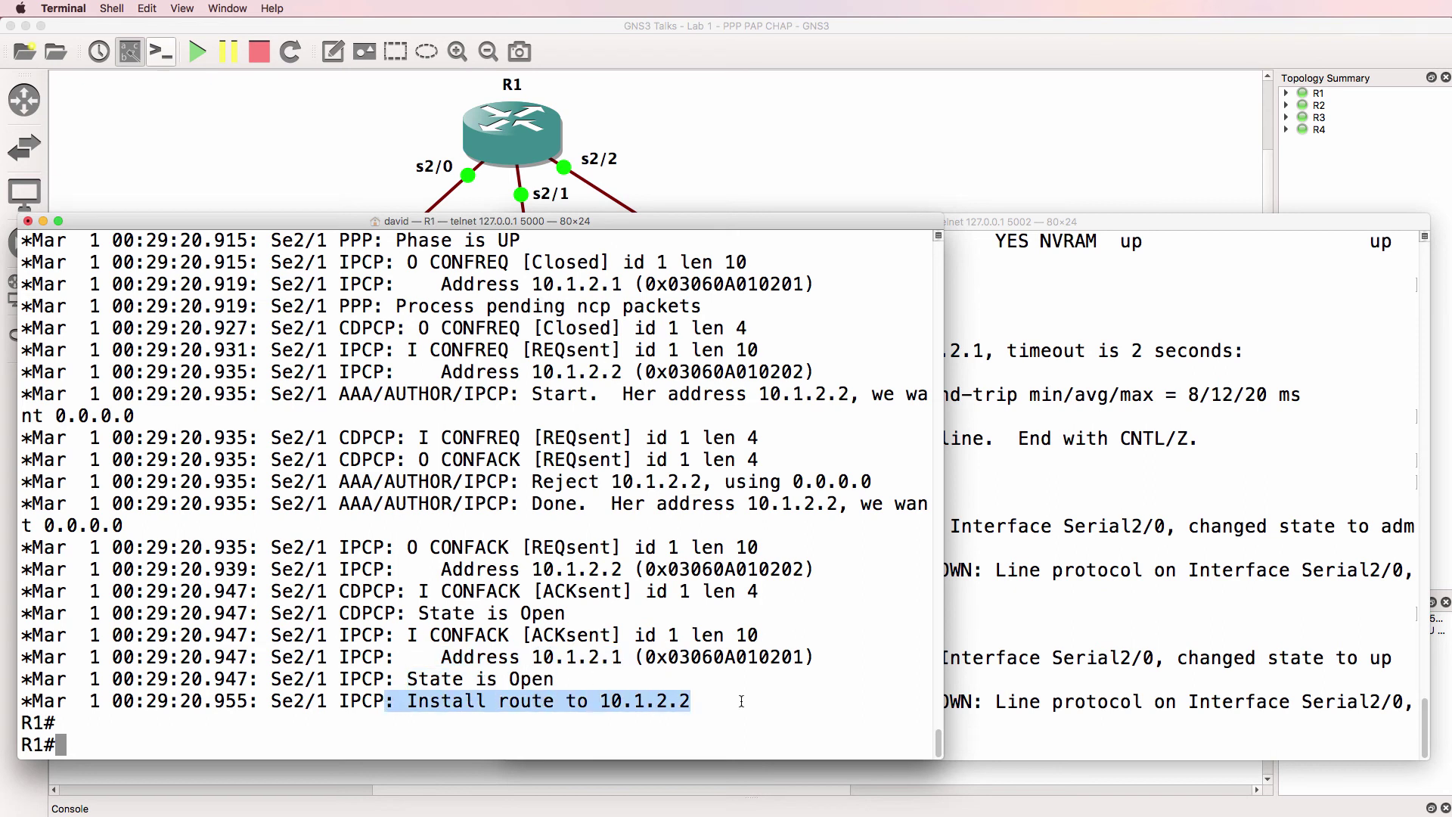
Show R1's routing table, highlighting 10.1.2.2/32 and 10.1.2.0/24 on Serial2/1.
type("sh ip route")
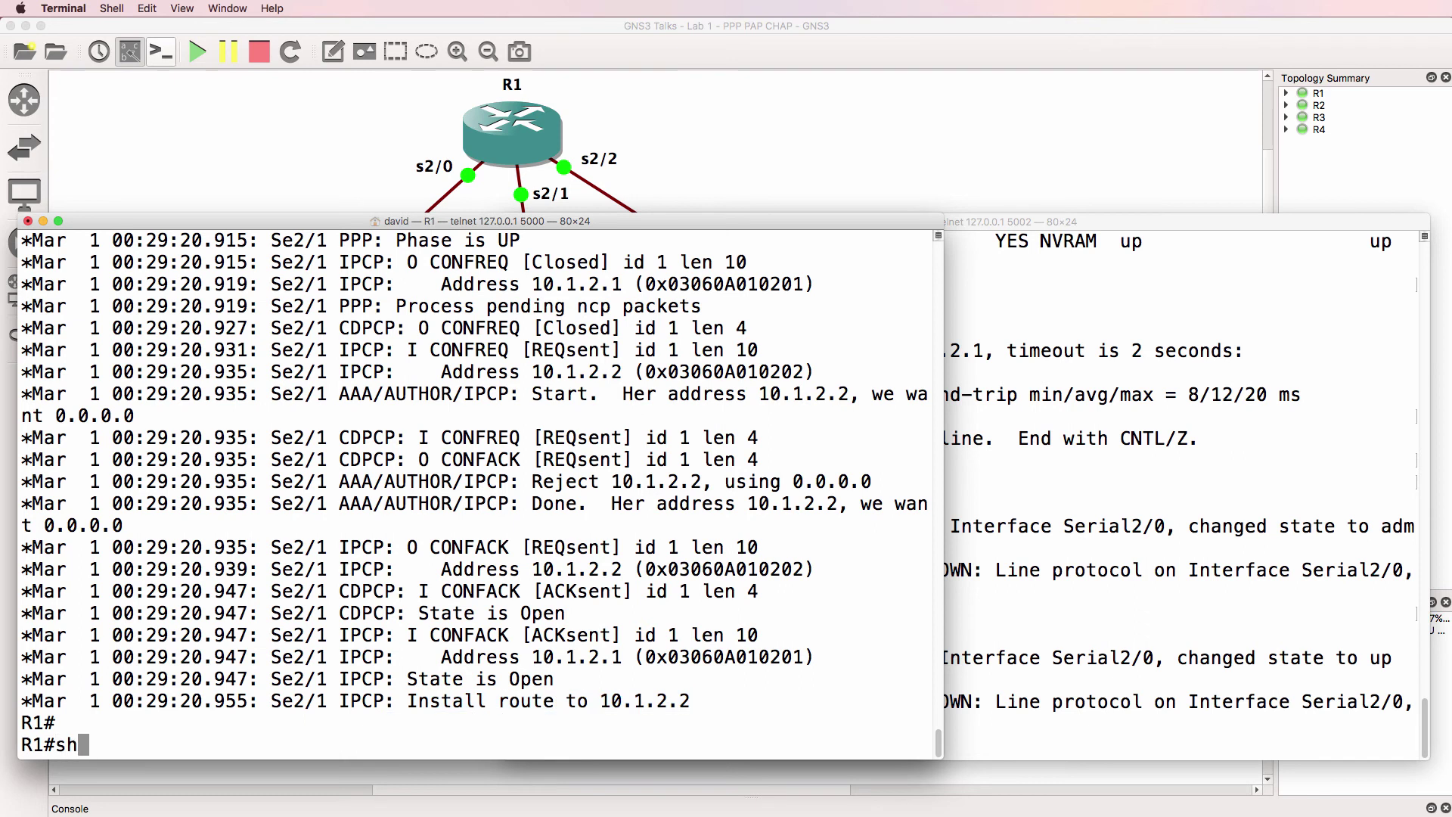
key("Return")
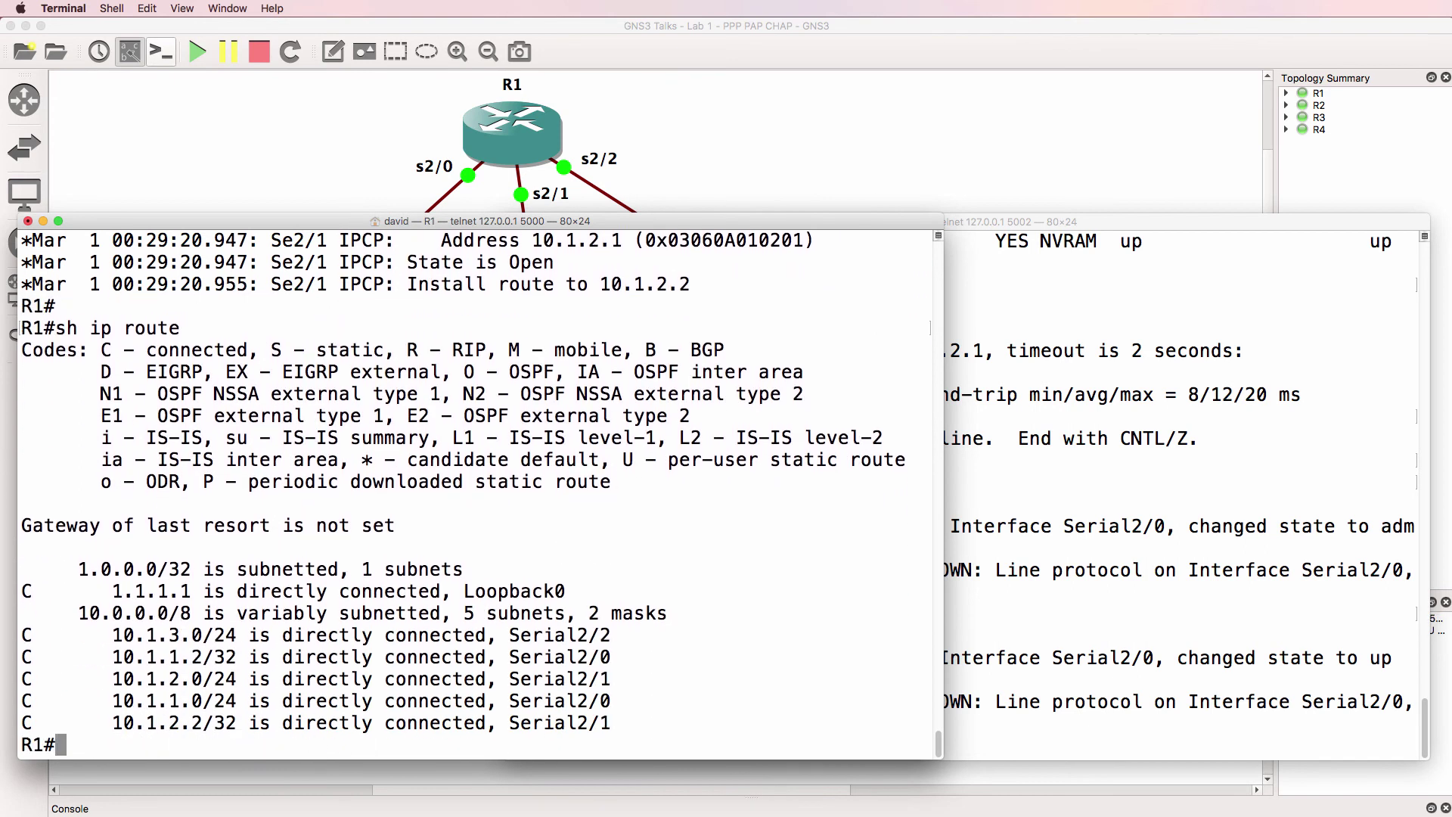
left_click_drag(21, 722, 876, 716)
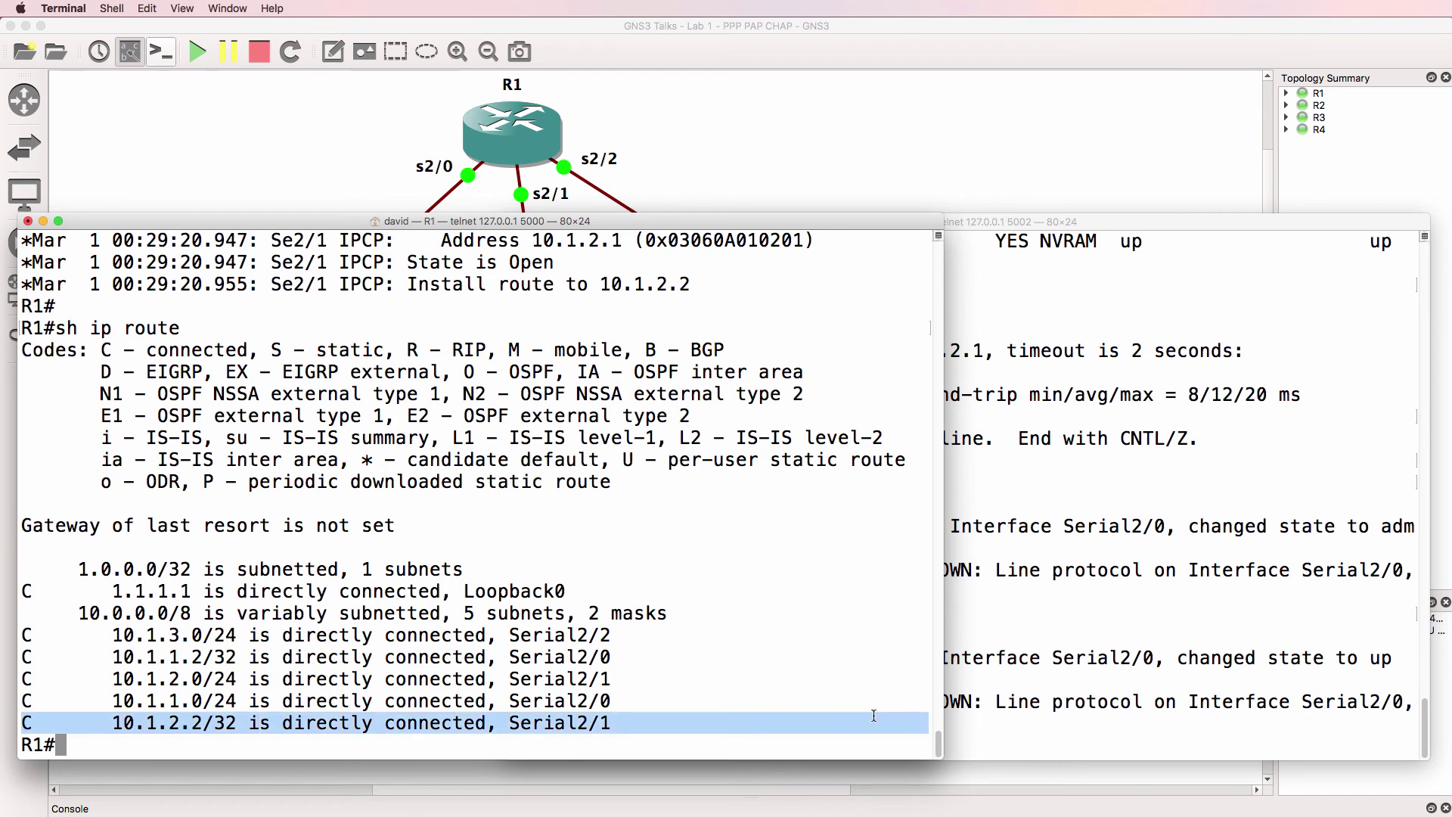
left_click_drag(19, 680, 669, 684)
left_click_drag(614, 724, 25, 722)
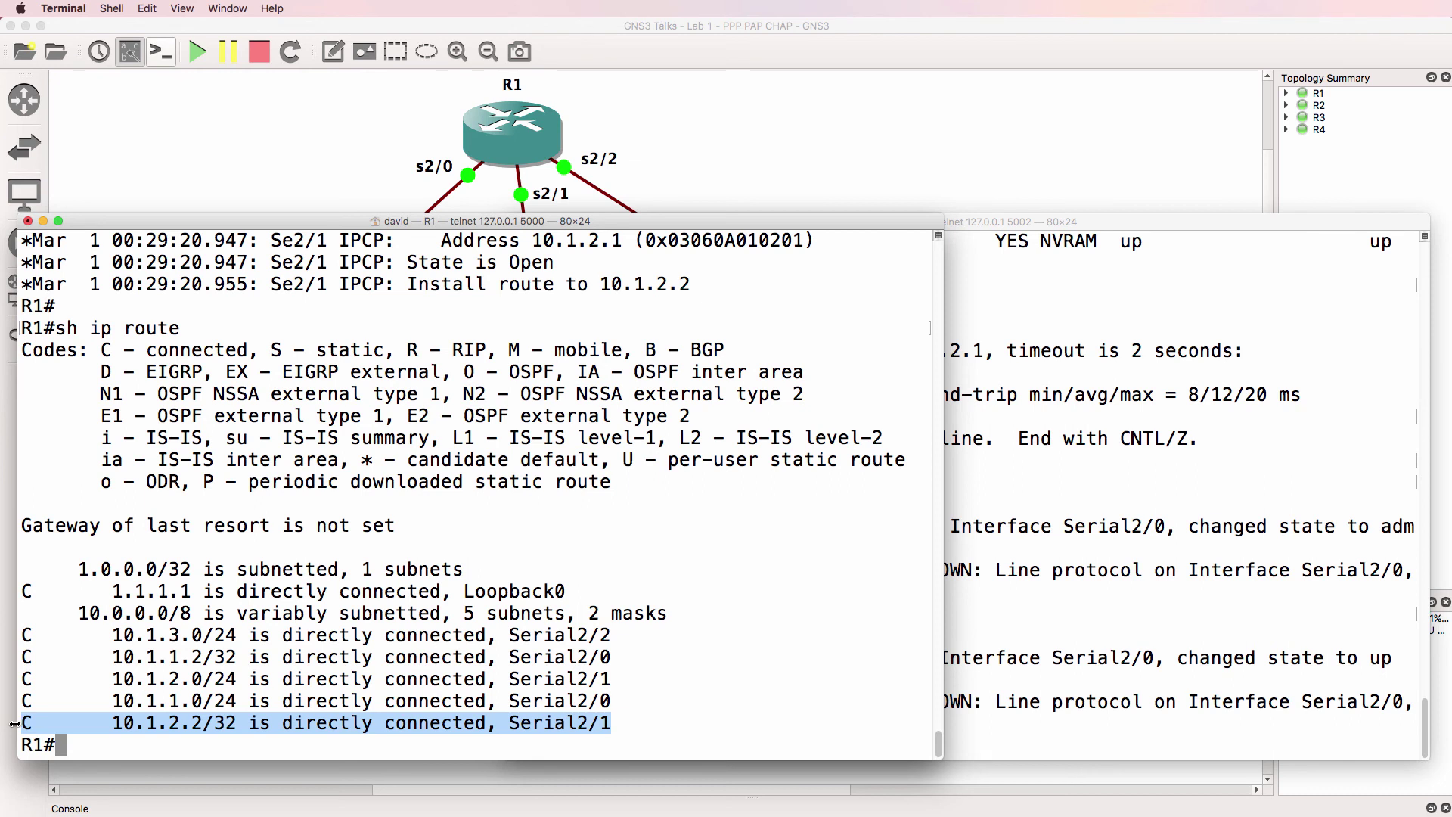
Run sh ip route on R3.
left_click(1135, 606)
key("Return")
type("sh ip route")
key("Return")
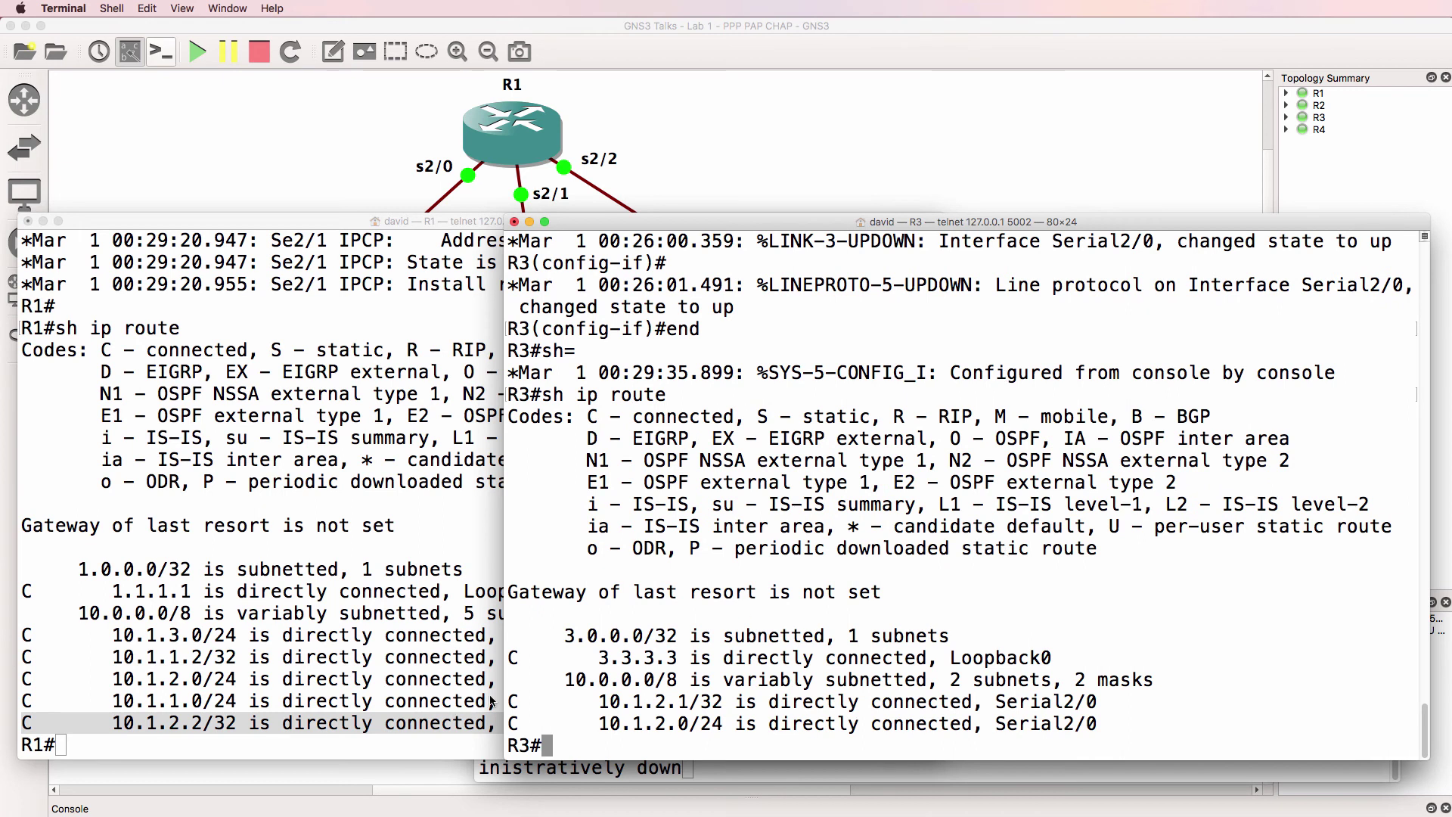
Highlight R3's 10.1.2.1/32 and 10.1.2.0/24 routes, then show its Serial2/0 running config.
left_click_drag(509, 701, 1188, 694)
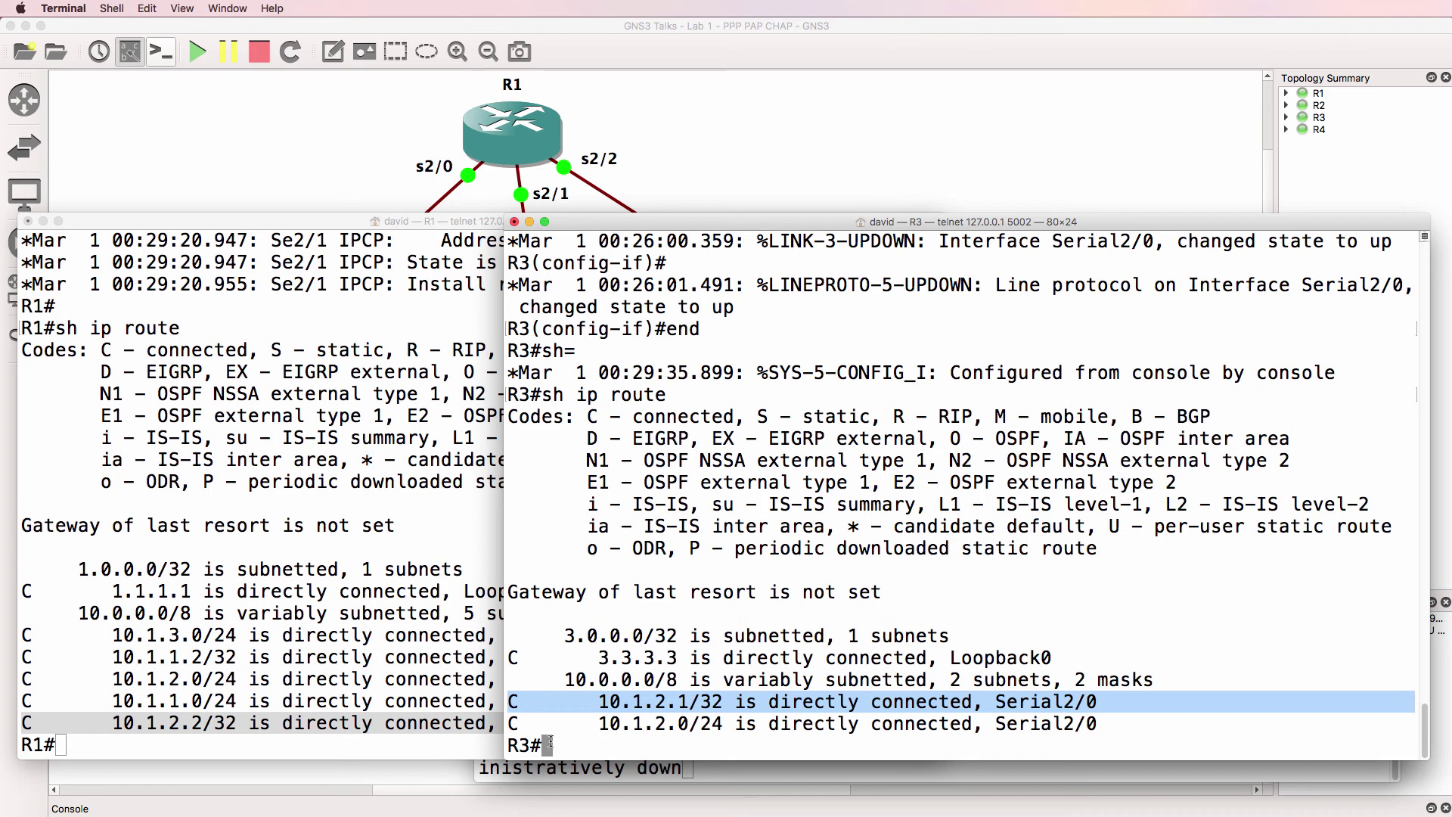
left_click_drag(512, 725, 1125, 724)
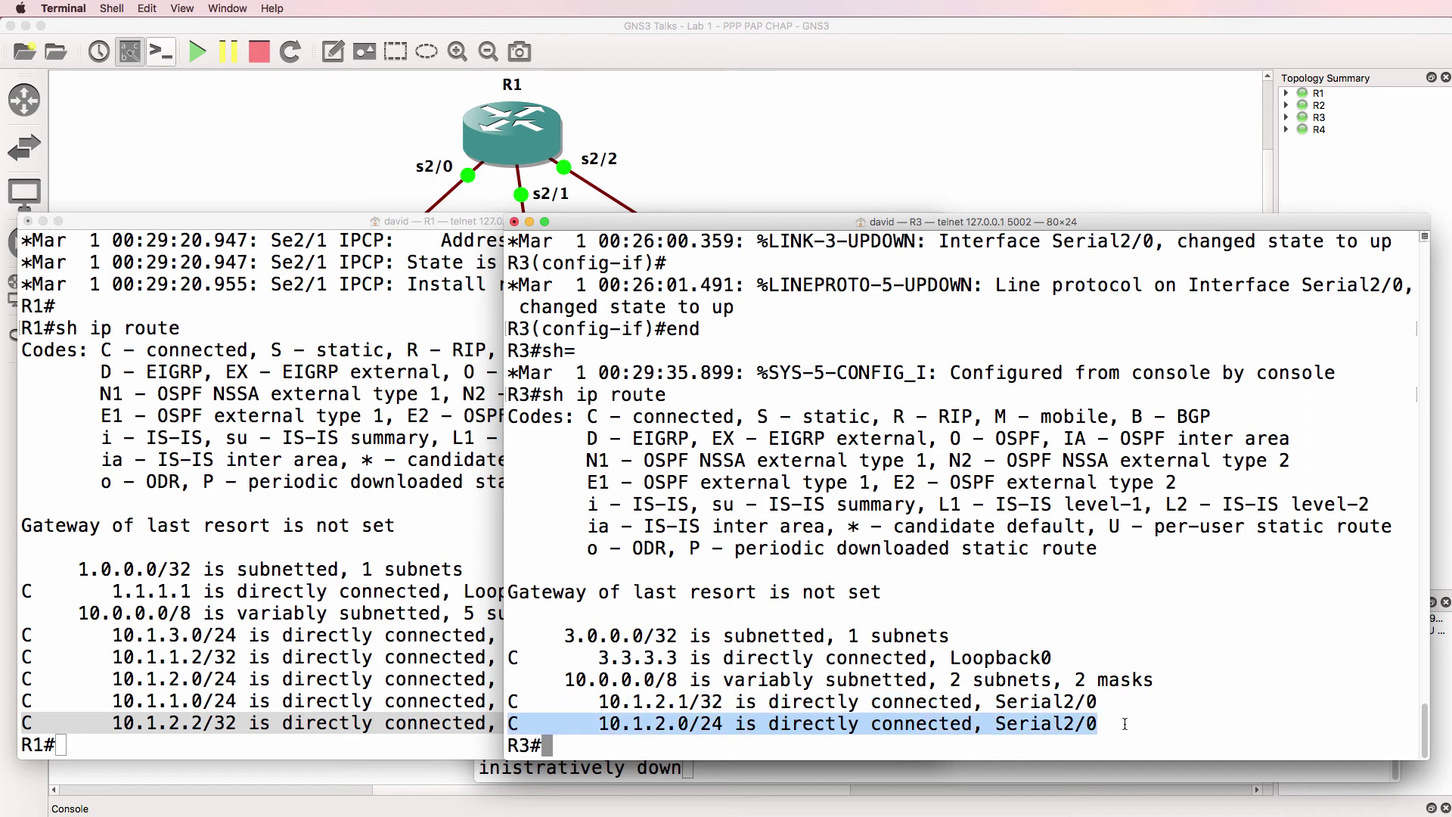
type("sh r")
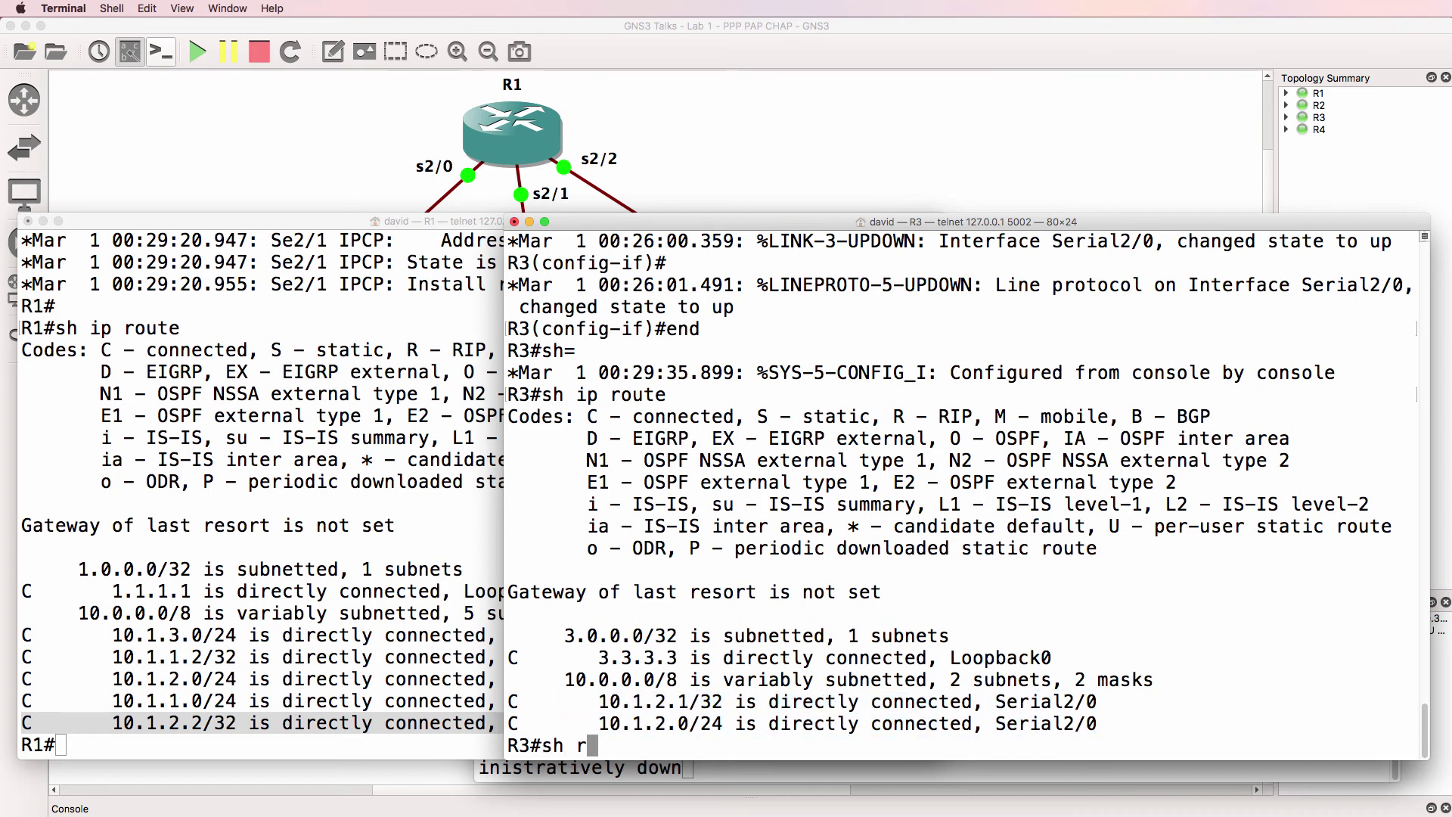
type("un int s2/0")
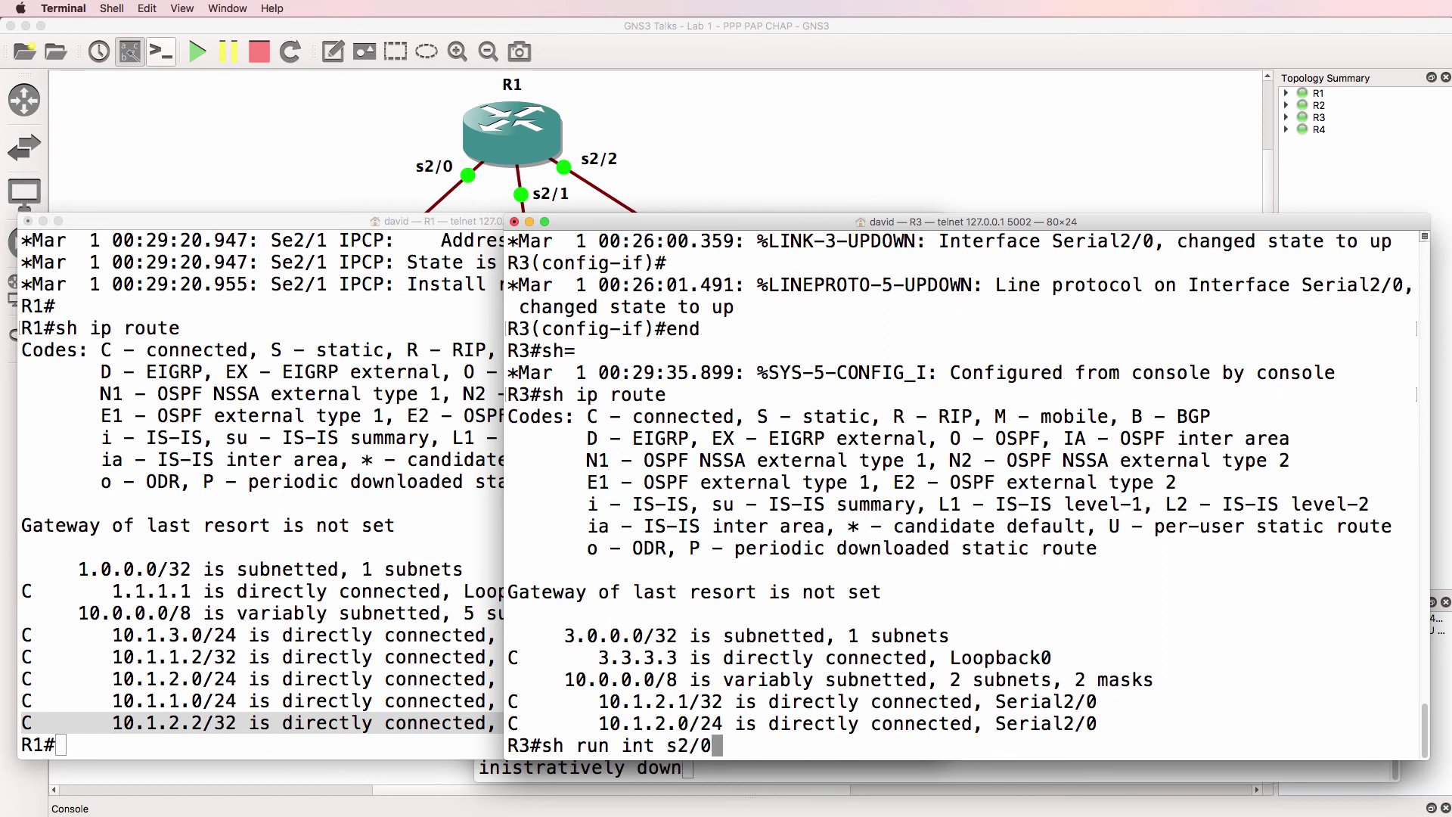
key("Return")
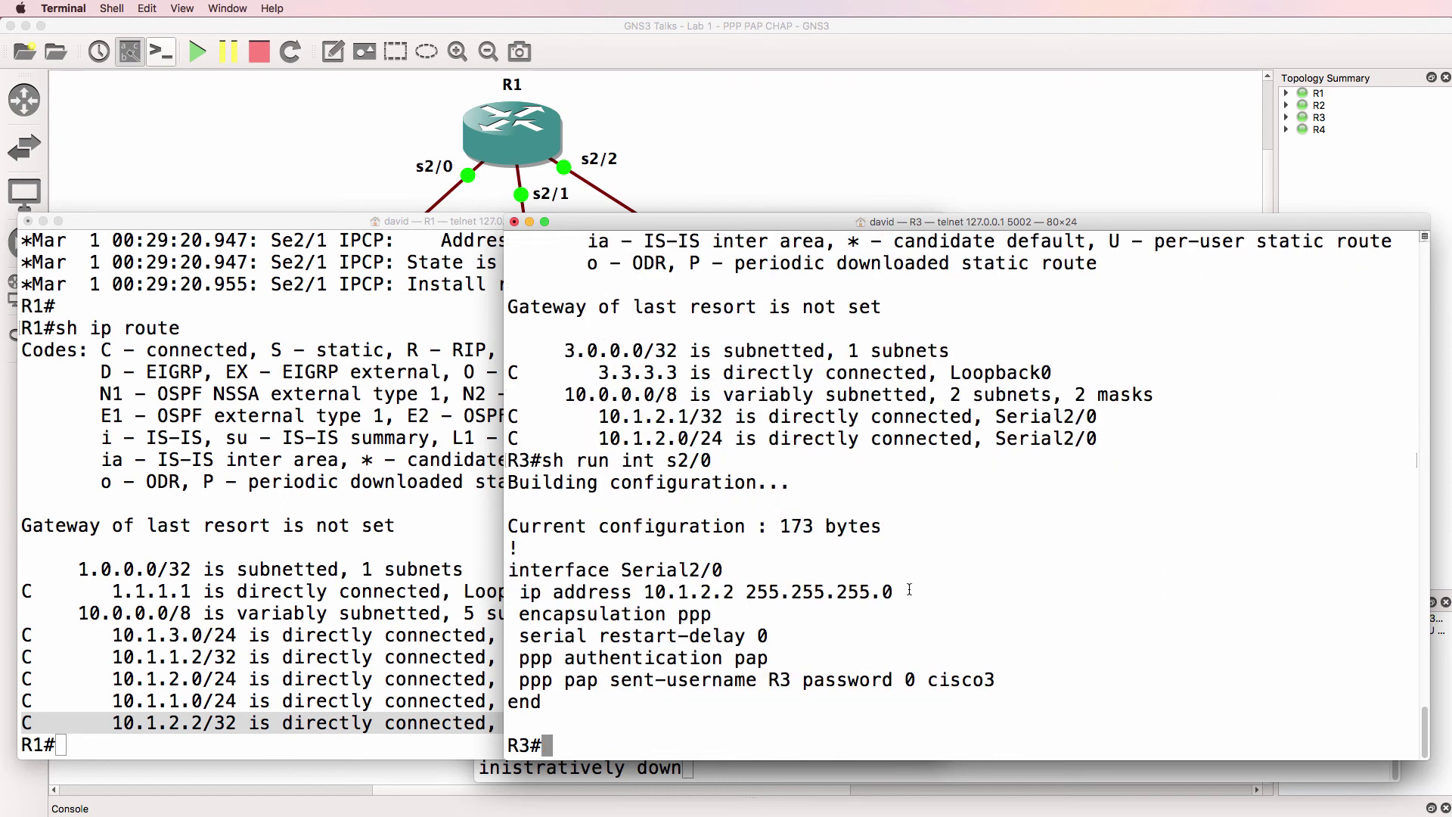
left_click_drag(900, 591, 508, 591)
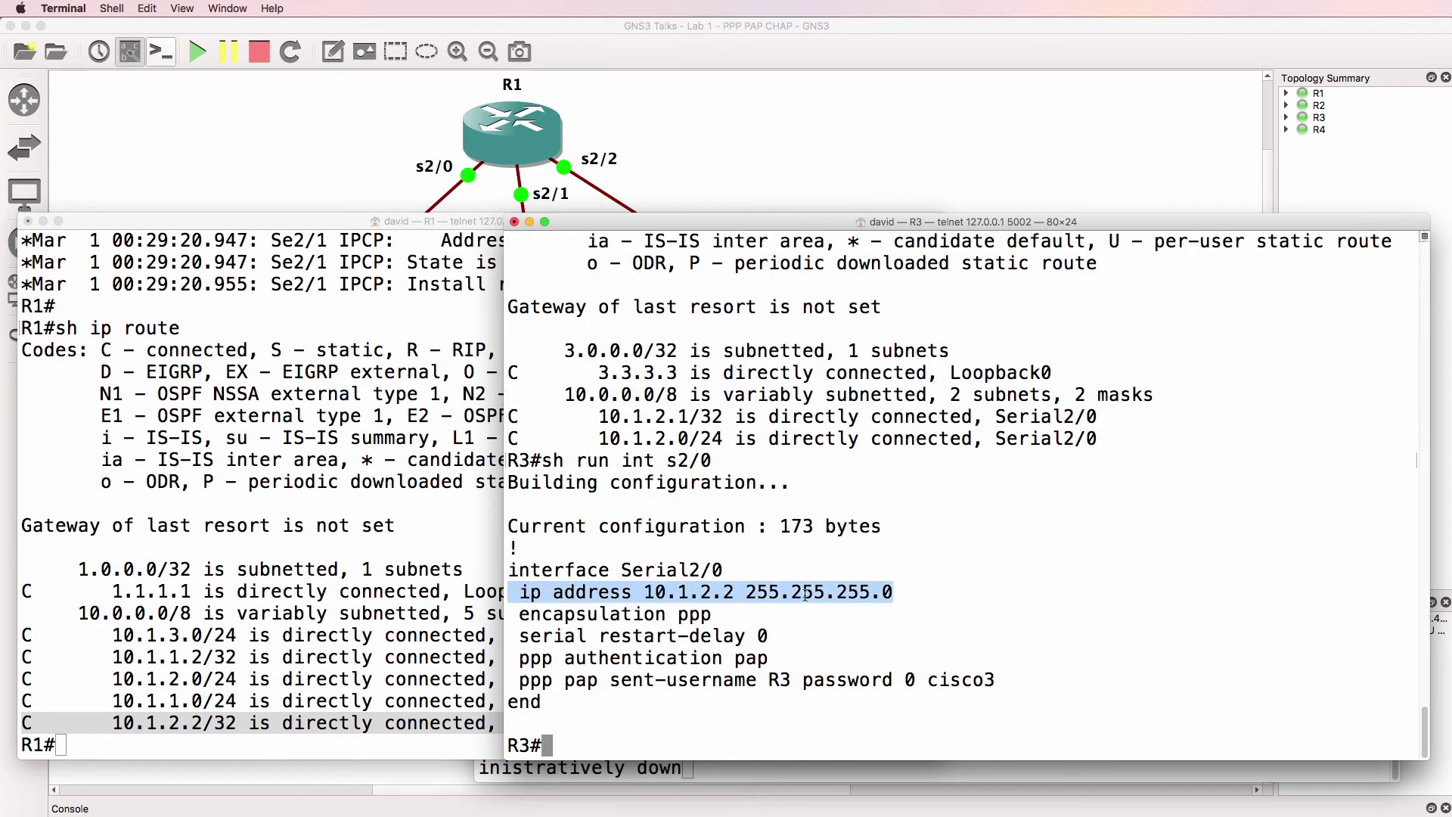
Show R1's Serial2/1 running config and compare both routers' PAP sent-username lines.
left_click(94, 616)
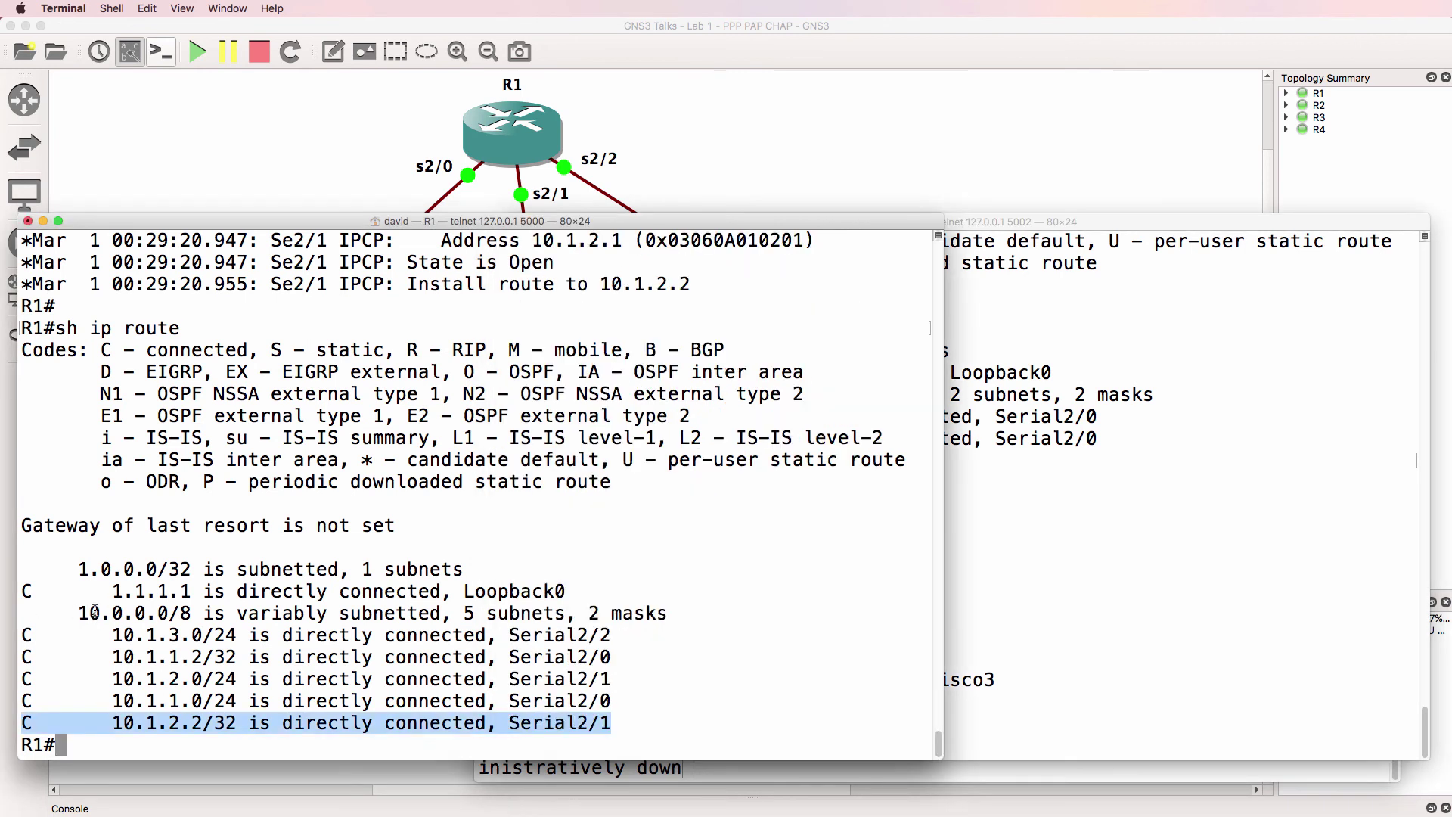
type("sh run int s2/1")
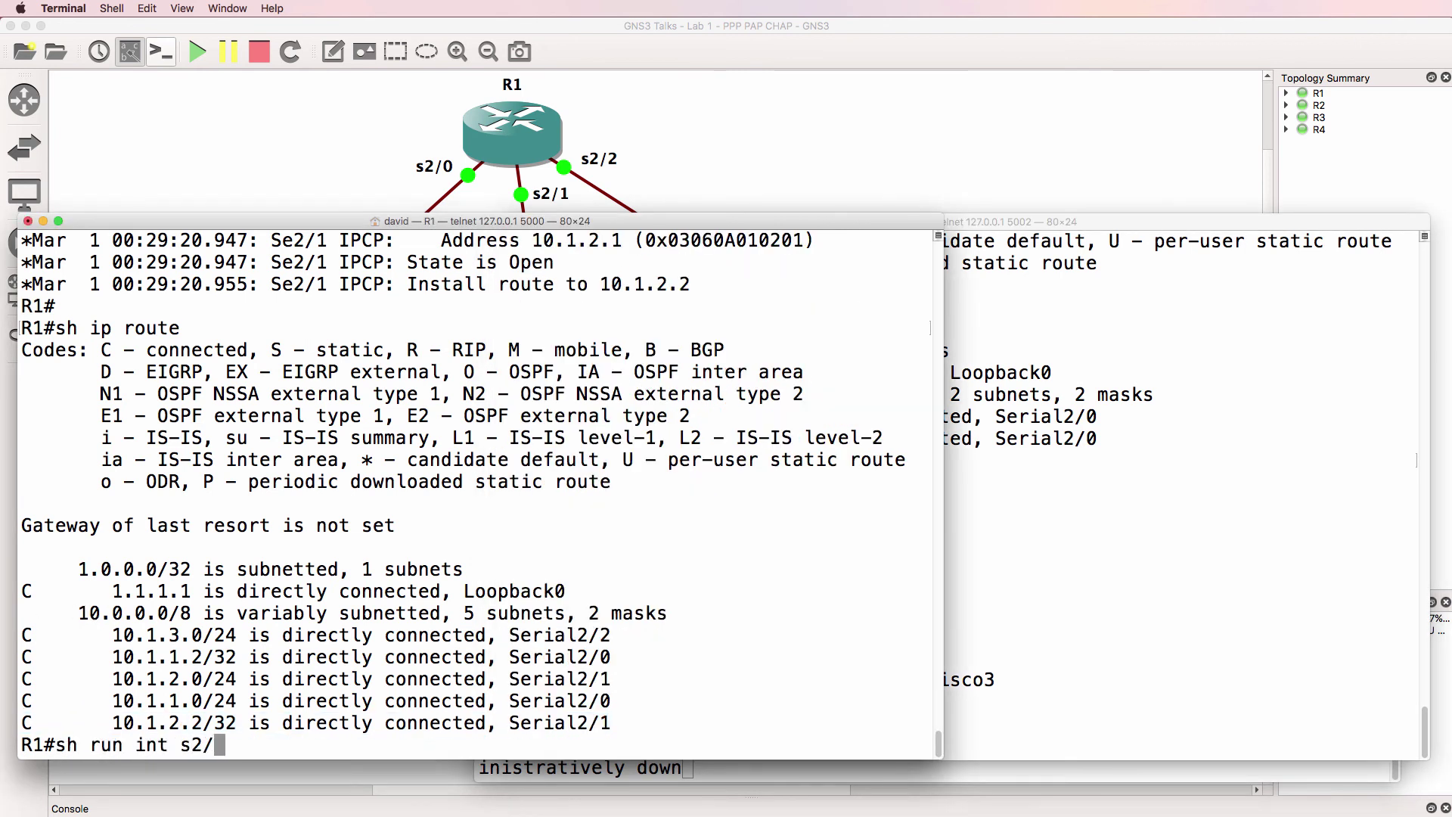
key("Return")
left_click_drag(444, 584, 14, 595)
left_click_drag(542, 685, 58, 683)
left_click(1033, 692)
left_click_drag(1034, 691, 524, 685)
On R1, disable all debugging with un all and enable debug ppp authentication.
left_click(445, 591)
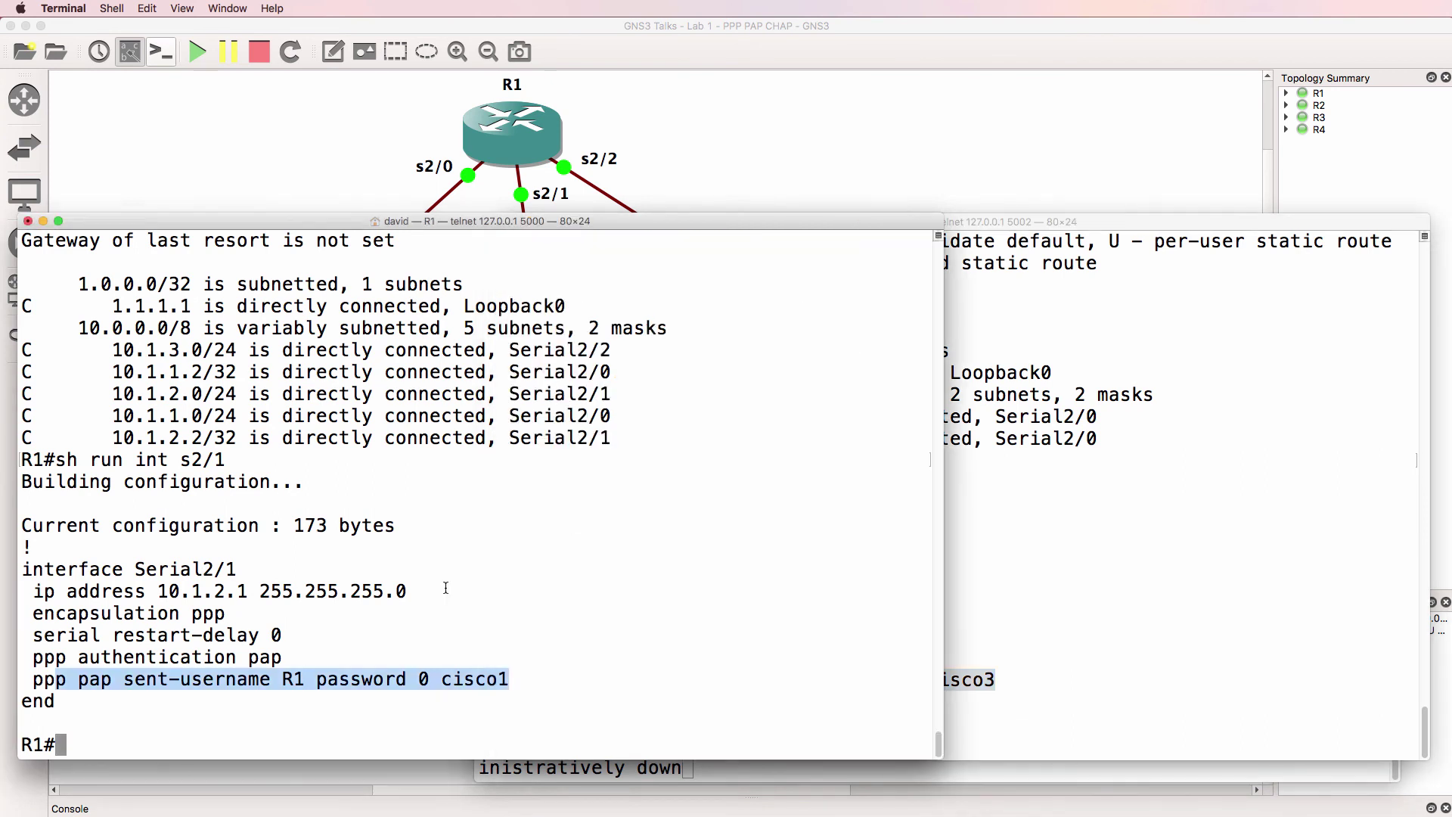
scroll(446, 589, "up", 15)
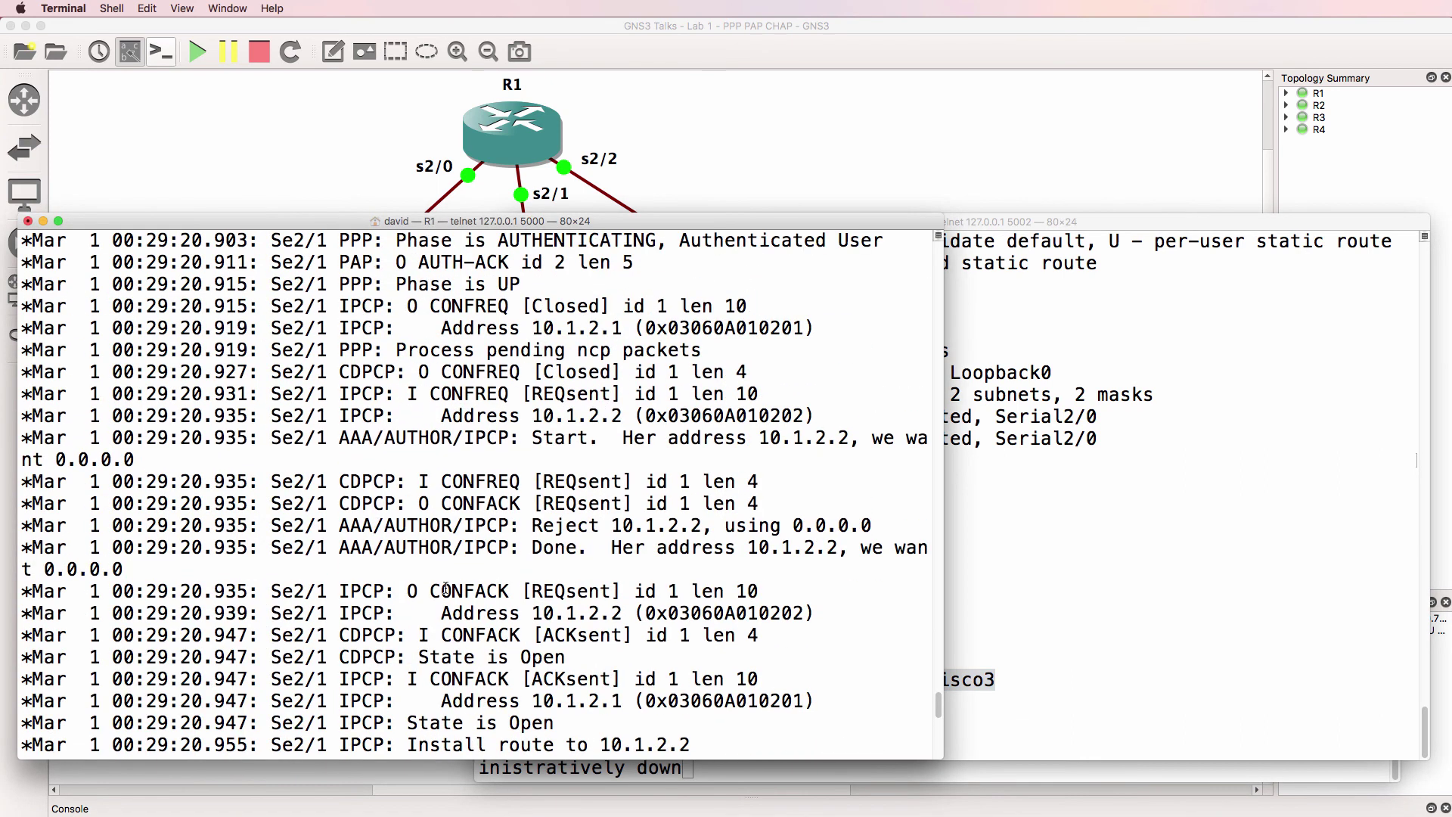
scroll(446, 589, "down", 3)
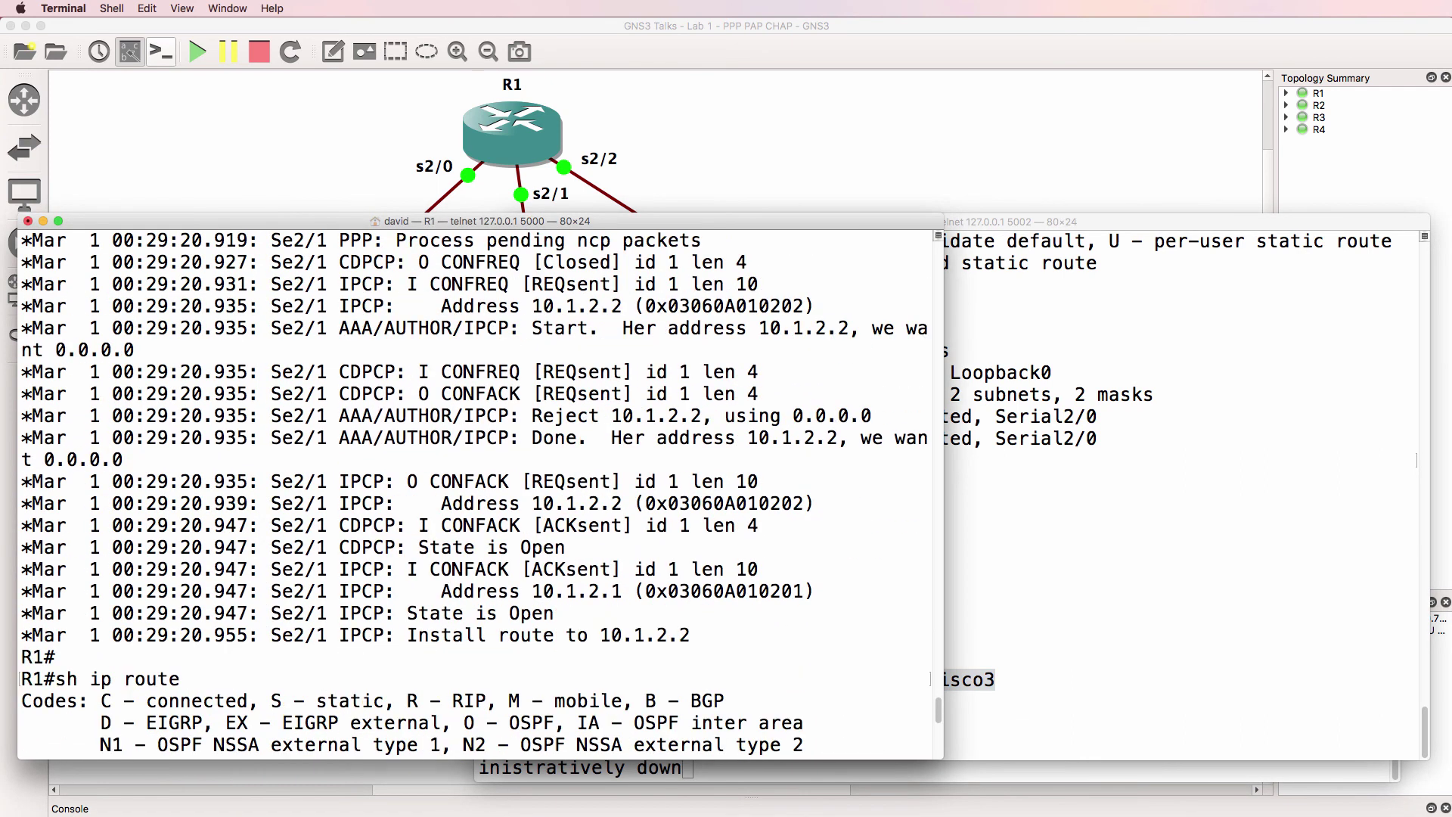
scroll(446, 590, "down", 10)
type("un all")
key("Return")
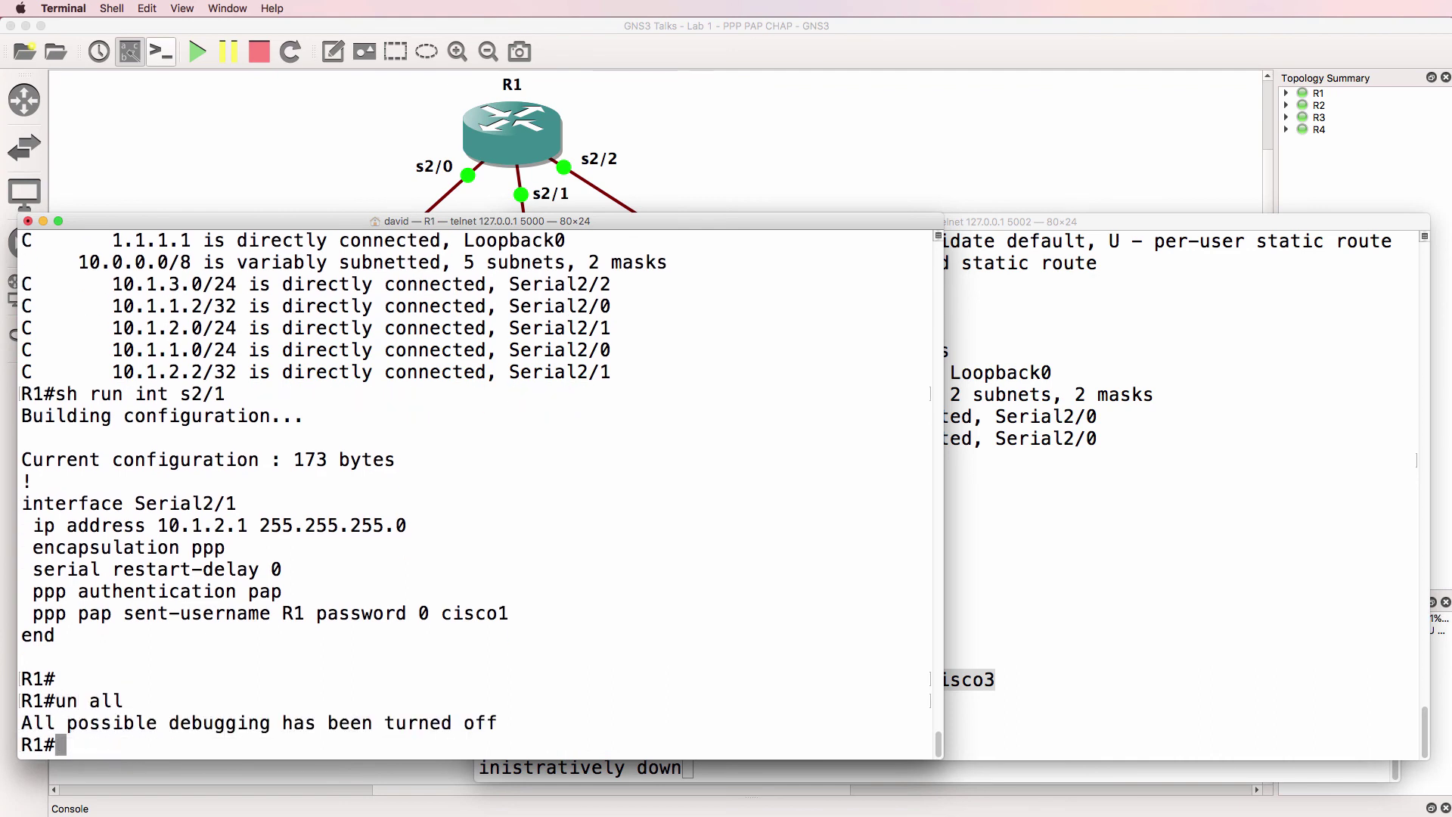
type("debug ppp auth")
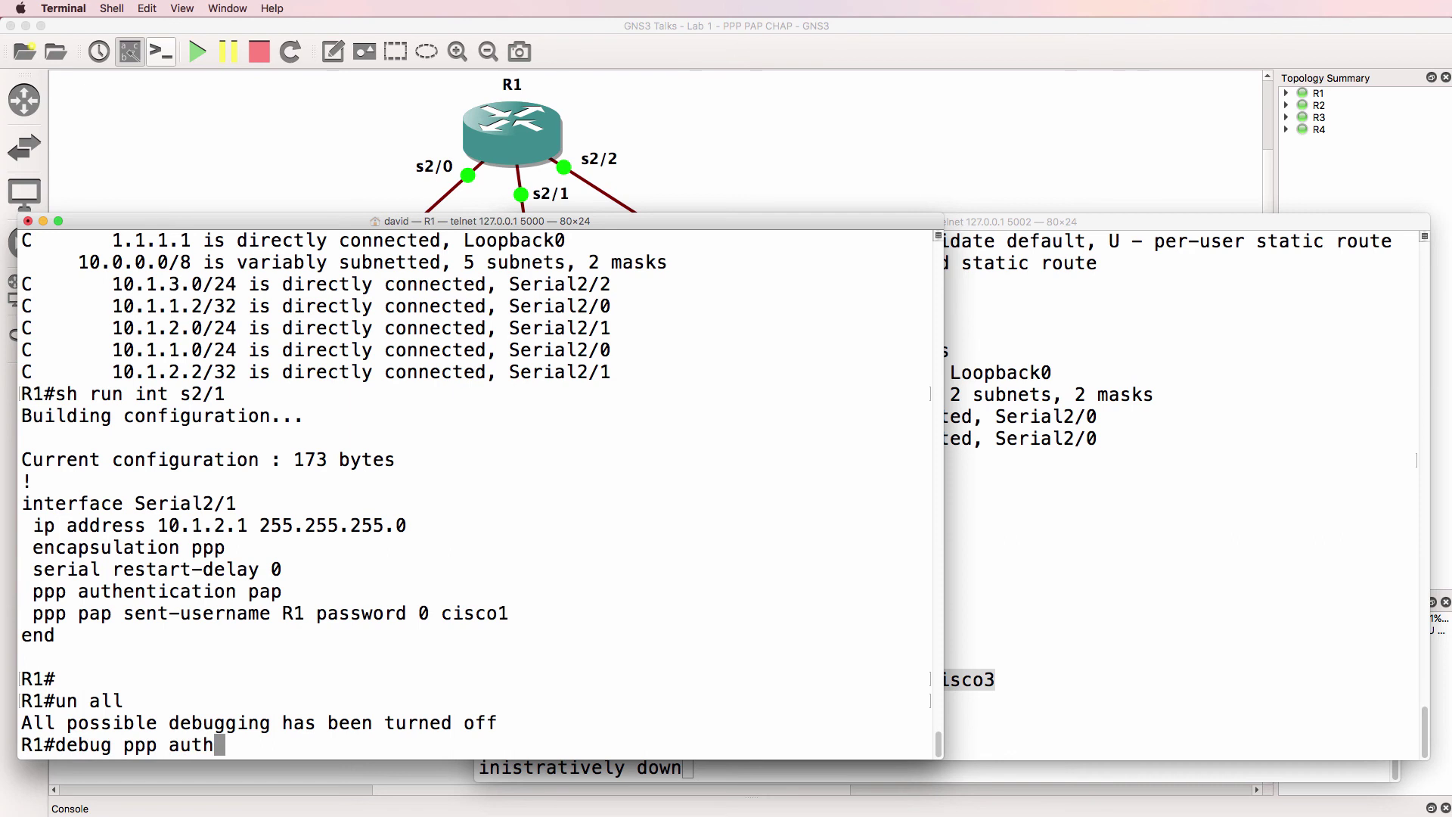
key("Return")
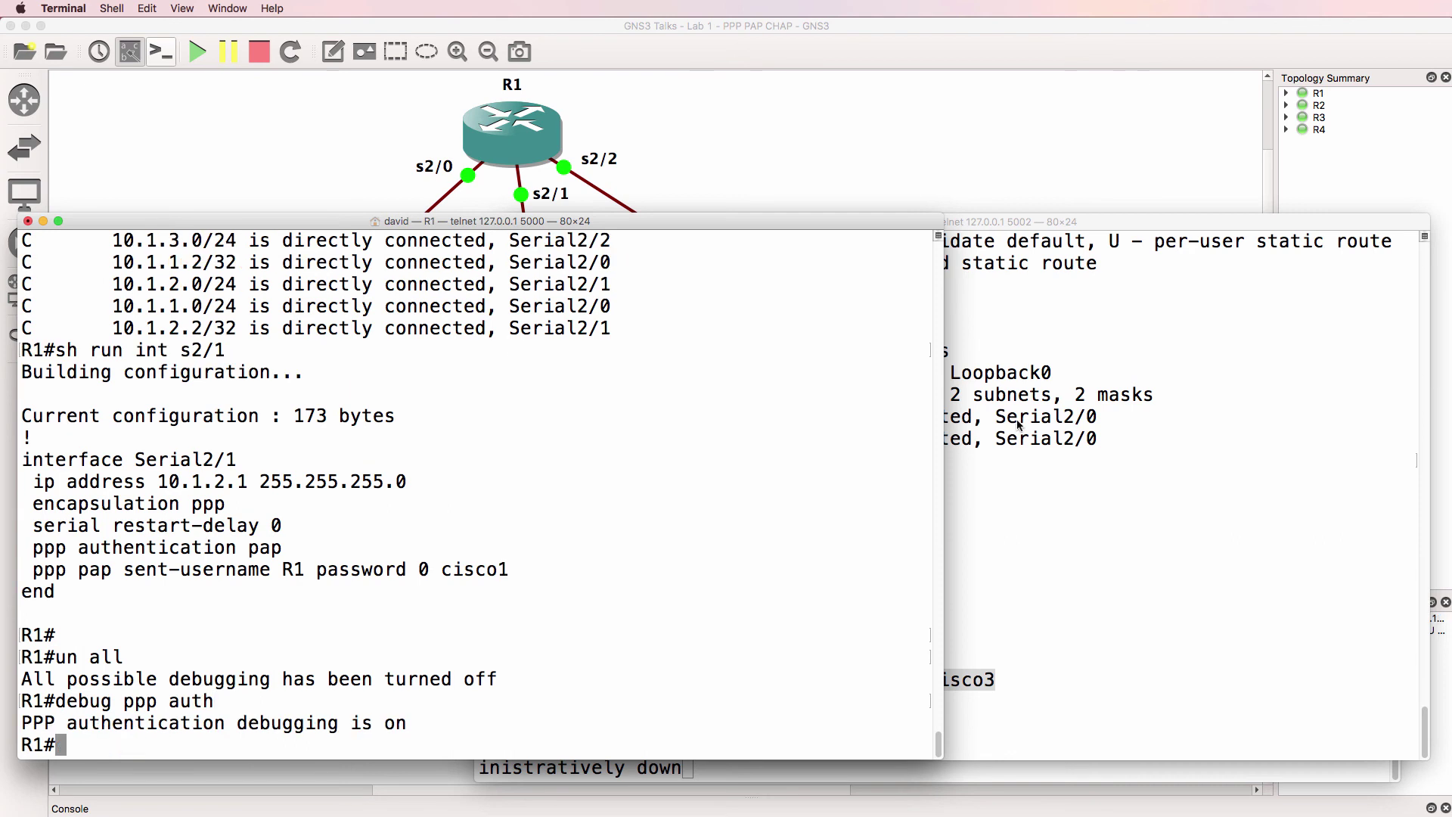
left_click(1019, 426)
Bounce R3's Serial2/0 with shut and no shut, then mark R1's Authorization required message.
type("conf t")
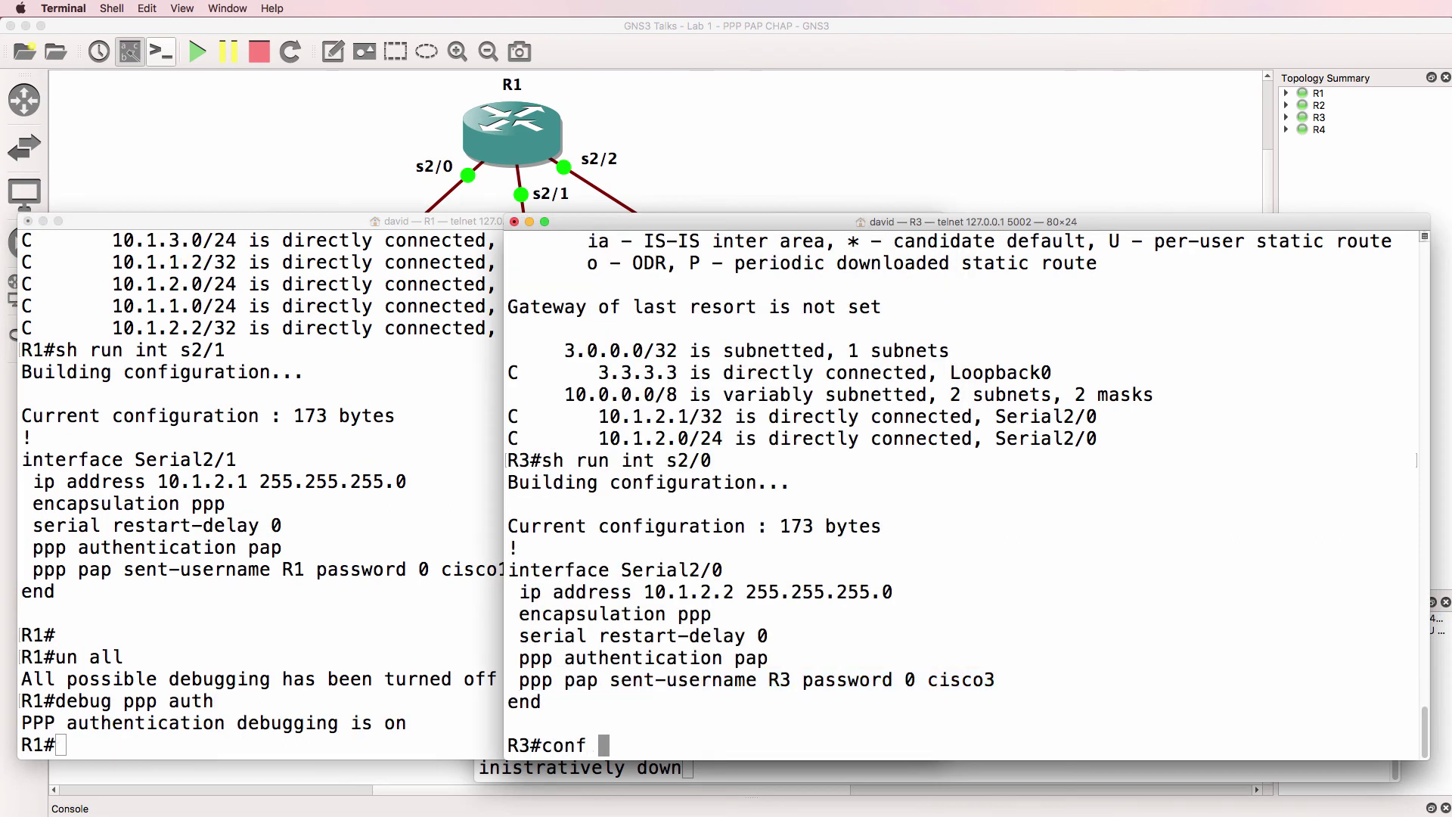
key("Return")
type("int s2/0")
key("Return")
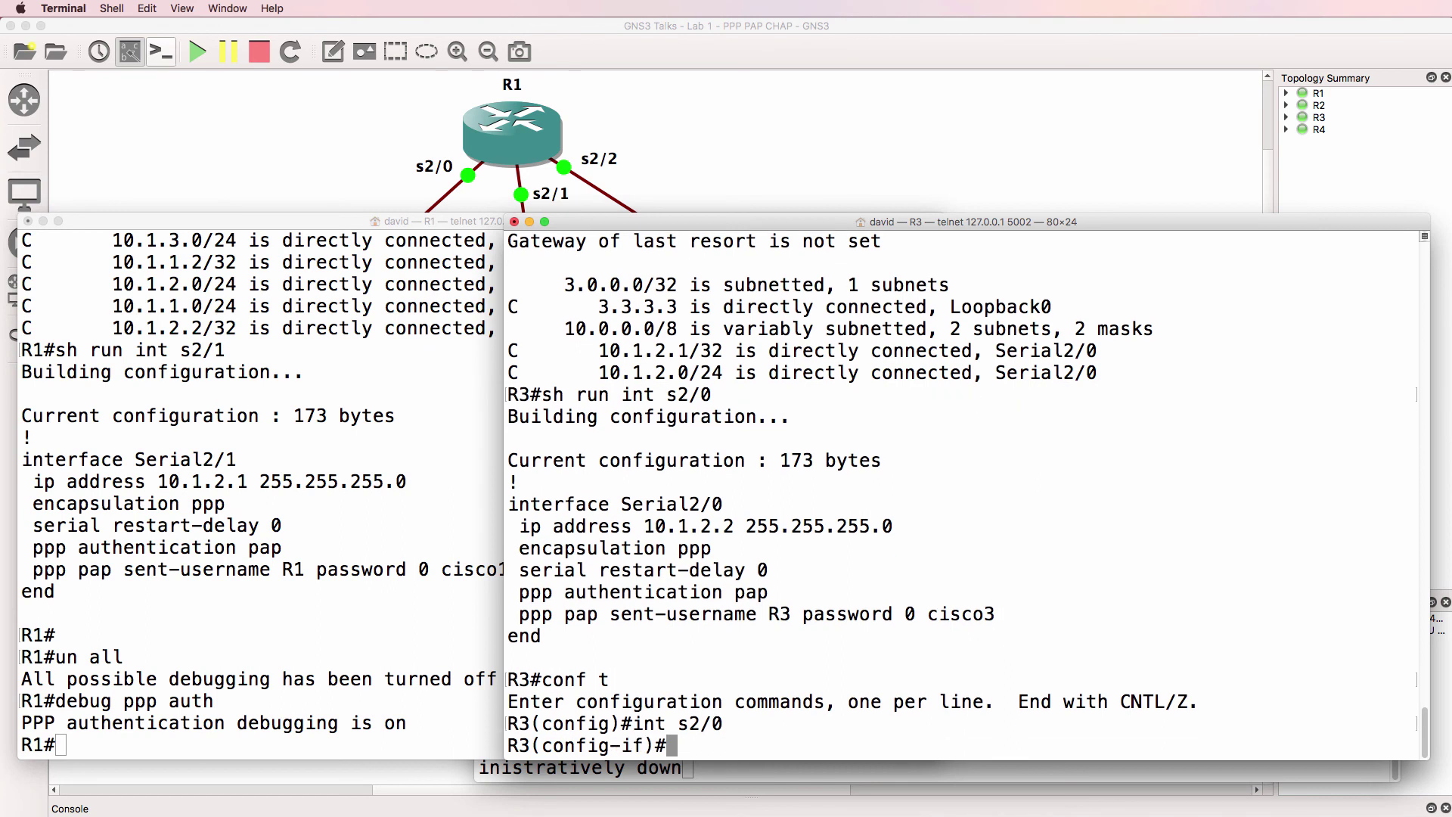
type("shut")
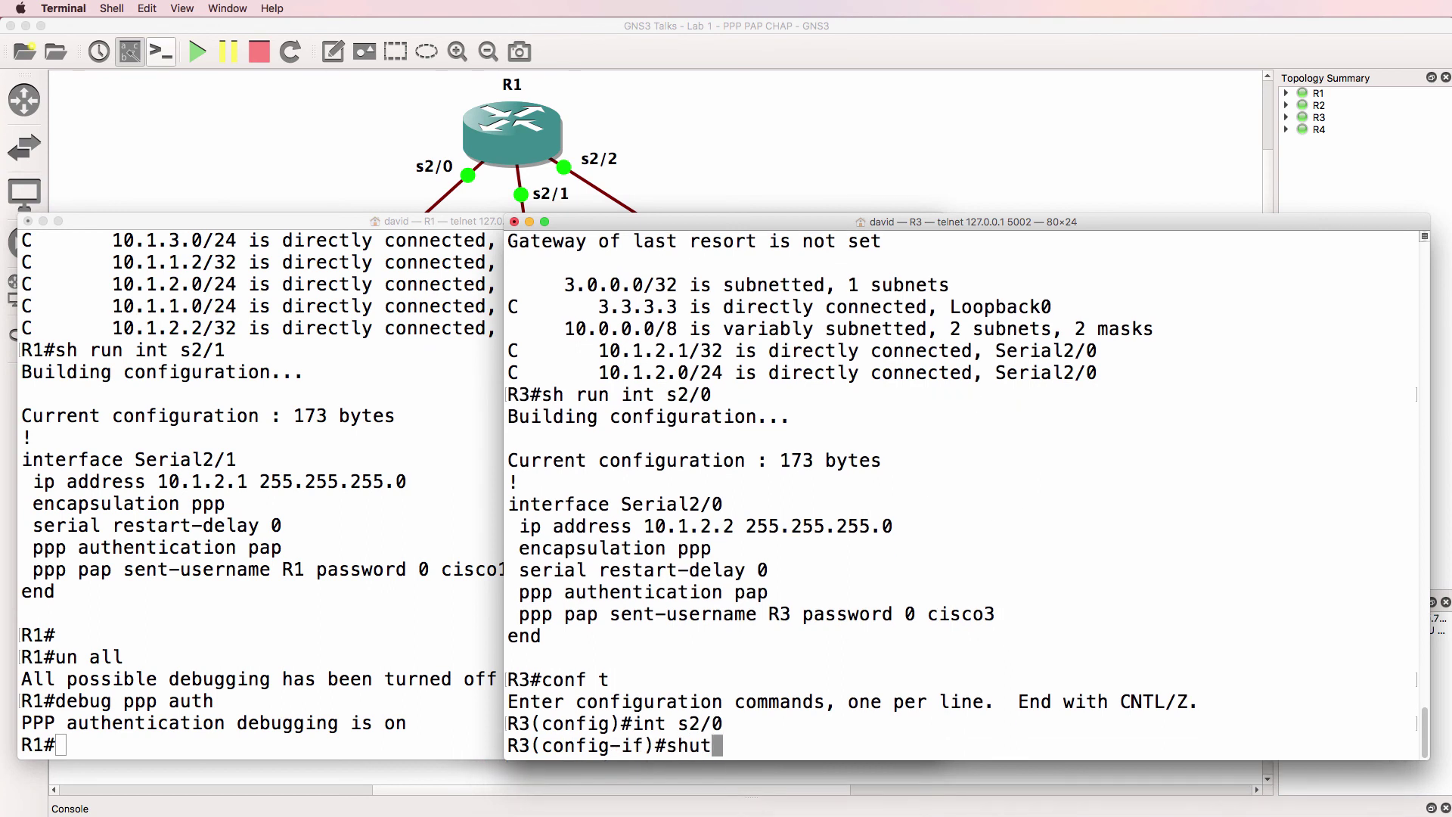
key("Return")
type("no shut")
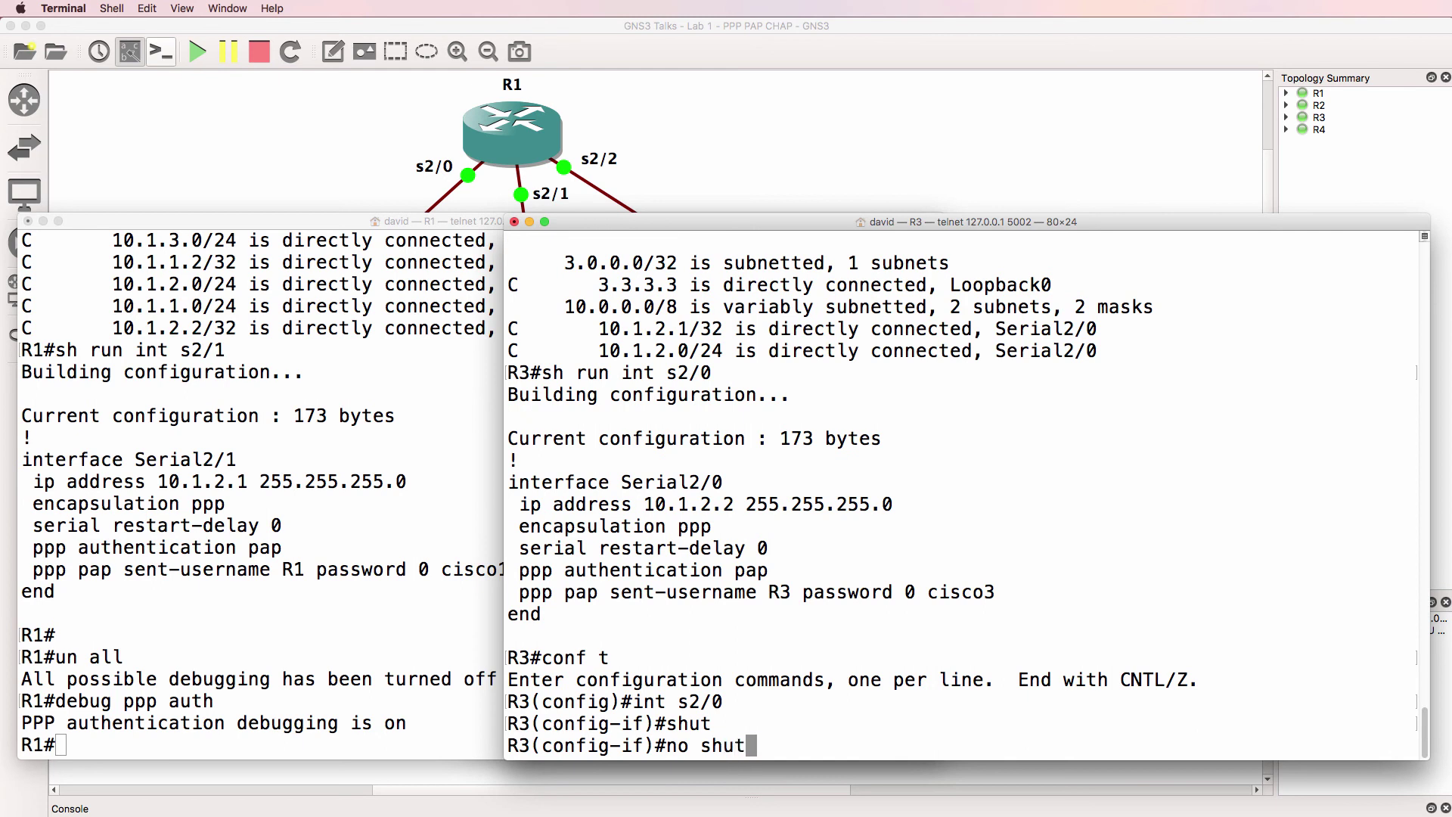
key("Return")
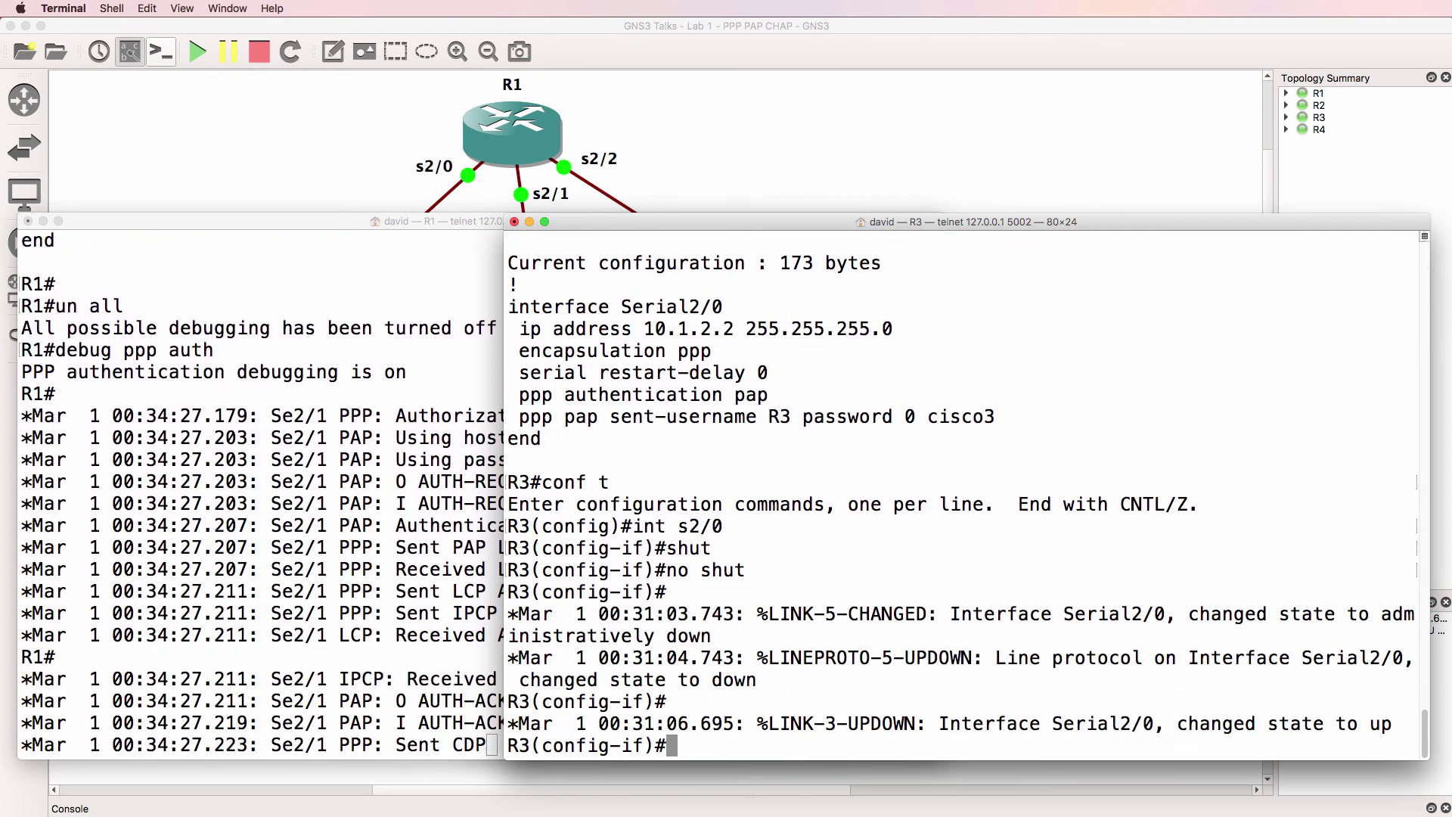
left_click(395, 350)
left_click_drag(395, 350, 652, 352)
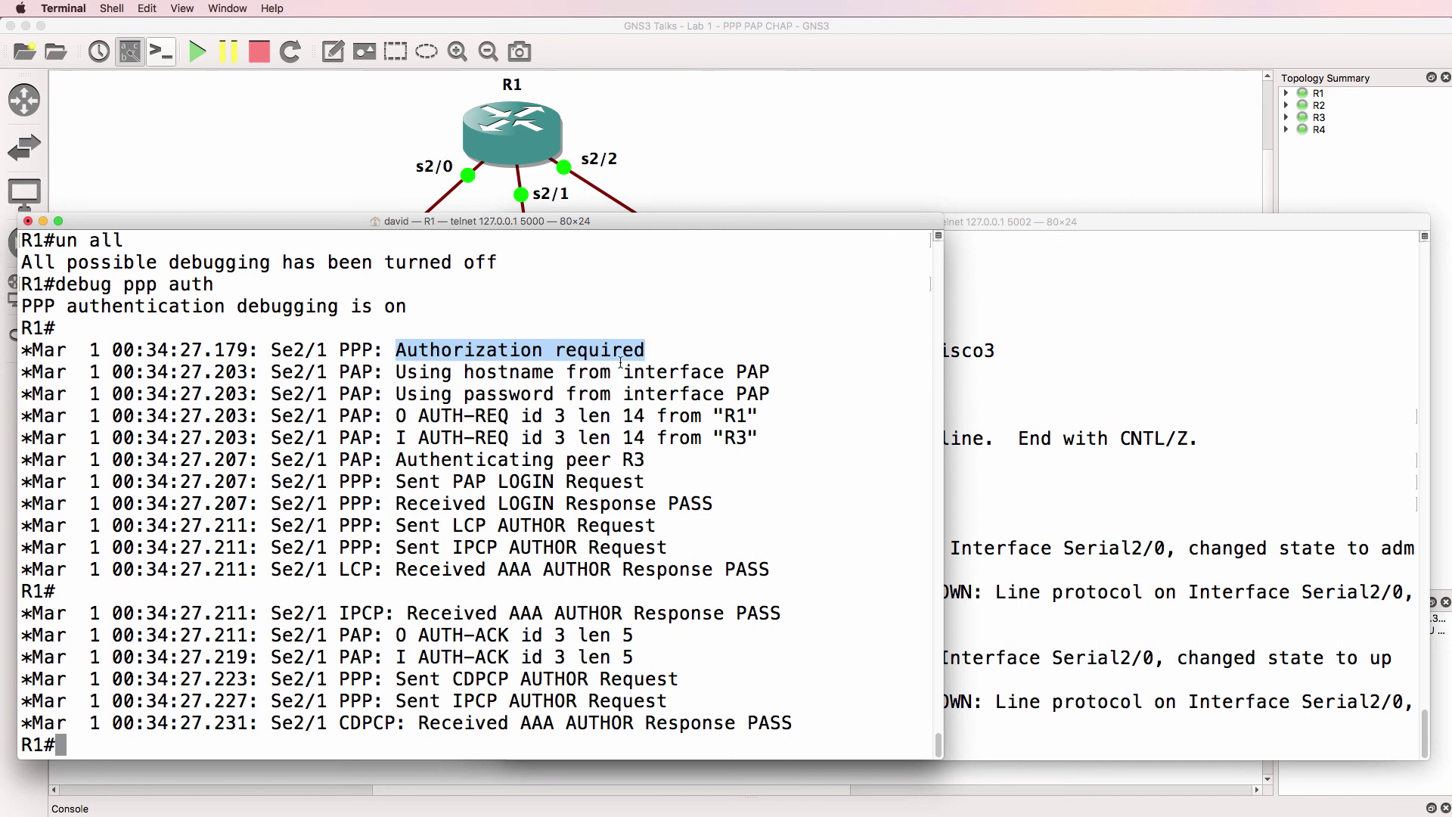
Relate R1's PAP debug hostname/password lines to its Serial2/1 sent-username configuration.
left_click_drag(771, 393, 381, 382)
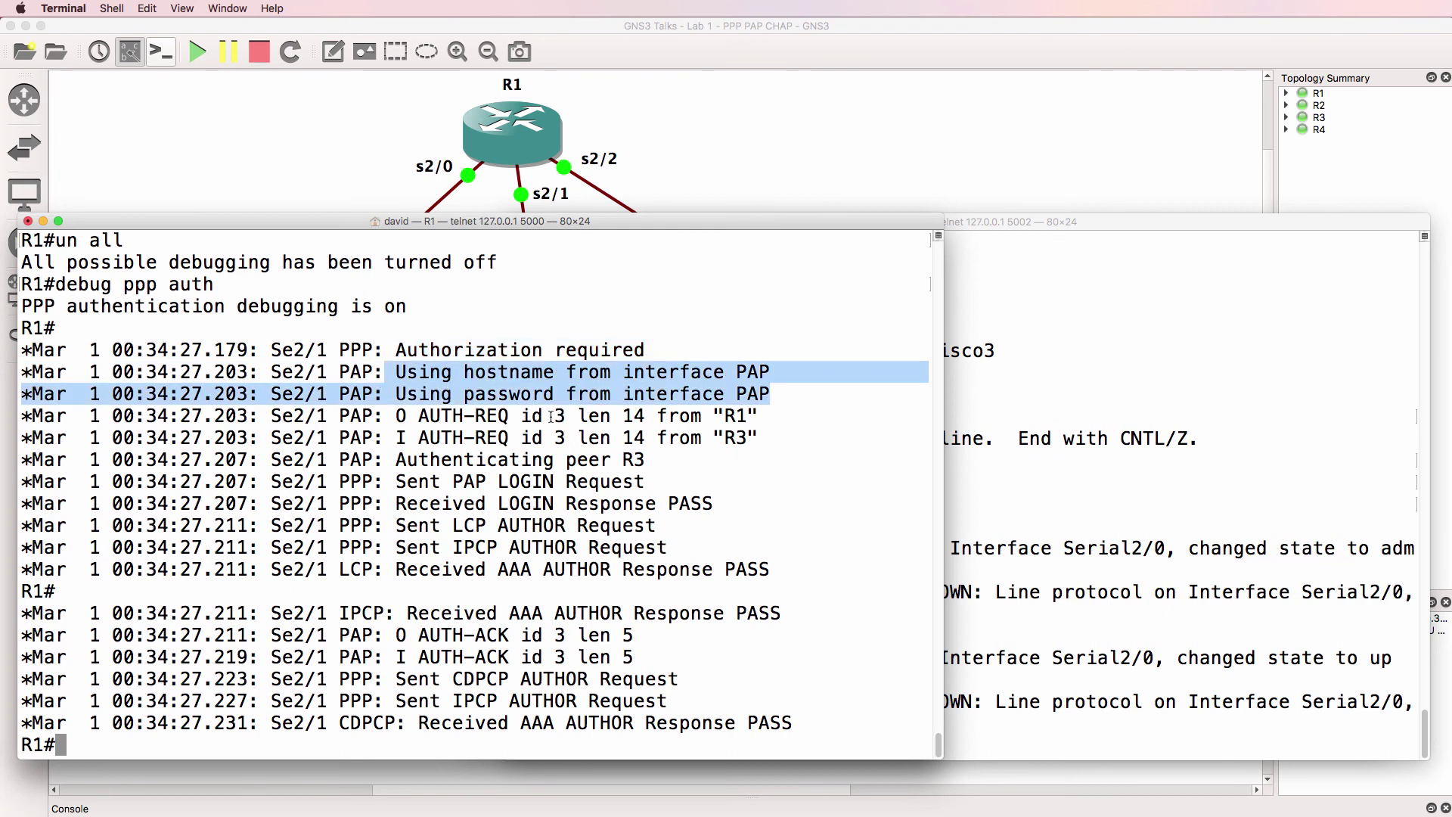
left_click(631, 371)
left_click_drag(631, 372, 733, 373)
scroll(734, 378, "up", 2)
scroll(734, 378, "up", 3)
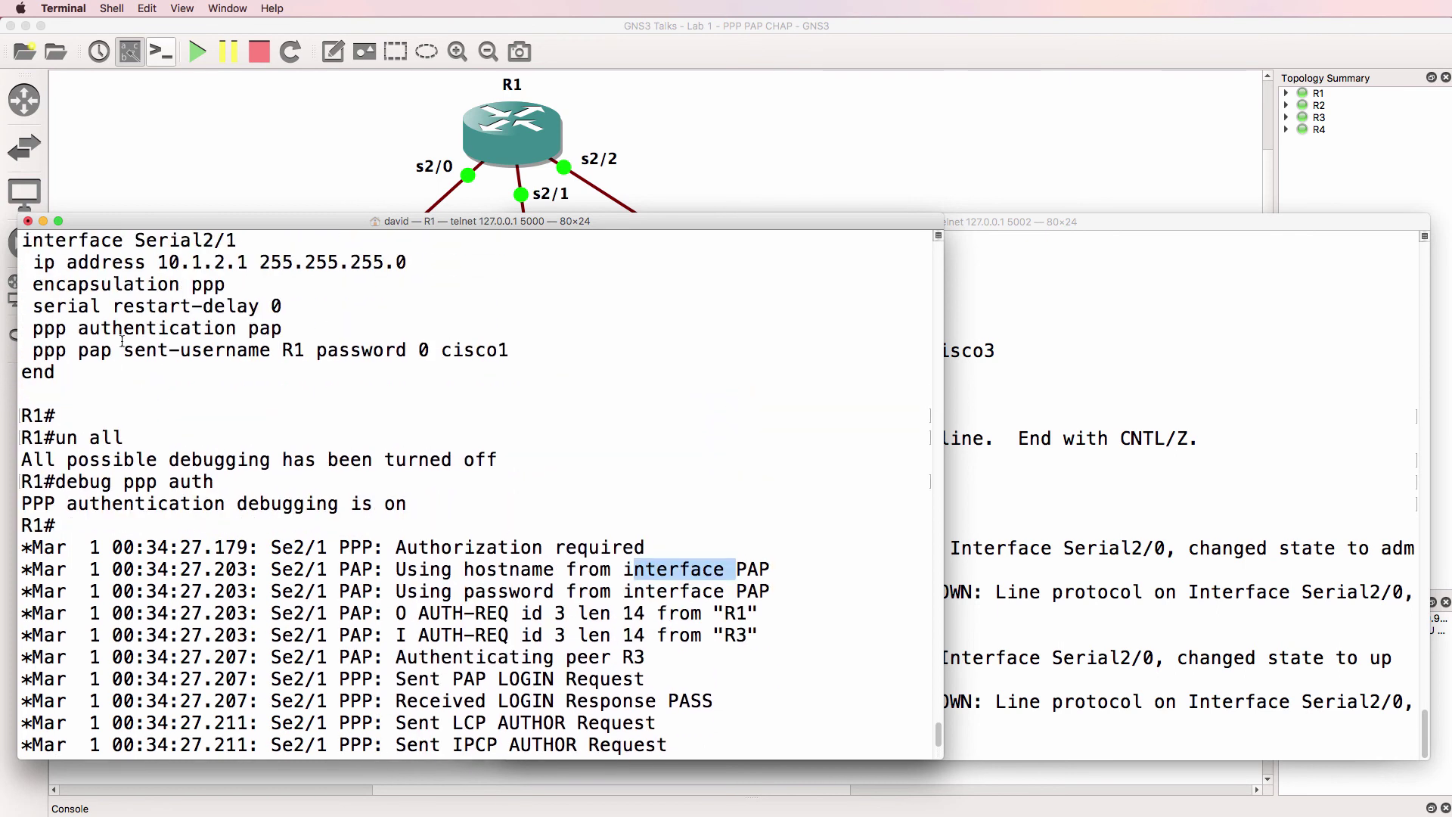
left_click_drag(28, 353, 525, 354)
scroll(281, 265, "up", 1)
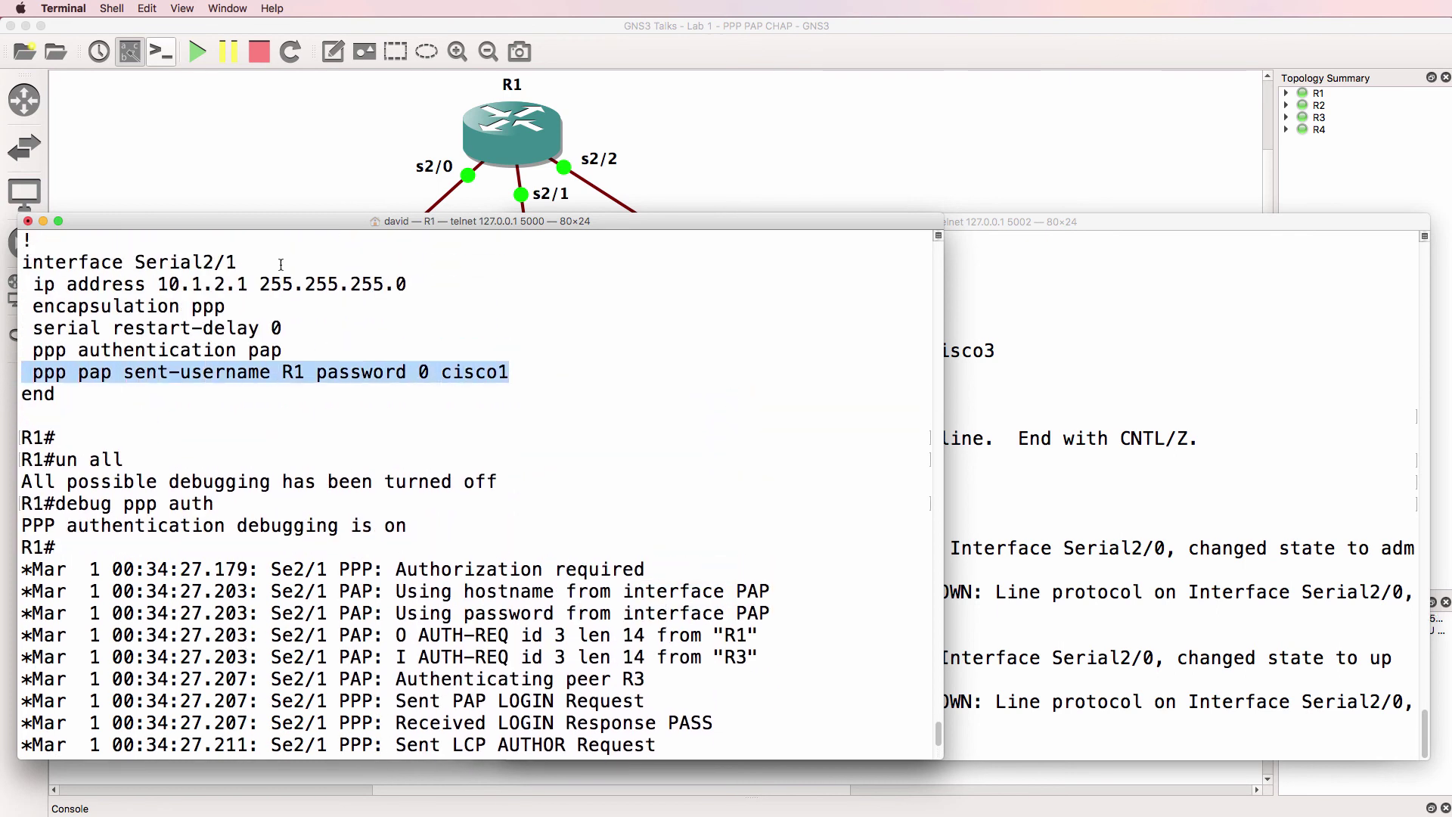
left_click_drag(239, 262, 145, 263)
scroll(391, 581, "down", 1)
left_click_drag(408, 613, 766, 627)
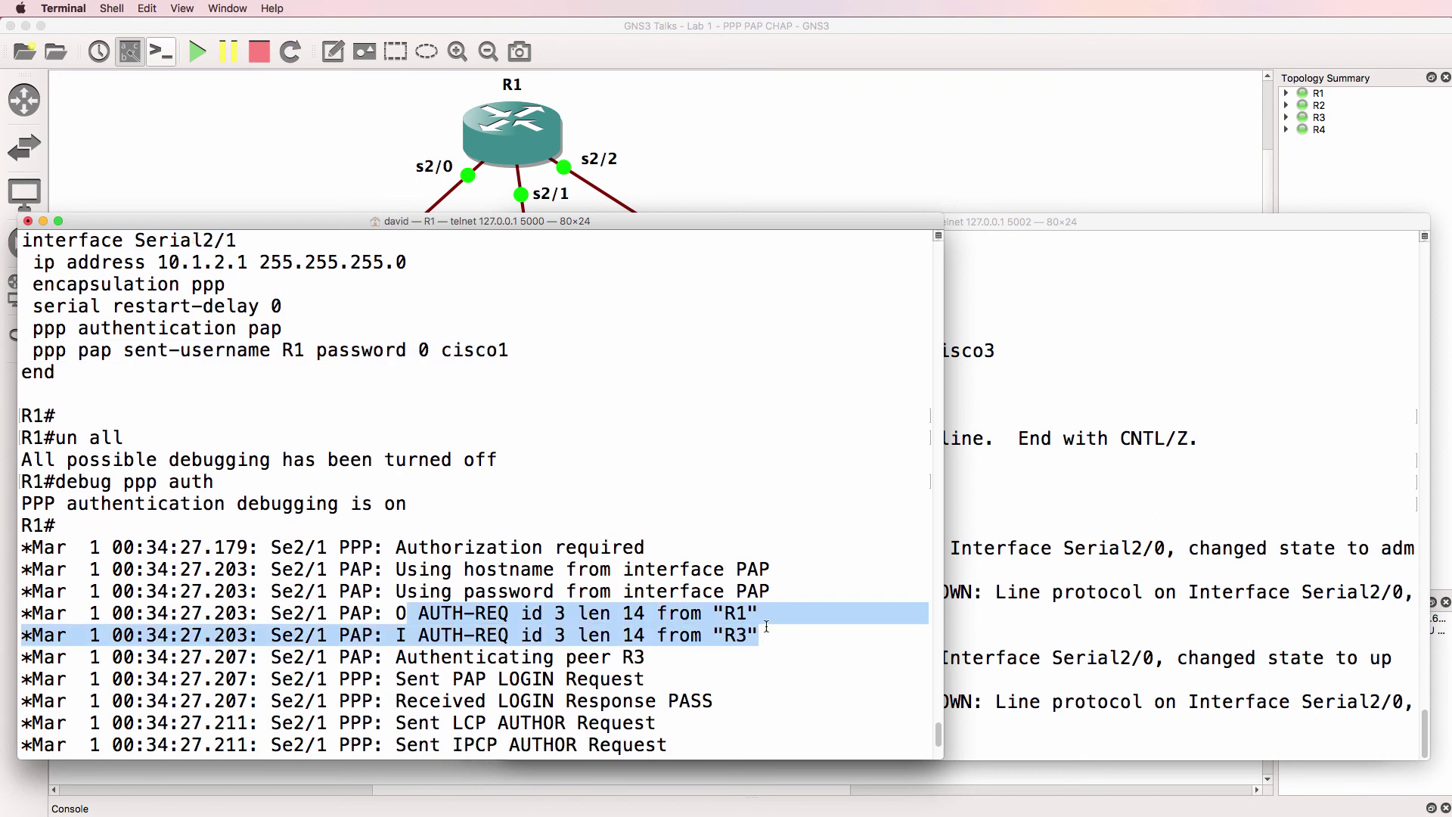
scroll(764, 628, "down", 7)
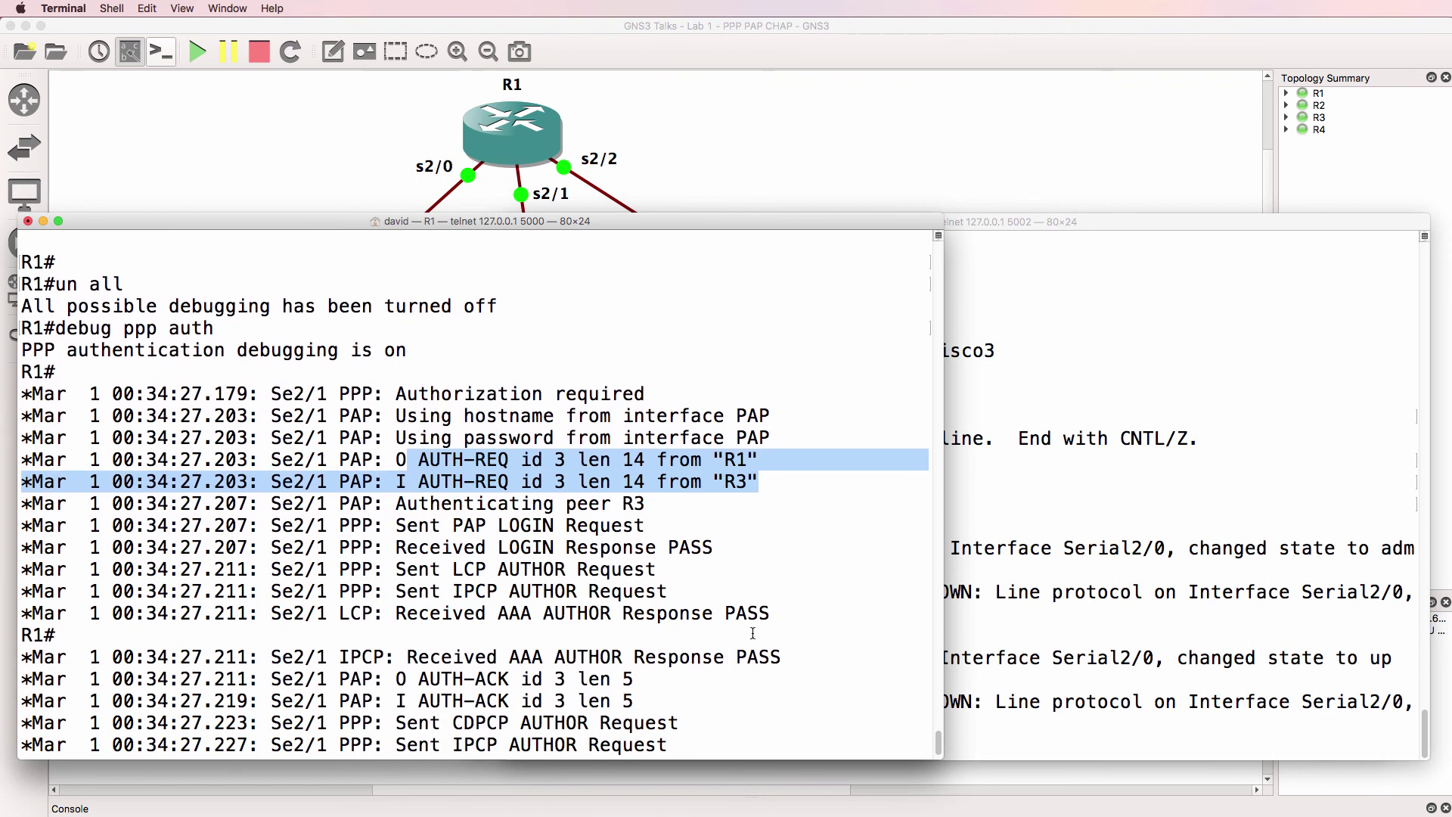
Highlight the Authenticating peer R3, AUTHOR Response PASS, and CDPCP/IPCP AUTHOR Request messages.
left_click_drag(387, 503, 827, 499)
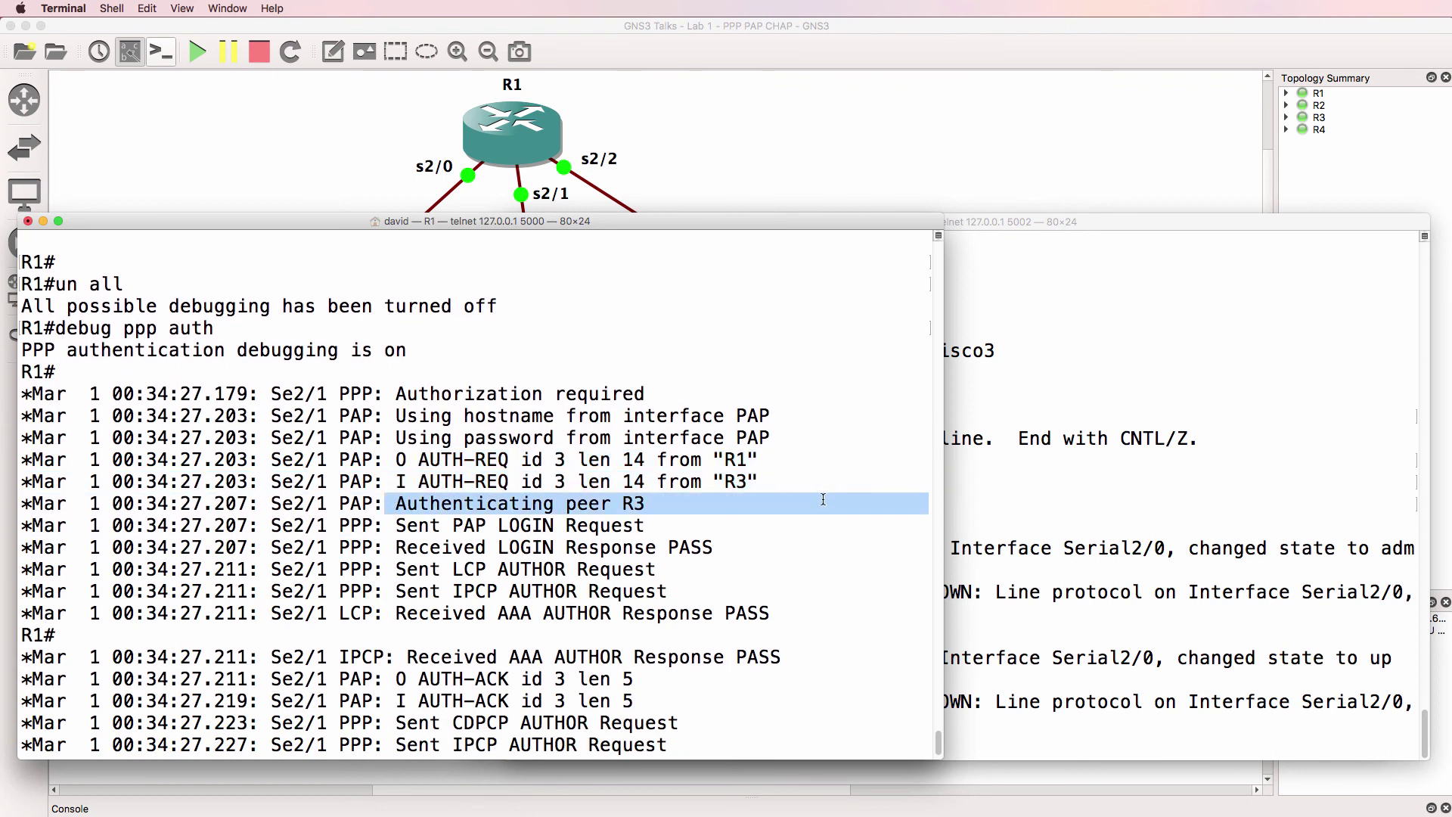
scroll(633, 547, "down", 2)
left_click_drag(397, 504, 851, 508)
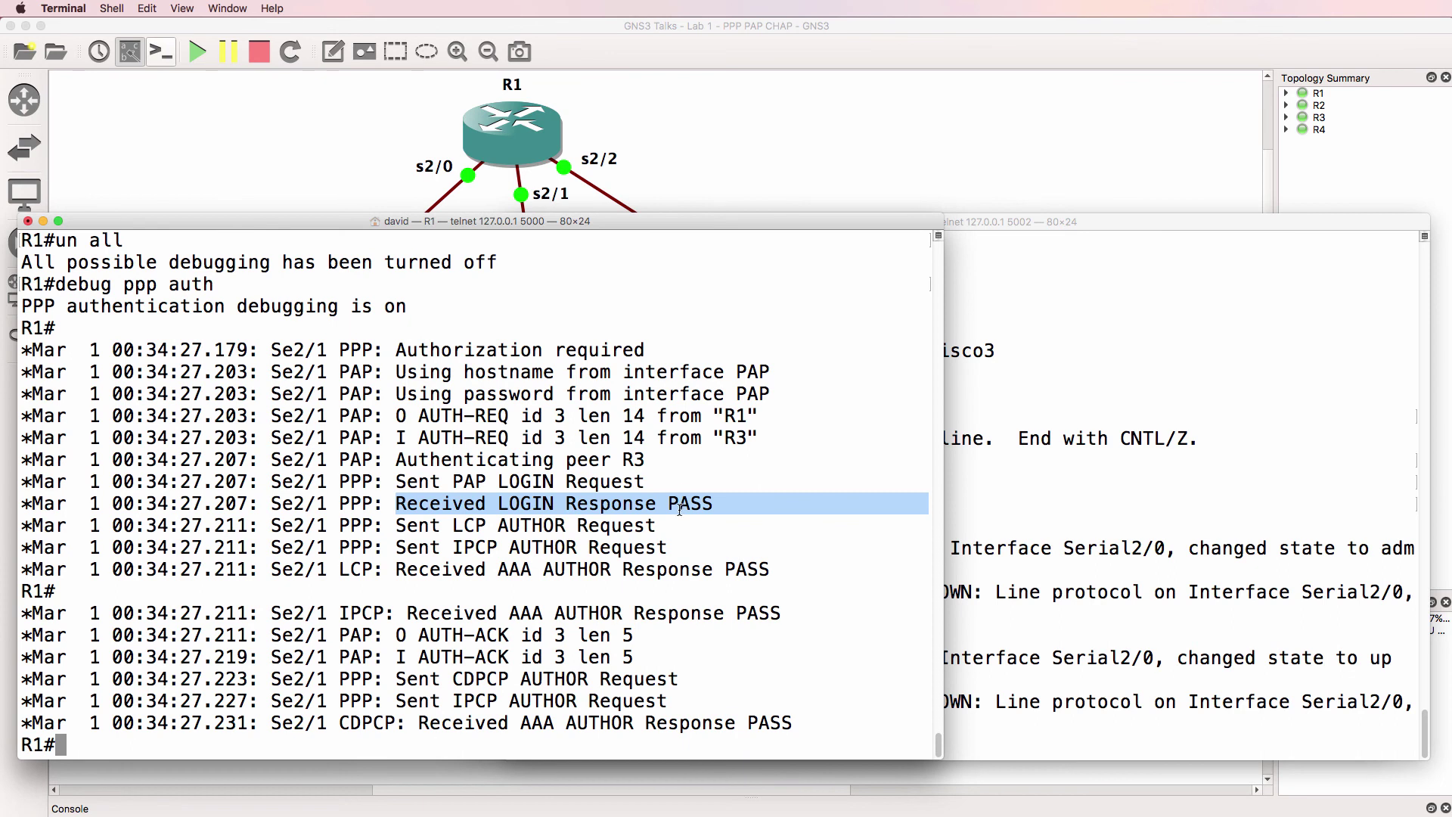
left_click_drag(778, 568, 370, 560)
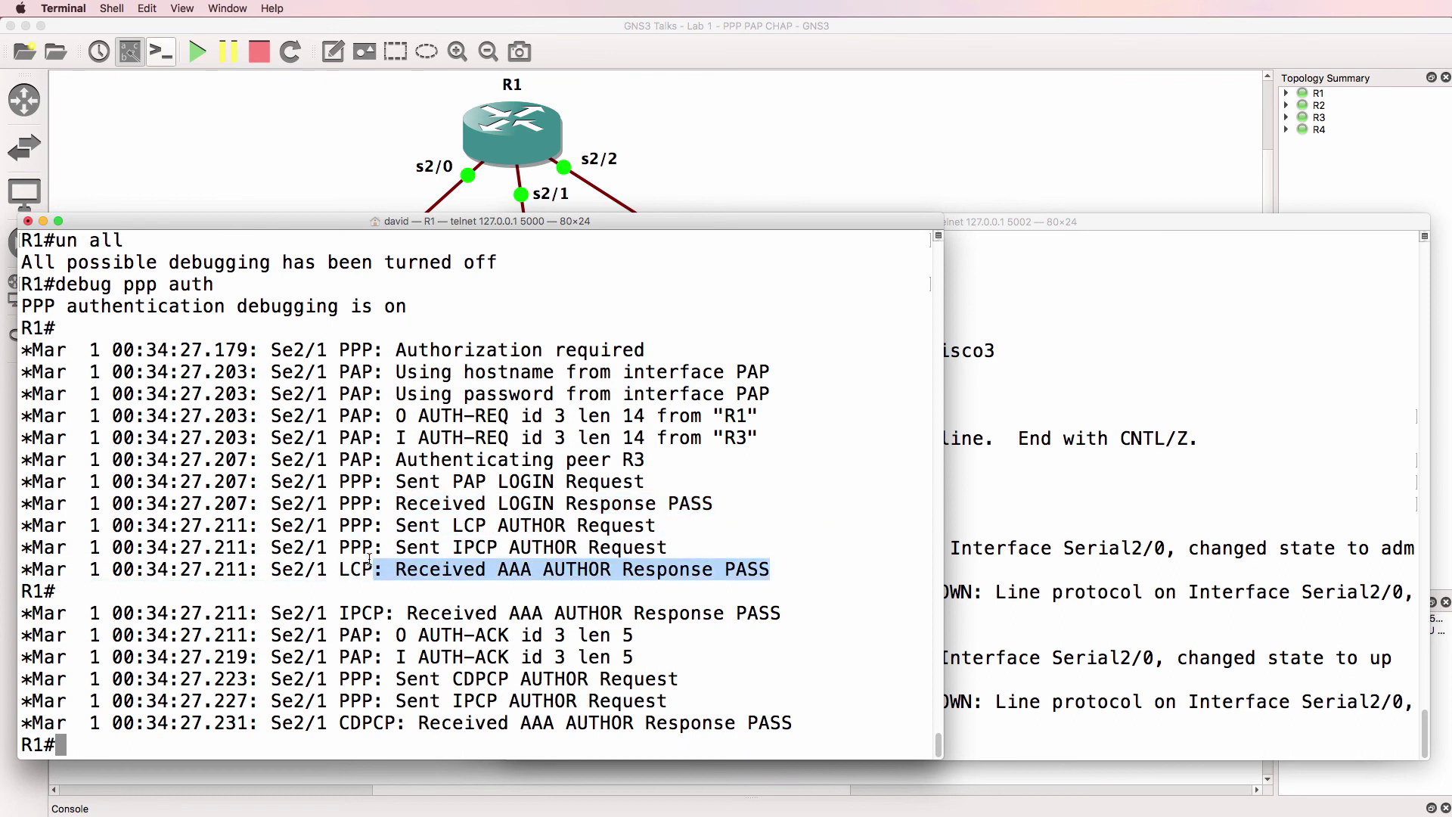
left_click(400, 679)
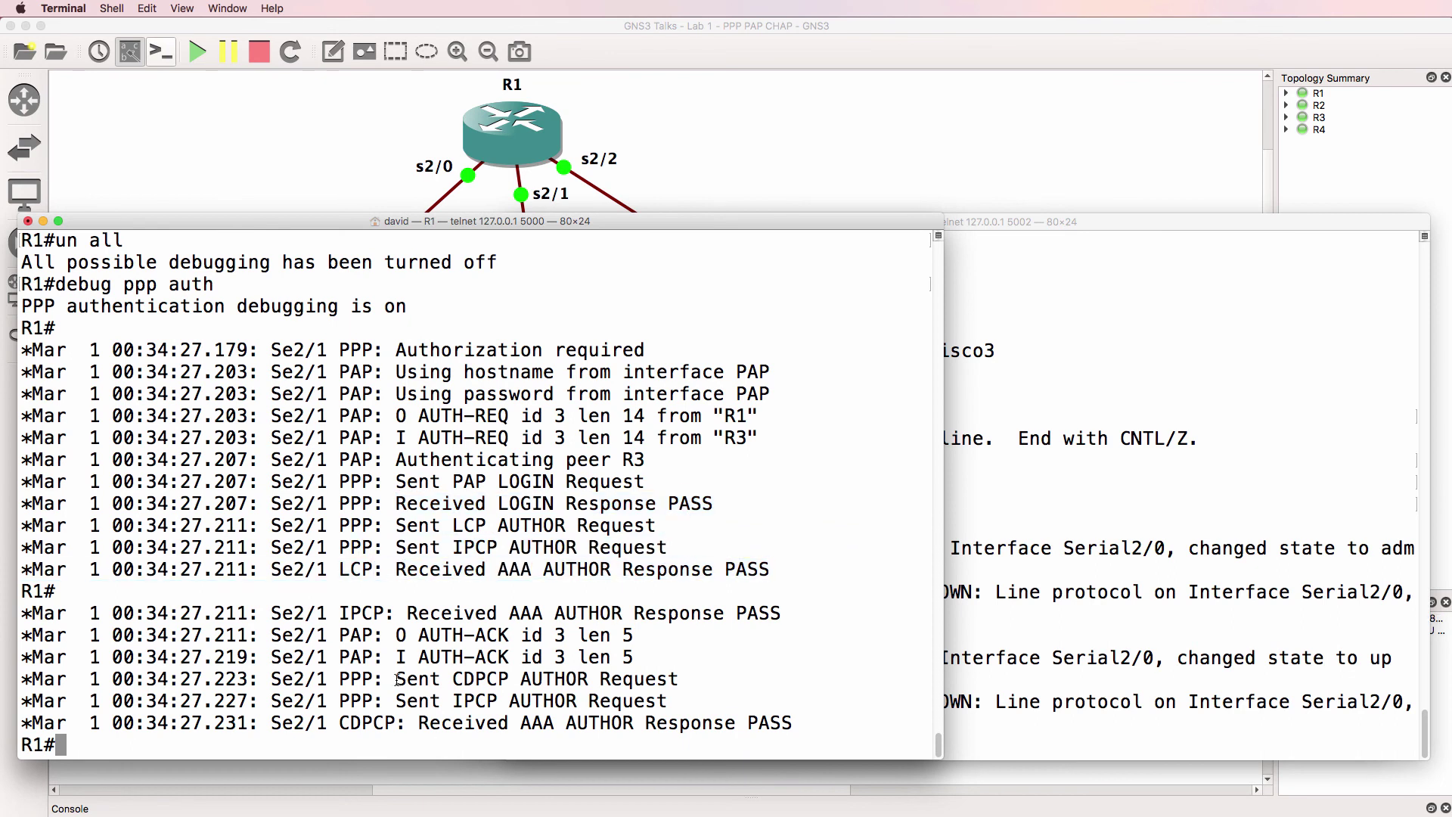
left_click_drag(398, 679, 689, 687)
left_click_drag(394, 700, 667, 707)
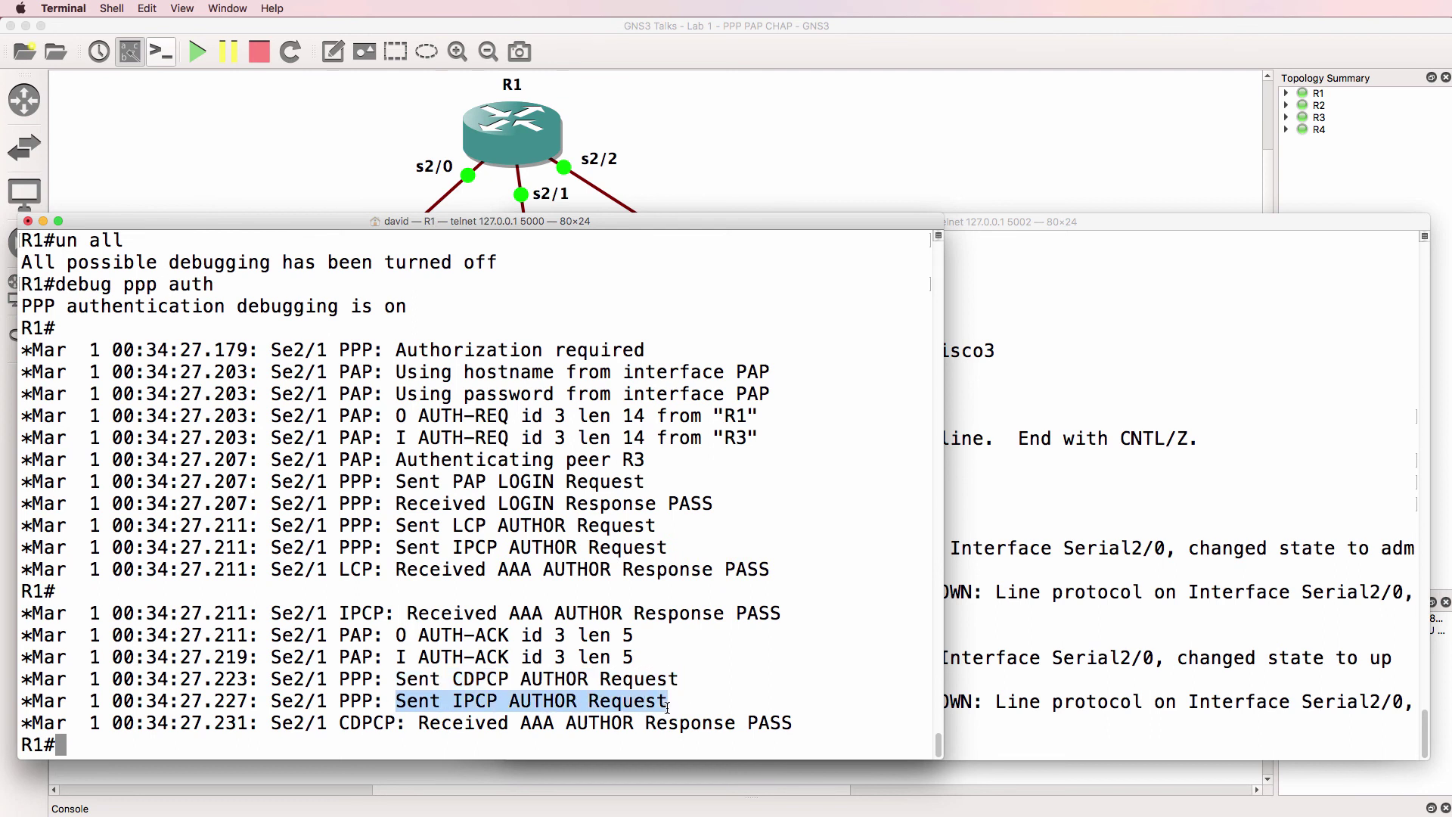
Show R1's Serial2/1 status, highlighting LCP Open and open IPCP and CDPCP.
type("sh ")
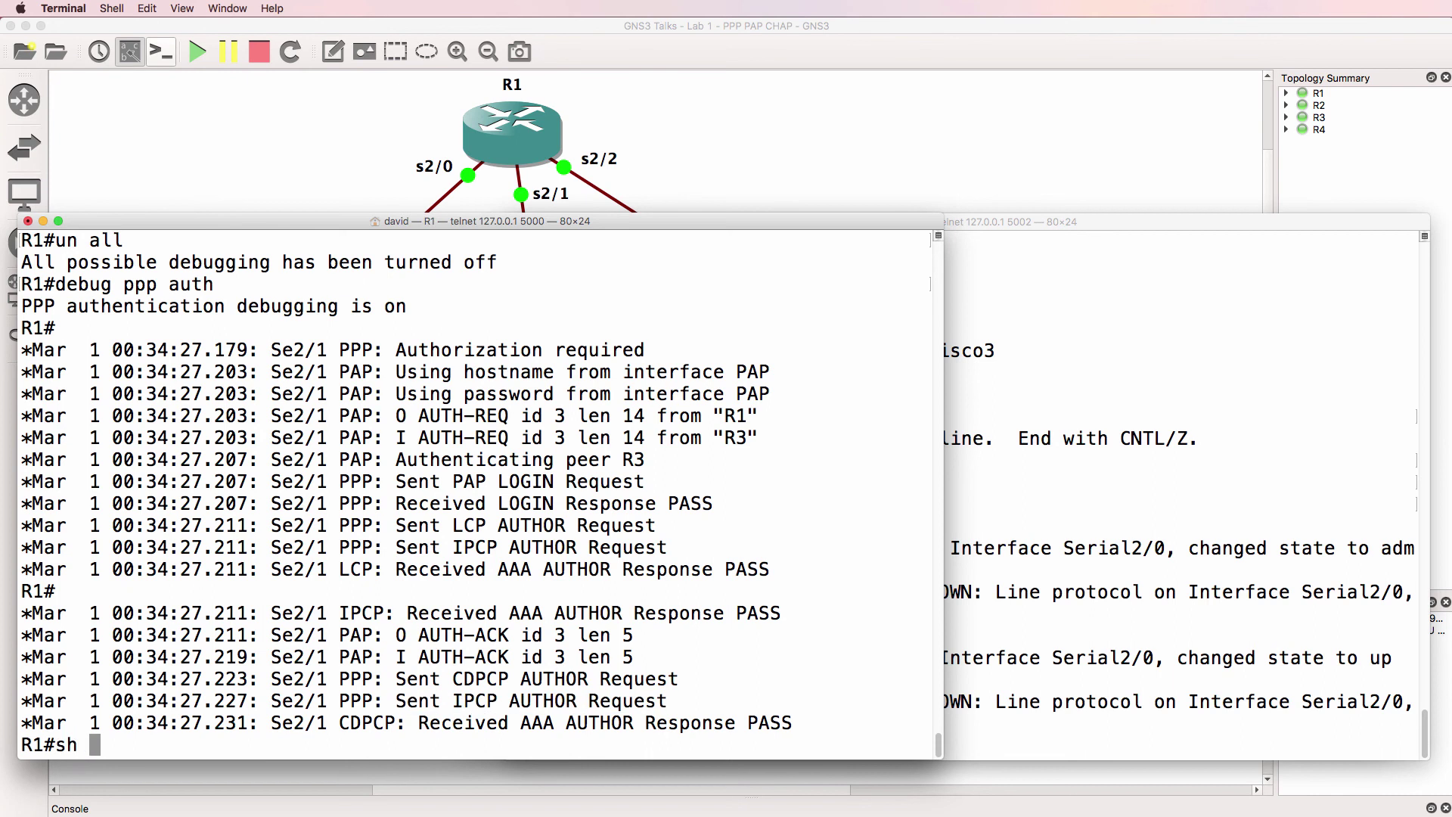
type("int s2/1")
key("Return")
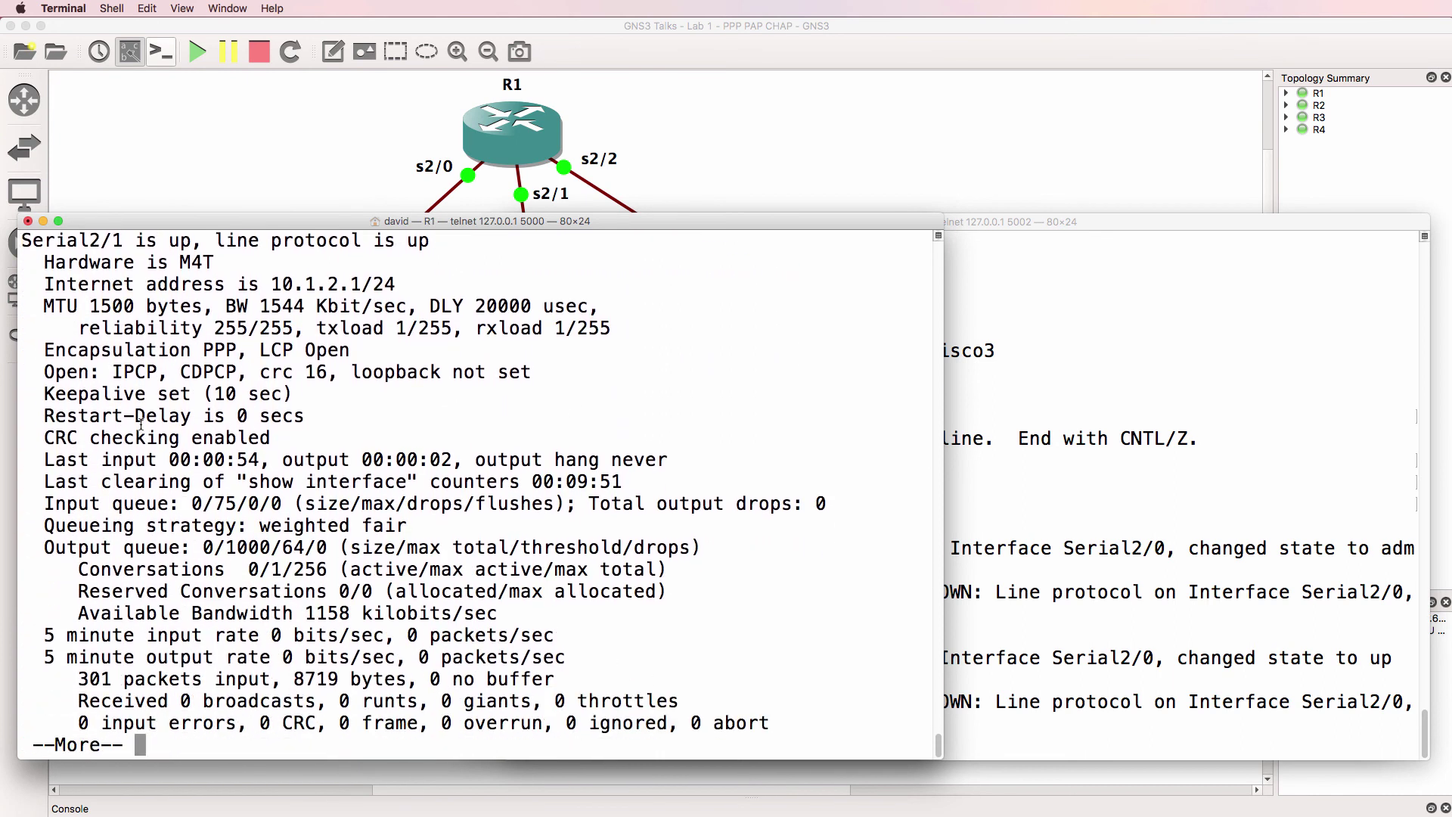
left_click_drag(45, 348, 350, 349)
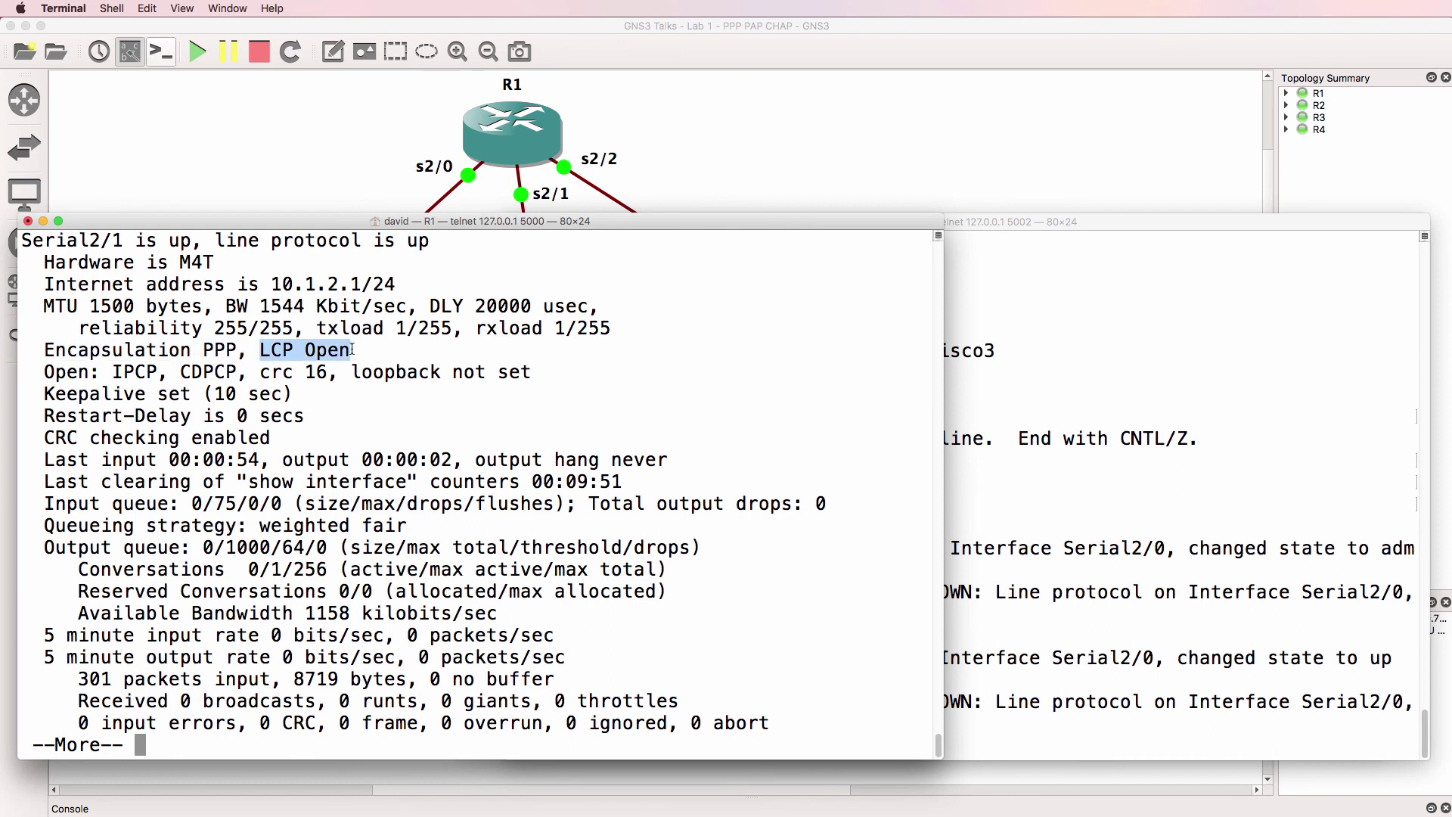
left_click_drag(44, 371, 242, 375)
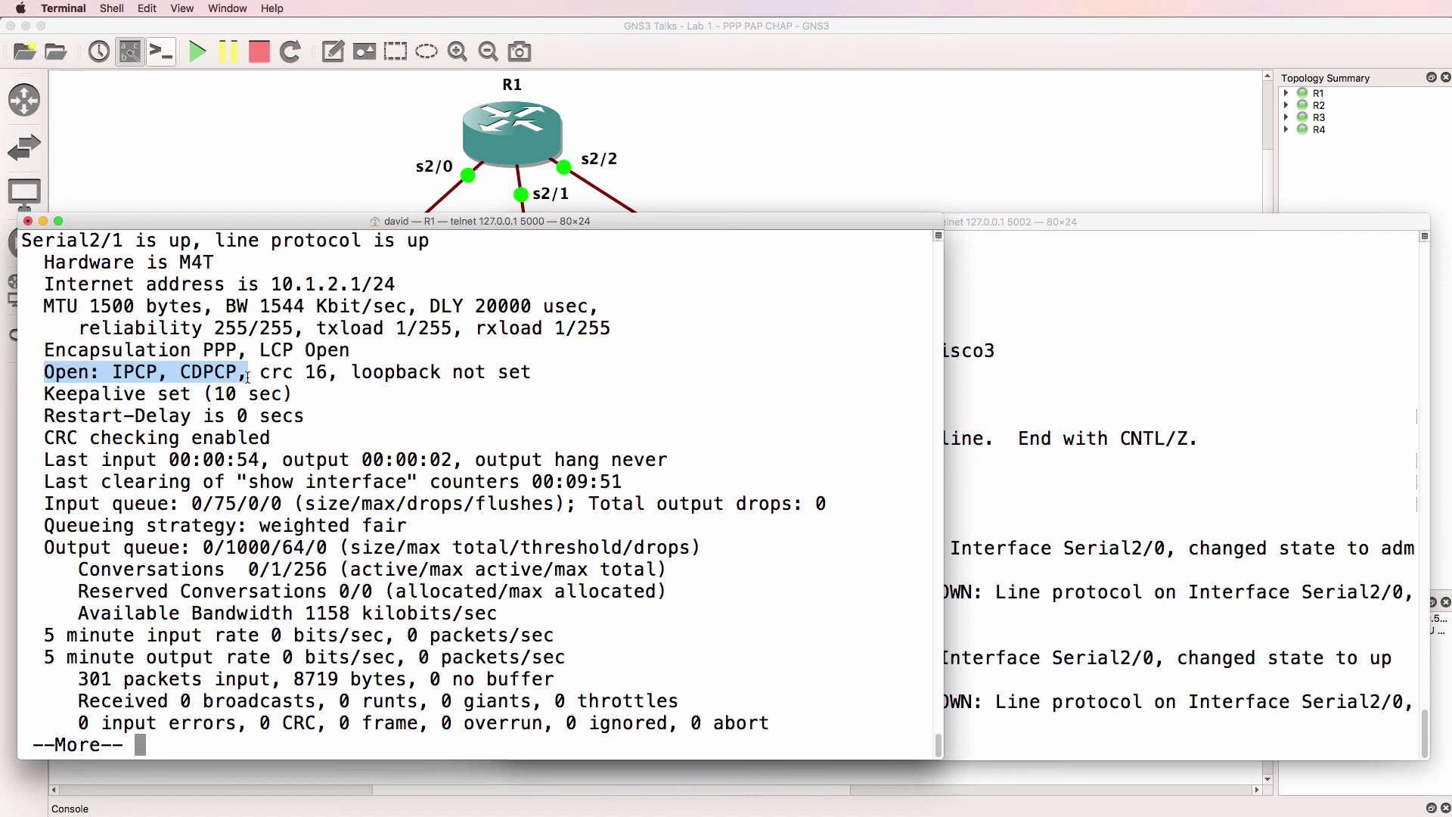
Assign IPv6 address 2001:2::1/64 to R1's Serial2/1 interface.
type("conf t")
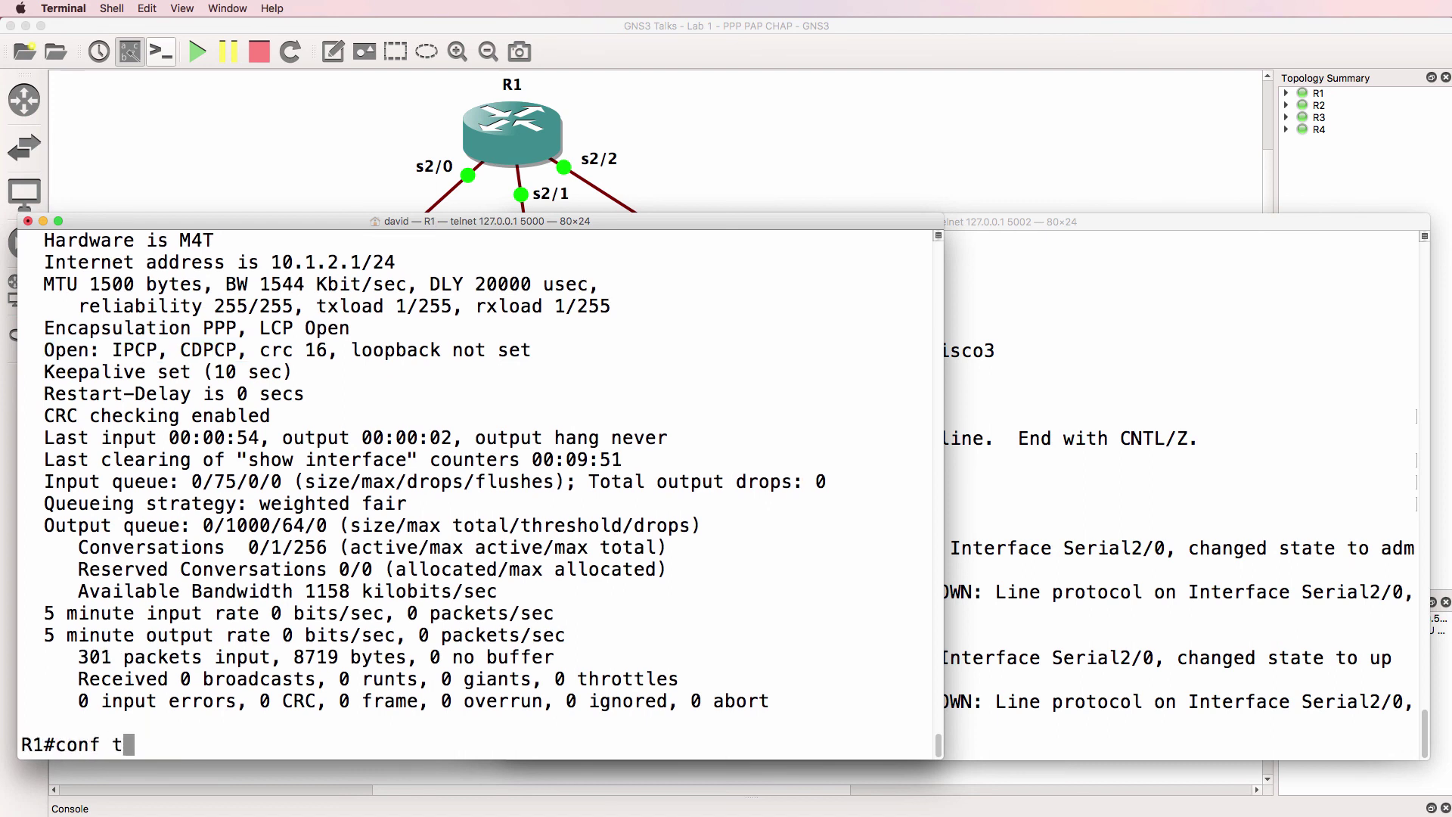
key("Return")
type("ins")
key("BackSpace")
key("BackSpace")
type("t s2/1")
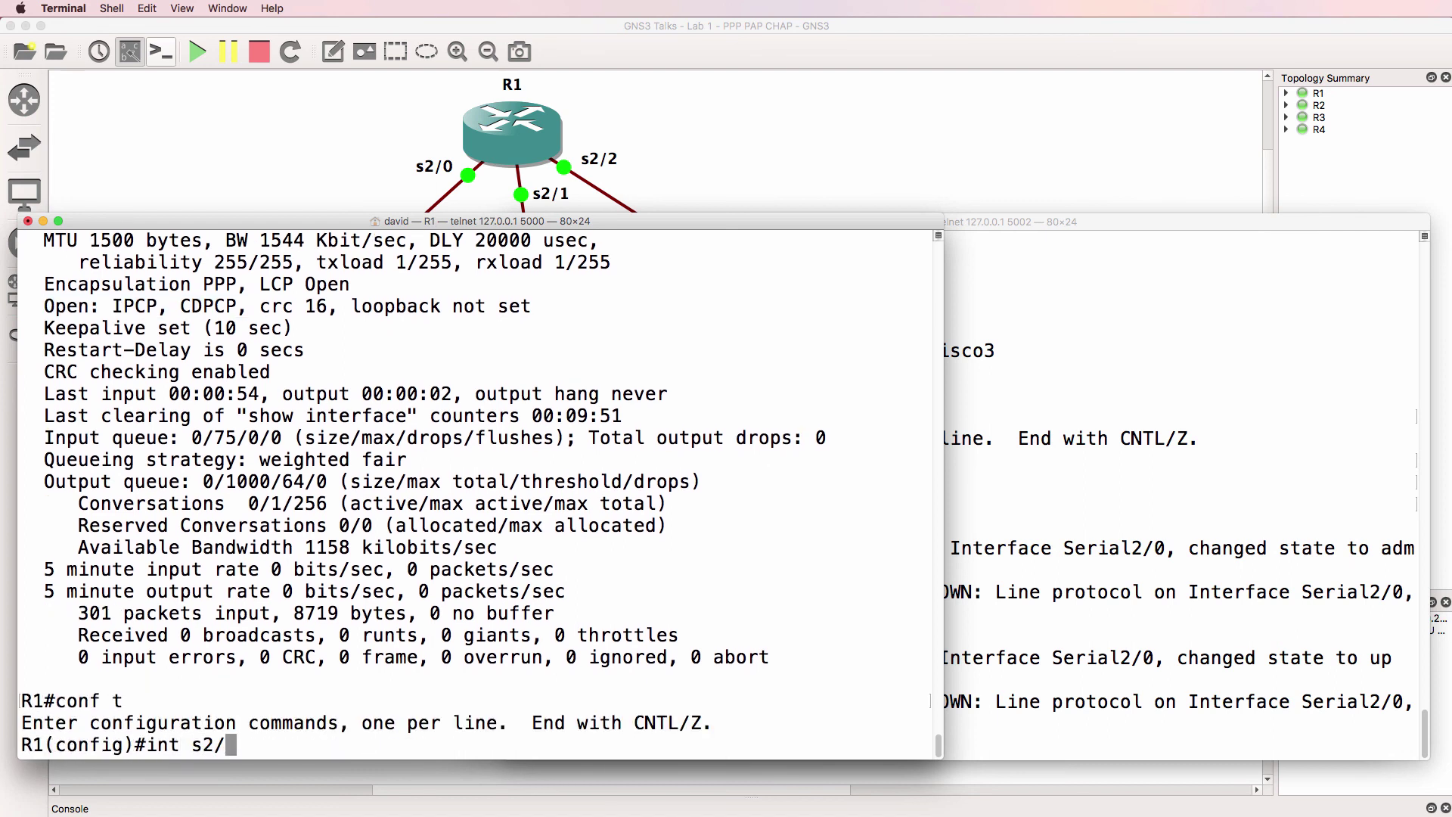
key("Return")
type("ip a")
key("BackSpace")
key("BackSpace")
type("v")
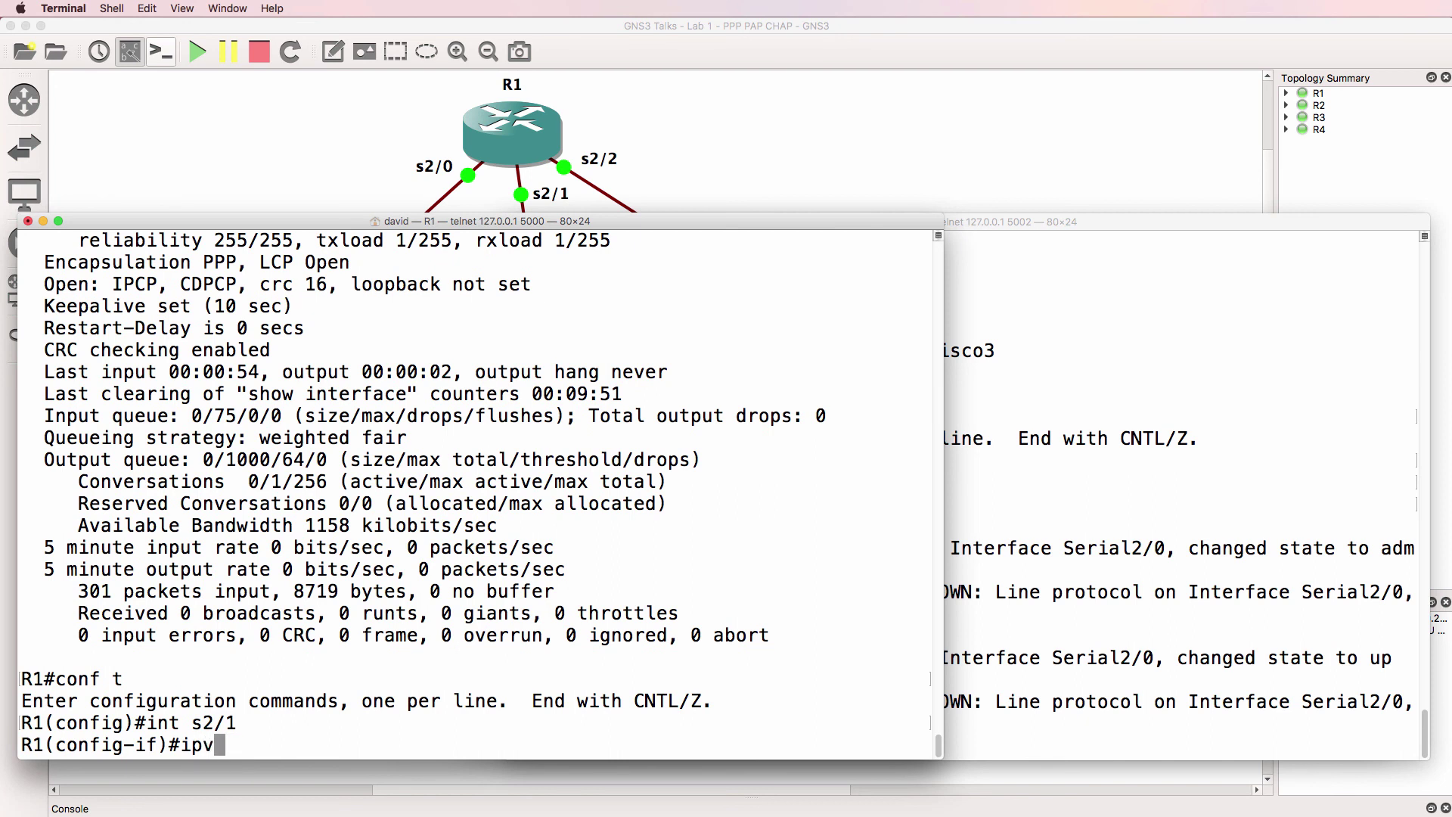
type("6 add")
key("Tab")
type("10")
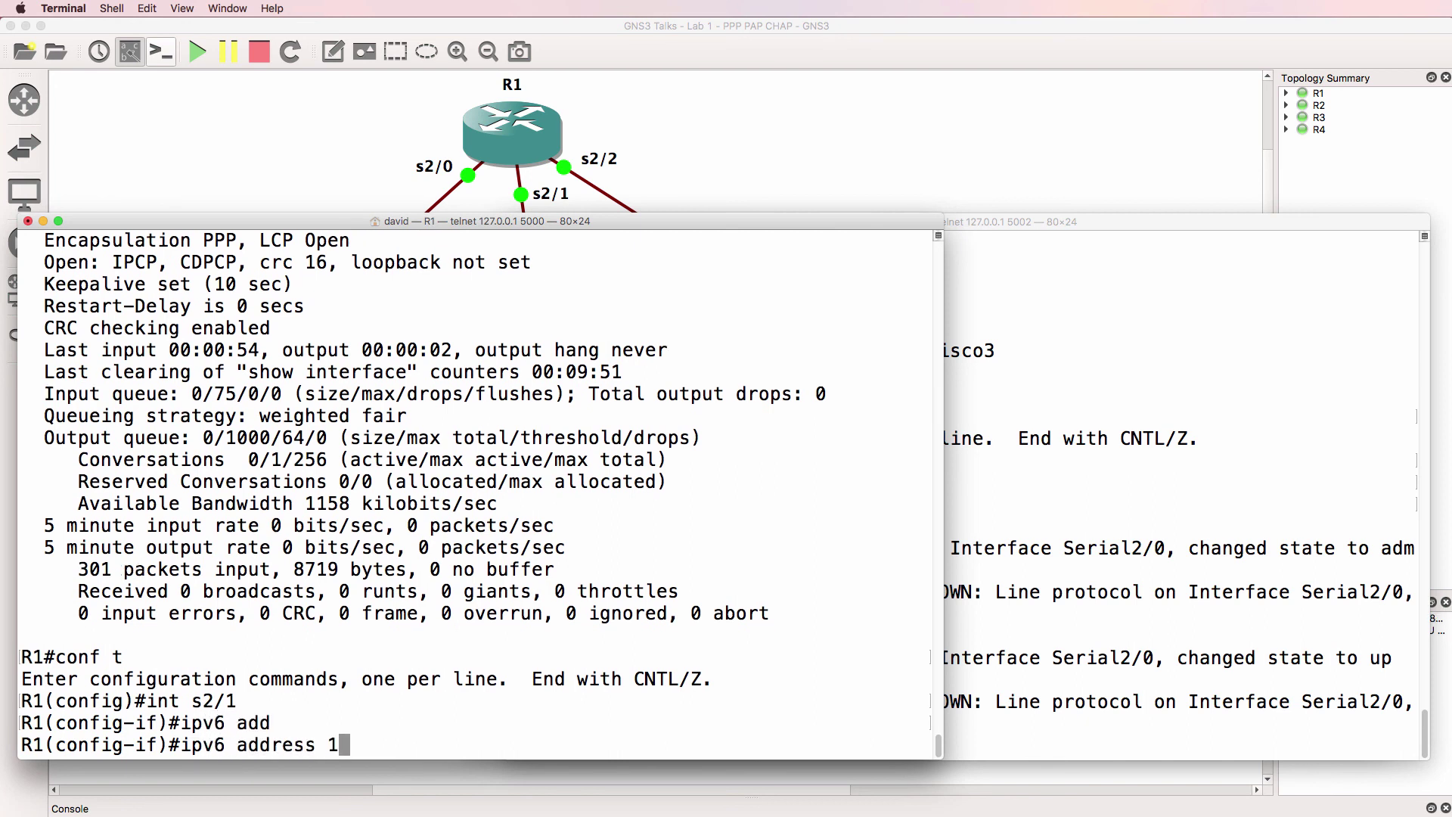
key("BackSpace")
key("BackSpace")
type("2001:2::1/64")
key("Return")
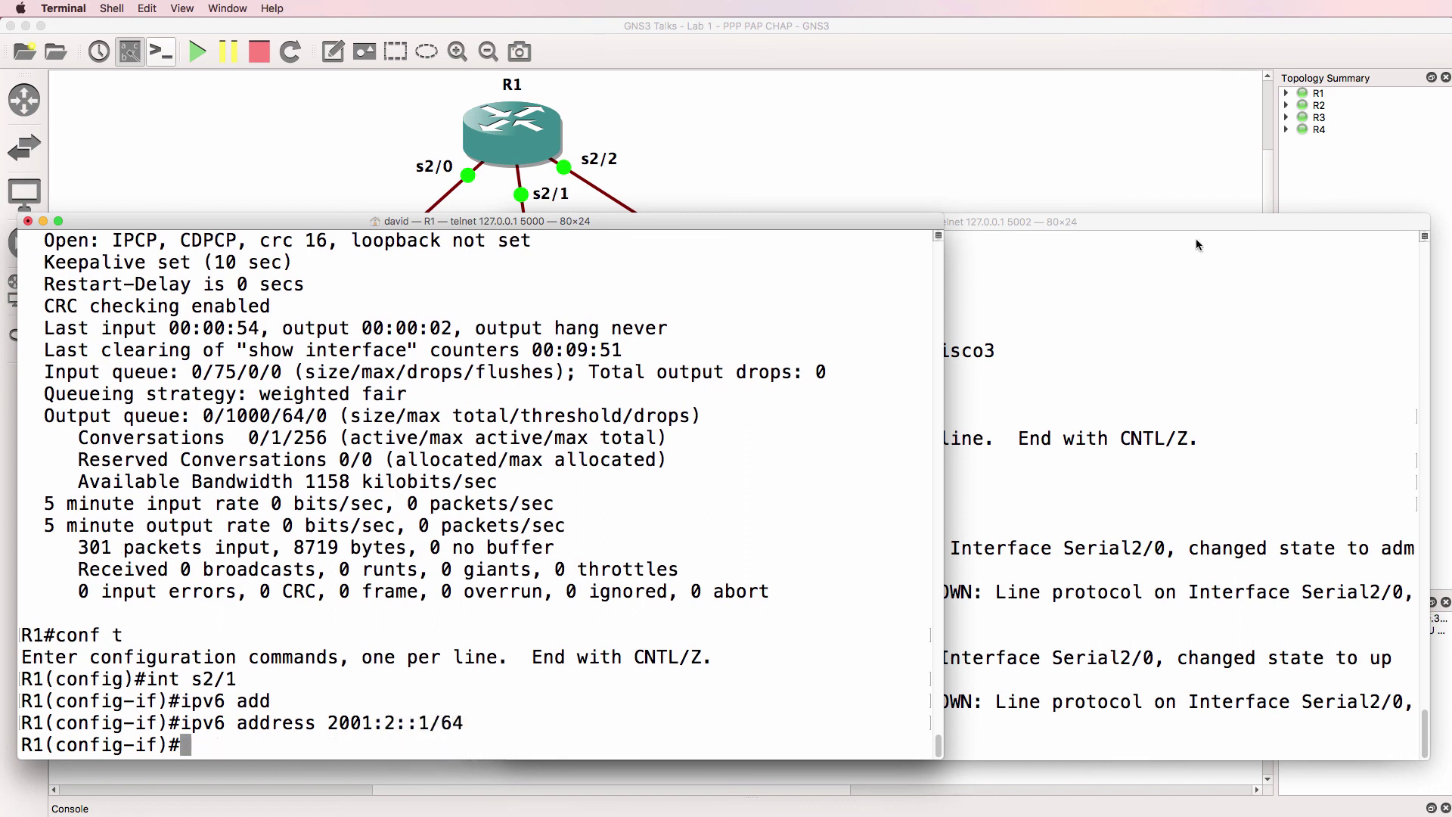
Assign IPv6 address 2001:2::2/64 to R3's Serial2/0 interface.
left_click(1056, 513)
type("ipv6 ")
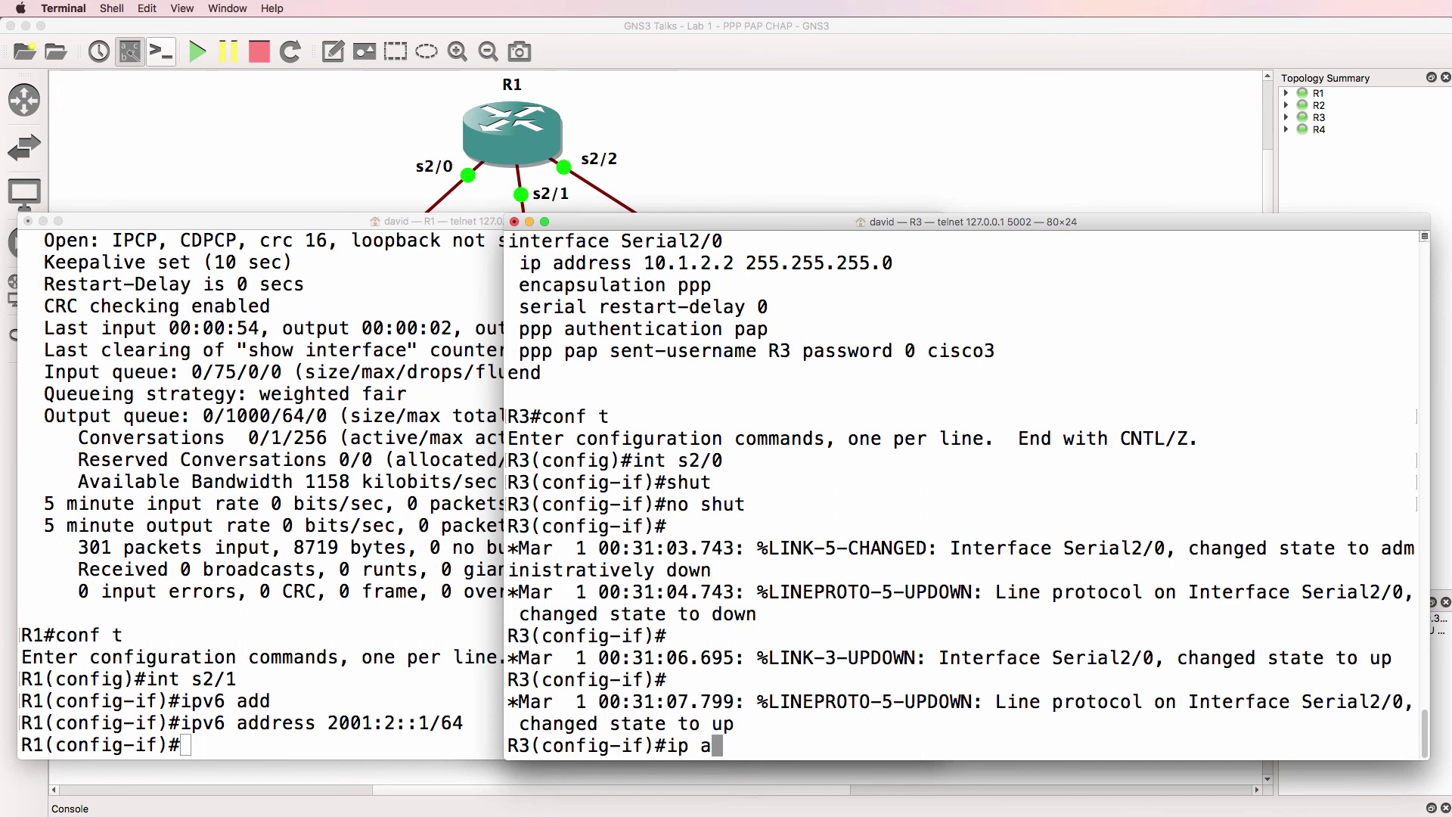
type("add")
key("Tab")
type("20")
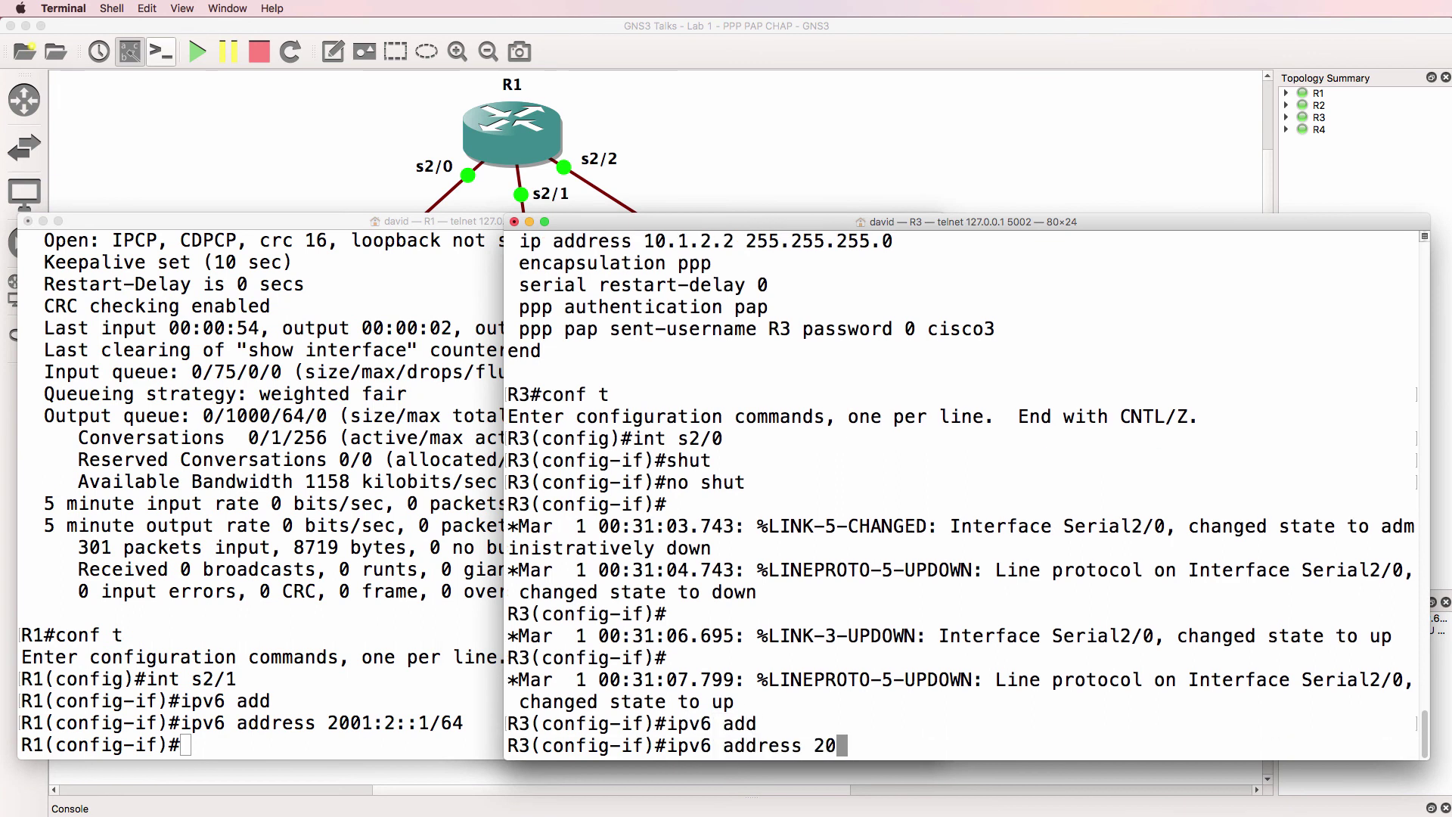
type("01:2::2/64")
key("Return")
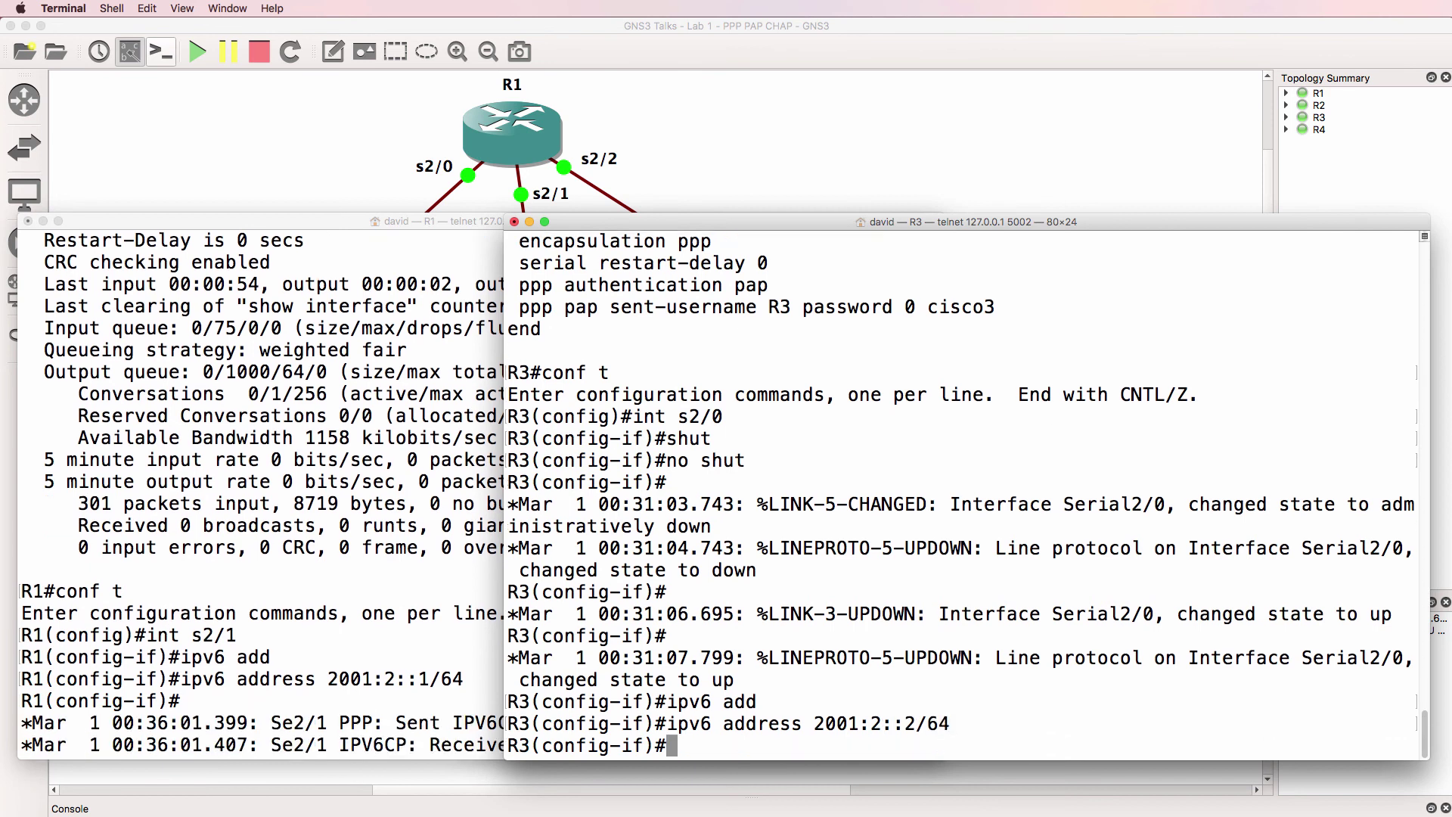
On R1, exit config mode and verify Serial2/1 lists IPV6CP open alongside IPCP and CDPCP.
left_click(330, 553)
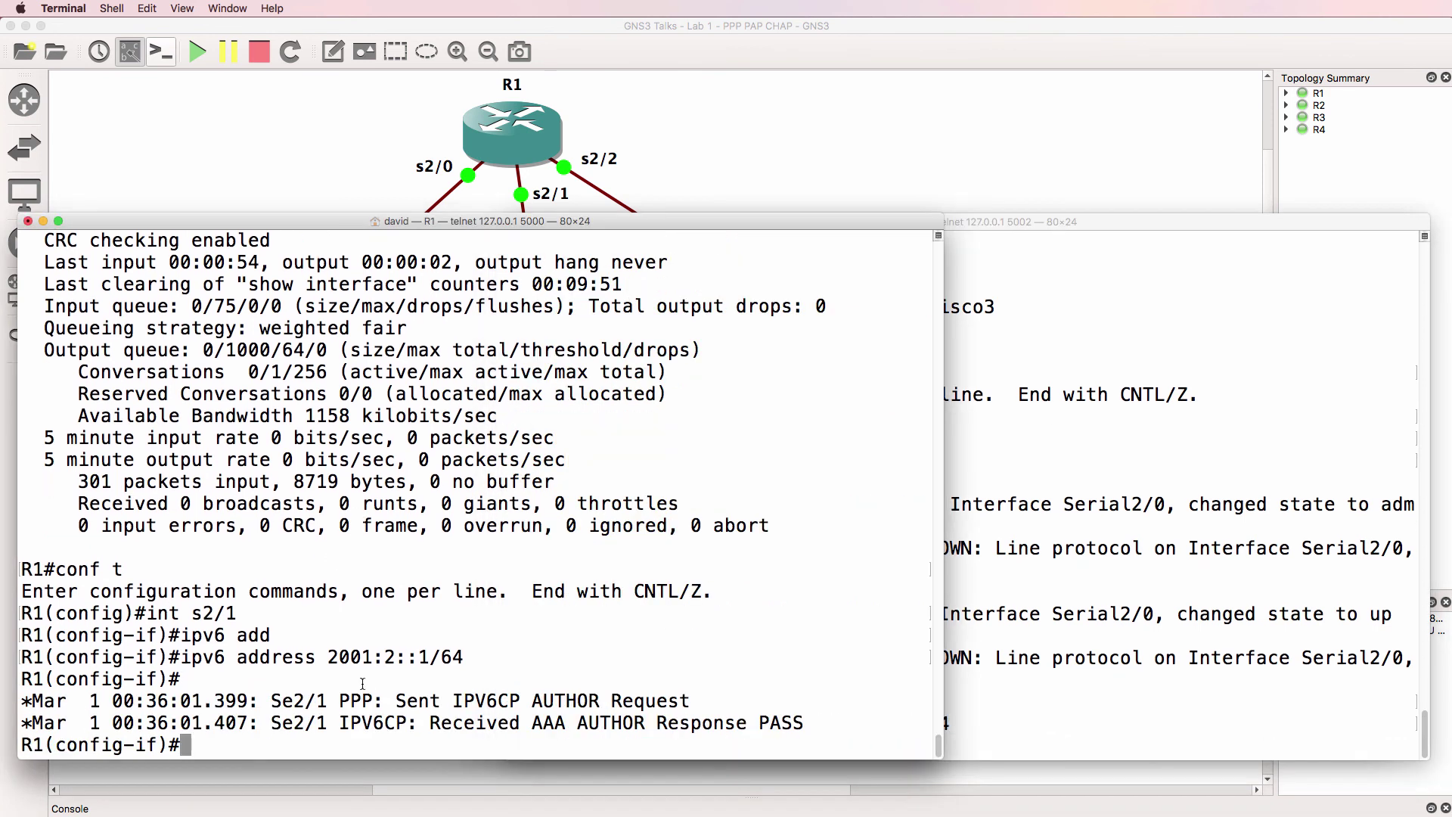
left_click_drag(347, 722, 418, 726)
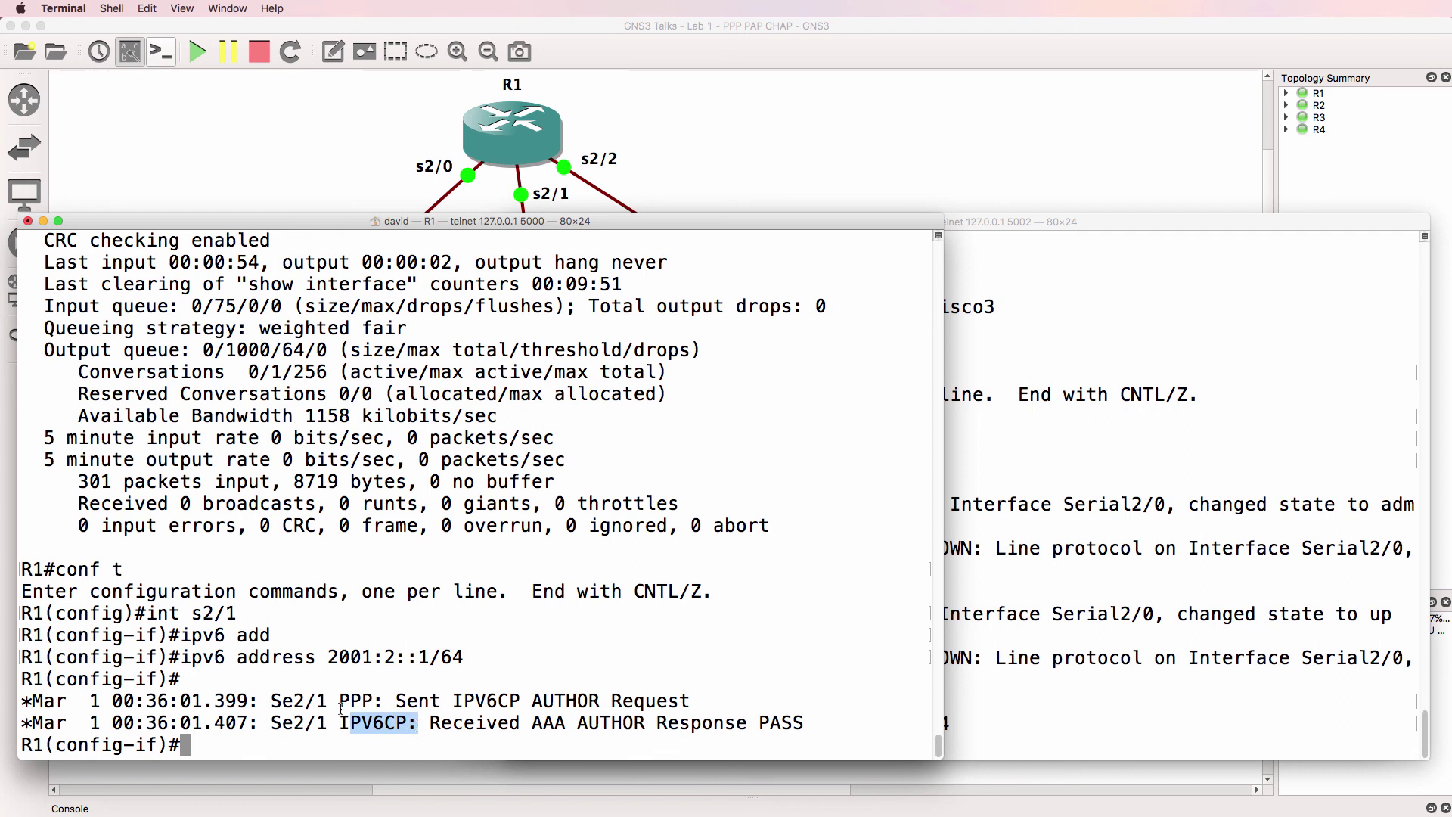
type("end")
key("Return")
type("sh ")
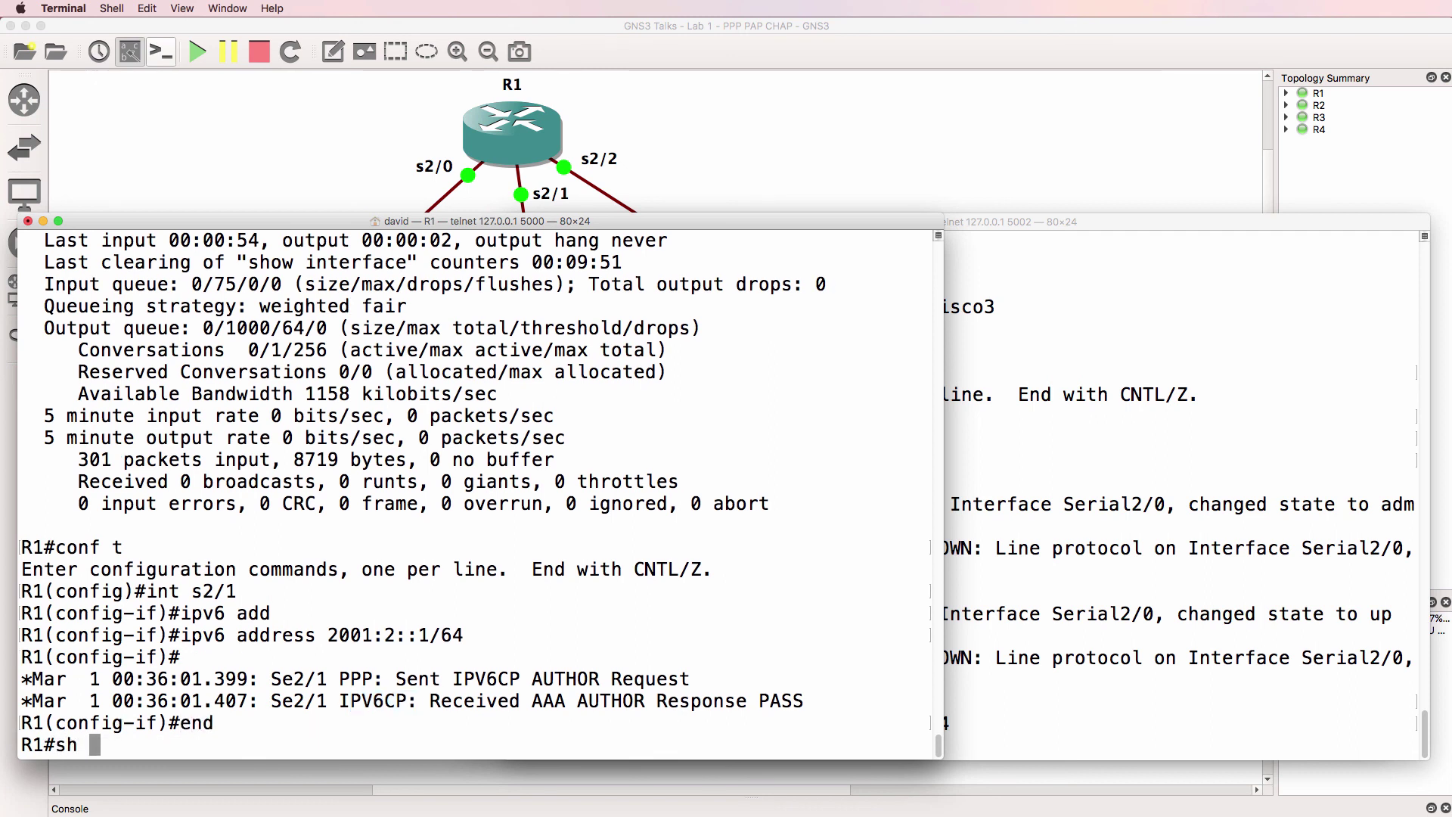
type("int s2/1")
key("Return")
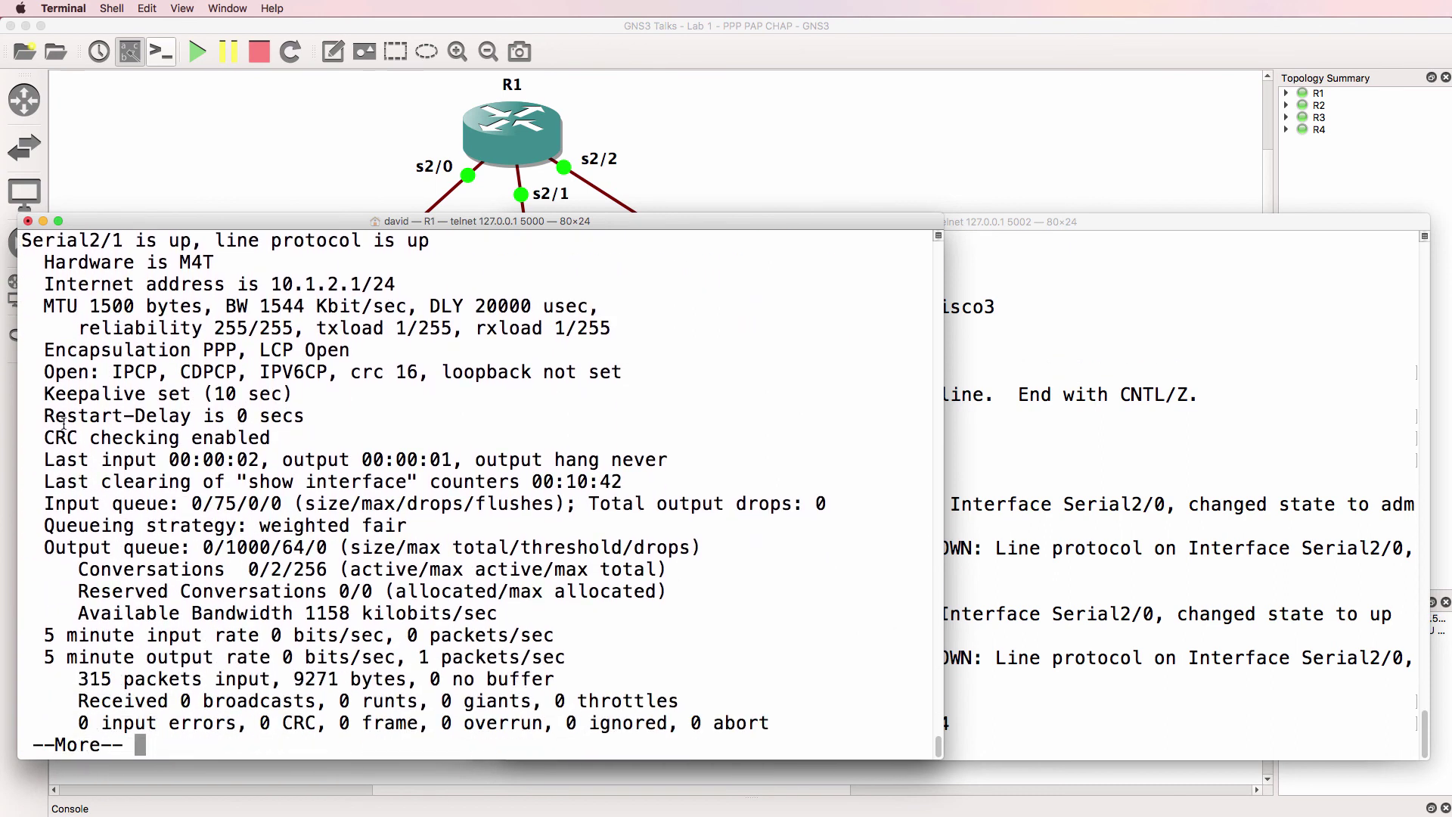
left_click_drag(102, 371, 327, 373)
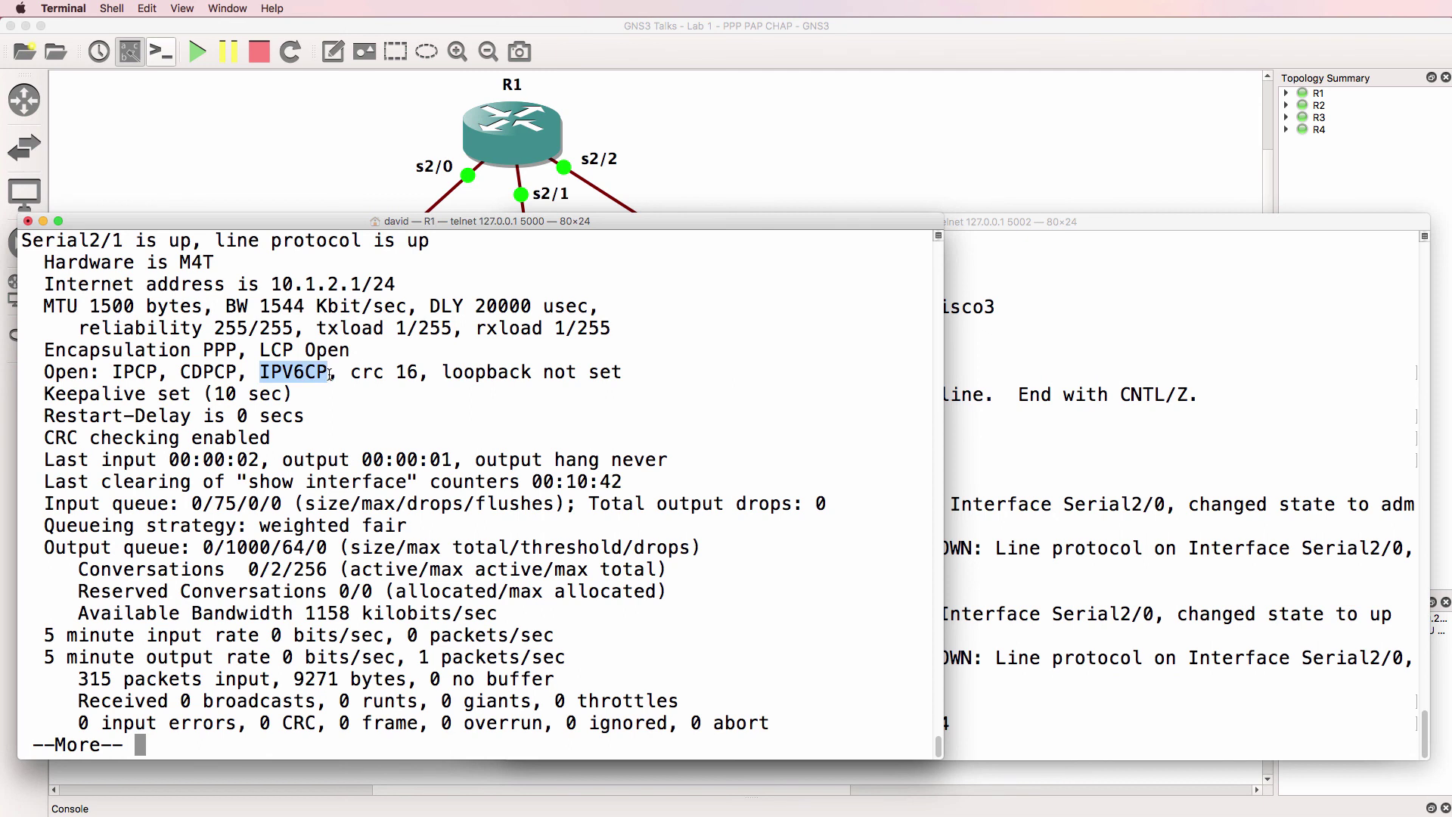
Check R1's IPv4 route to 10.1.2.2/32 and IPv6 routes 2001:2::1/128 and 2001:2::/64.
type("qsh ip route")
key("Return")
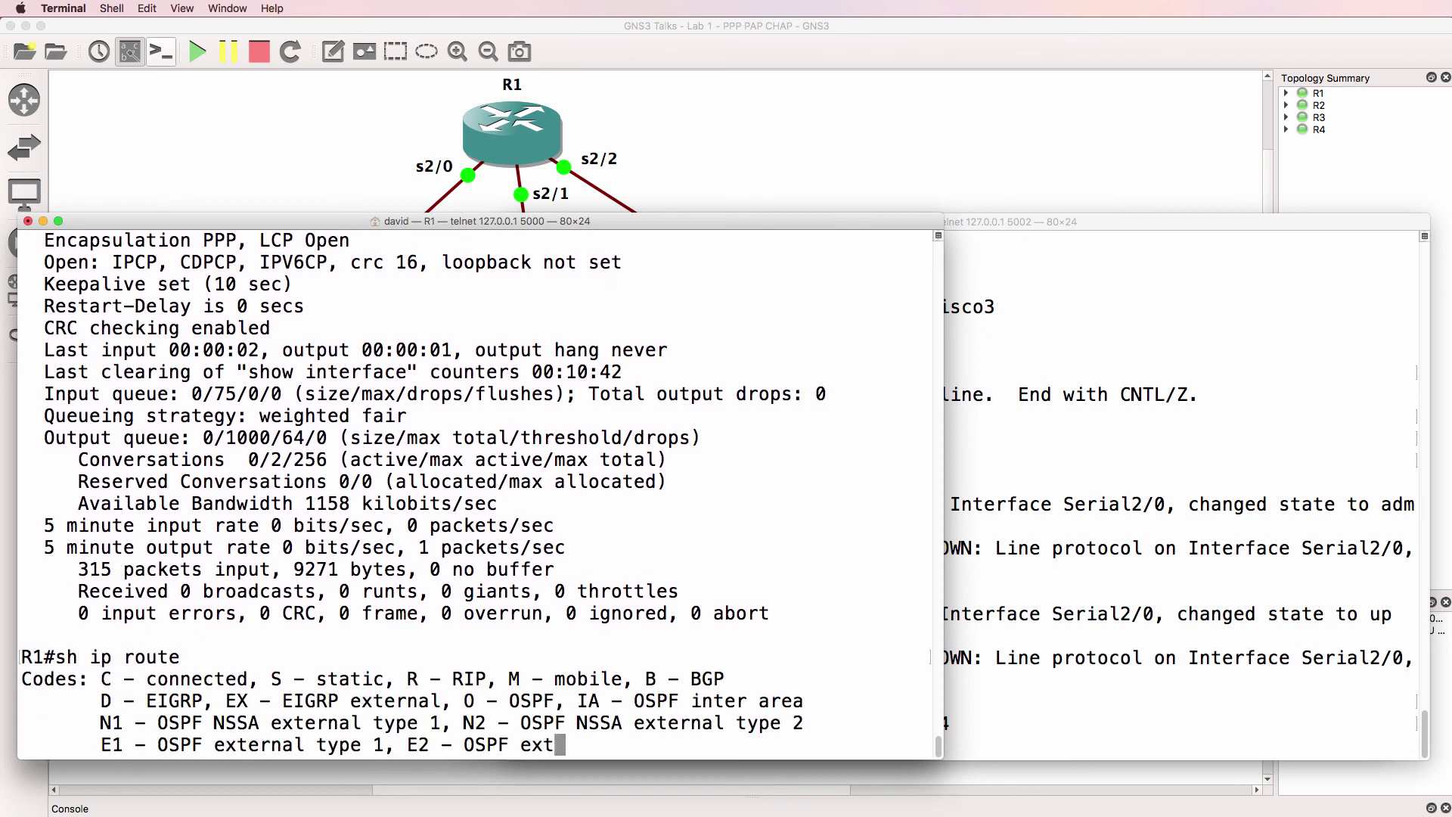
left_click_drag(109, 712, 264, 728)
type("s")
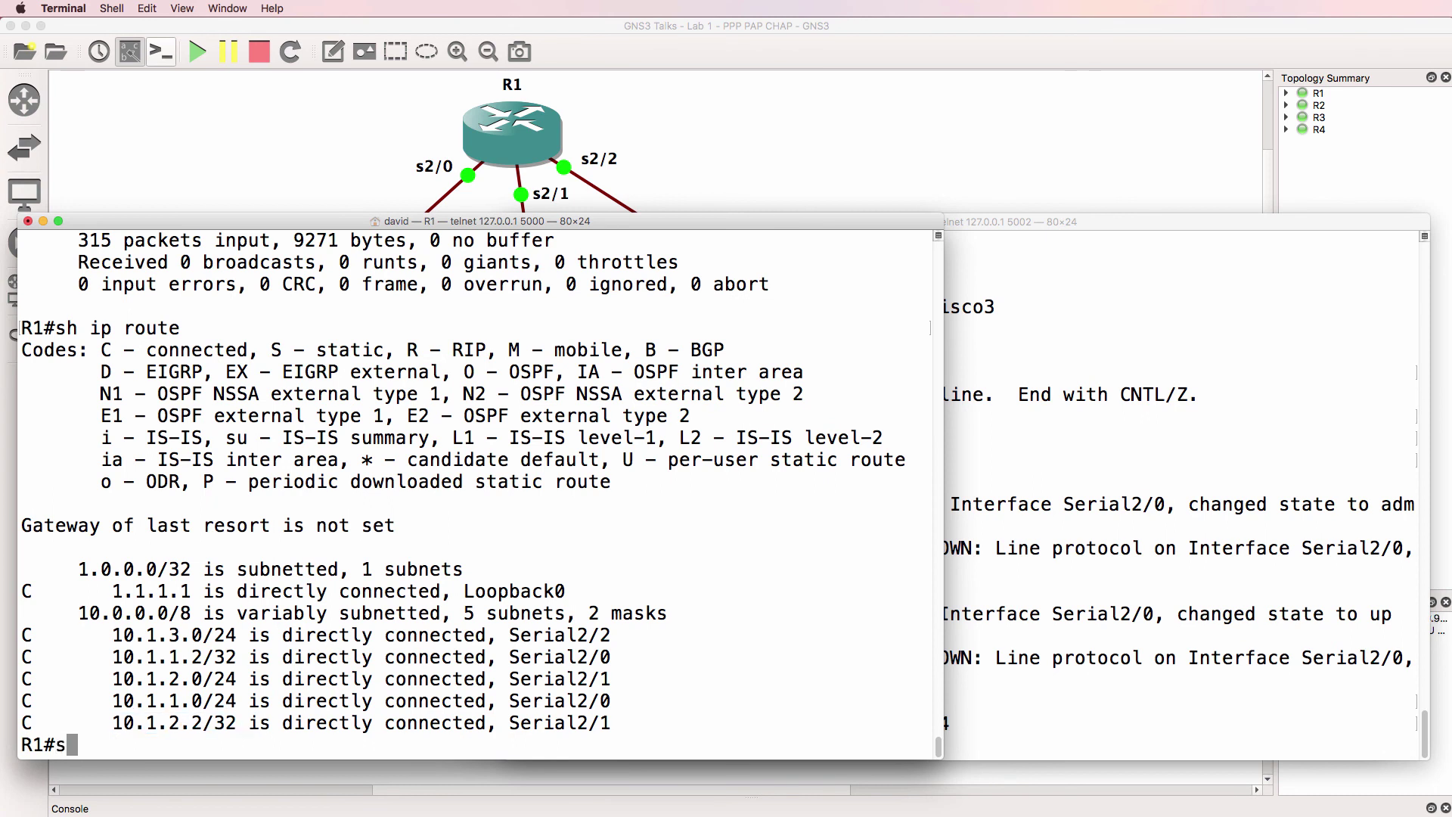
type("h ipv6 route")
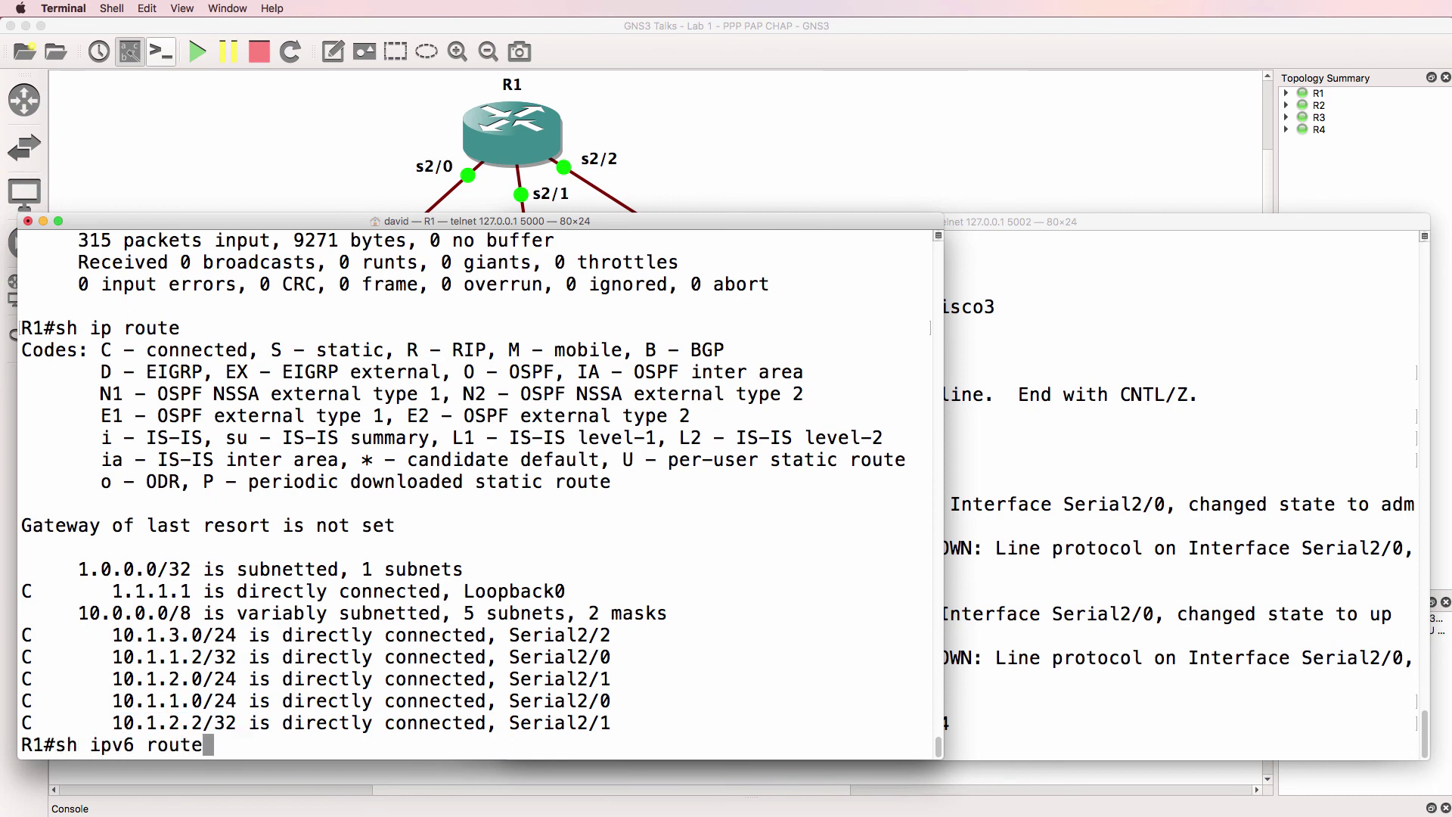
key("Return")
left_click_drag(284, 657, 2, 655)
left_click_drag(270, 635, 3, 610)
Ping R3 from R1 at 10.1.2.2 and 2001:2::2.
type("ping 10.2")
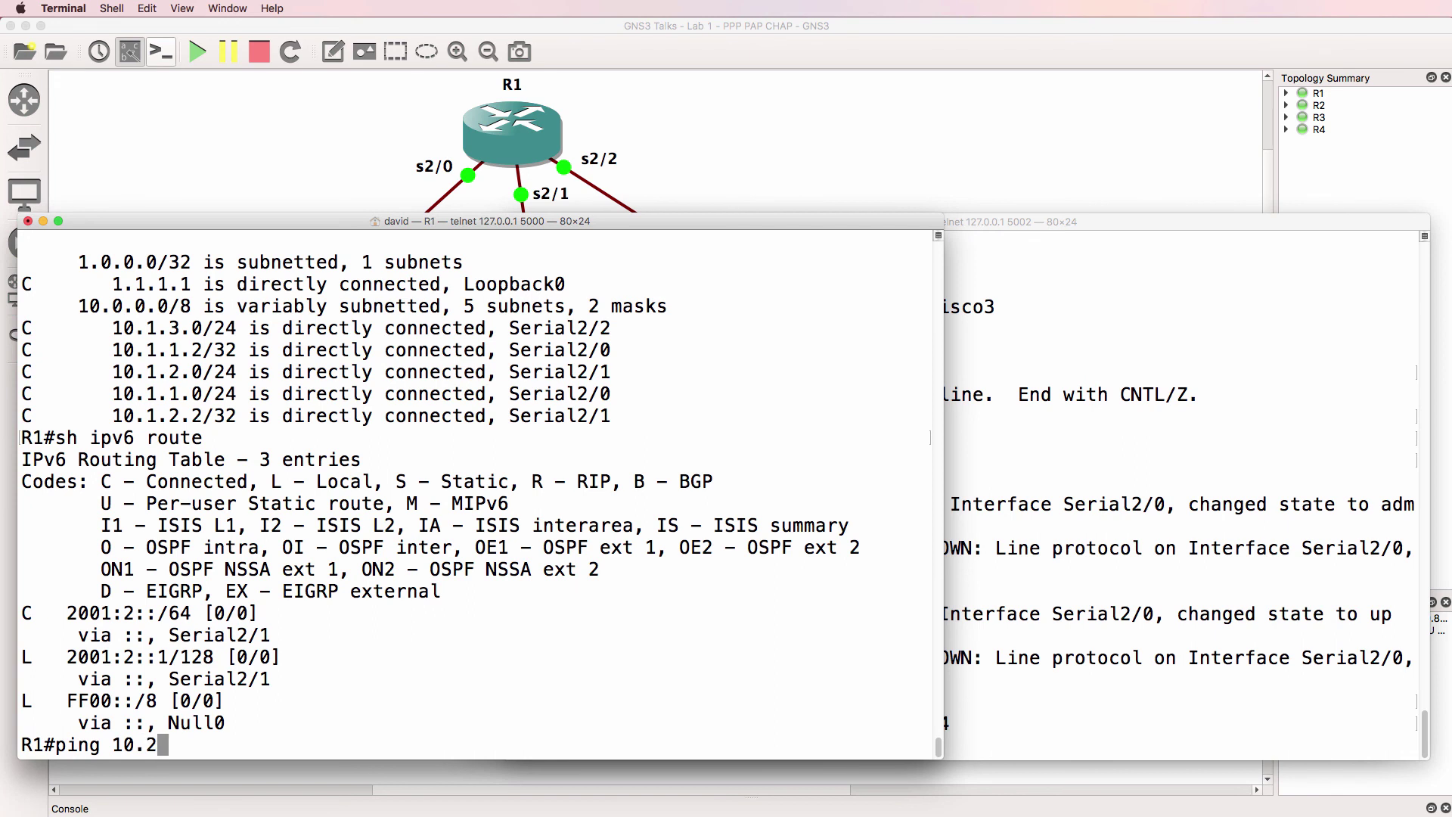
key("BackSpace")
type("1.2.2")
key("Return")
type("ping 2001:2:")
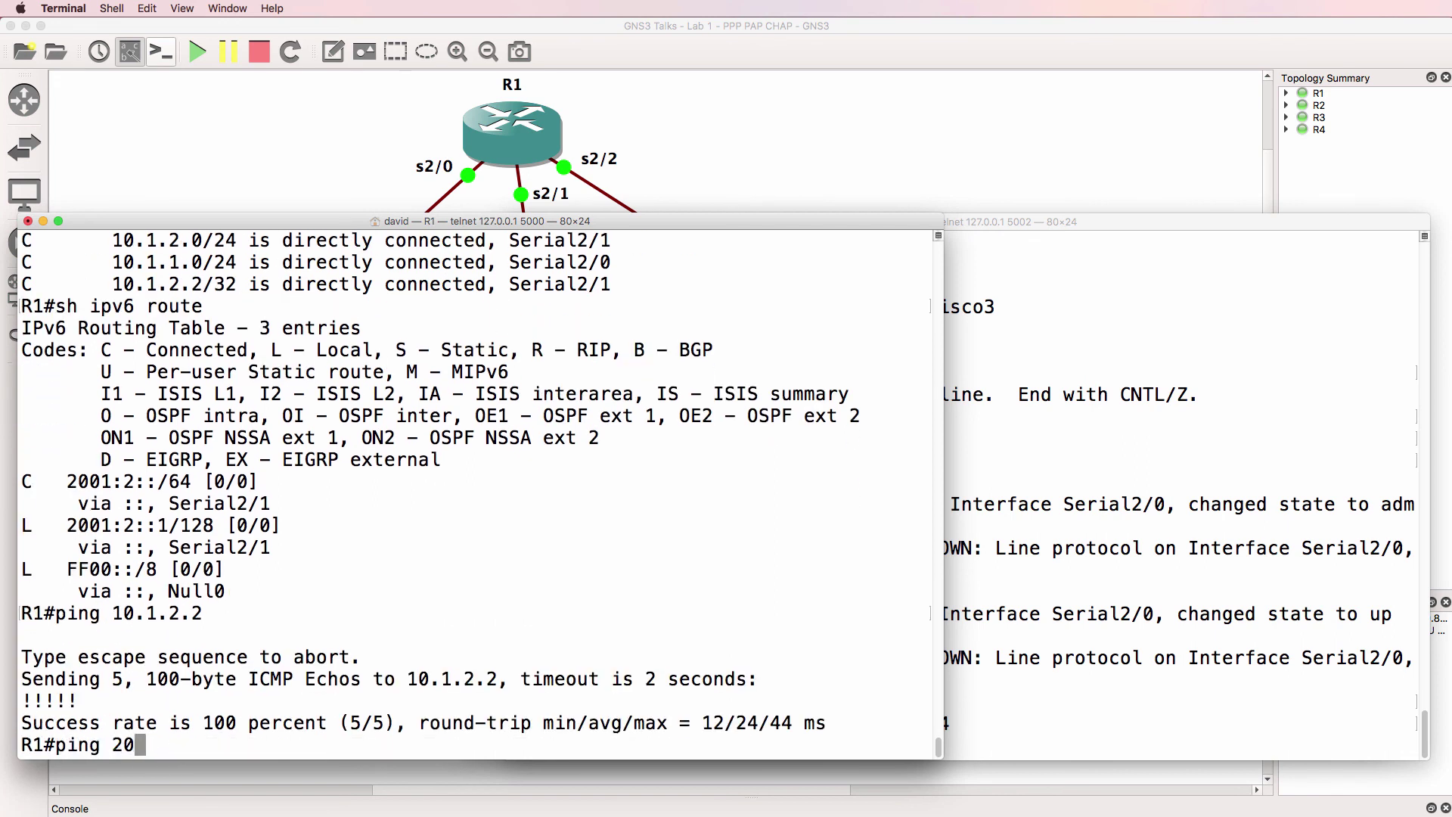
type("2::2")
key("Return")
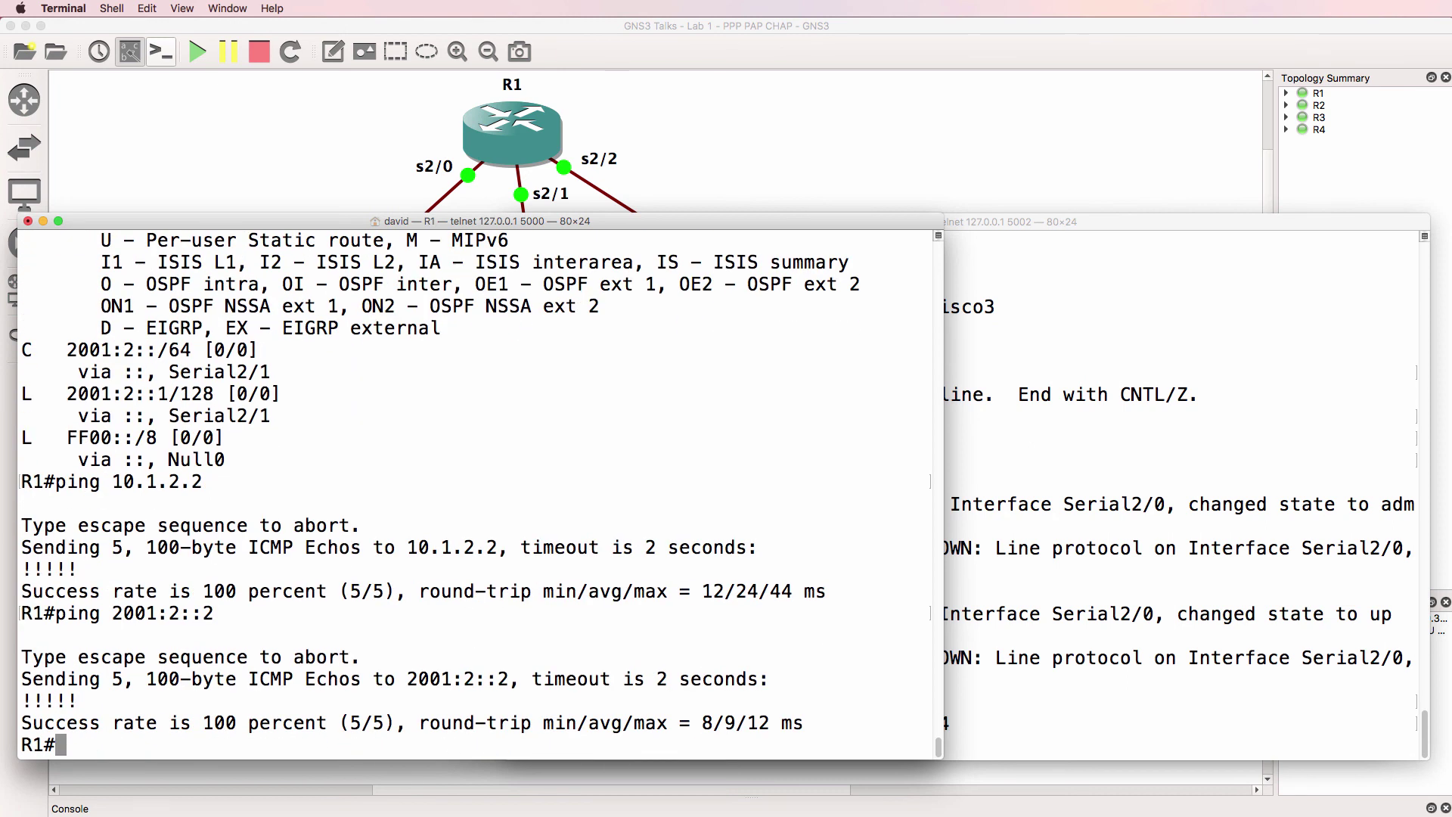
Enable PPP authentication debugging on R3 with 'do debug ppp auth'.
key("super+grave")
type("do debug pp auth")
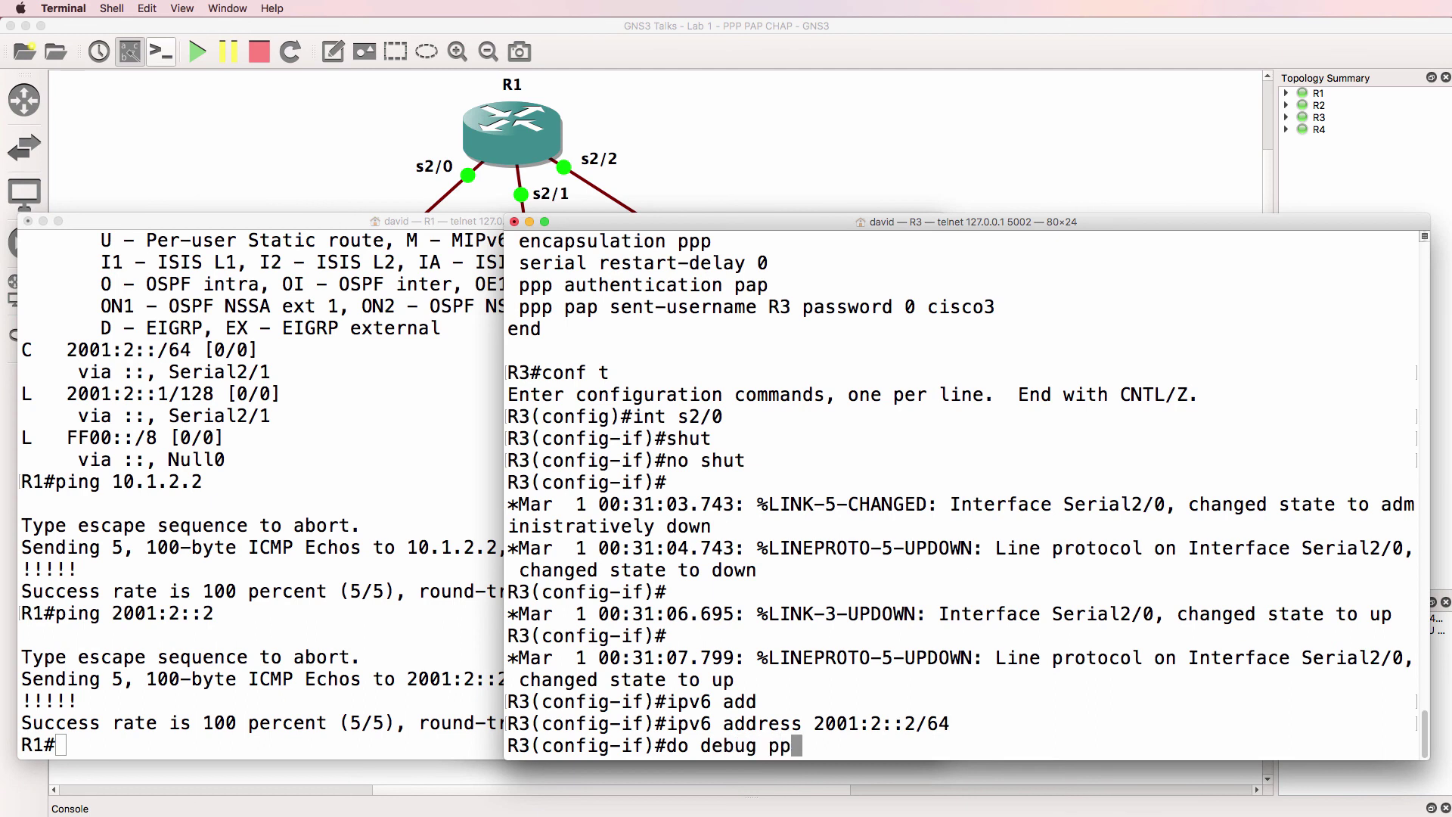
key("Left")
key("Left")
key("Left")
key("Left")
key("Left")
type("p")
key("Right")
key("Right")
key("Right")
key("Right")
key("Right")
key("Return")
Shut and re-enable R3's Serial2/0 to trigger the PAP exchange.
type("shut")
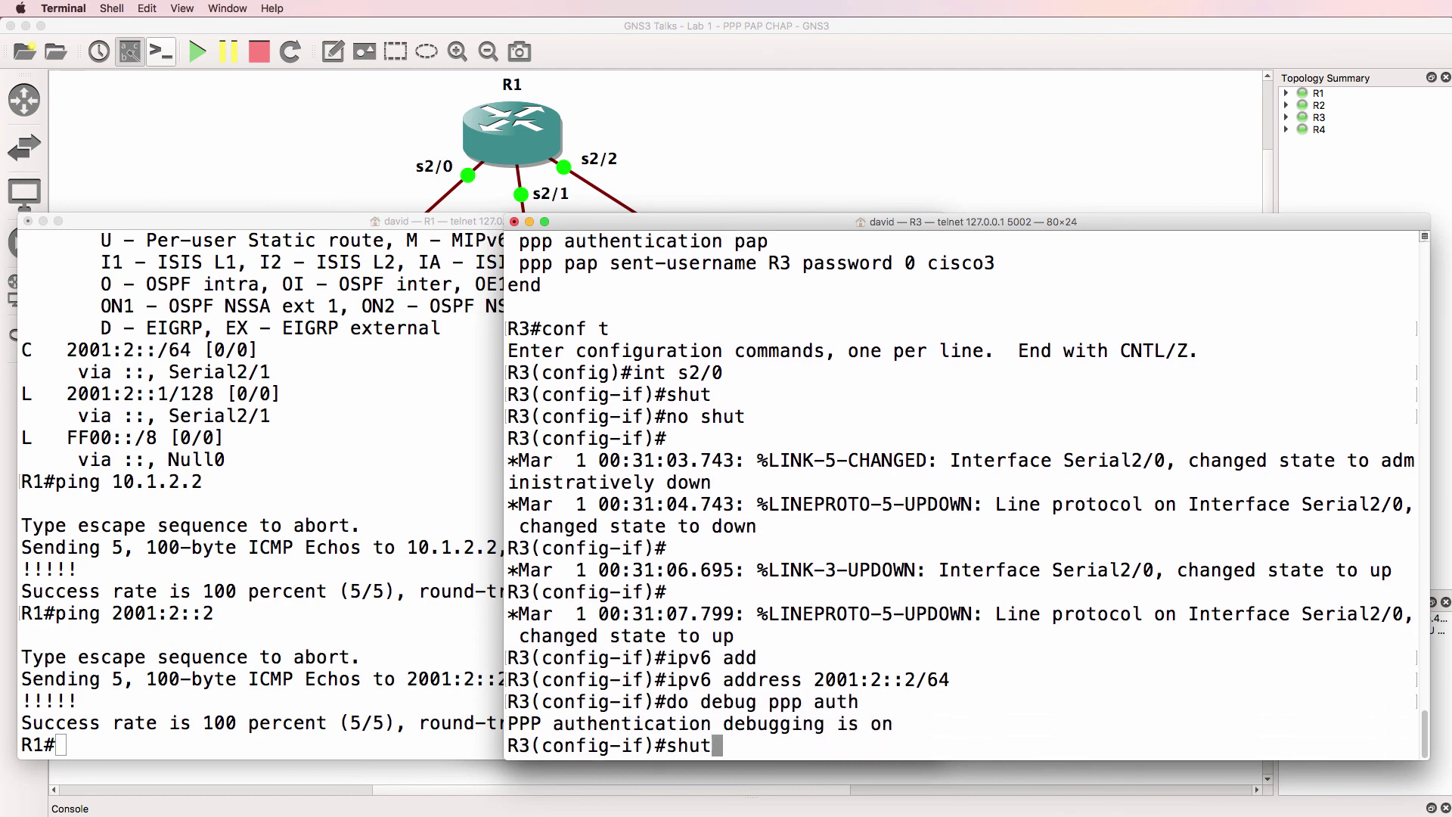
key("Return")
type("no shut")
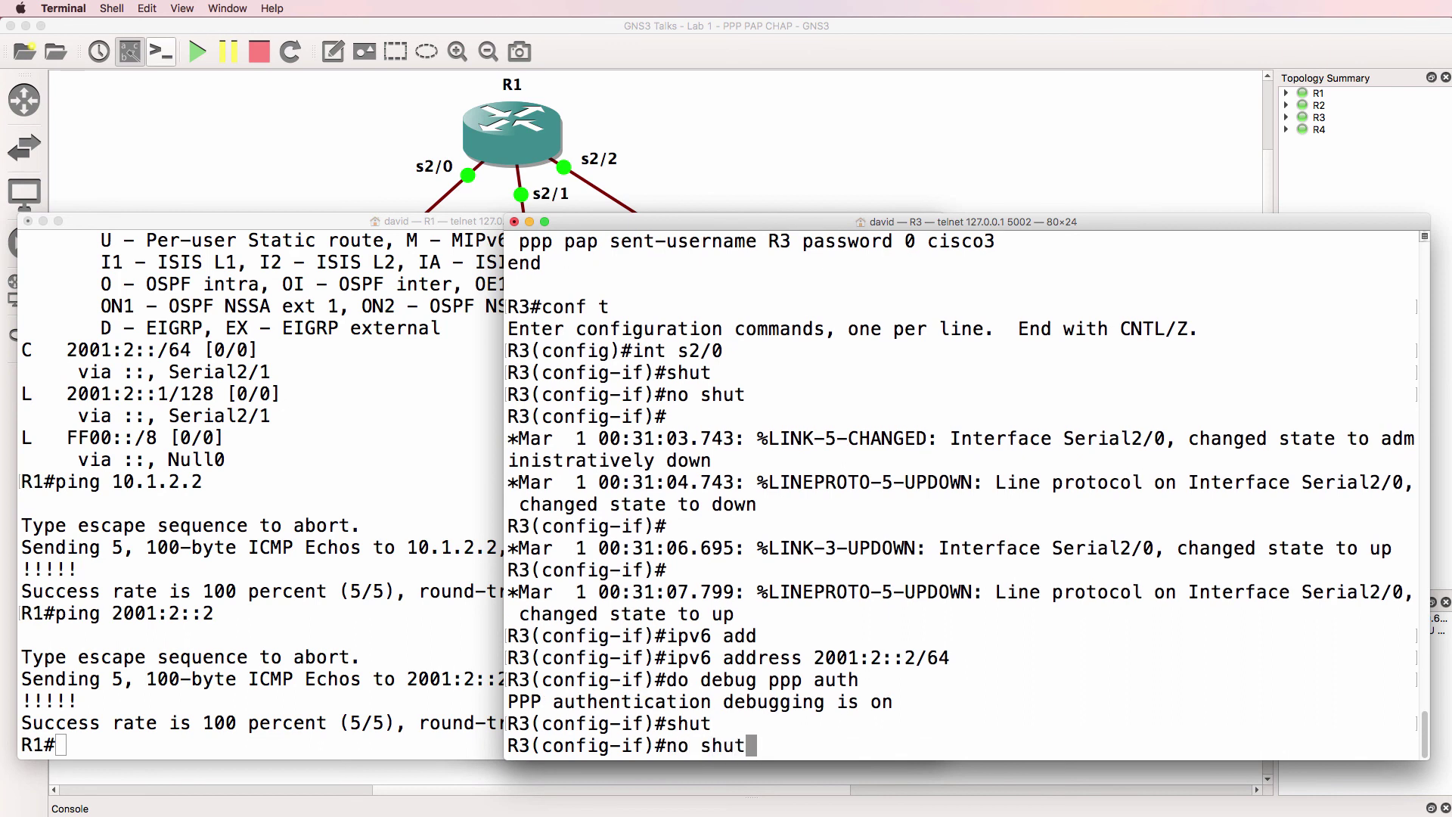
key("Return")
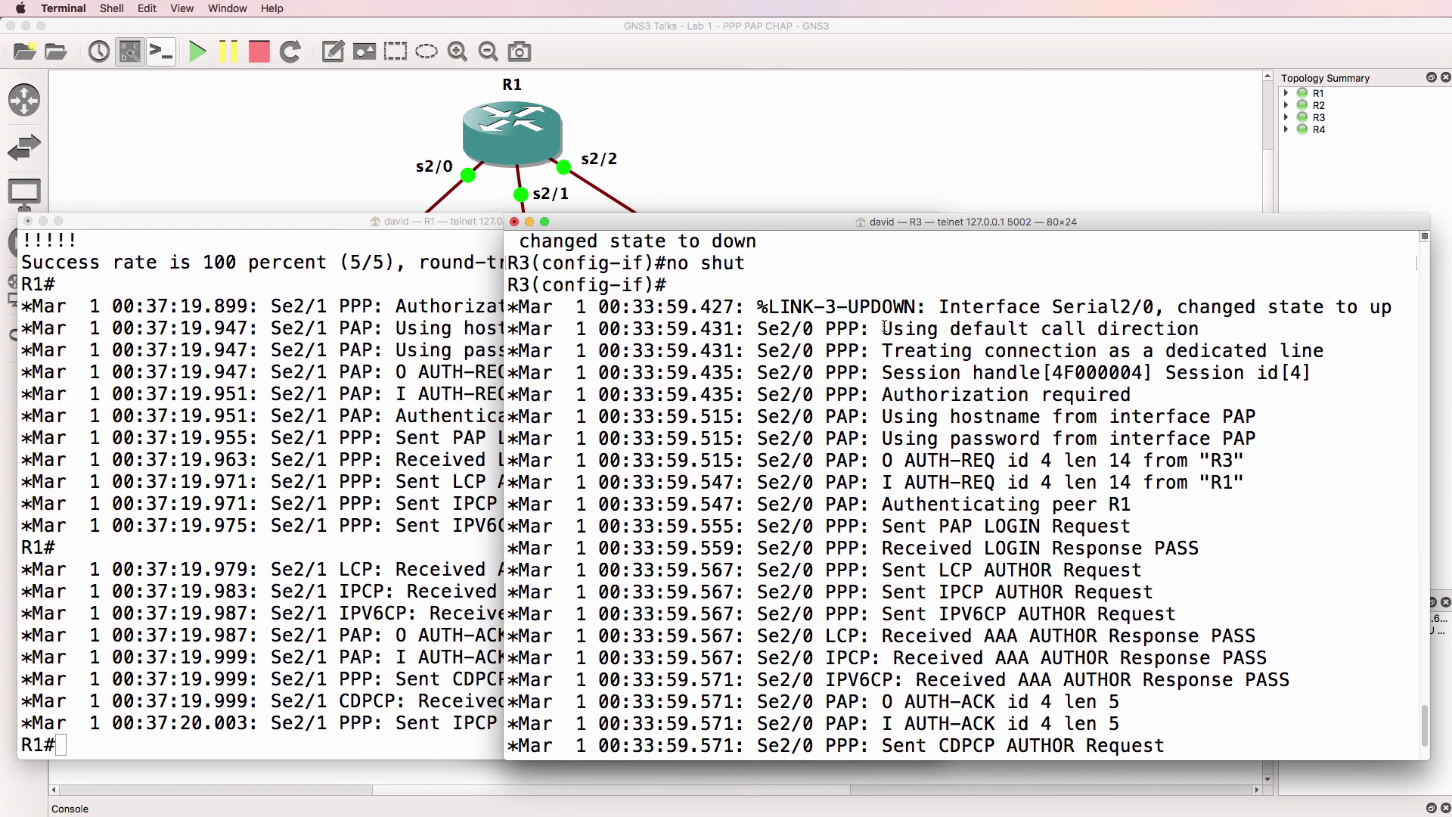
left_click_drag(885, 328, 1169, 330)
left_click(892, 352)
left_click_drag(893, 350, 1325, 349)
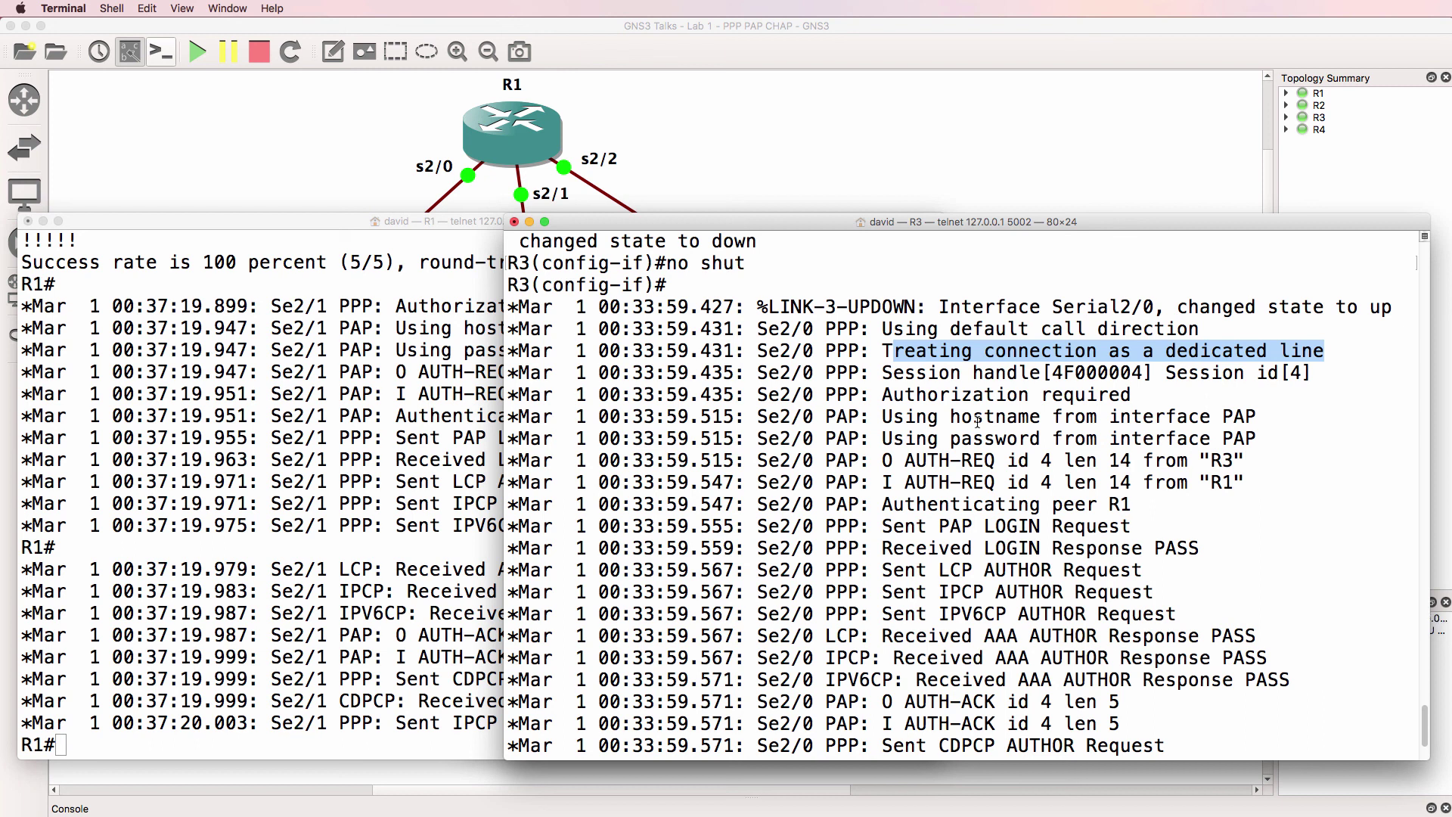
left_click_drag(881, 351, 1342, 347)
left_click_drag(1143, 350, 1351, 348)
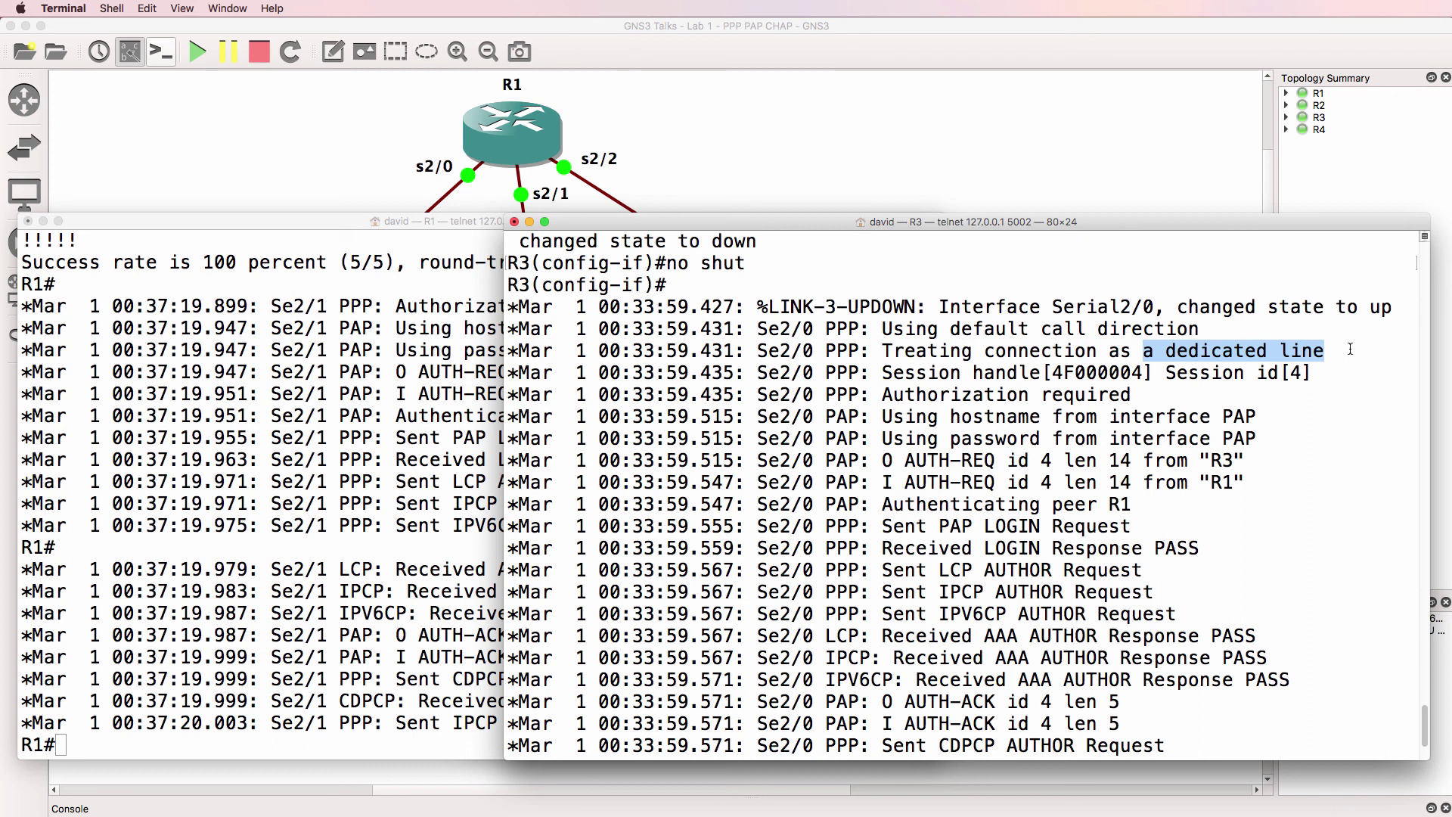
left_click_drag(883, 394, 1382, 436)
scroll(1383, 436, "up", 1)
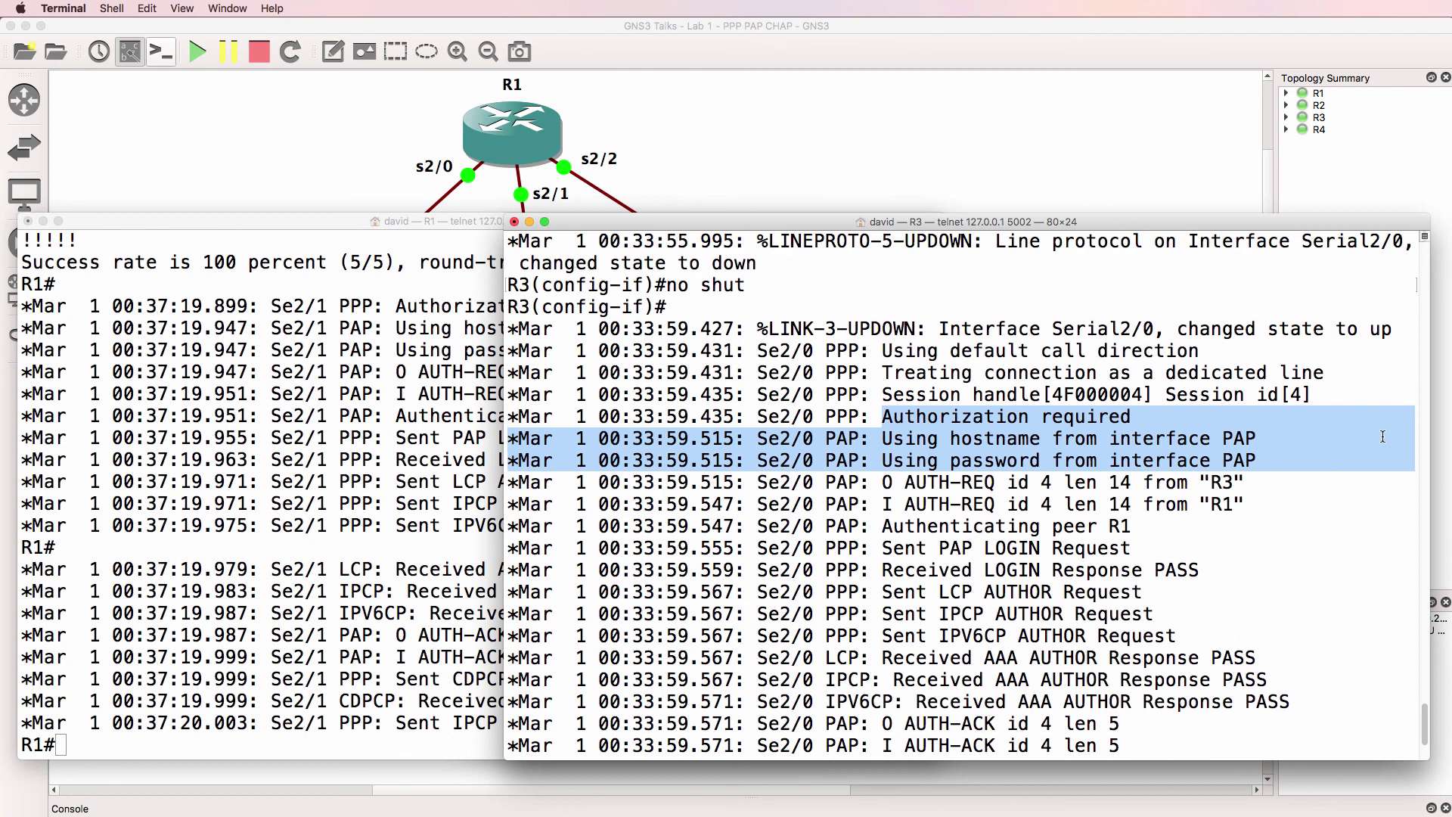
scroll(1382, 436, "down", 5)
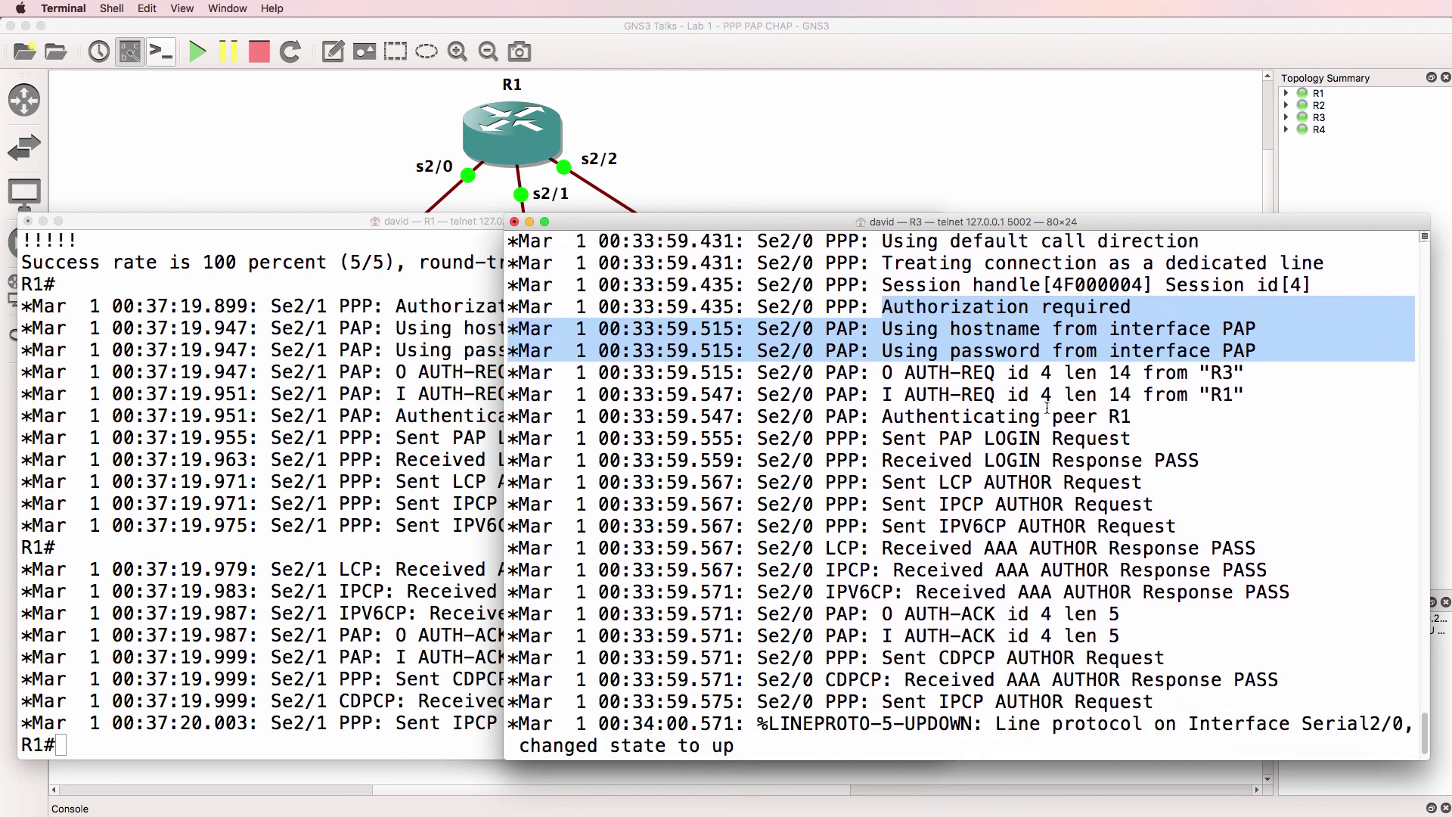
left_click_drag(875, 371, 1280, 403)
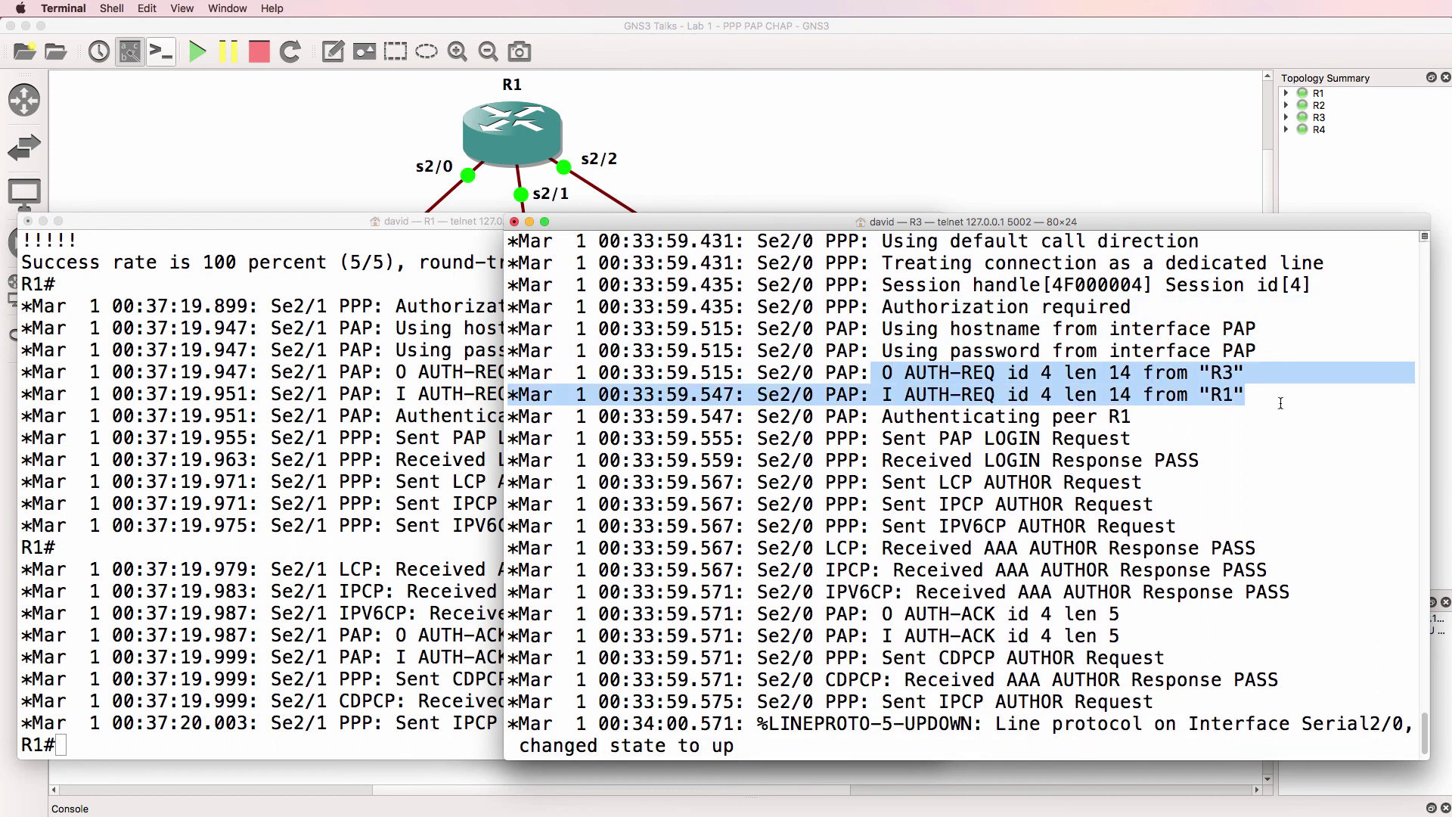
key("Return")
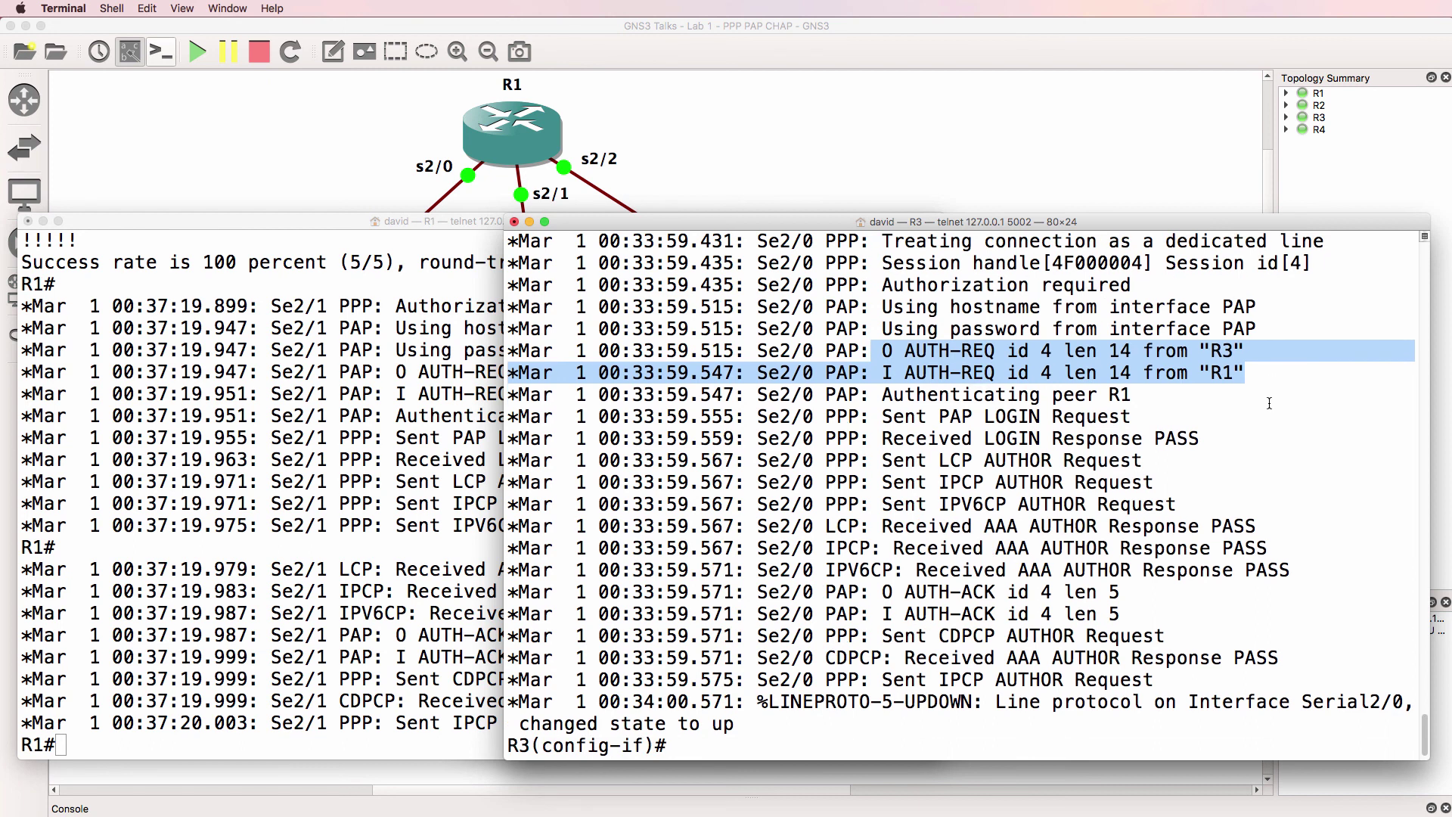
key("Return")
left_click_drag(893, 416, 1224, 421)
left_click_drag(871, 462, 1161, 470)
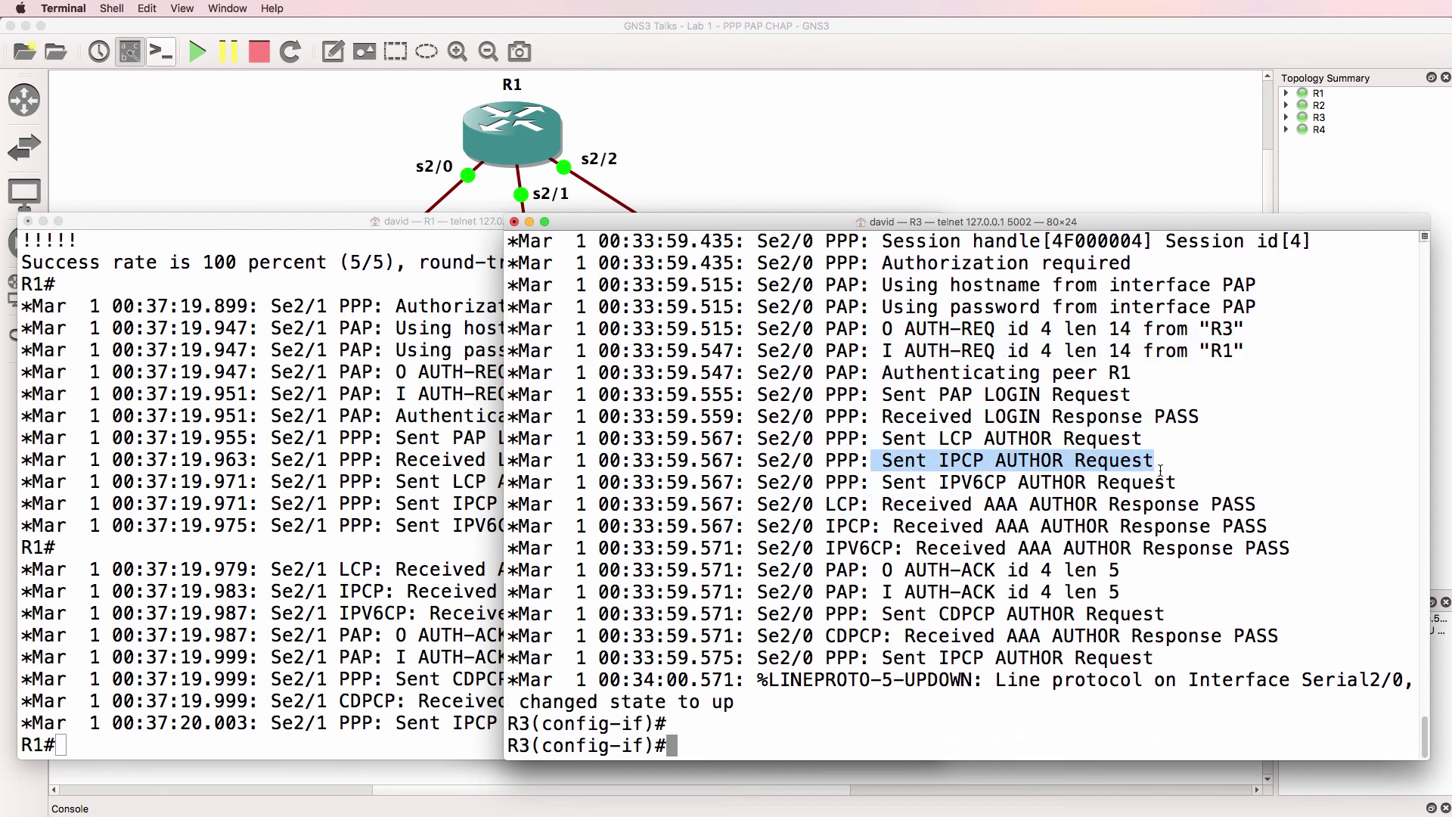
left_click_drag(884, 482, 1160, 481)
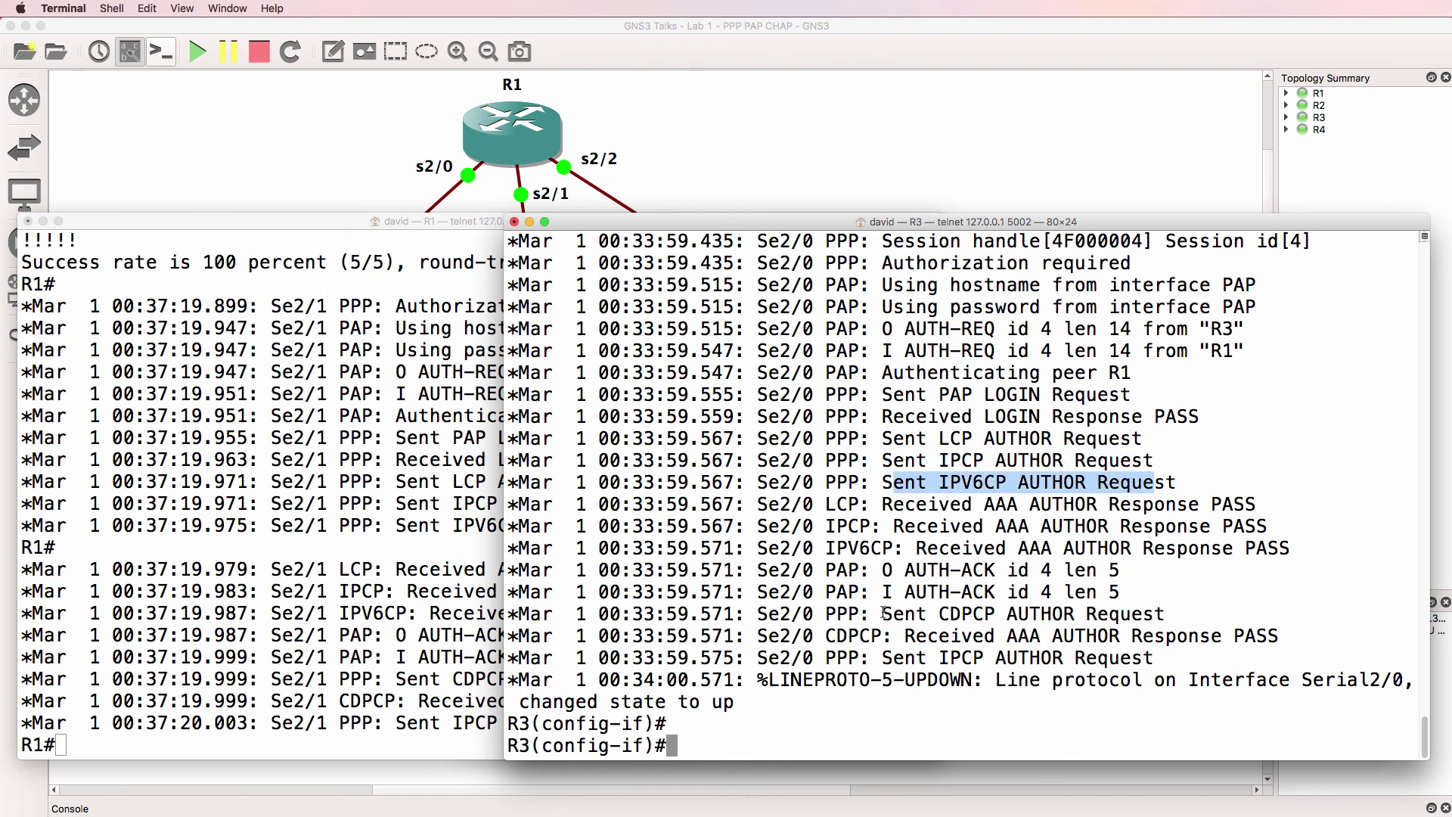
left_click_drag(884, 614, 1166, 611)
left_click_drag(517, 680, 853, 698)
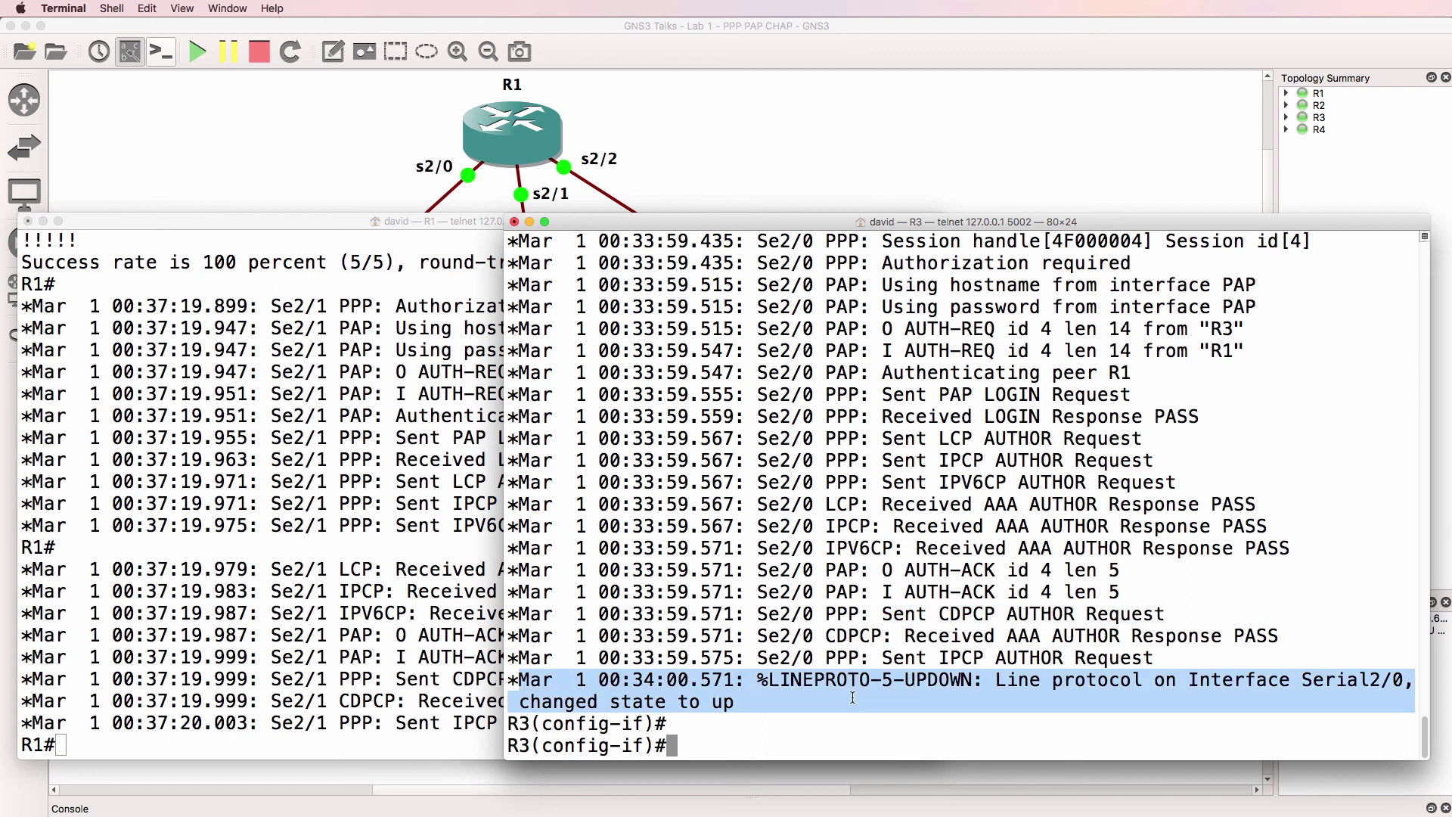
type("end")
Ping R1 at 10.1.2.1 from R3, then return to the GNS3 topology view.
key("Return")
type("ping 10.1.")
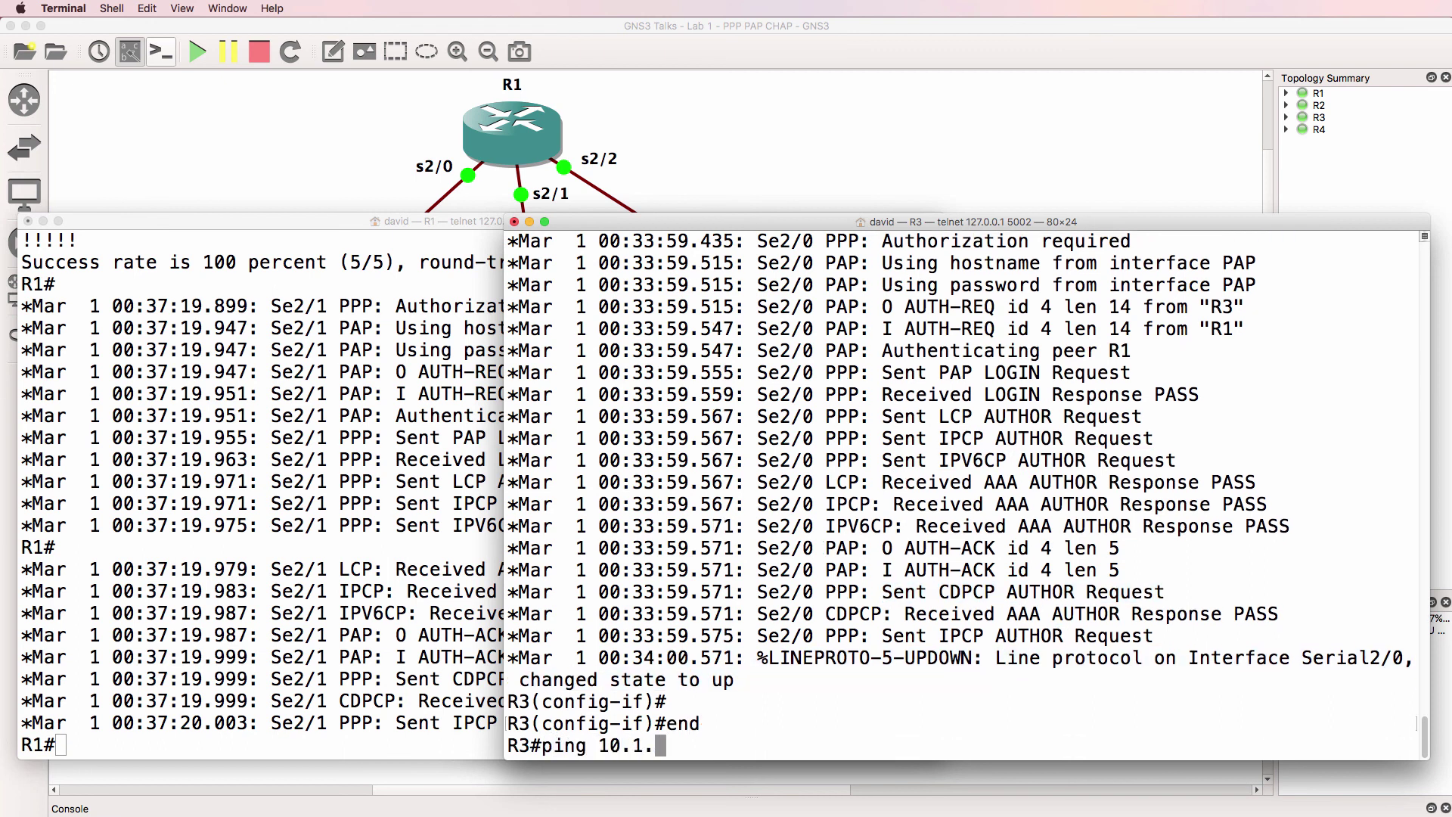
type("2.1.")
key("BackSpace")
key("Return")
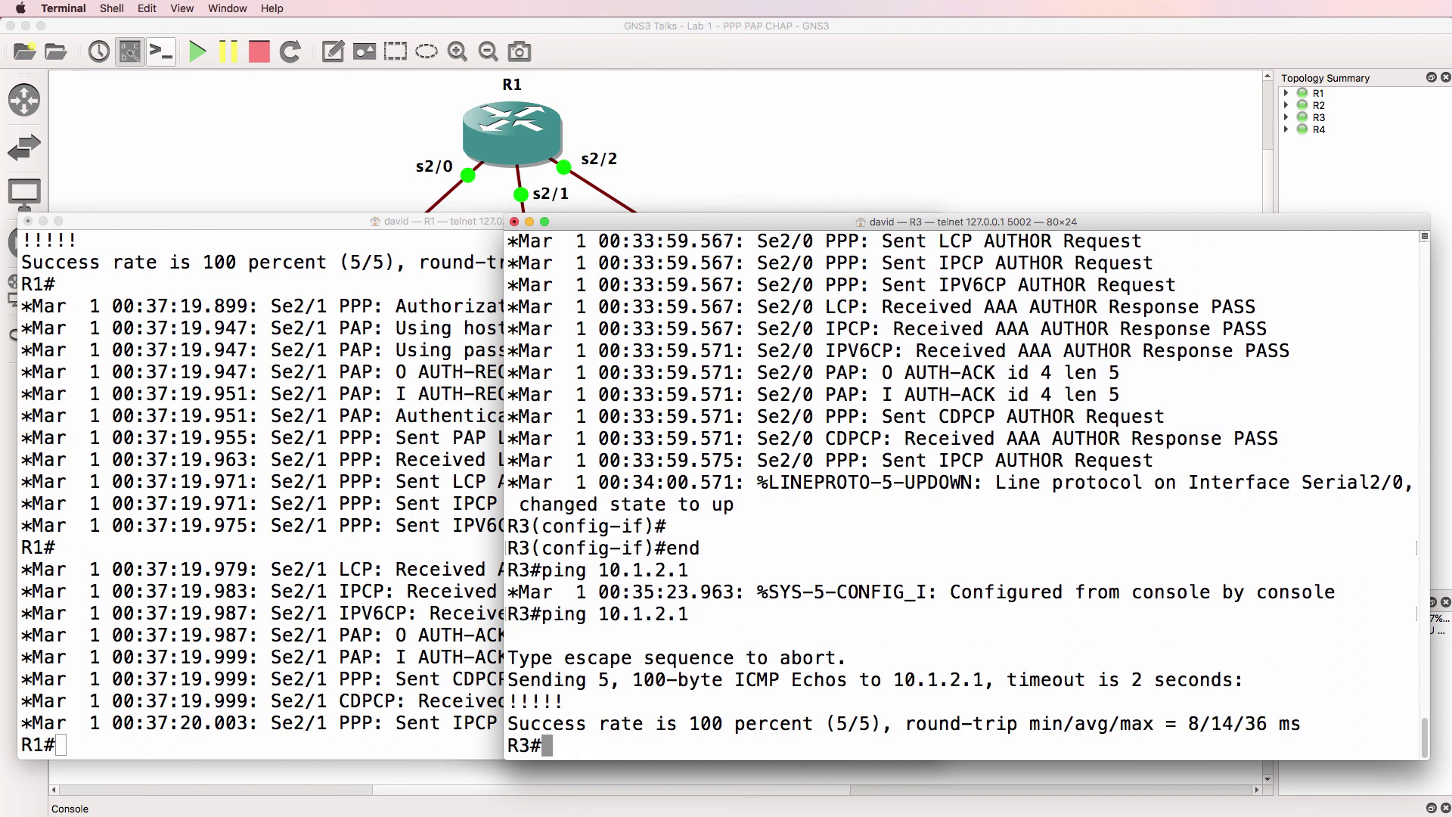
left_click(747, 39)
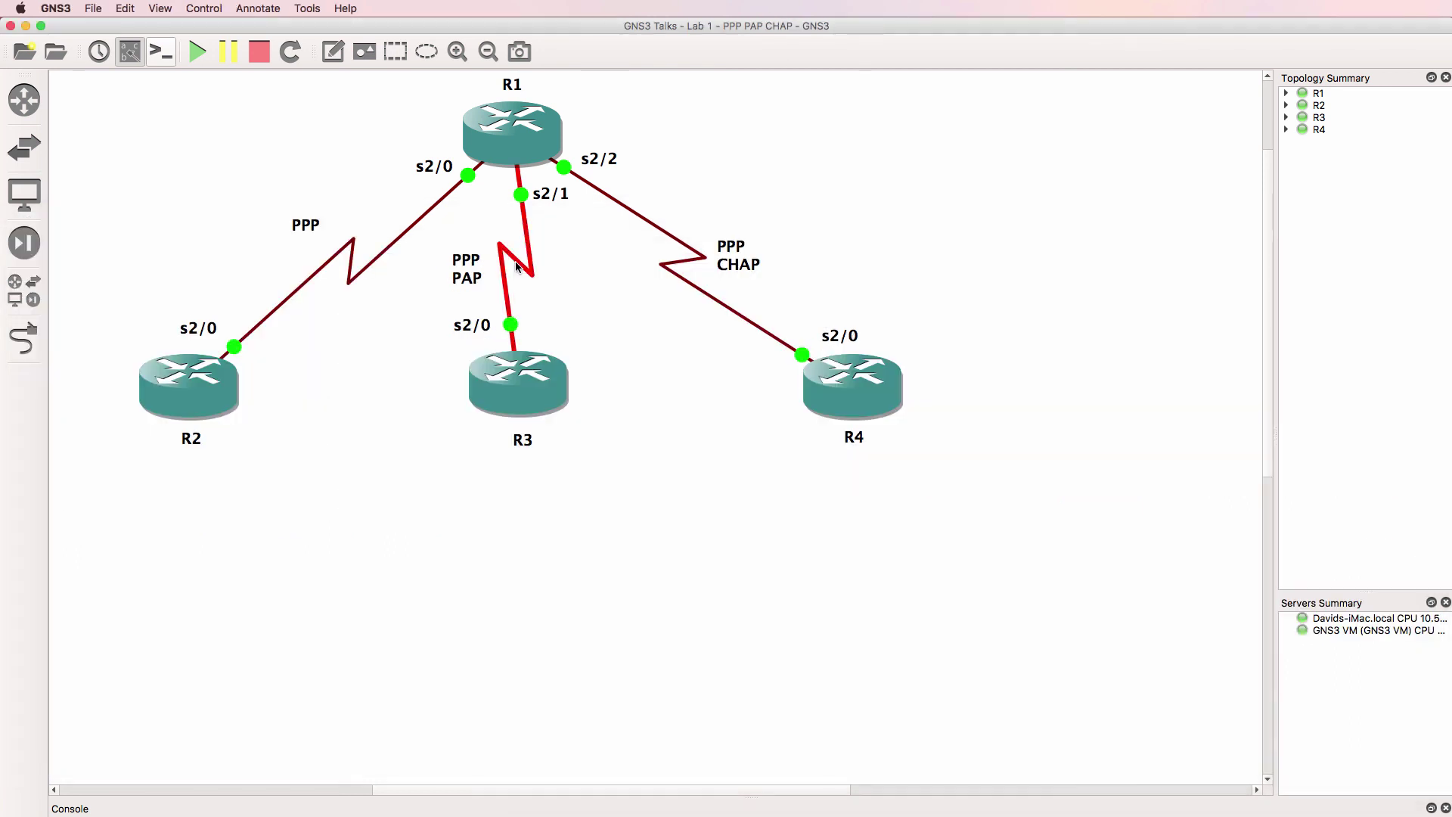